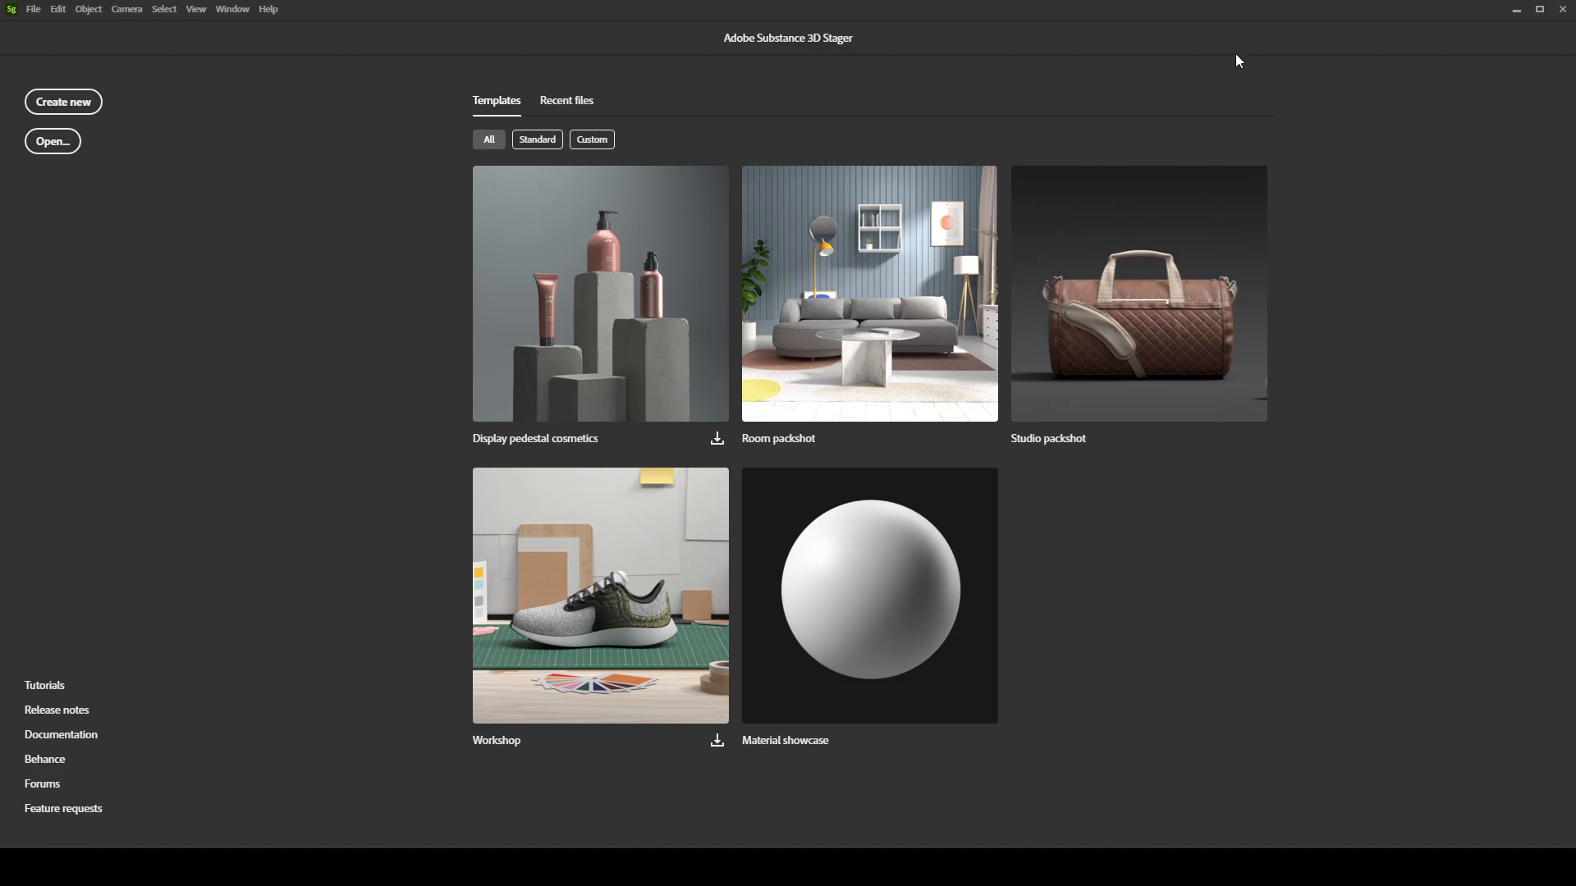
Create a new scene from the Studio packshot template using its first preset
mouse_move(1171, 448)
click(1101, 395)
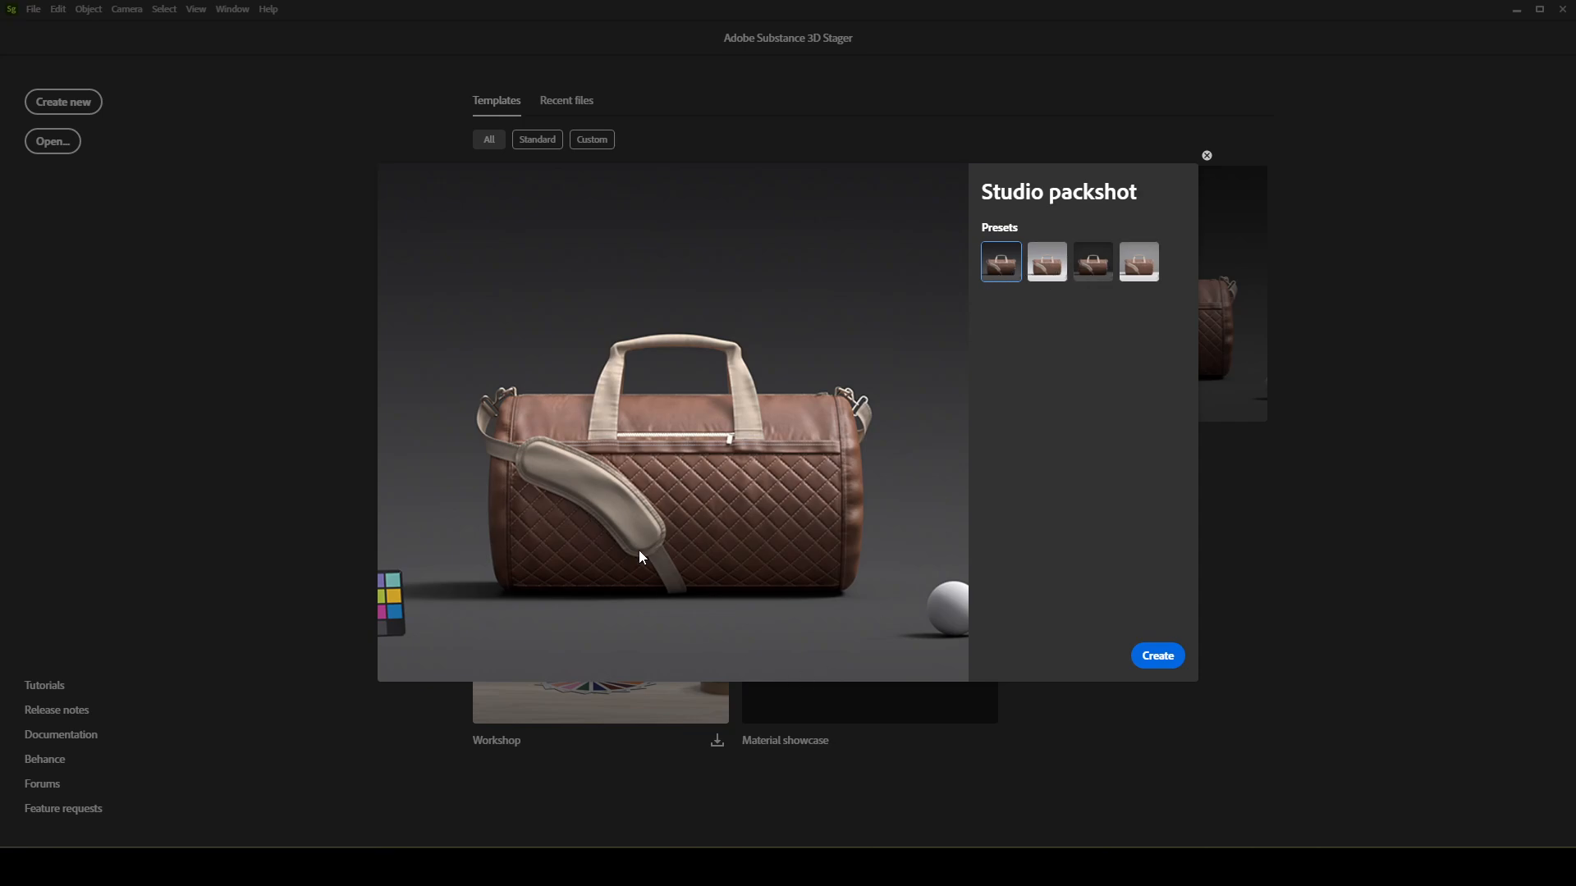
click(1158, 655)
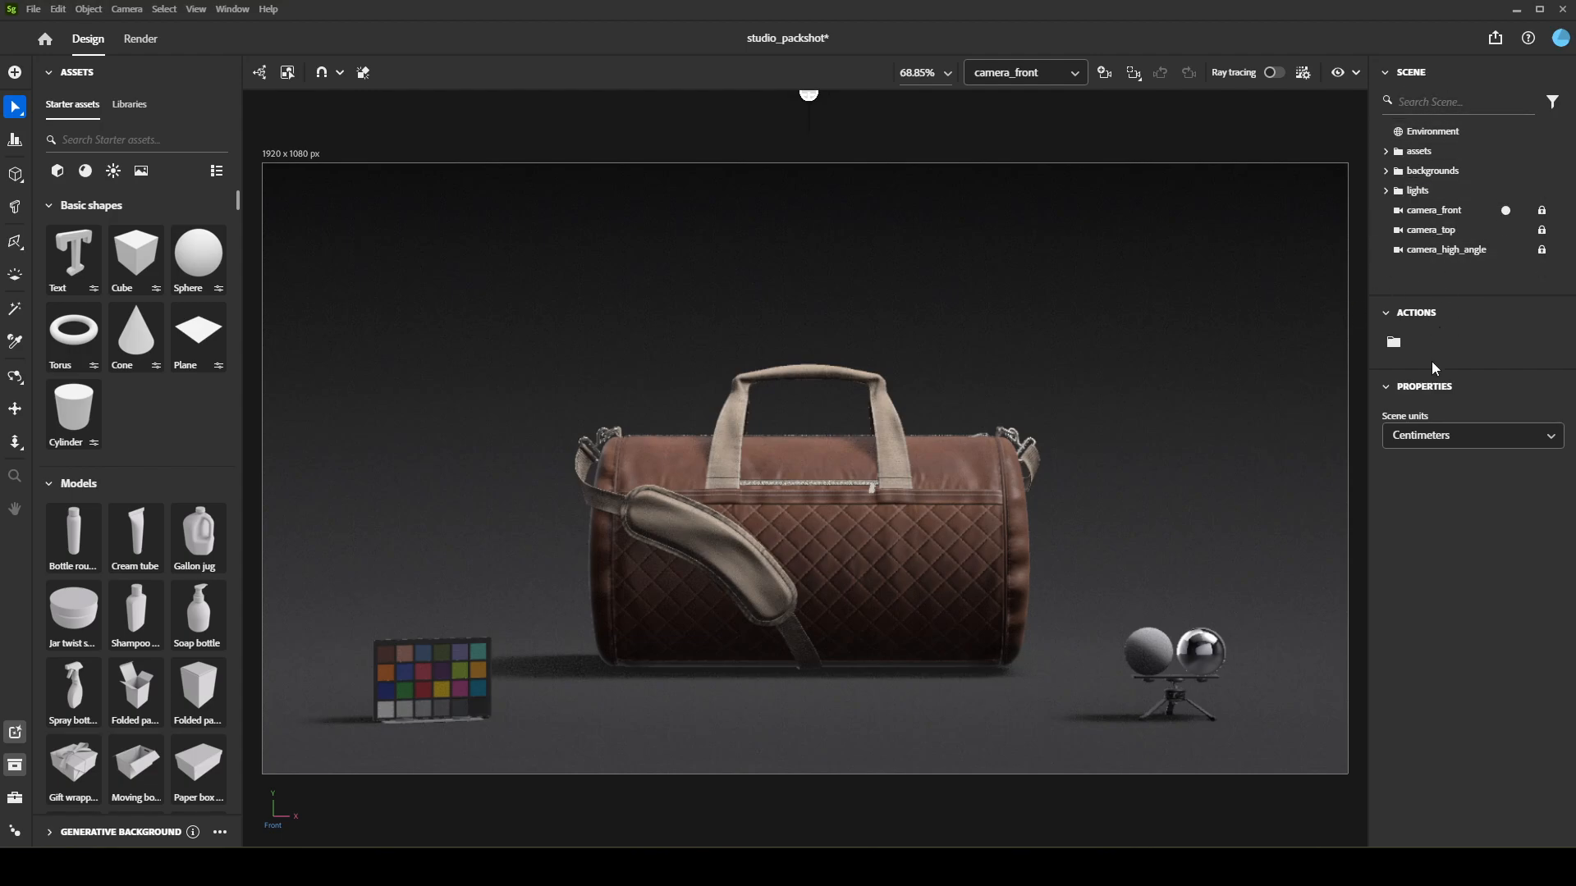
Check what the bag, tripod balls, color checker and running shoe groups contain by toggling their visibility in the assets group
click(1384, 154)
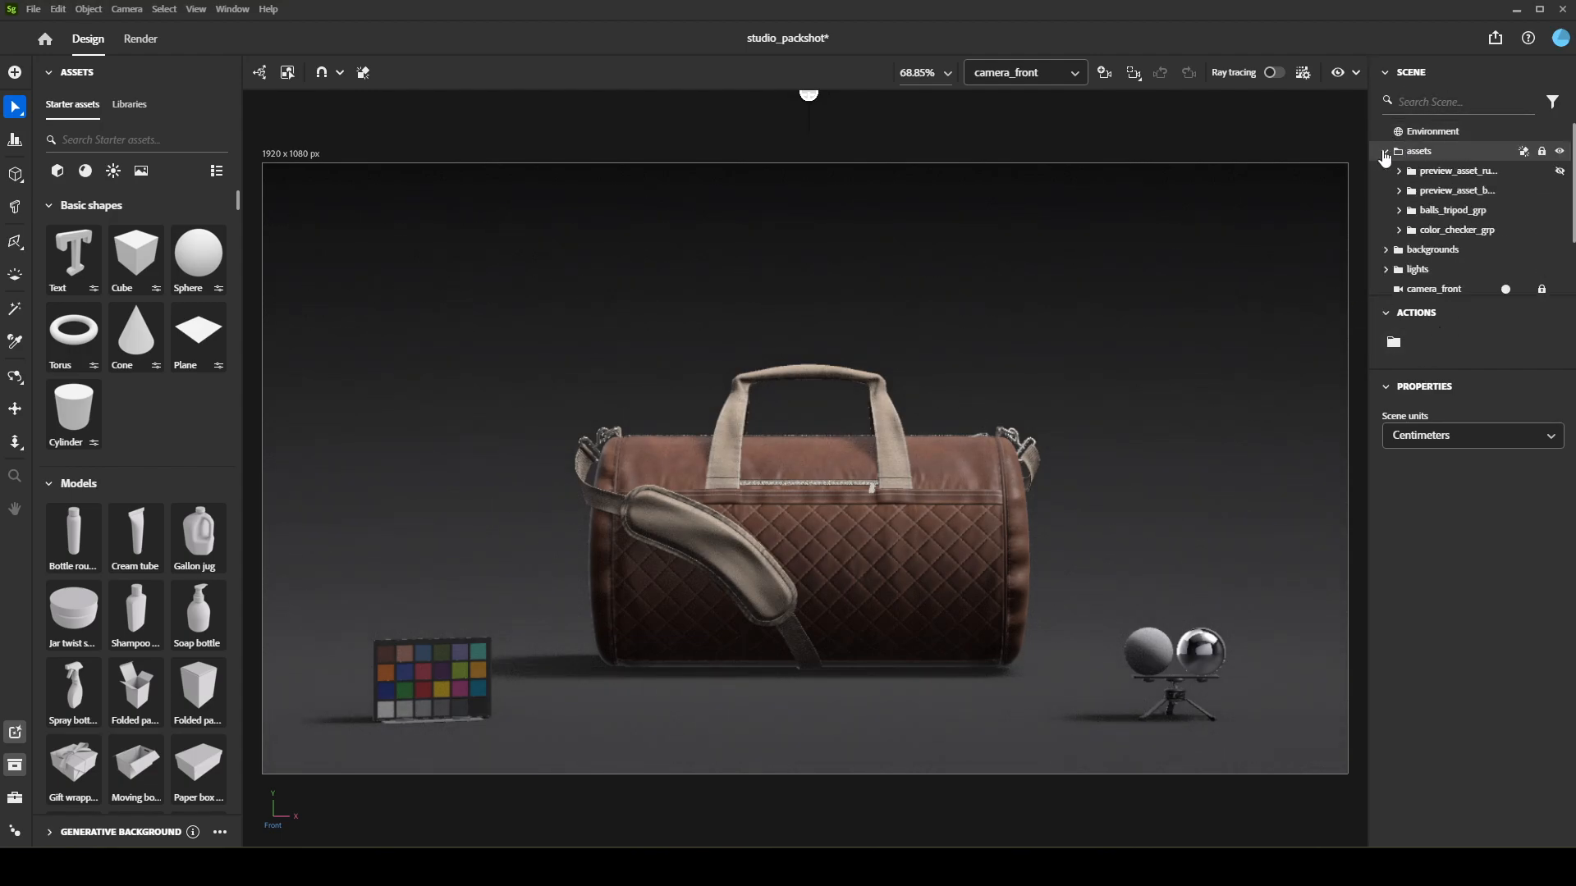
click(1559, 190)
click(1559, 210)
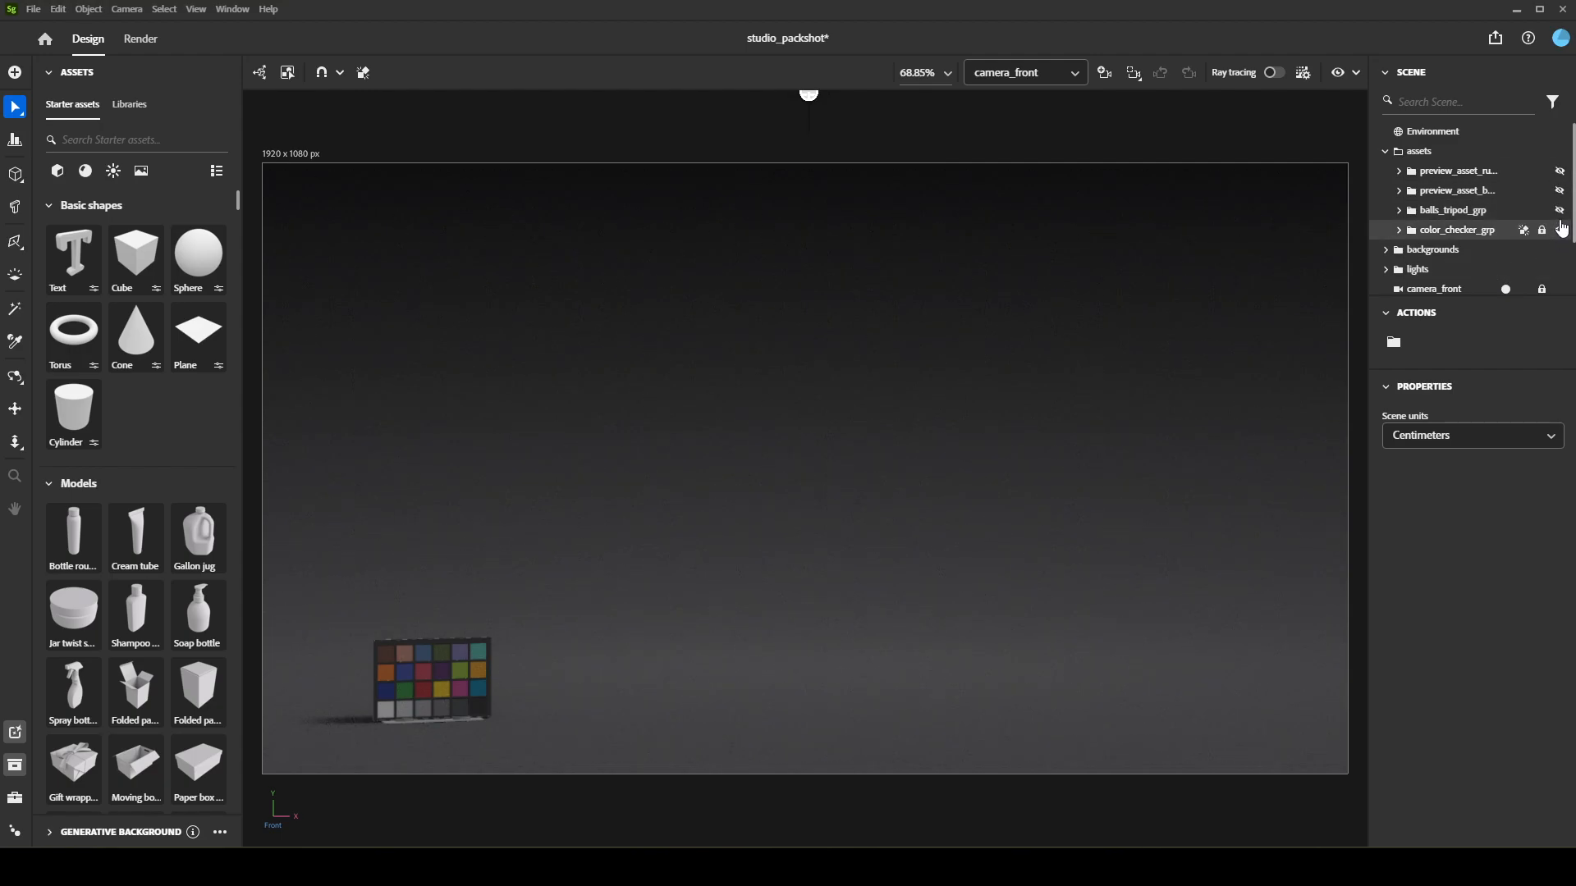
click(1560, 210)
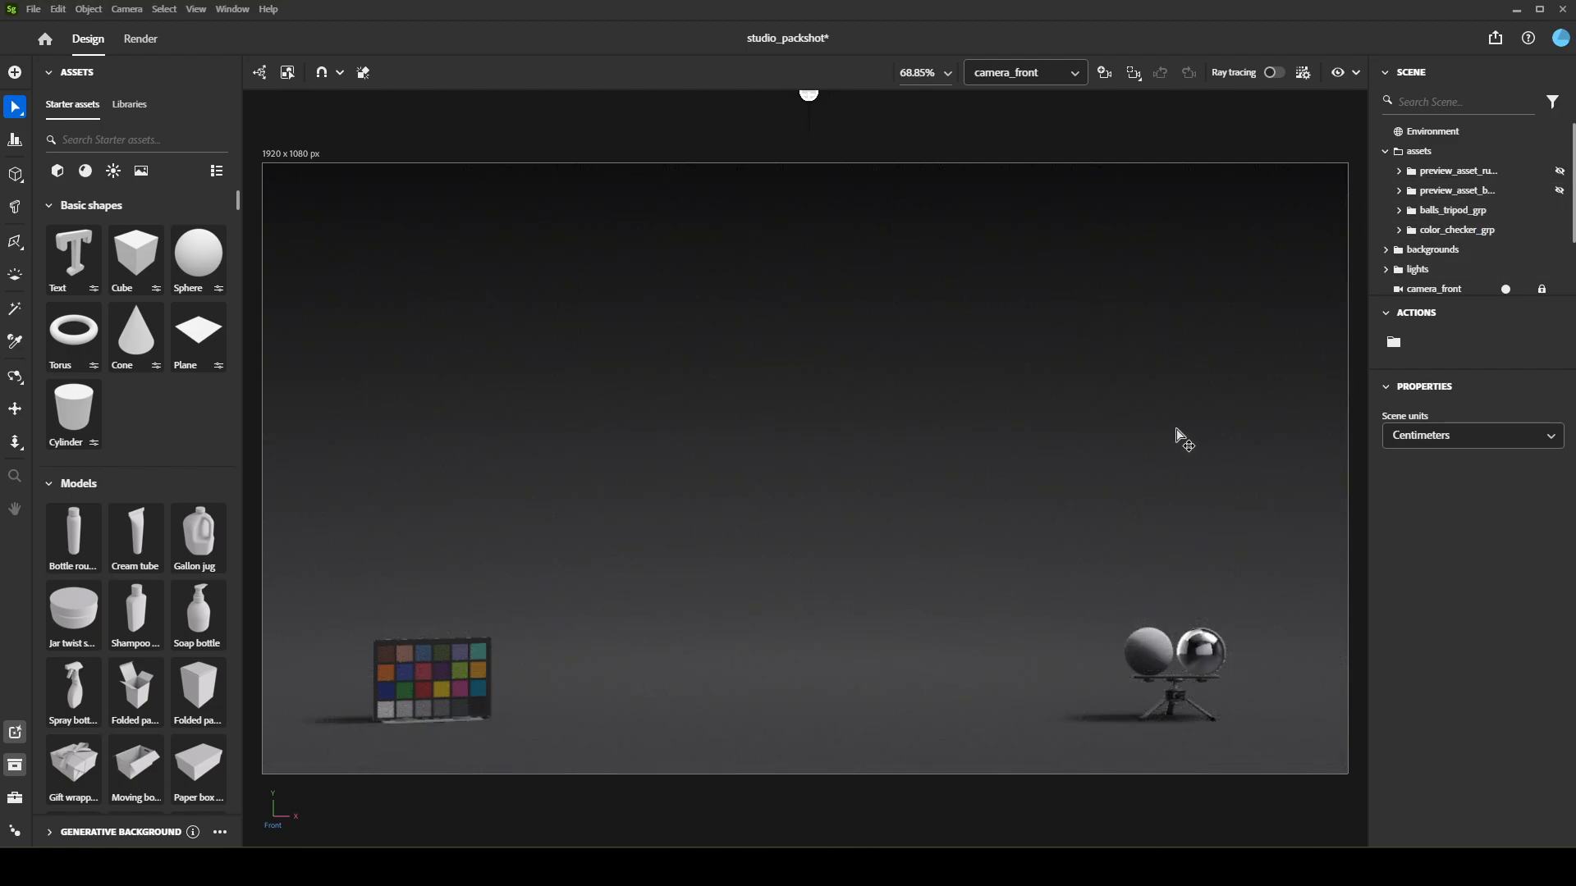
click(1560, 171)
click(1559, 170)
Delete the running shoe and bag preview assets from the assets group
click(1487, 175)
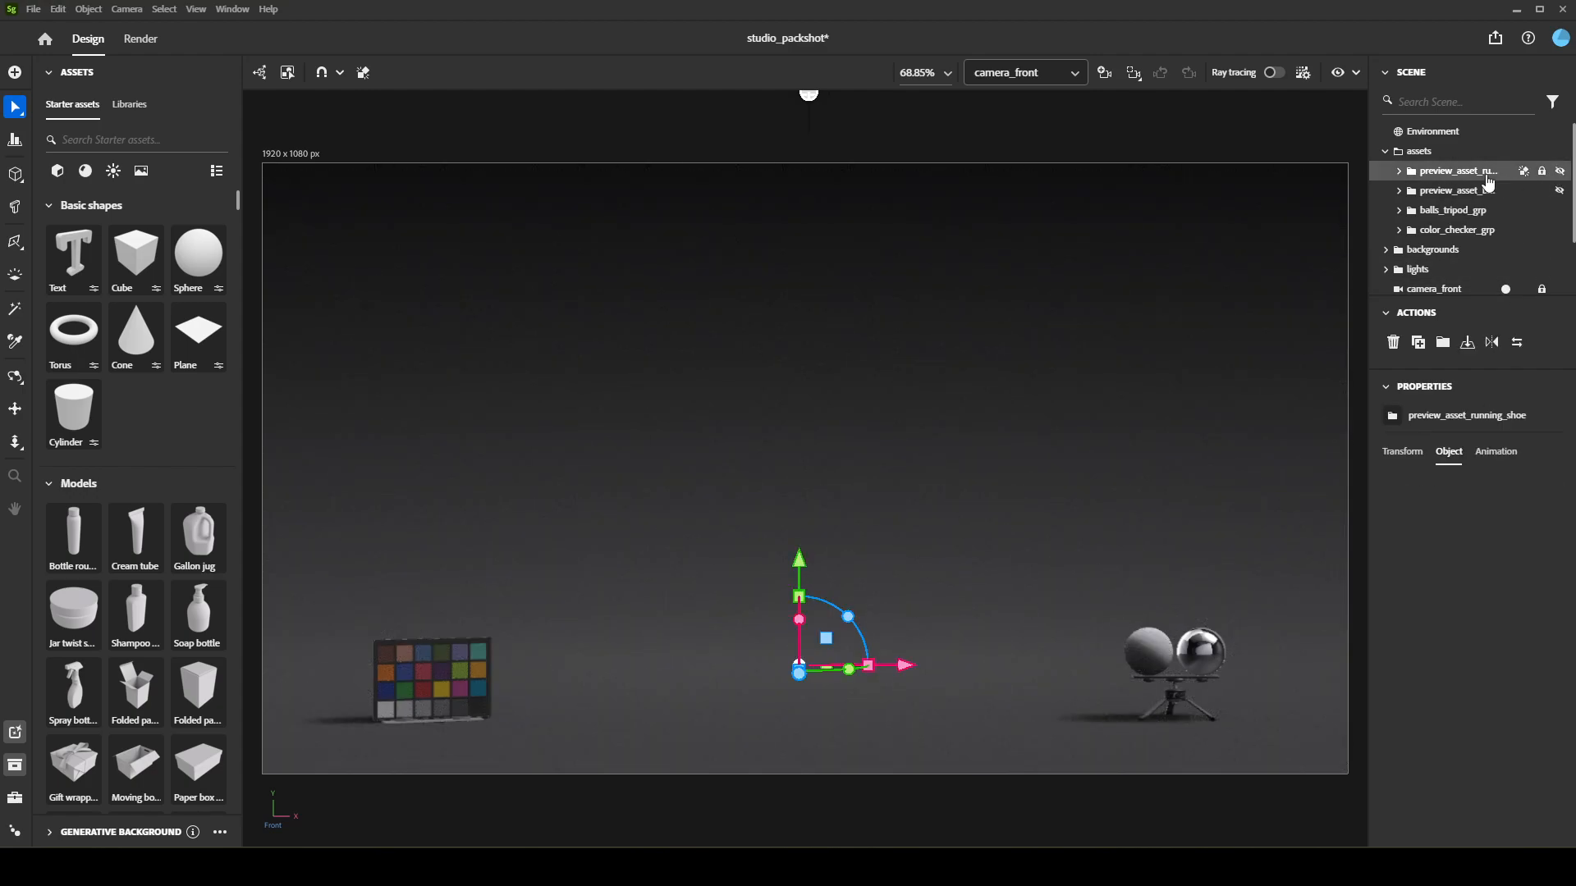
key(Delete)
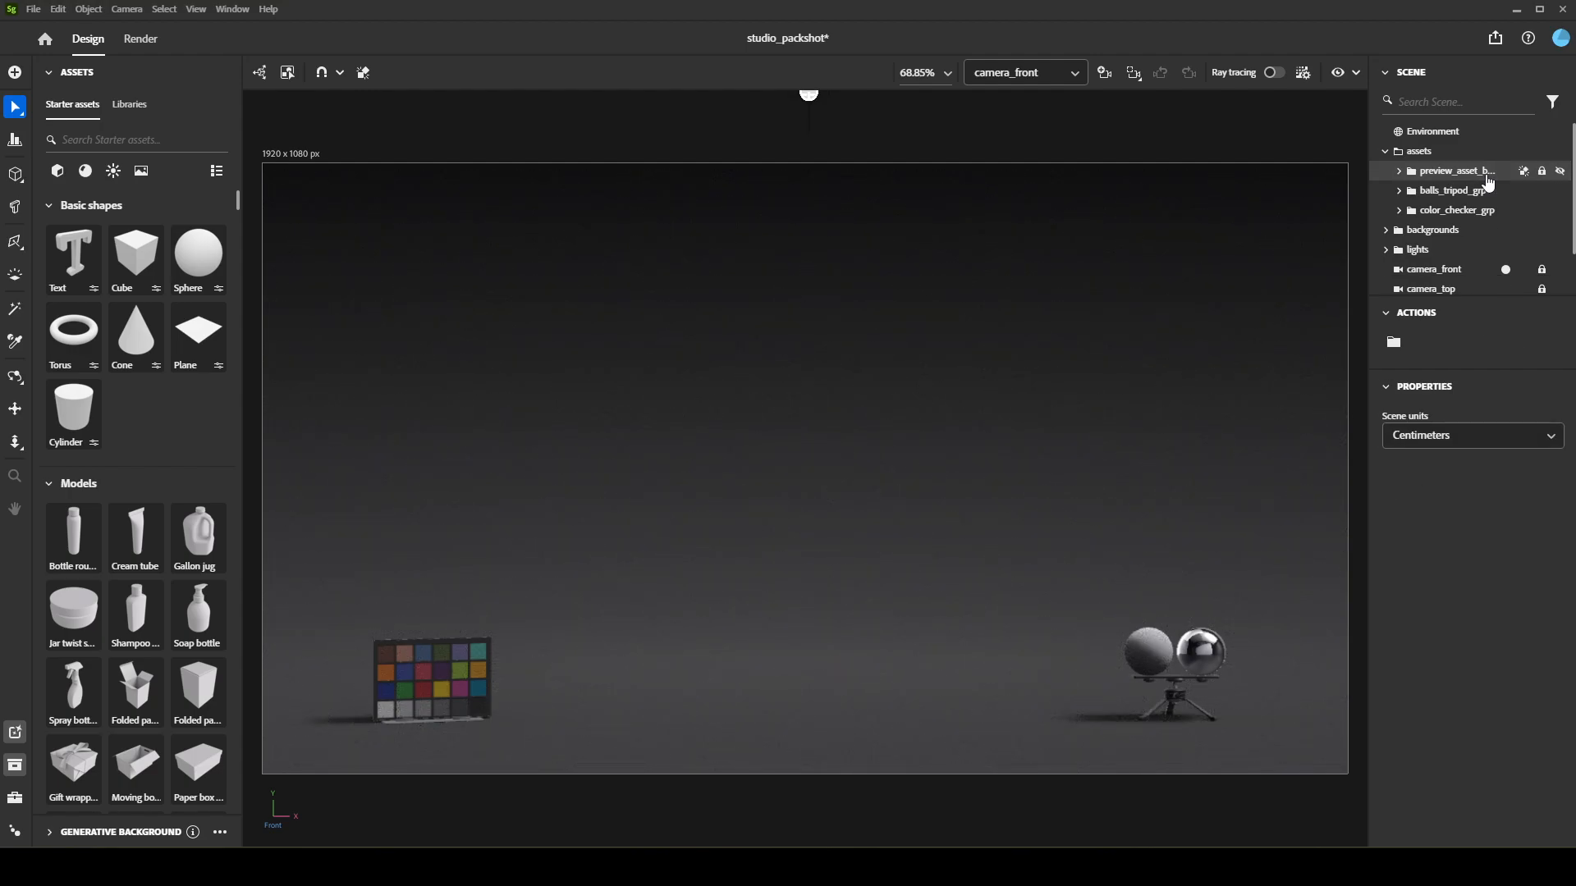
click(1487, 175)
key(Delete)
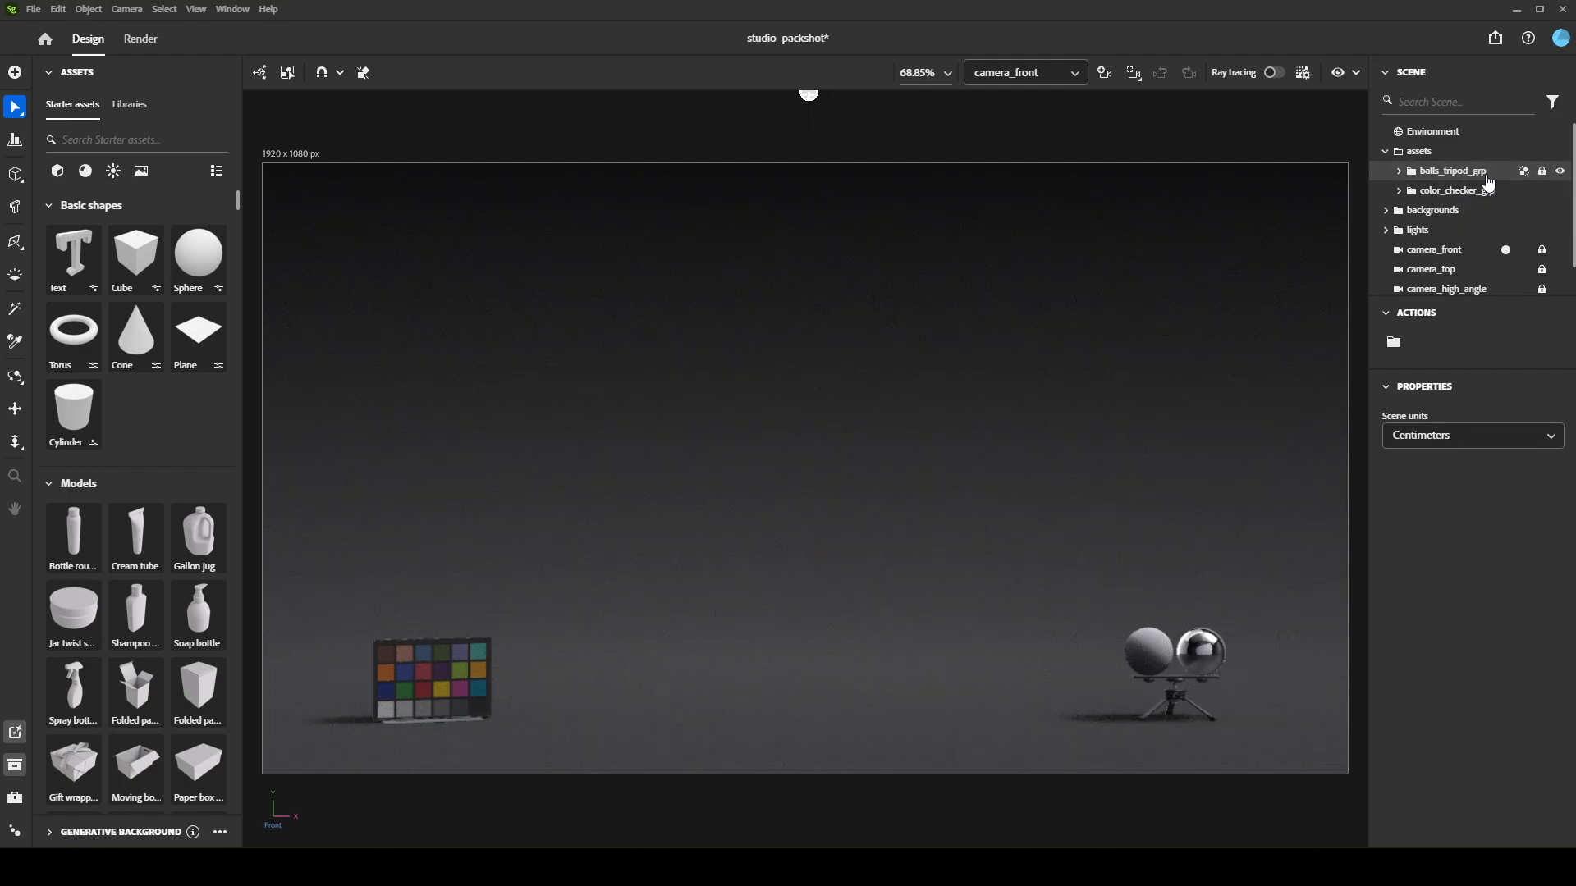
Compare the two round backgrounds in the backgrounds group and leave all the backgrounds hidden
click(1385, 211)
scroll(1502, 213, down, 2)
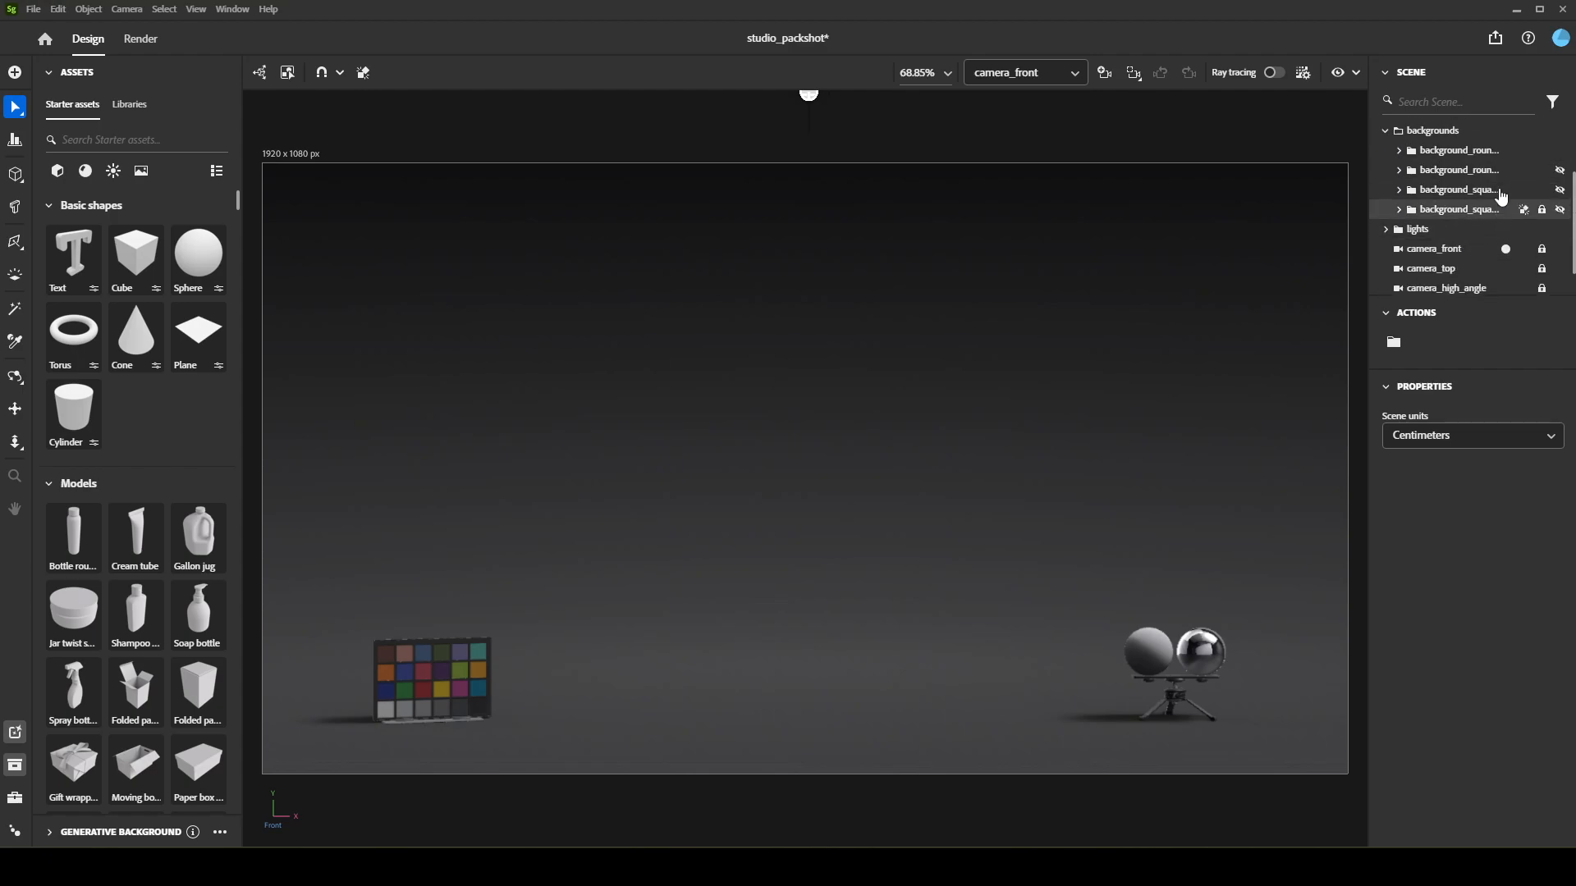
scroll(1502, 197, up, 2)
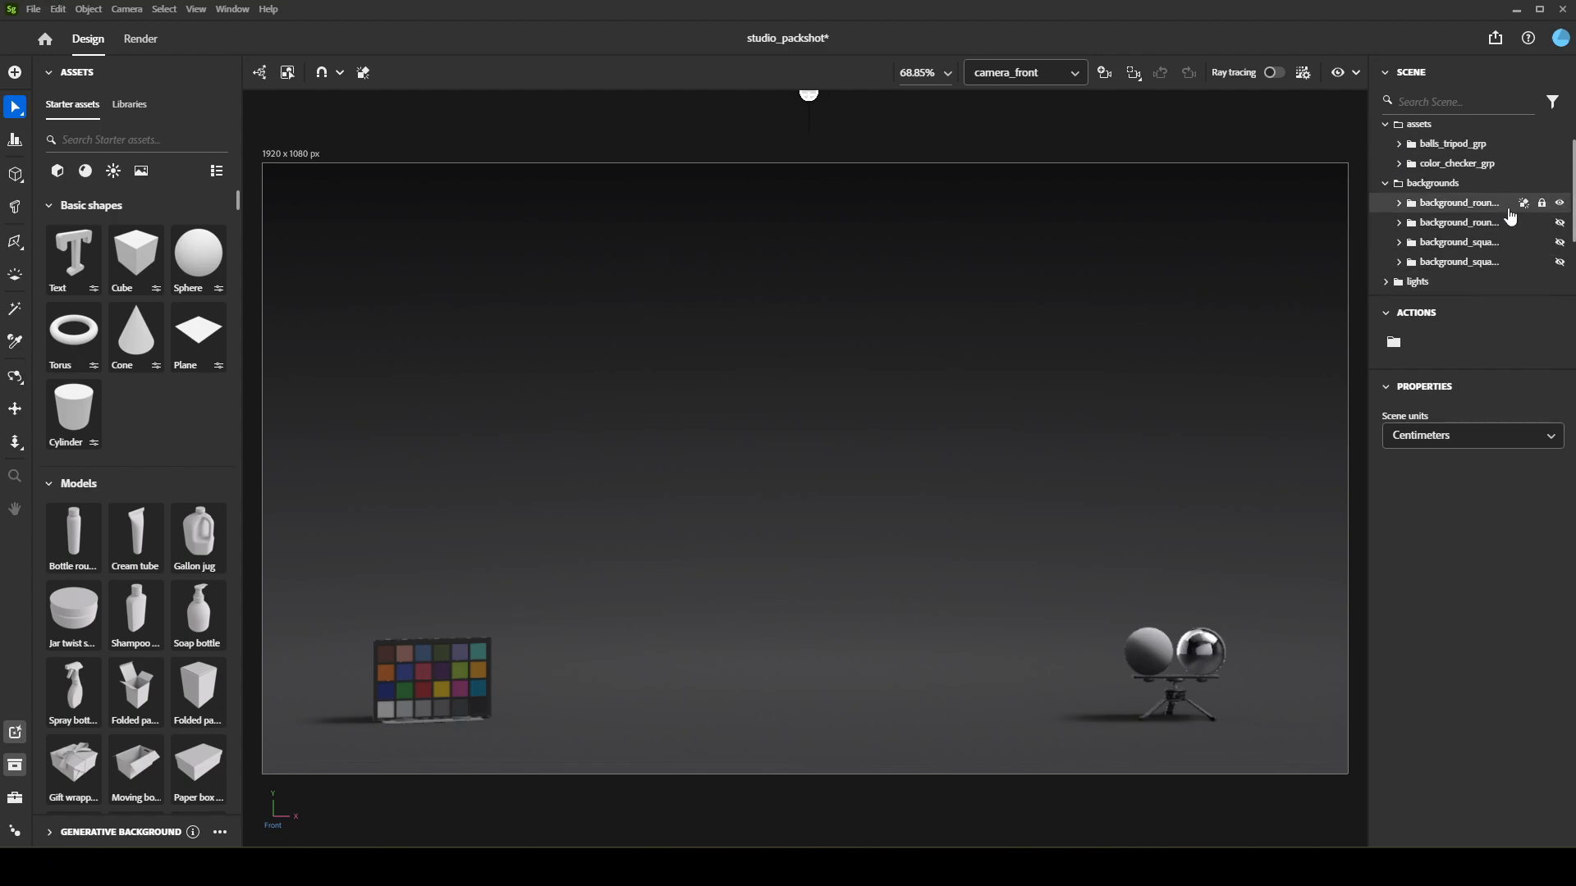
click(1559, 202)
click(1559, 222)
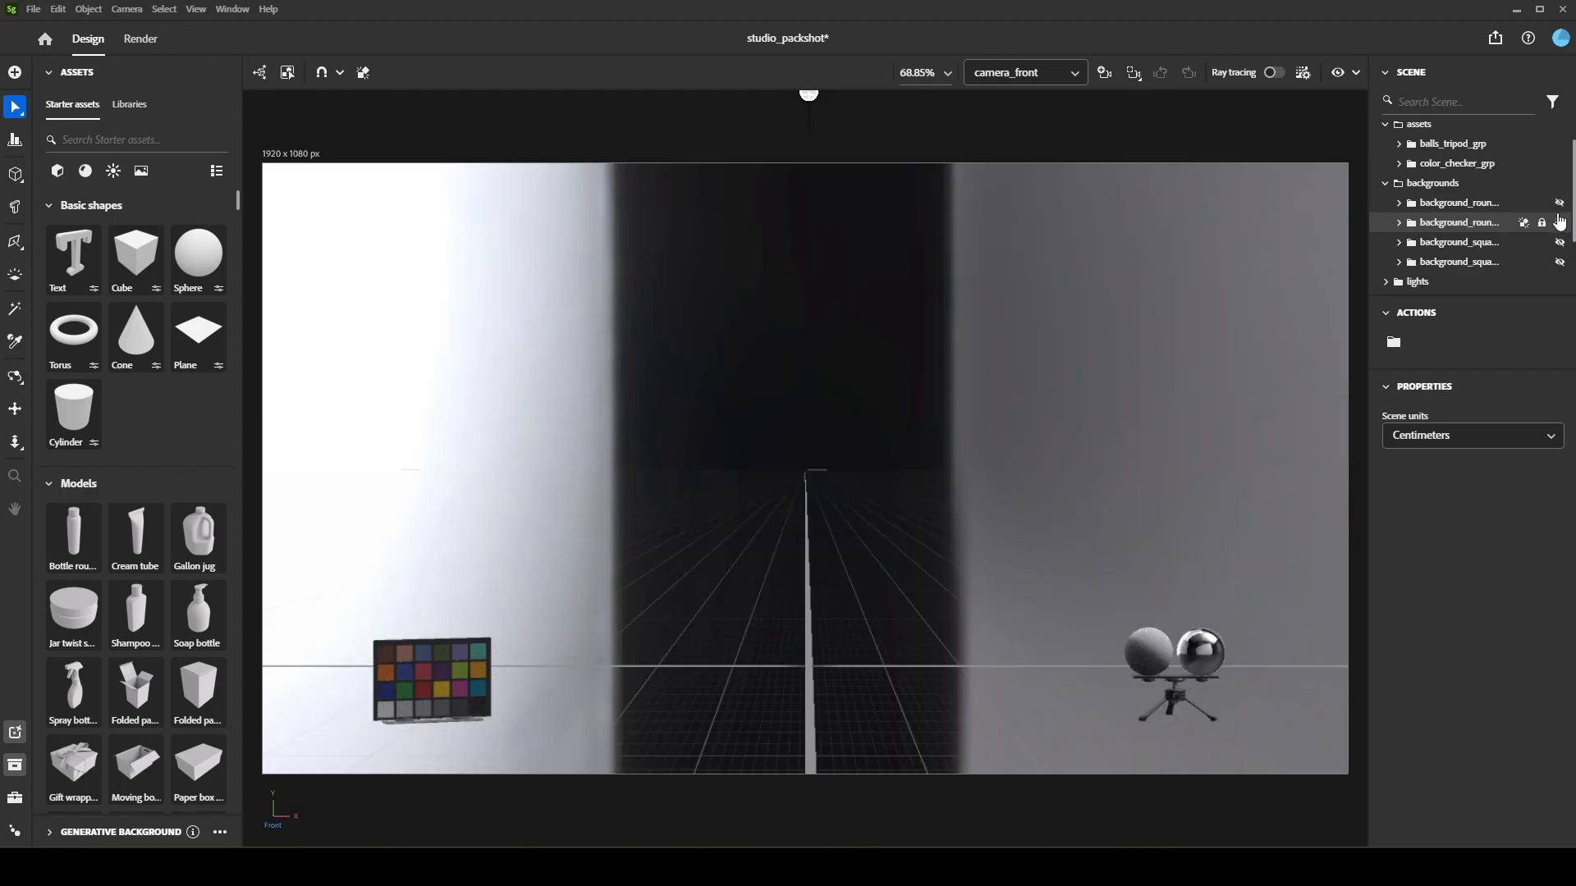
click(1559, 222)
click(1559, 202)
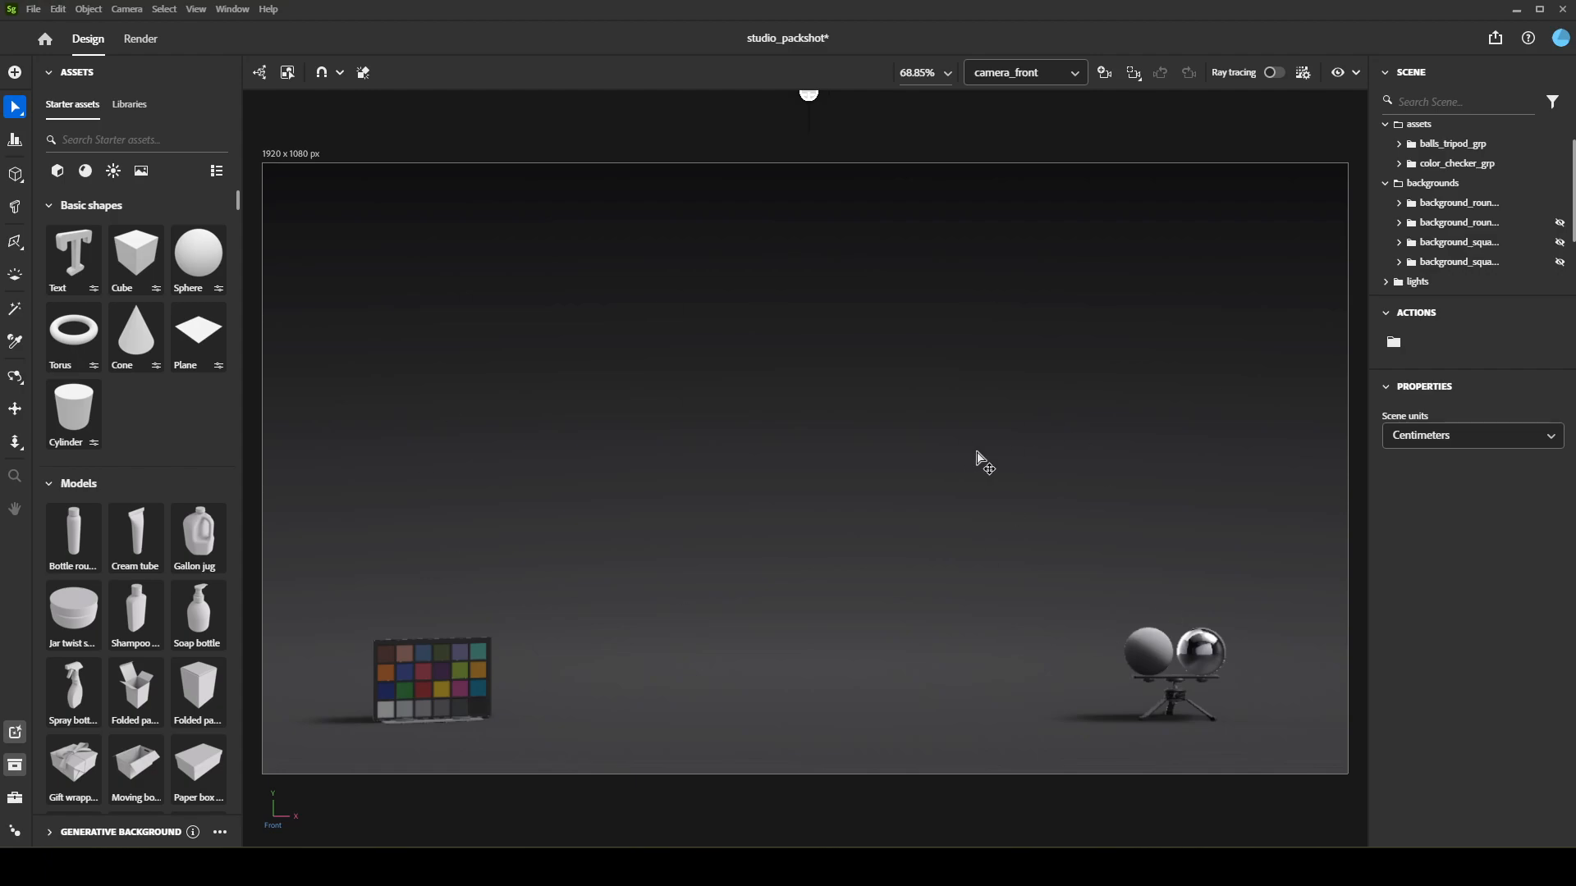
click(1558, 205)
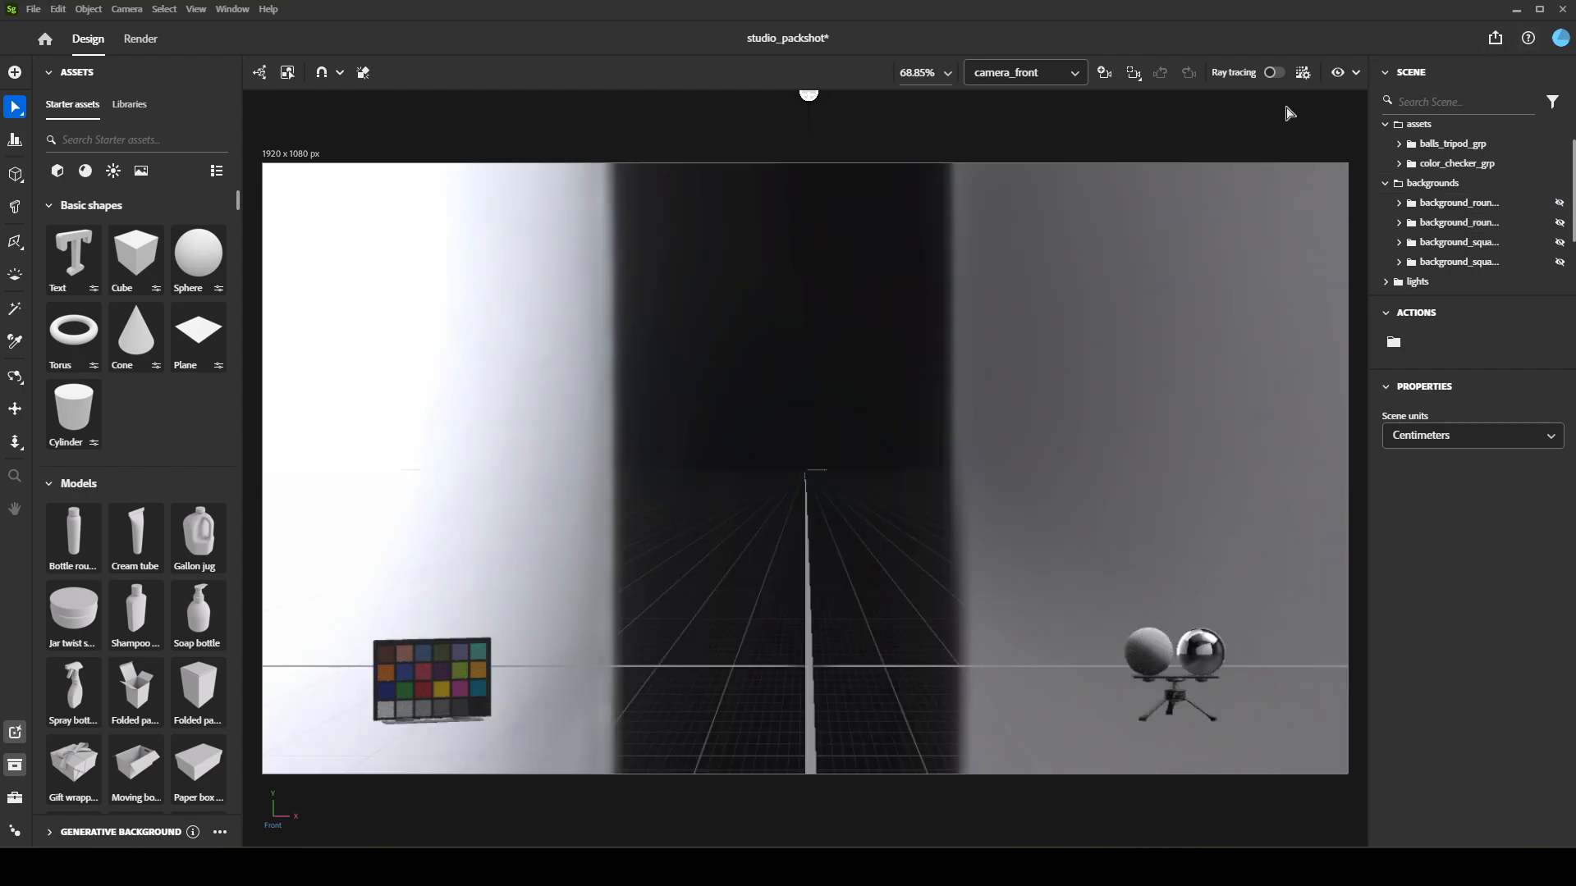
Set the environment's background color to dark gray, RGB 59, 59, 59, and its background opacity to 0%
click(1432, 134)
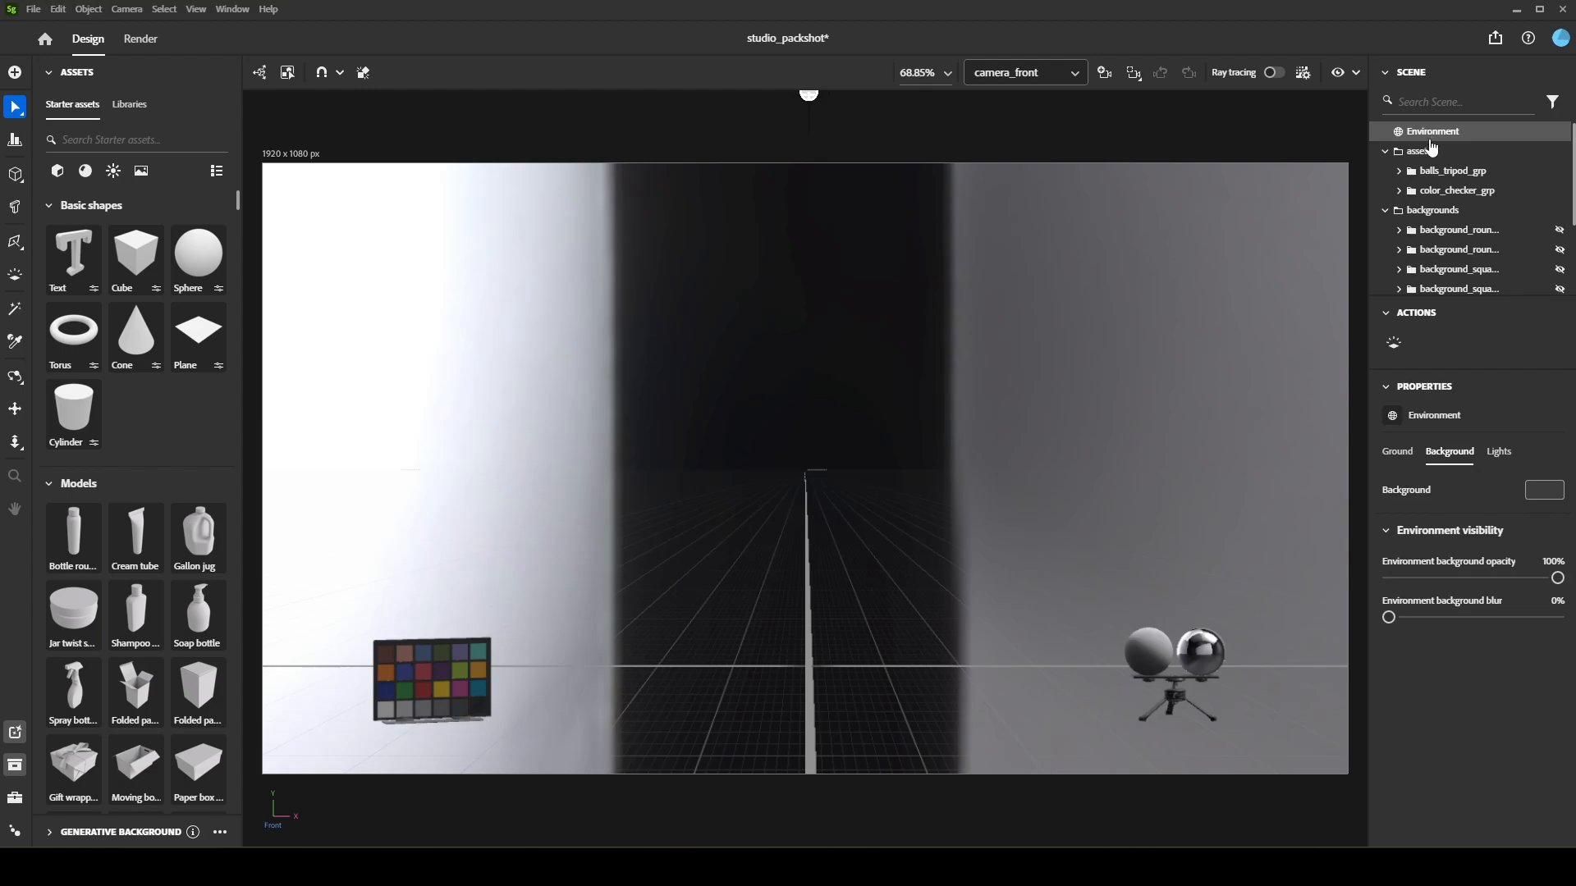
click(1549, 495)
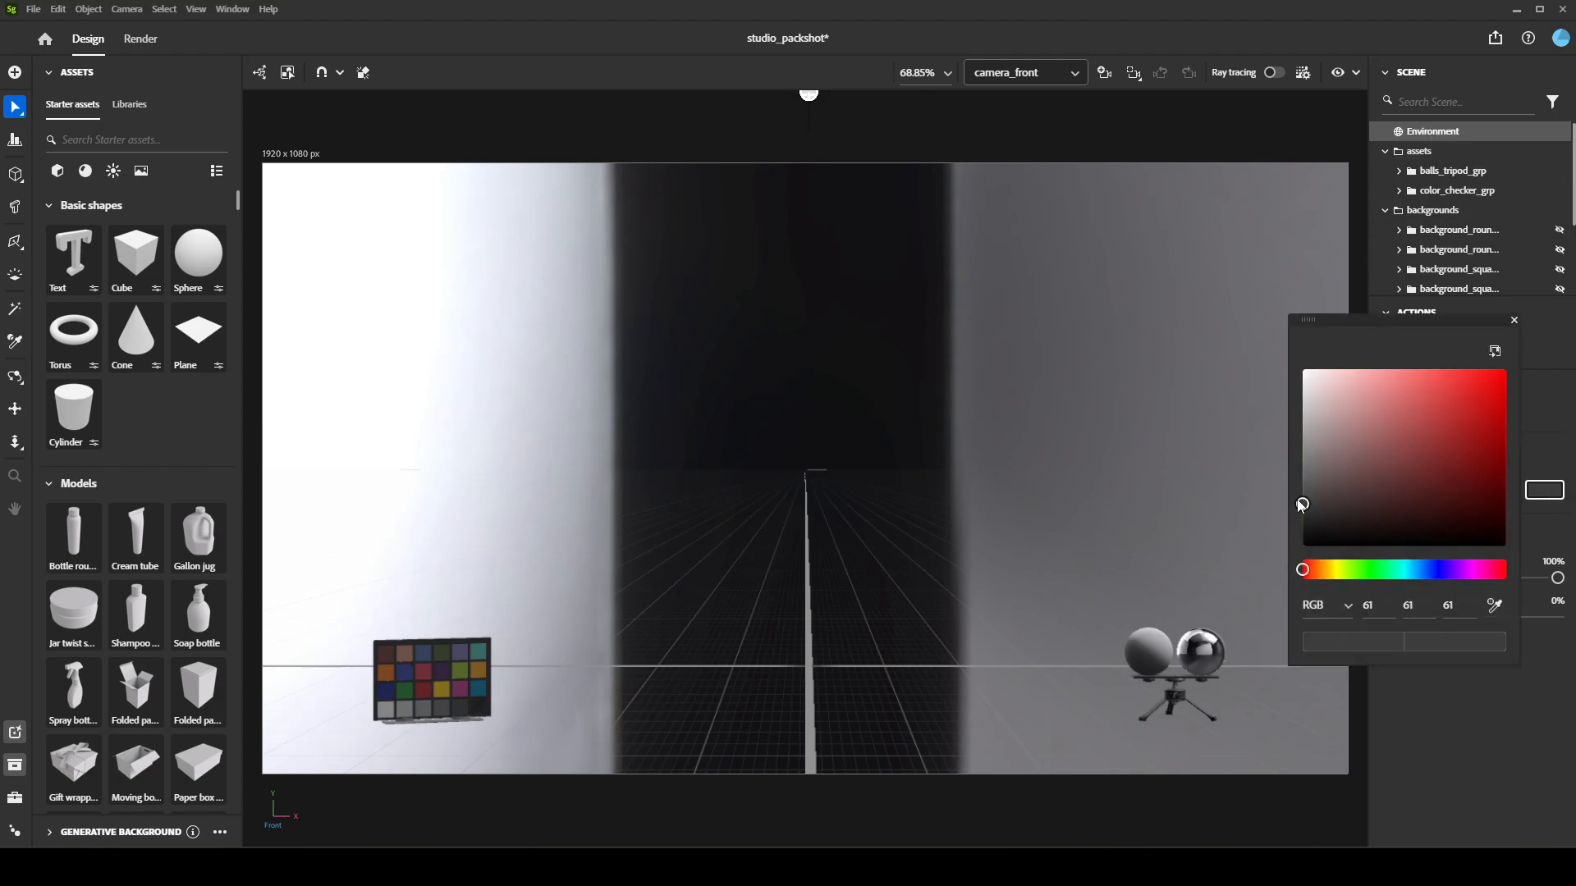
drag(1303, 503, 1302, 506)
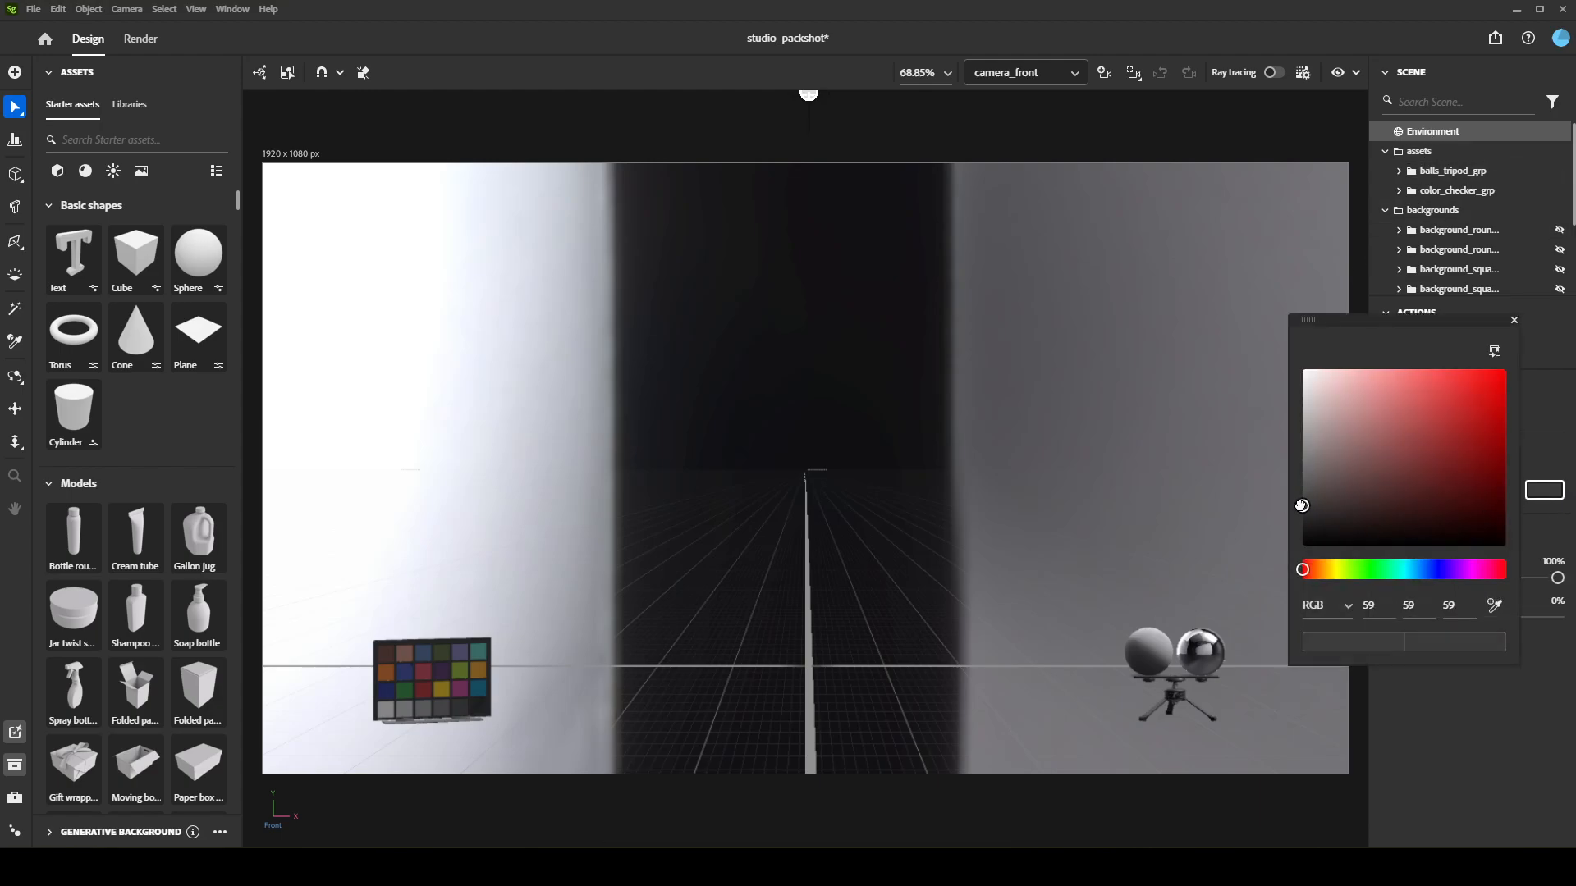
click(1514, 320)
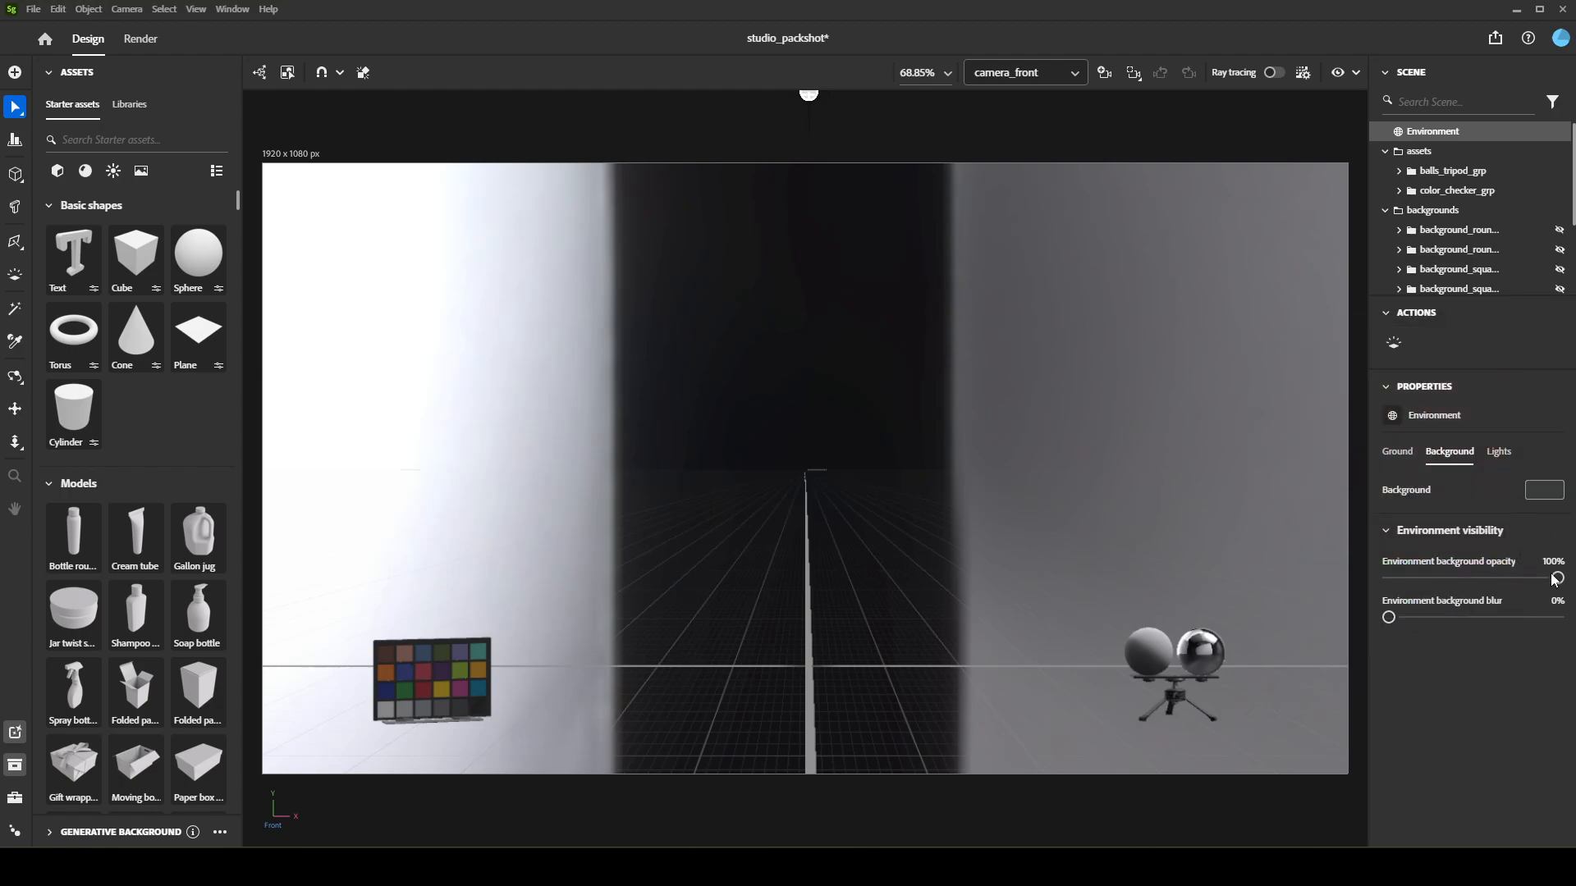
drag(1556, 581, 1345, 577)
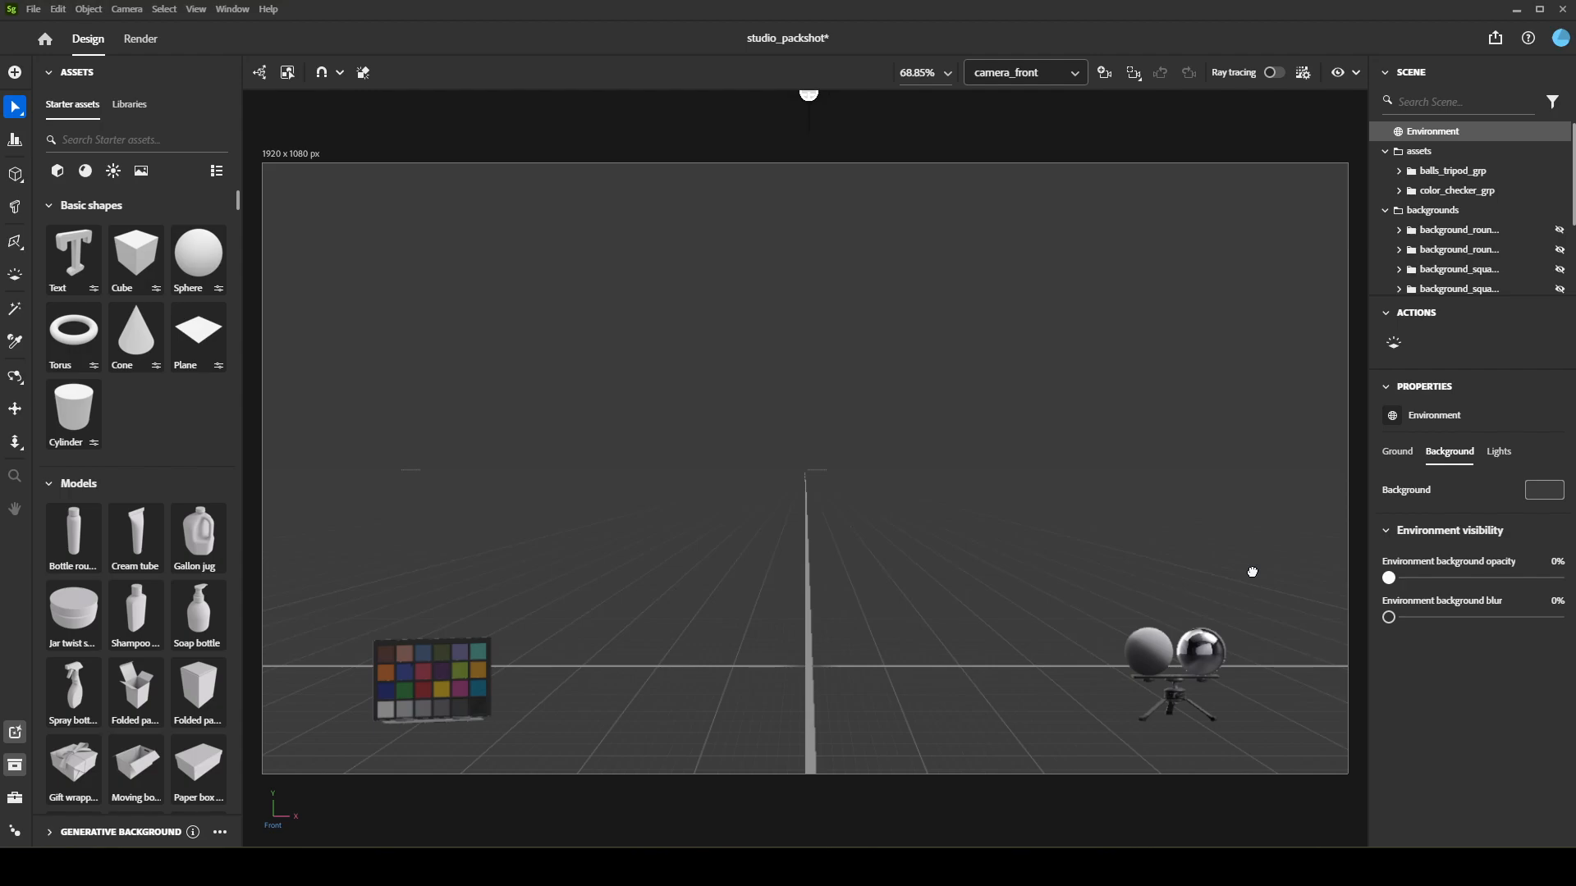
Toggle the viewport overlays and the grid off and back on
click(1340, 74)
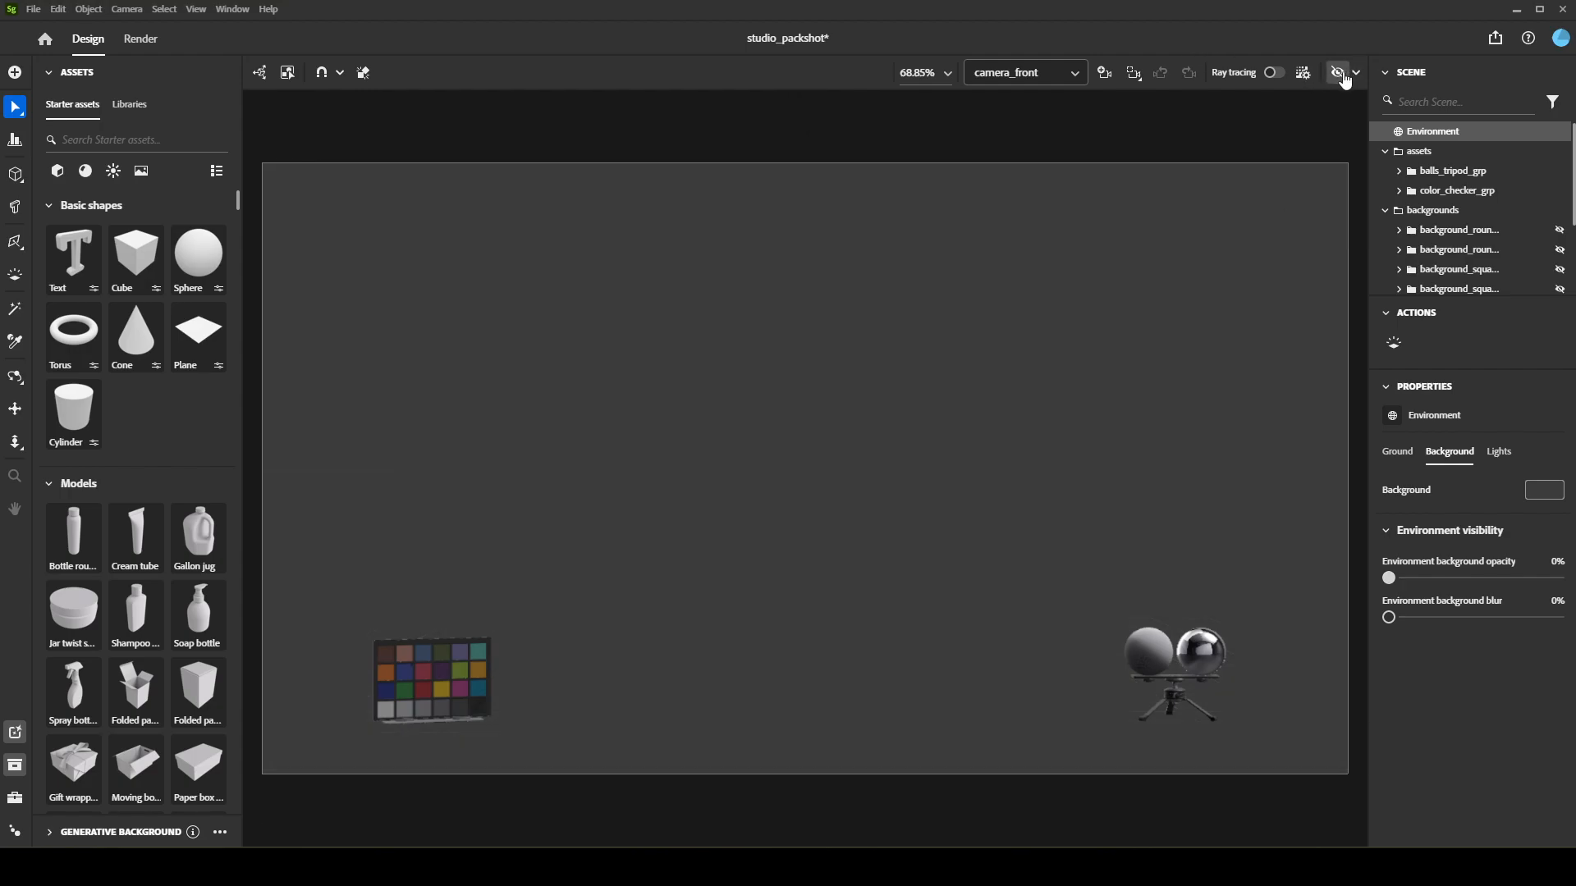
click(1340, 74)
mouse_move(1340, 73)
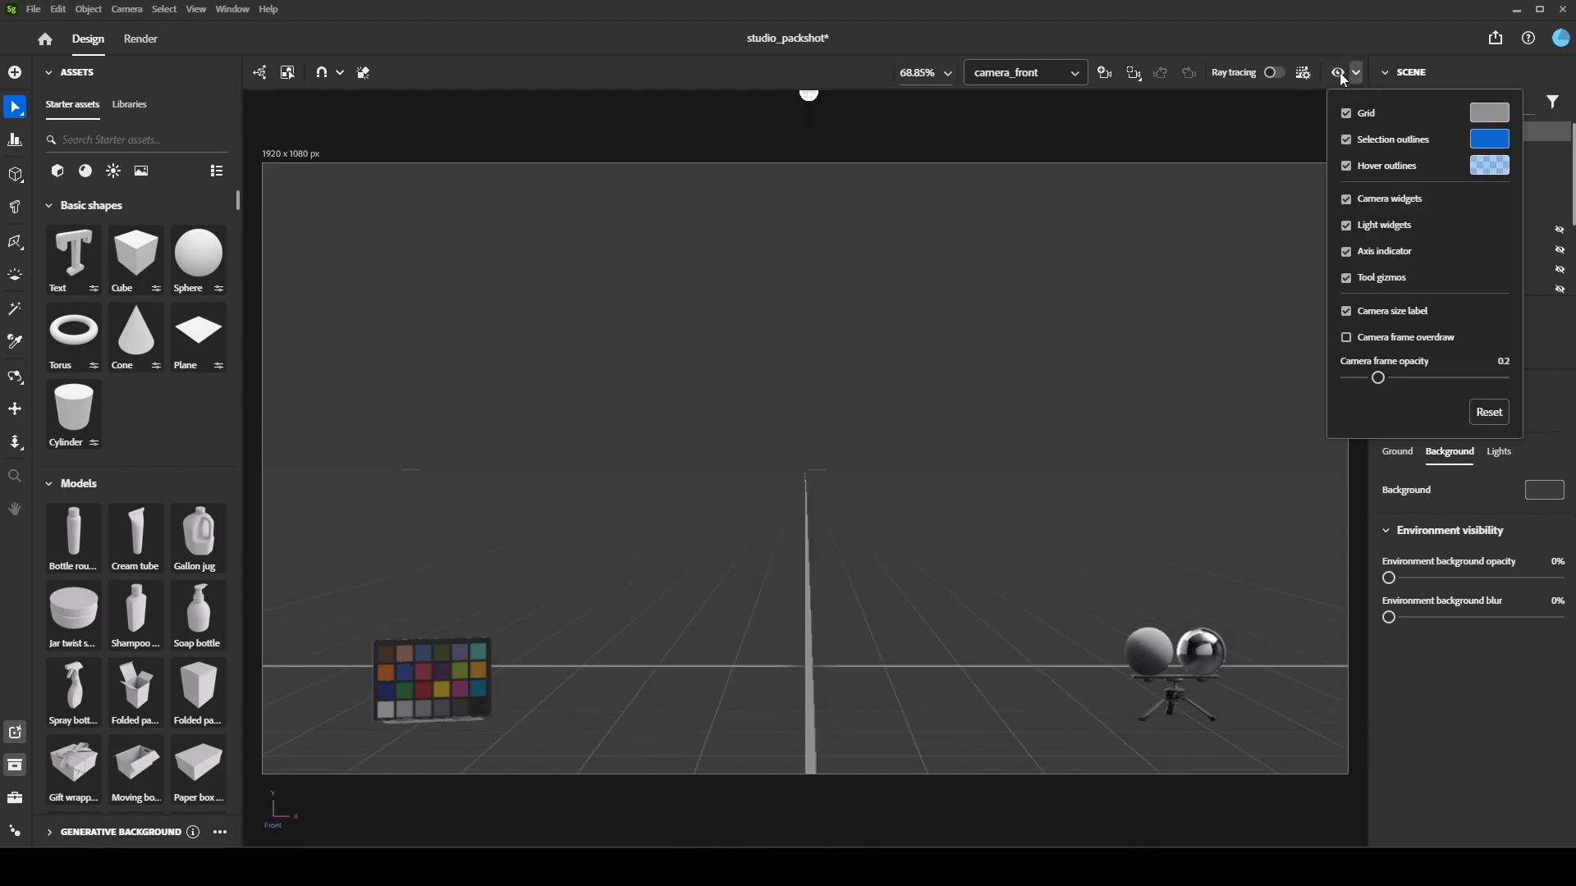
click(1346, 114)
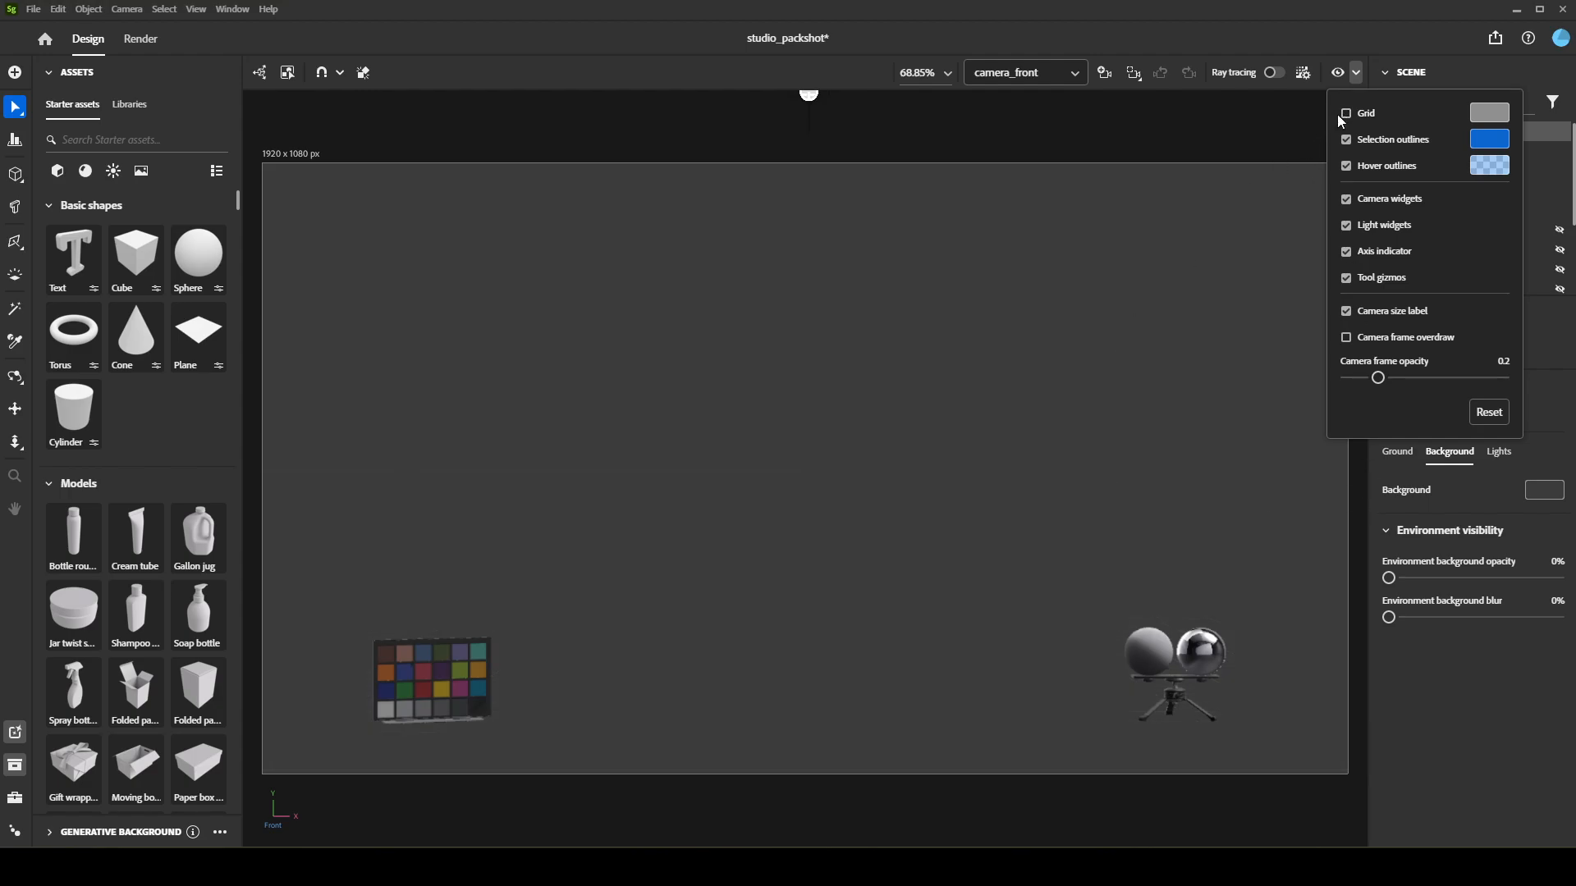
click(1346, 114)
click(1298, 625)
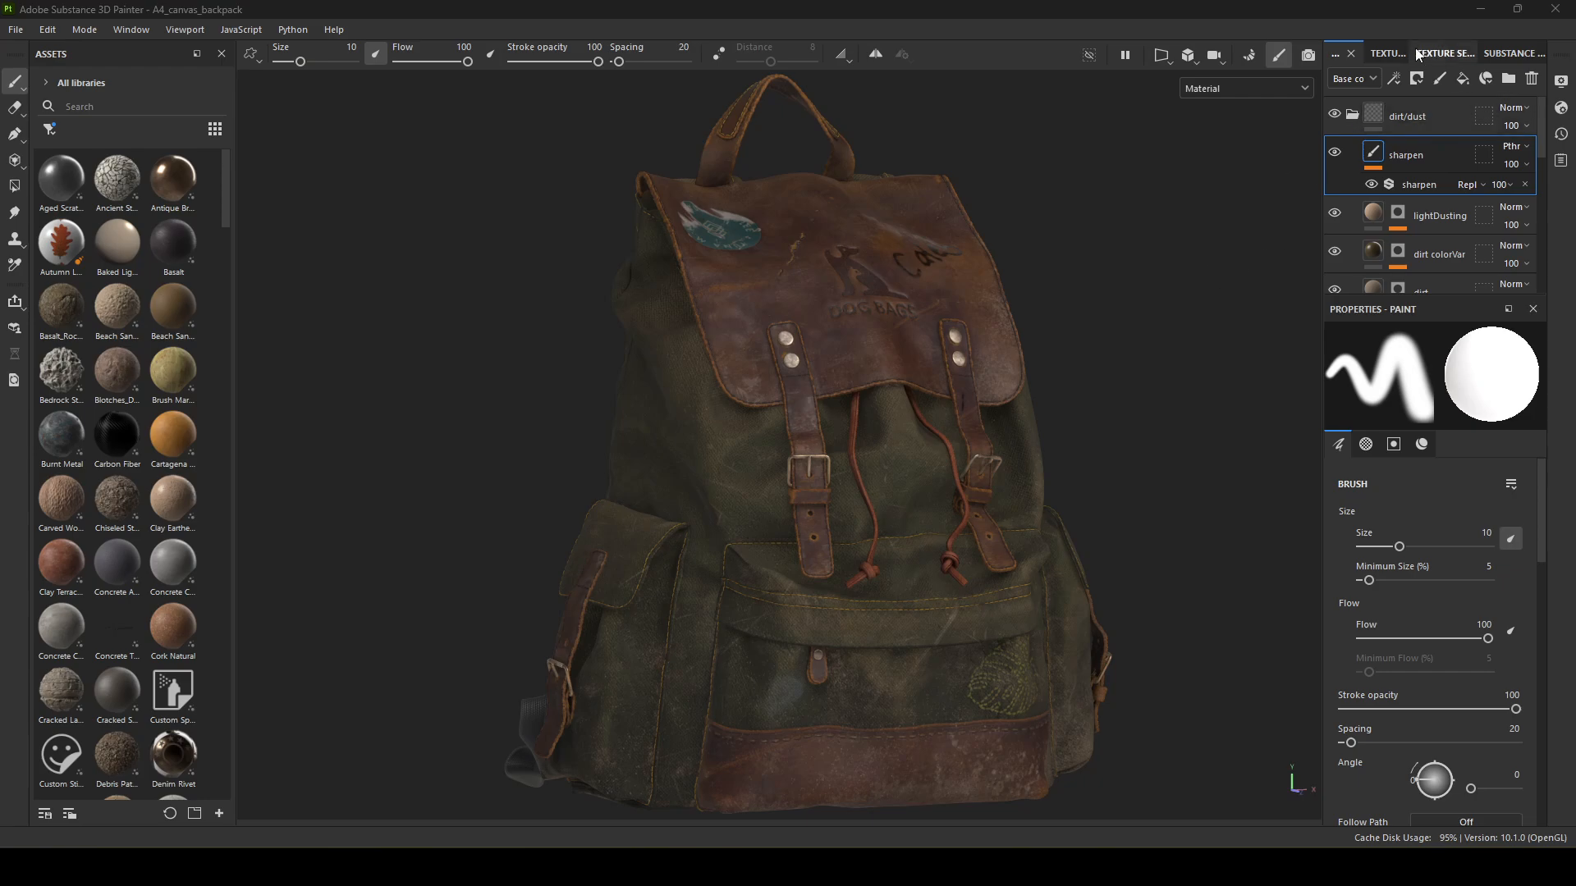
In Substance 3D Painter, examine the CANVAS texture set's channels and the list of additional channels that can be added
click(1391, 53)
click(1440, 53)
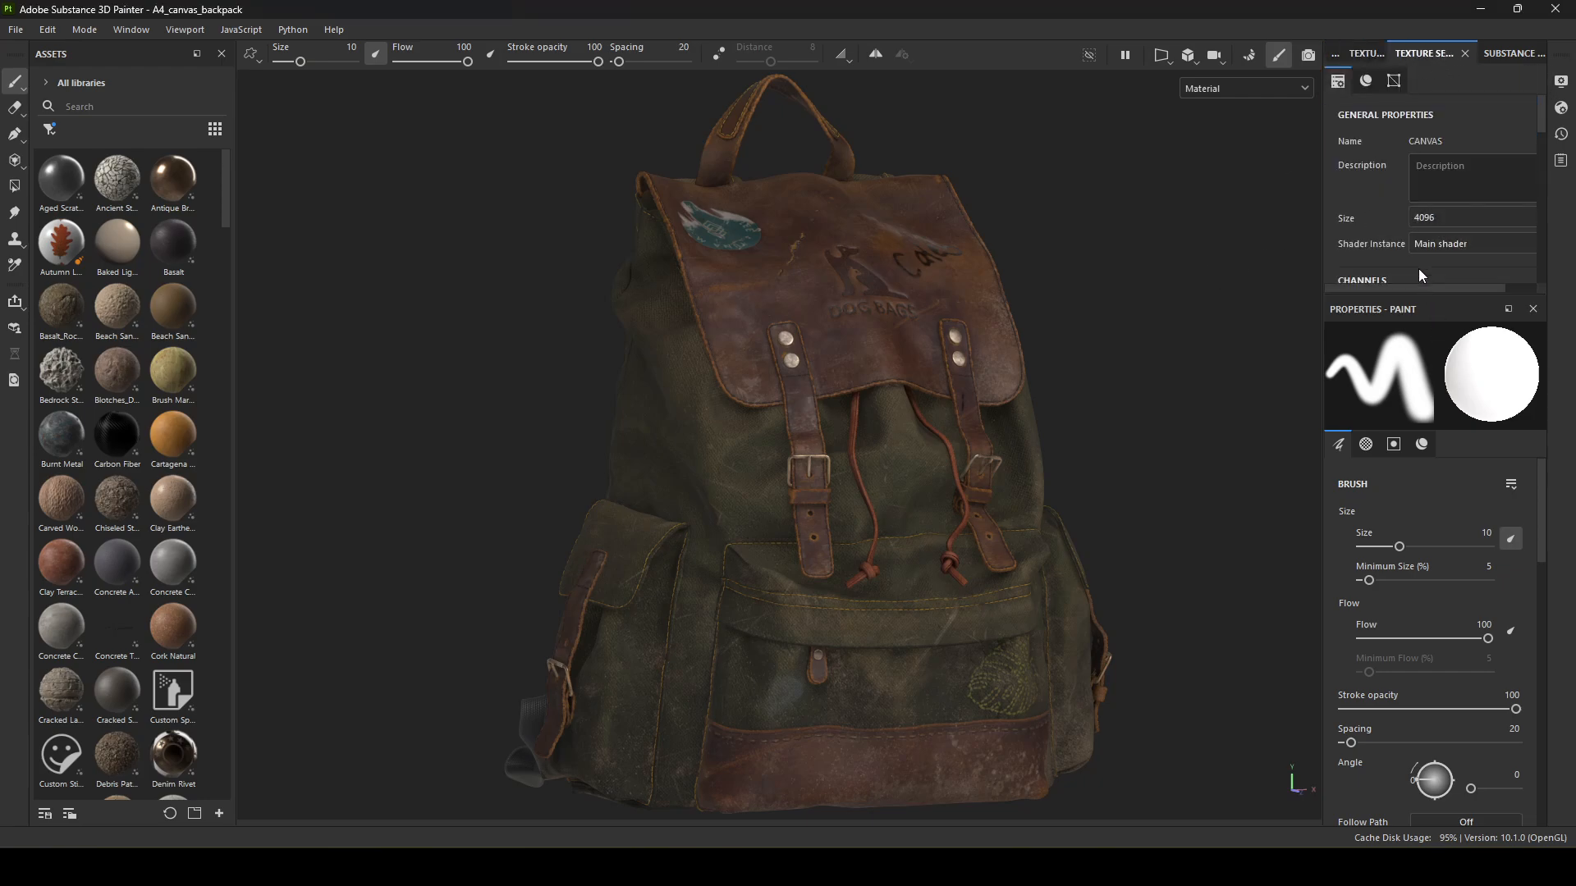
scroll(1392, 239, down, 2)
scroll(1392, 239, down, 2)
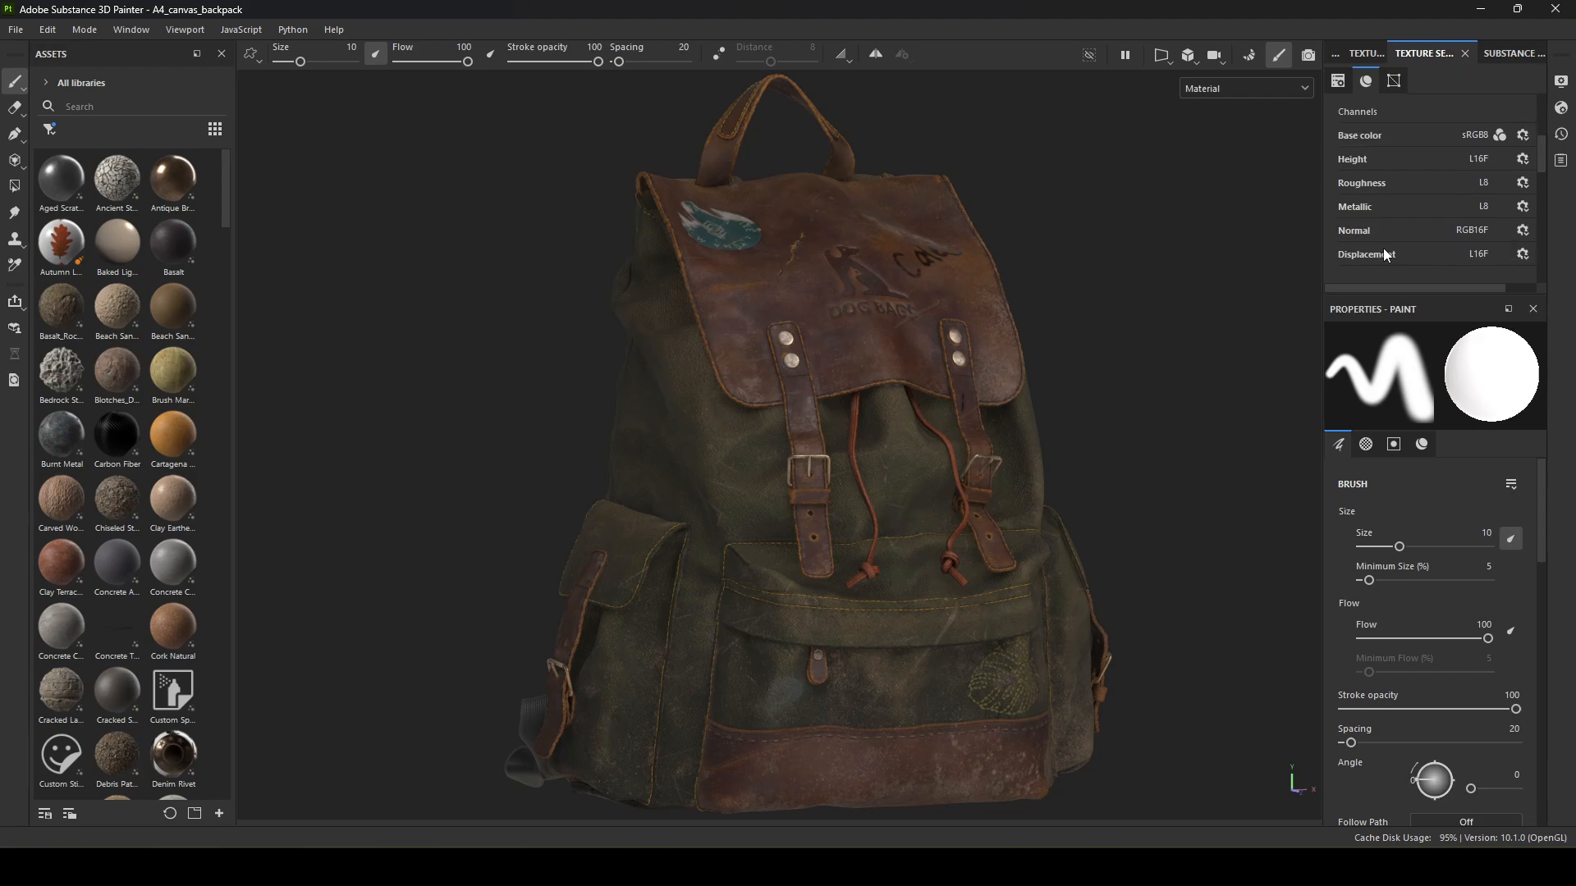
click(1510, 110)
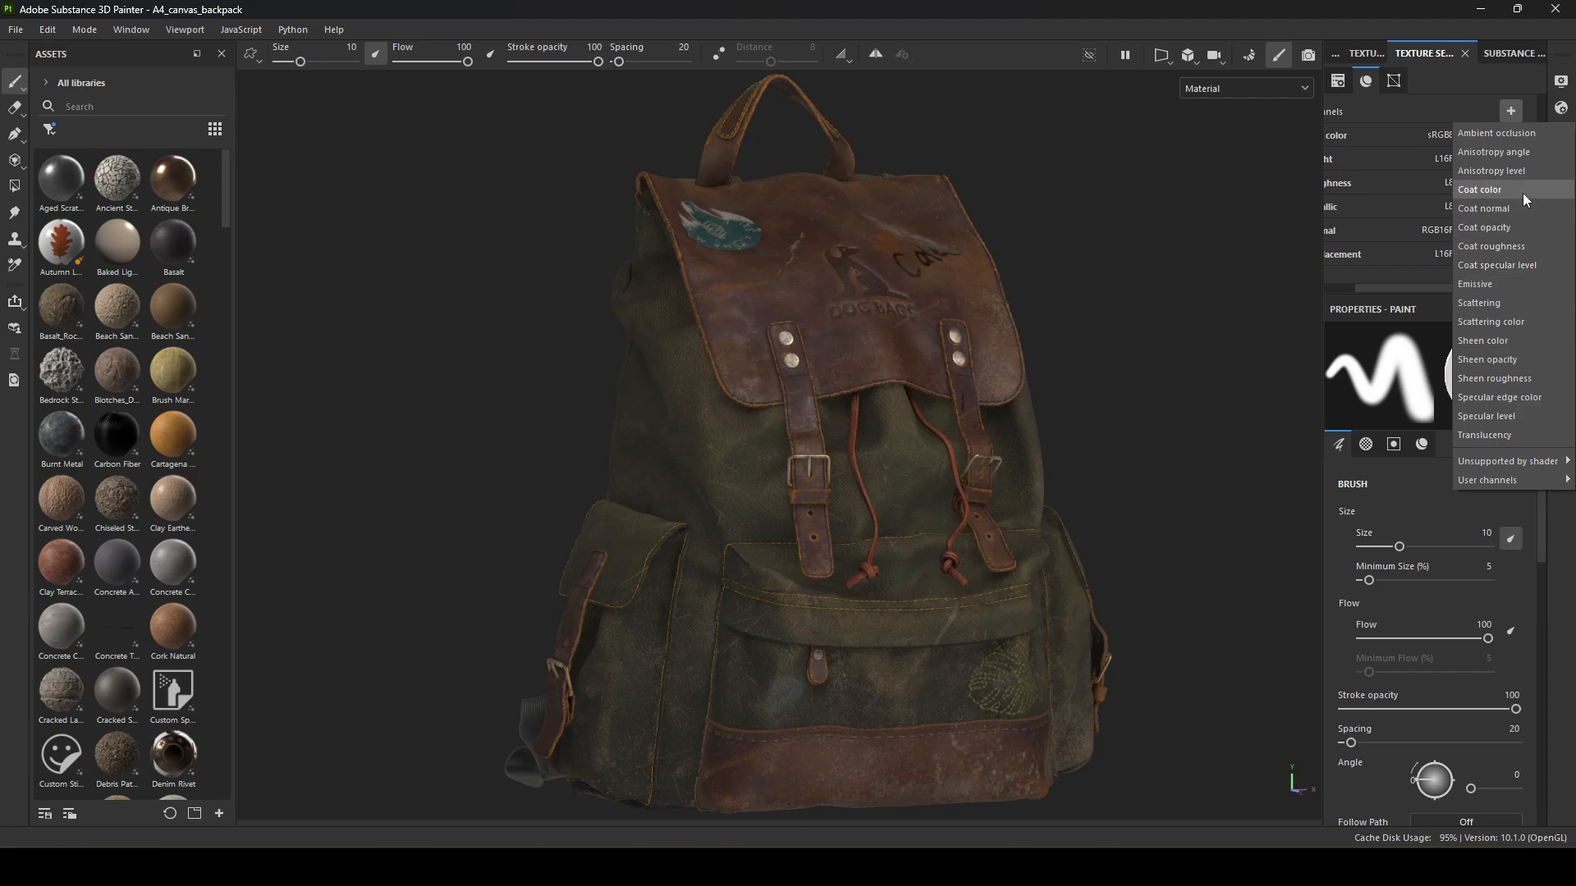
click(1198, 457)
drag(1402, 287, 1287, 281)
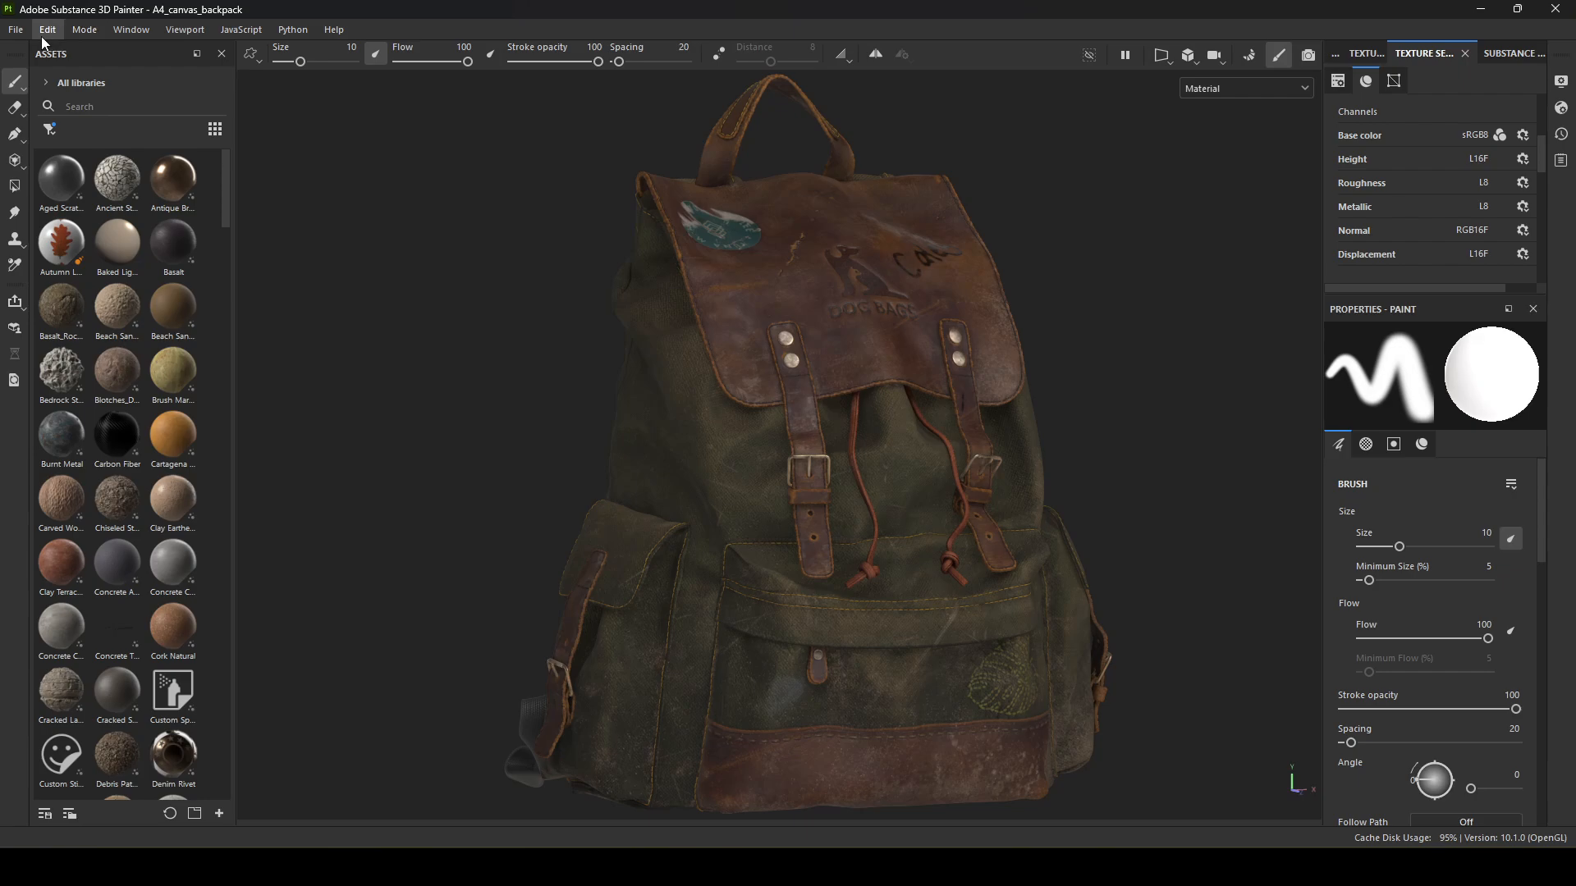
Send the canvas backpack project to Substance 3D Stager and import it with unused materials and UV generation switched off
click(13, 31)
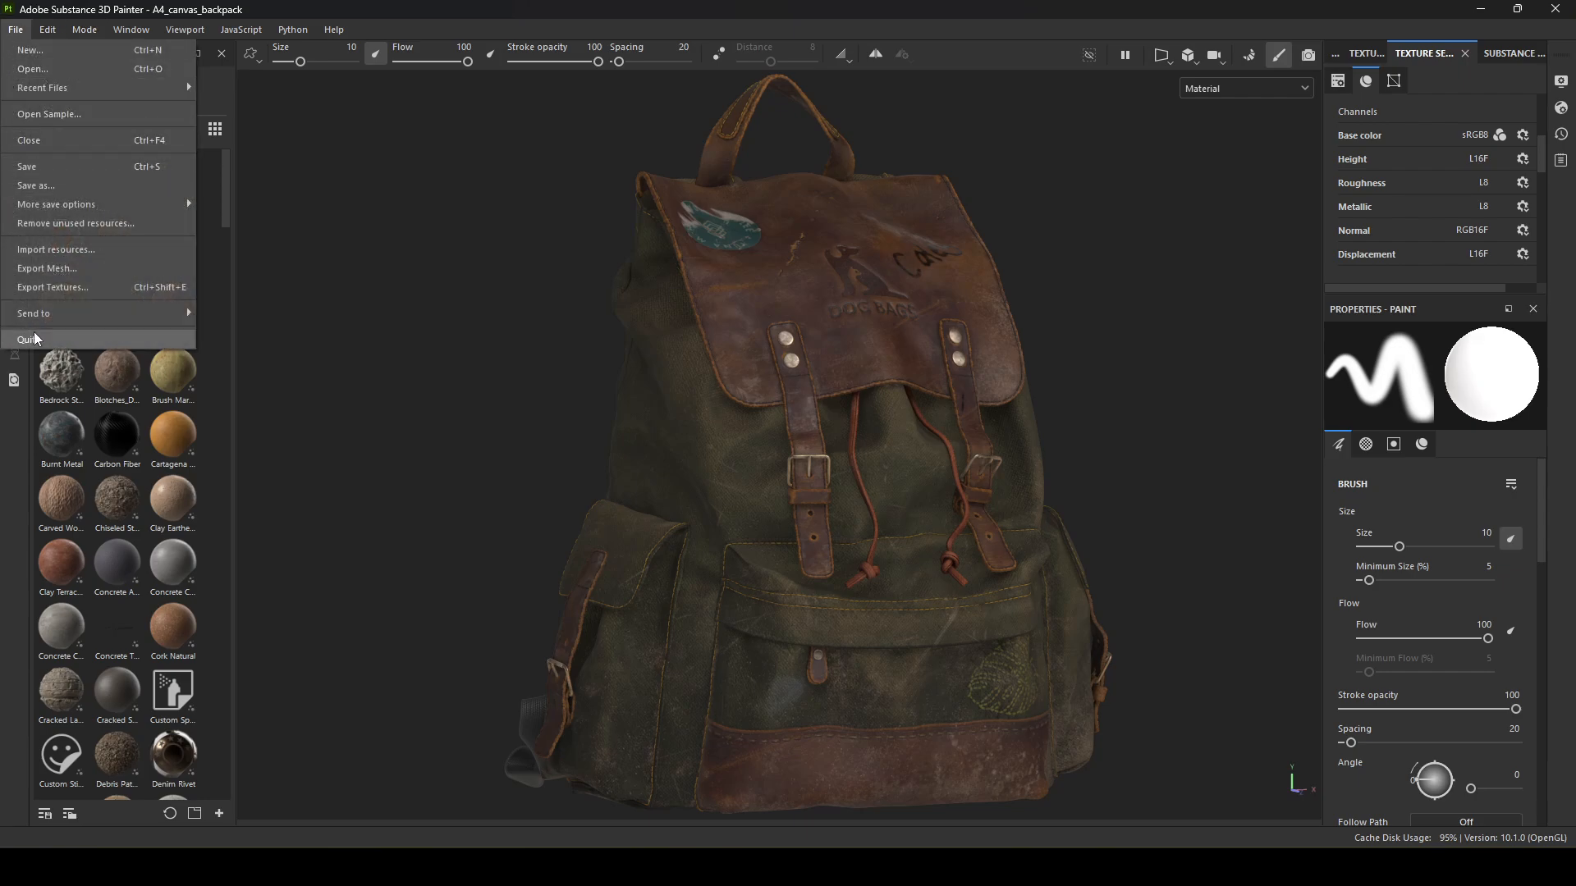
mouse_move(55, 320)
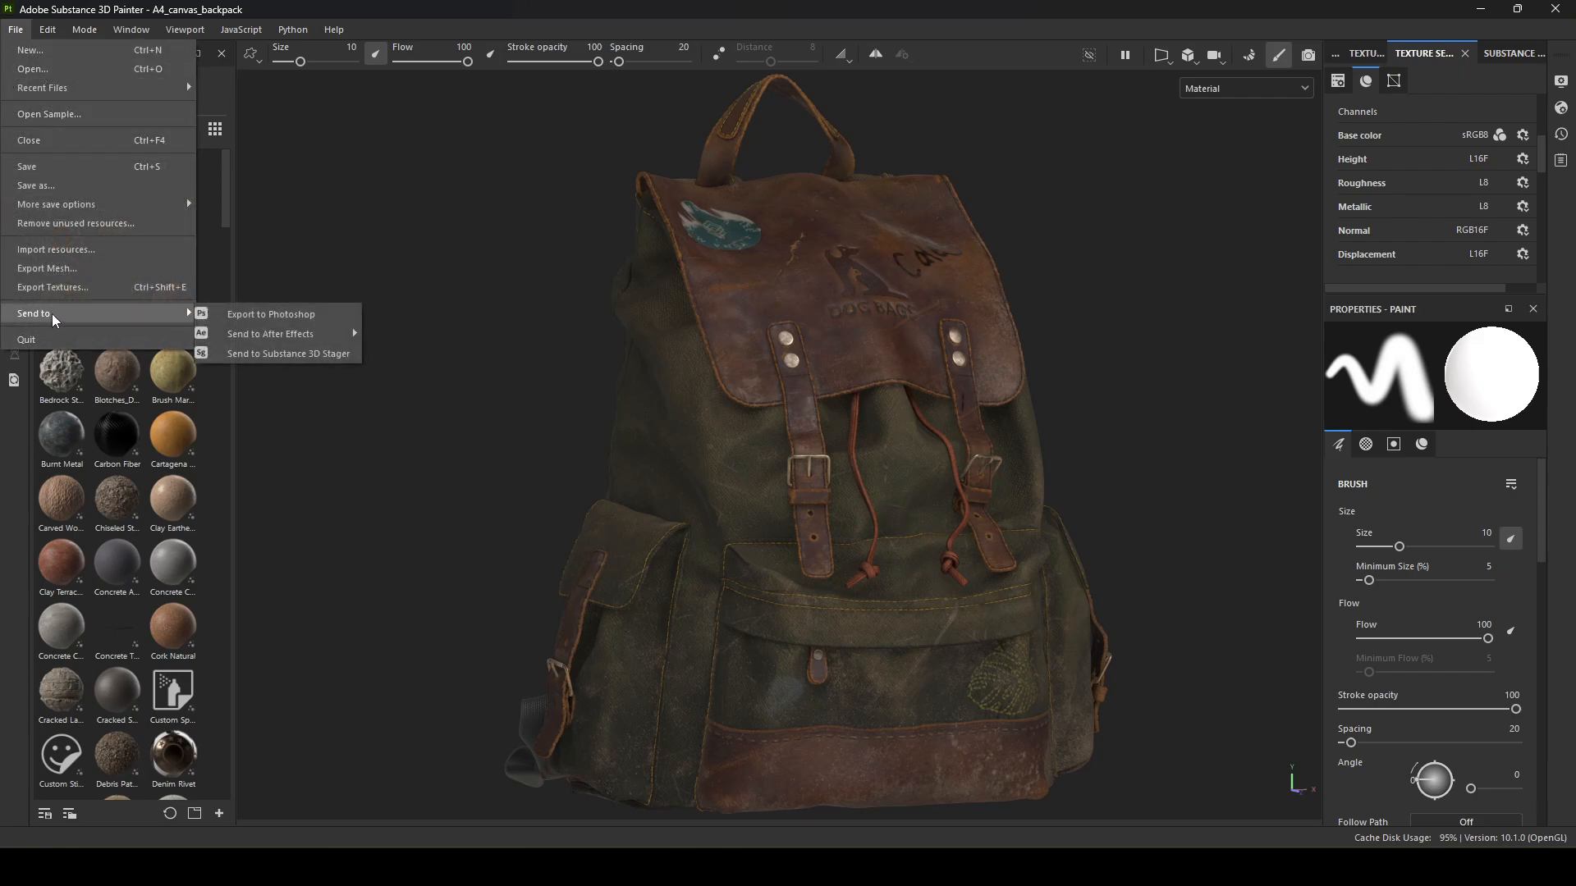
click(323, 362)
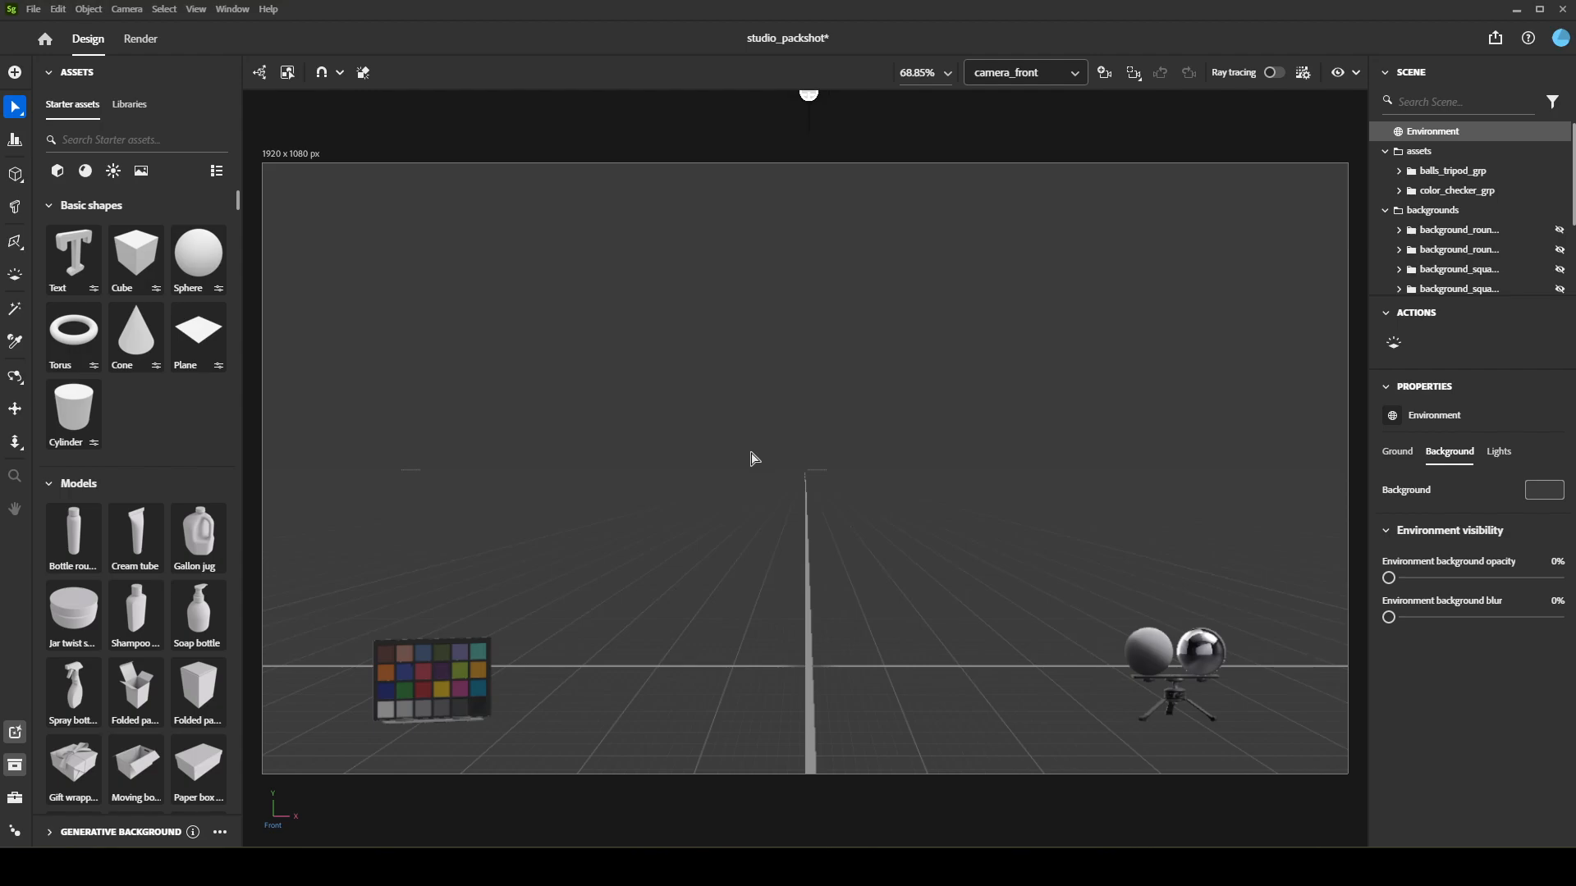
click(1517, 10)
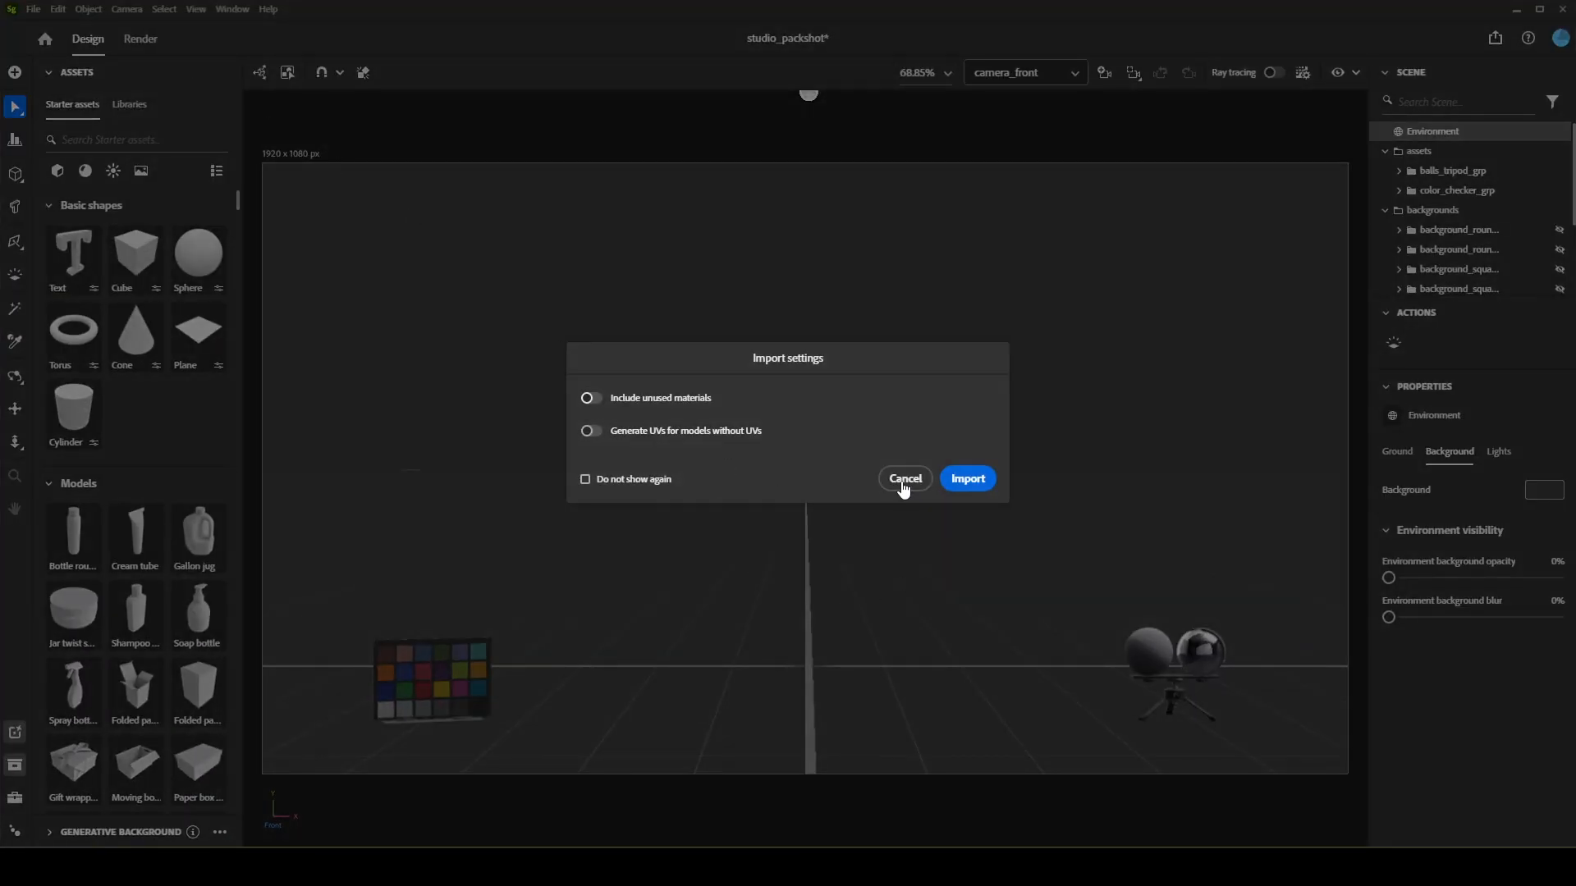
click(969, 483)
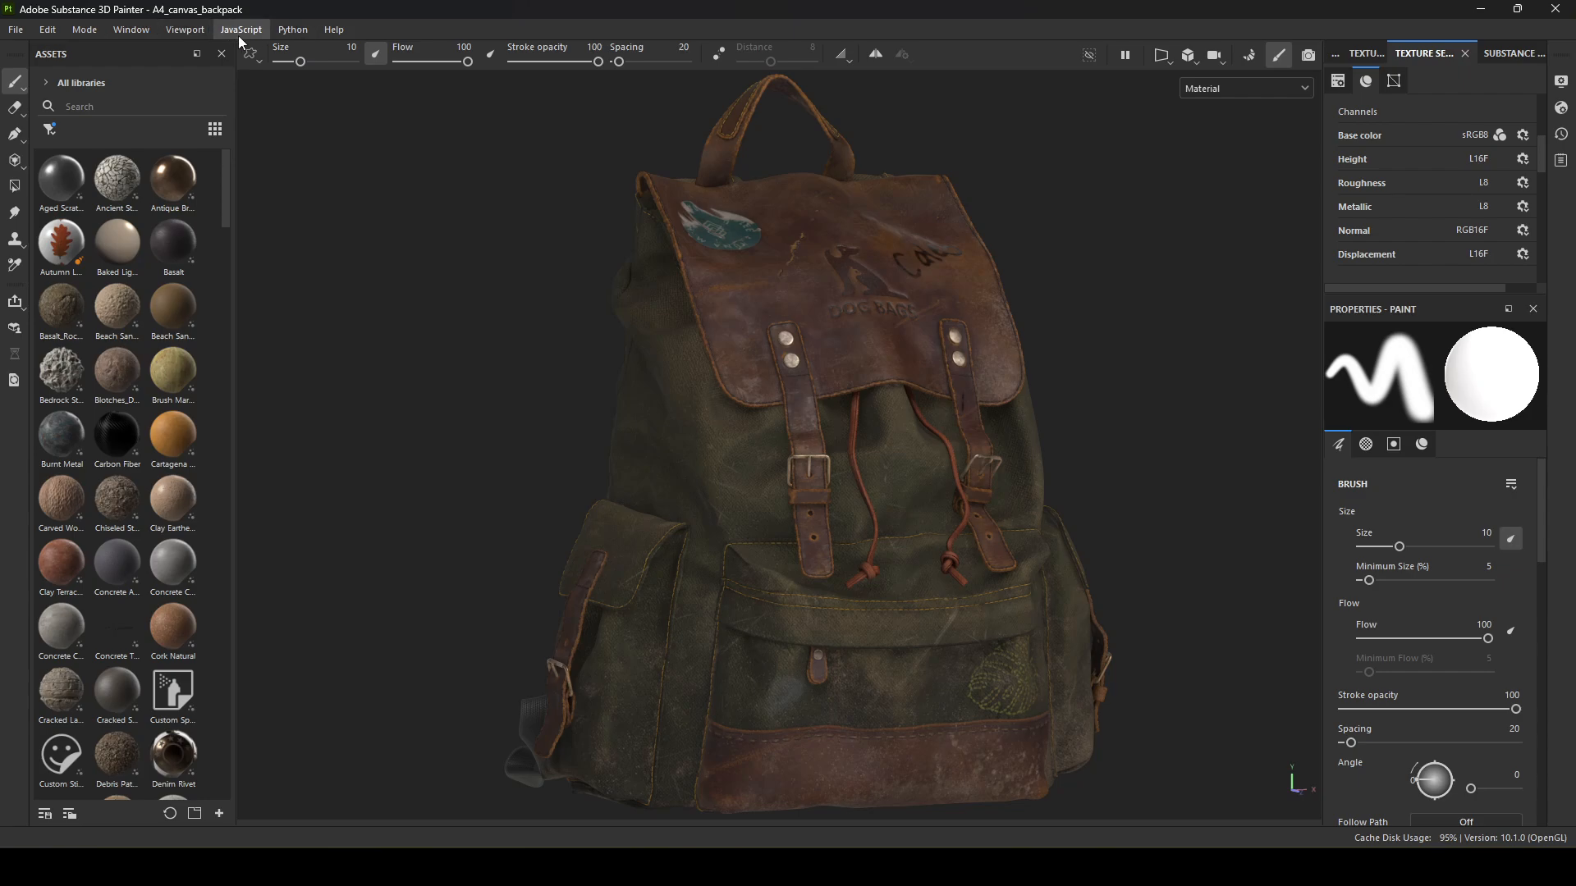
Switch back to Substance 3D Painter and set the project's normal map format to DirectX
click(123, 30)
mouse_move(37, 31)
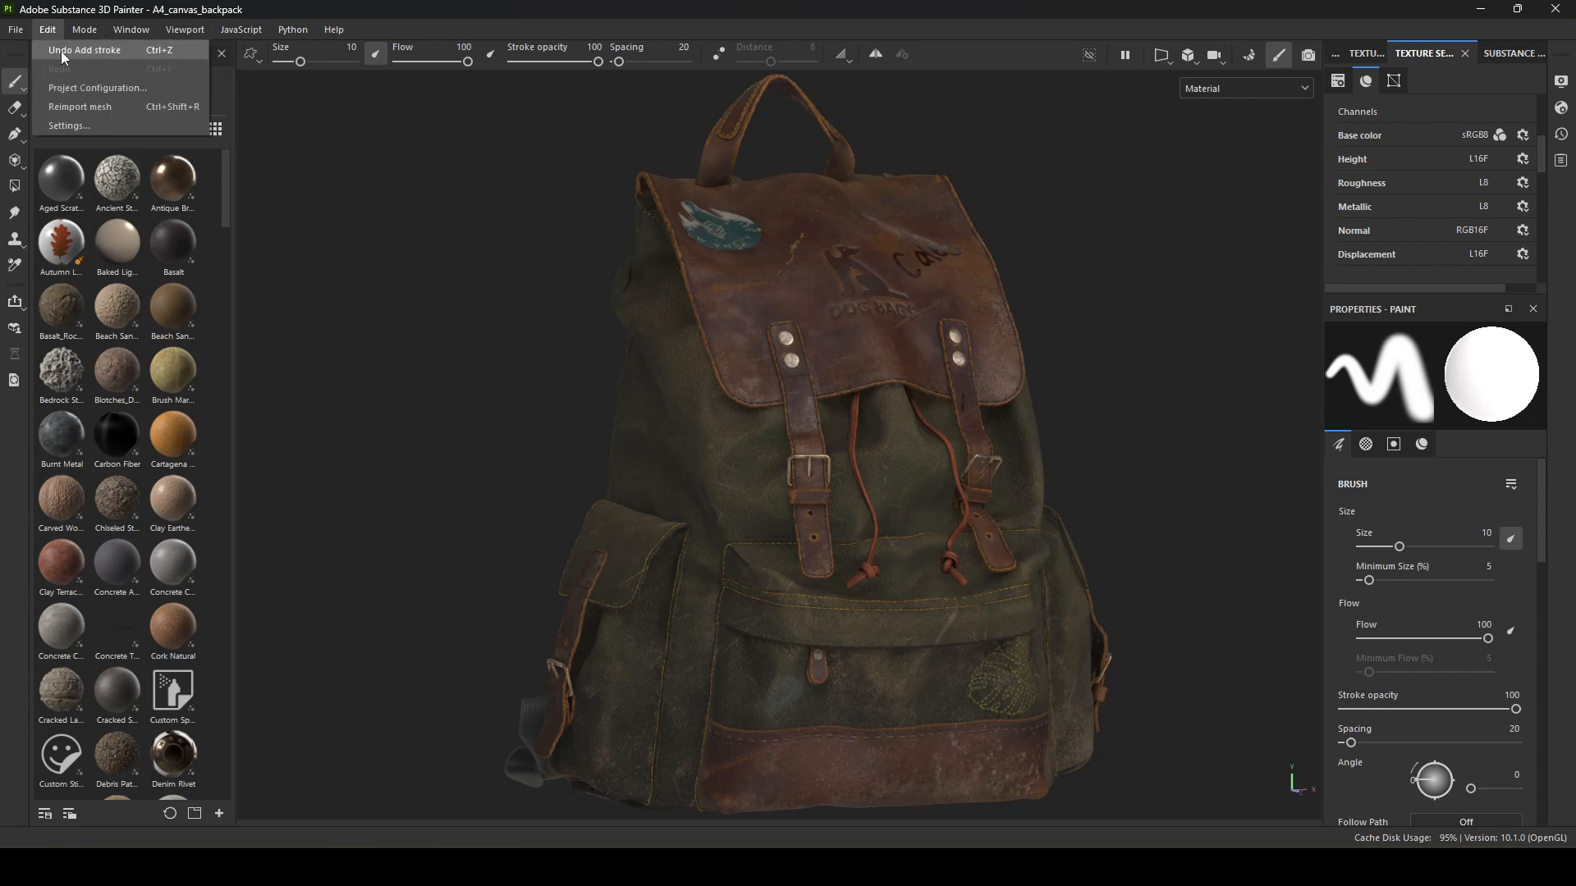
click(74, 89)
click(735, 337)
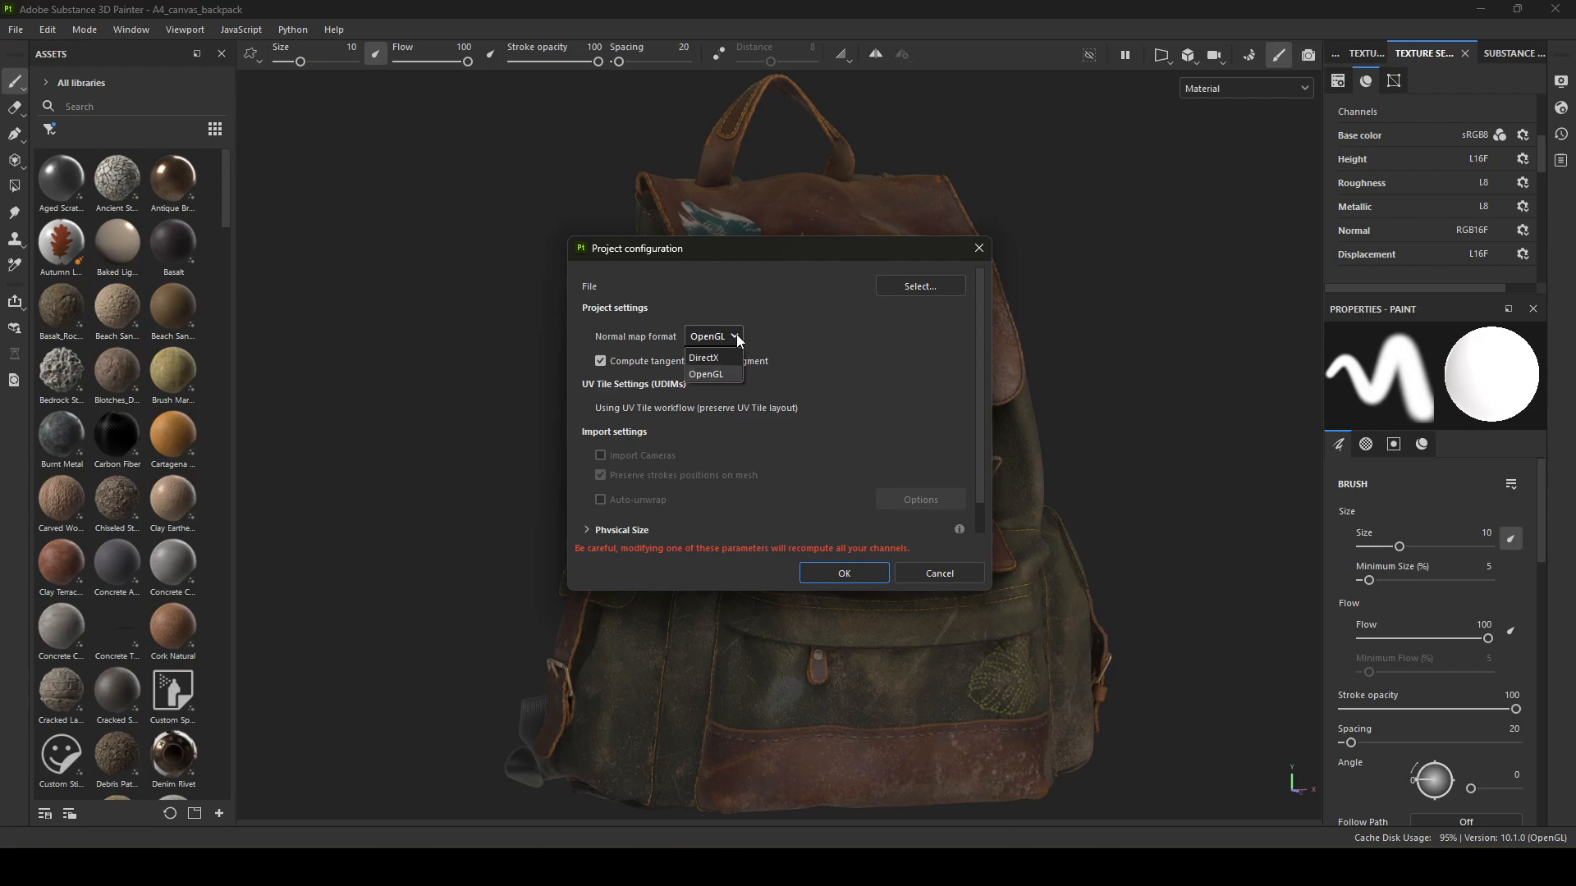
click(721, 360)
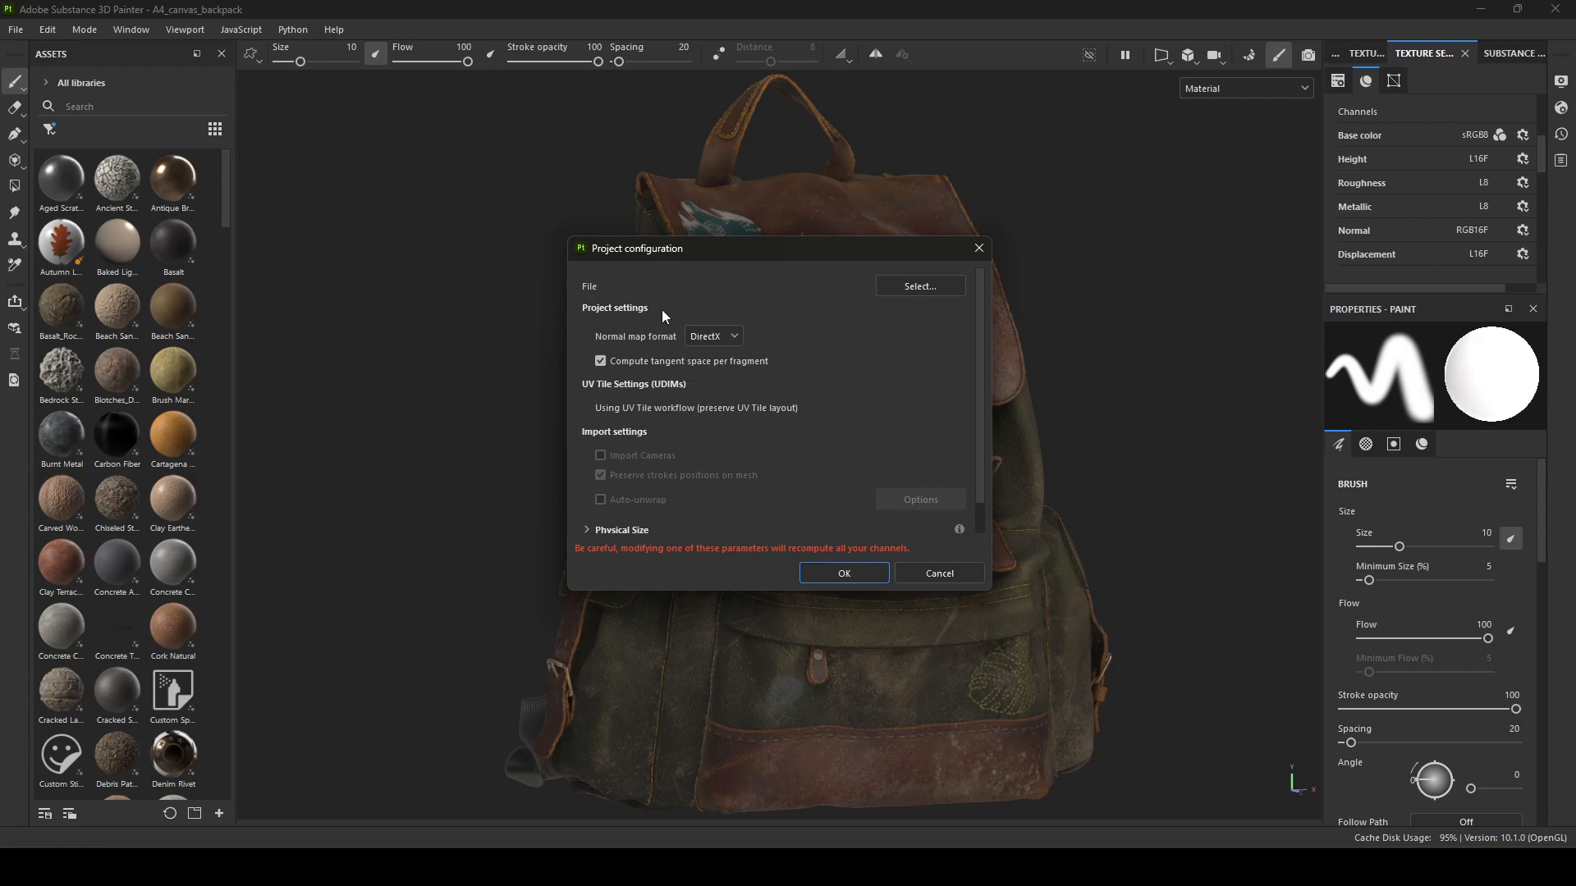
click(859, 572)
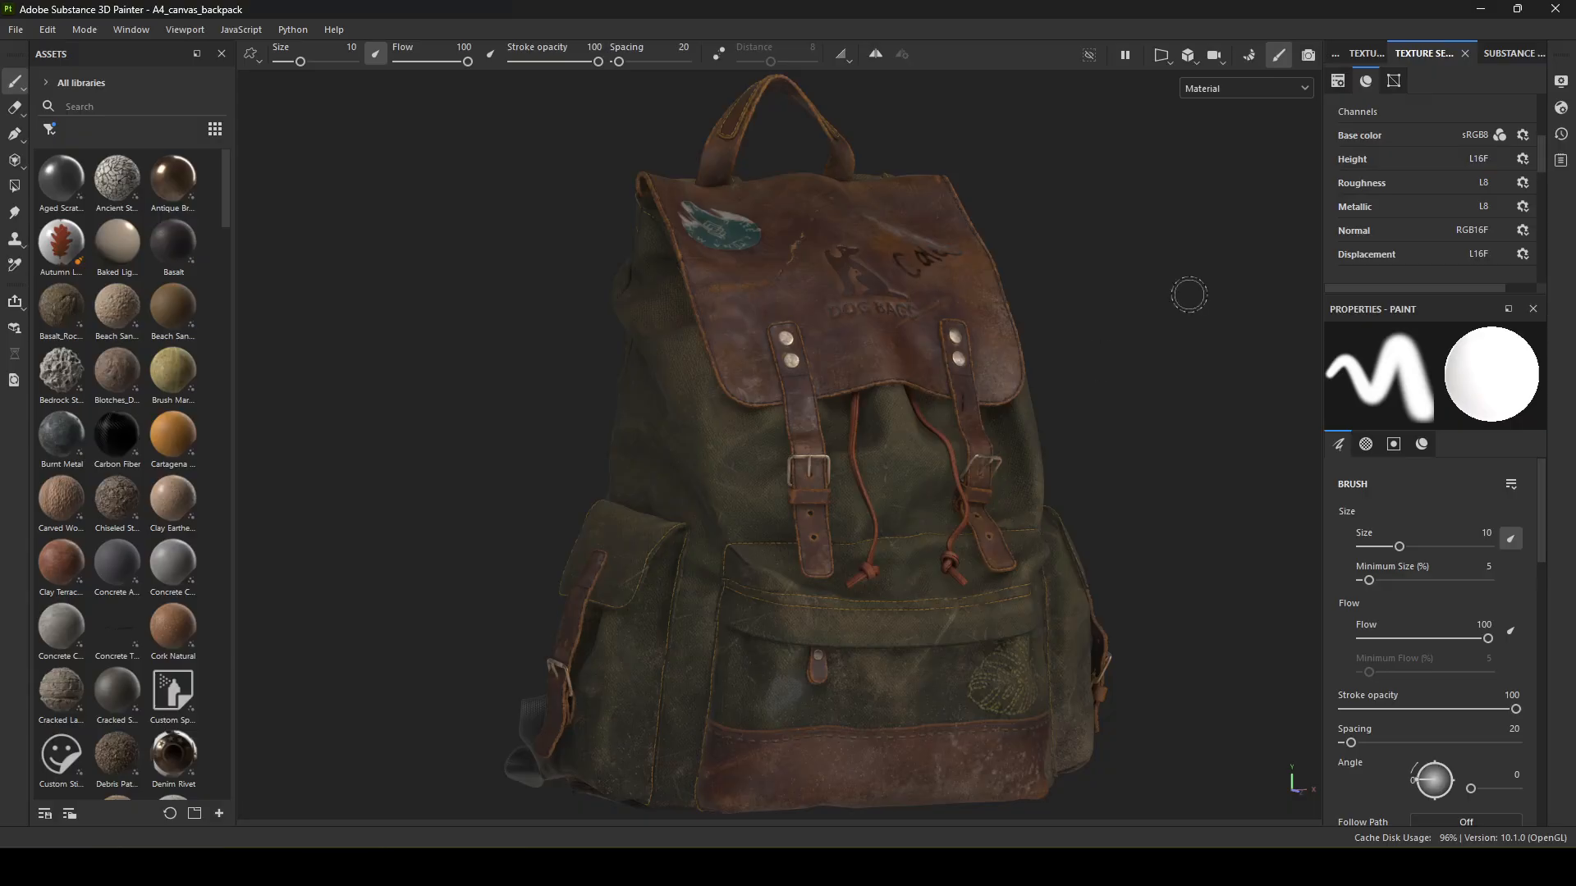
Open the texture export settings and set the output template to Substance 3D Stager
click(14, 30)
click(115, 289)
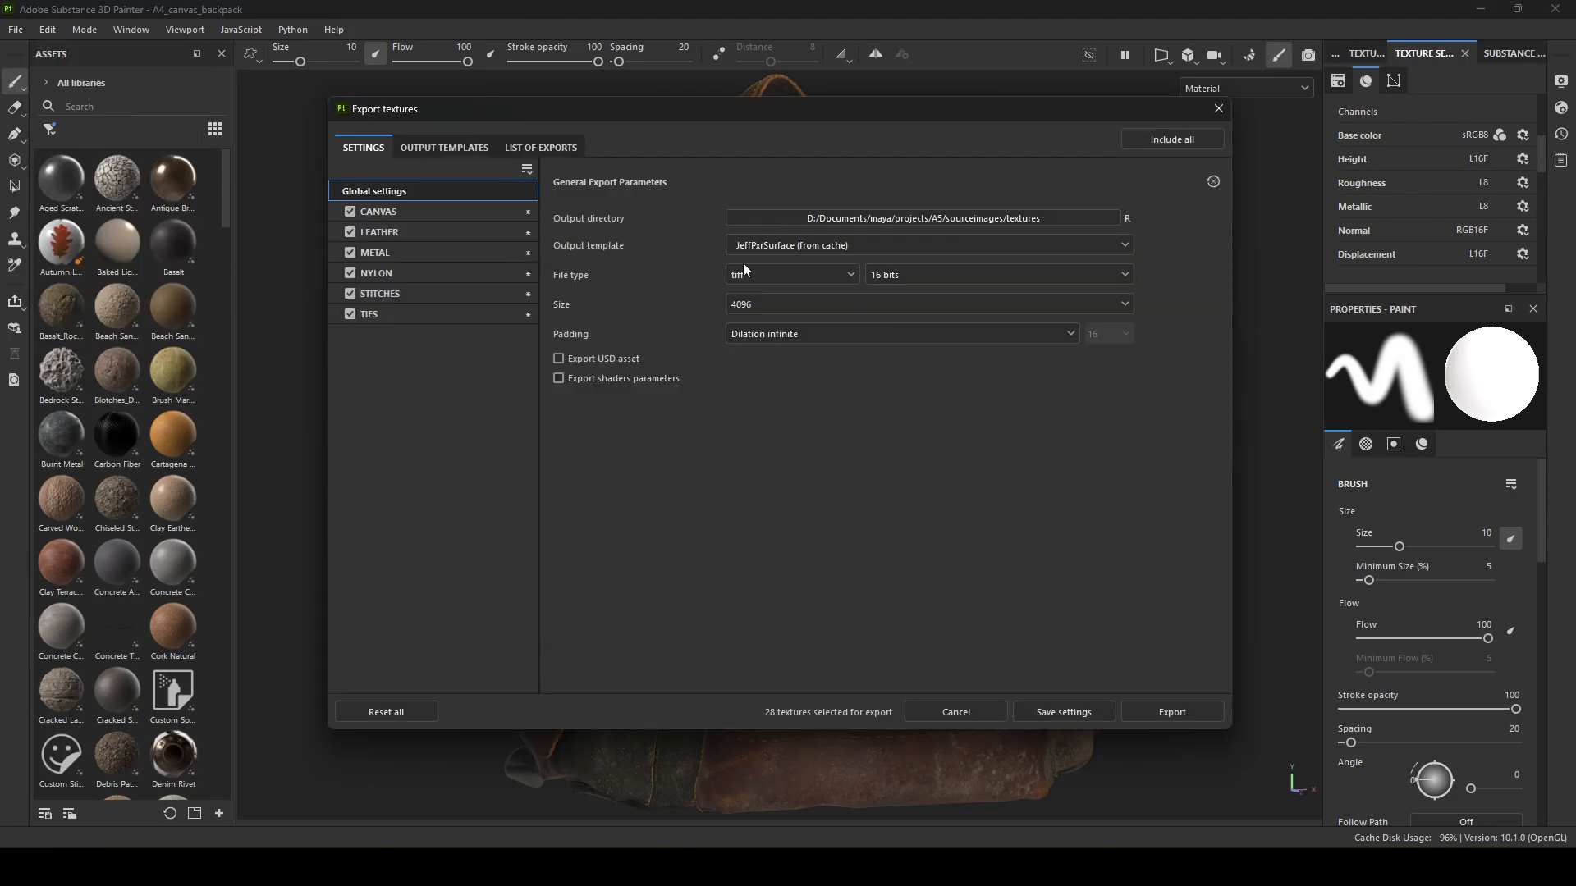
click(909, 243)
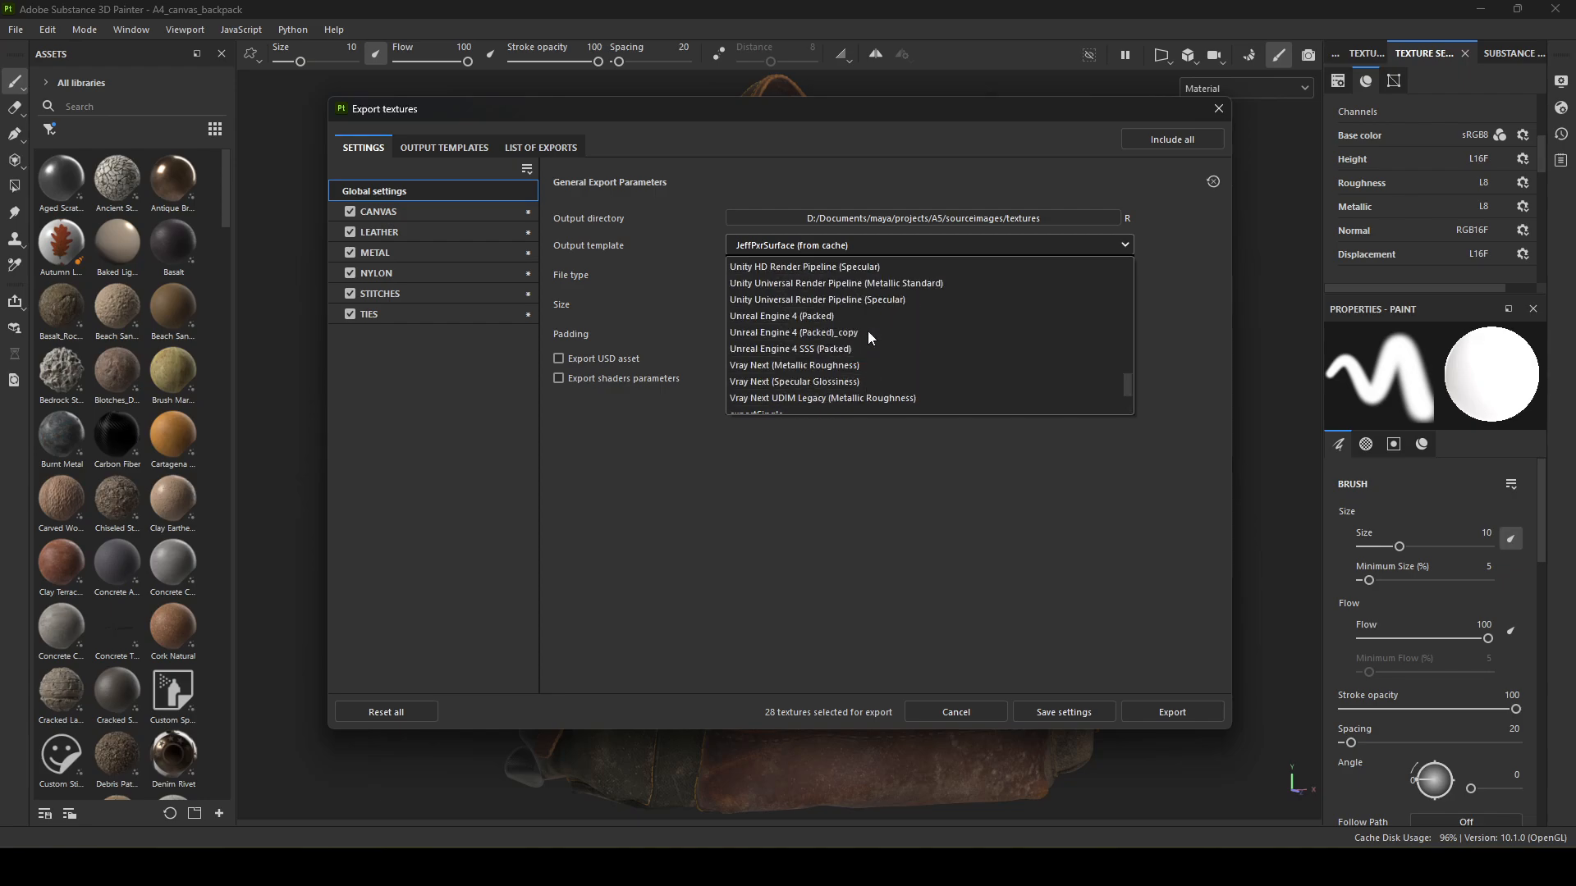
scroll(869, 332, up, 10)
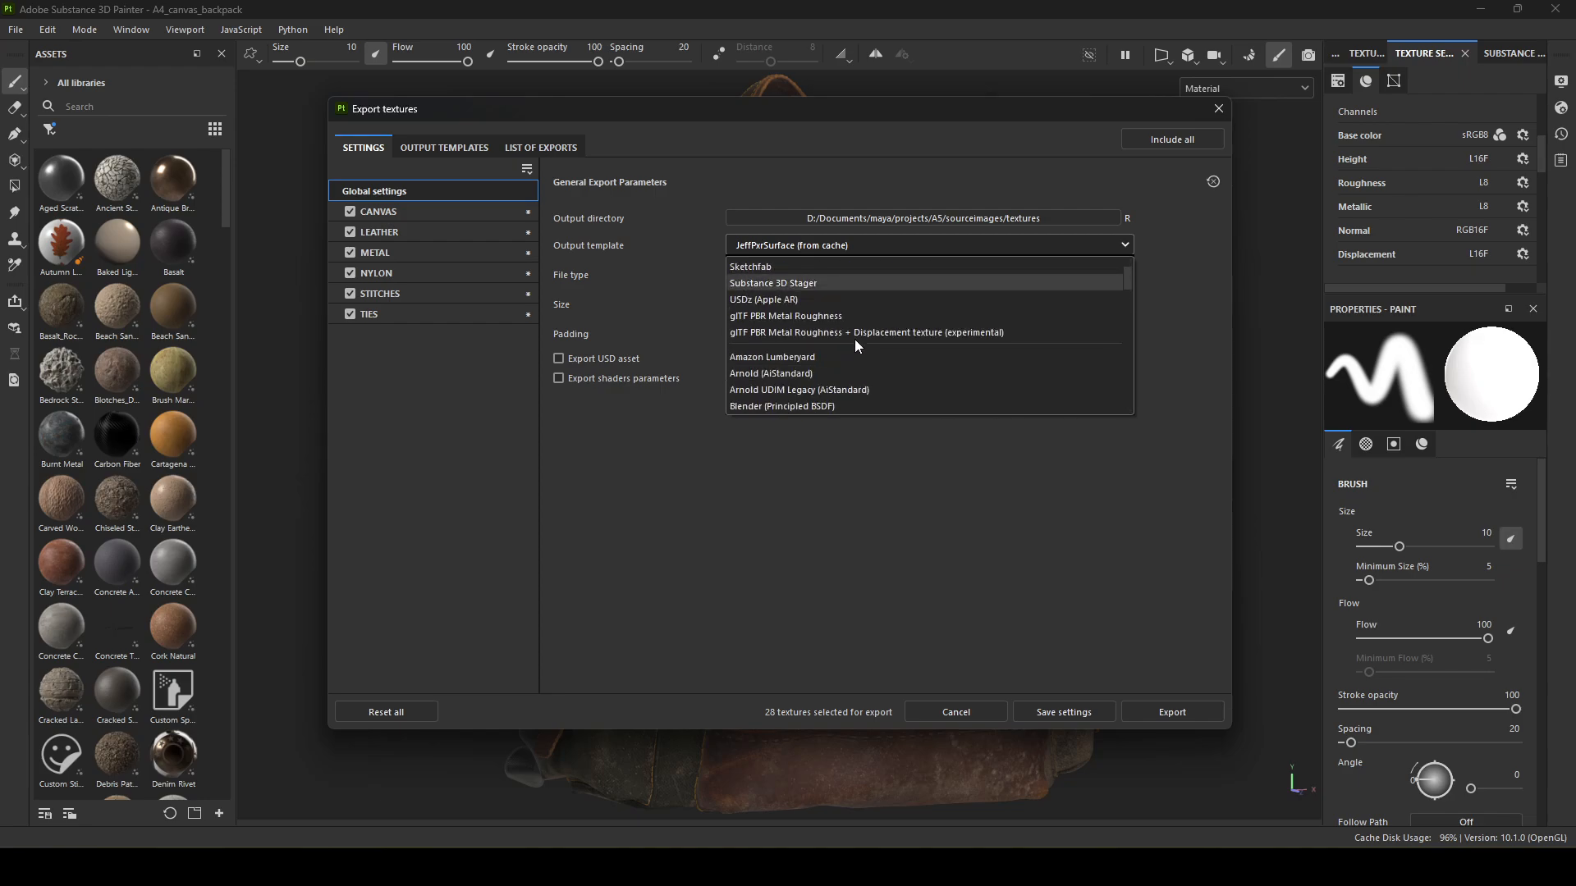
scroll(854, 339, up, 3)
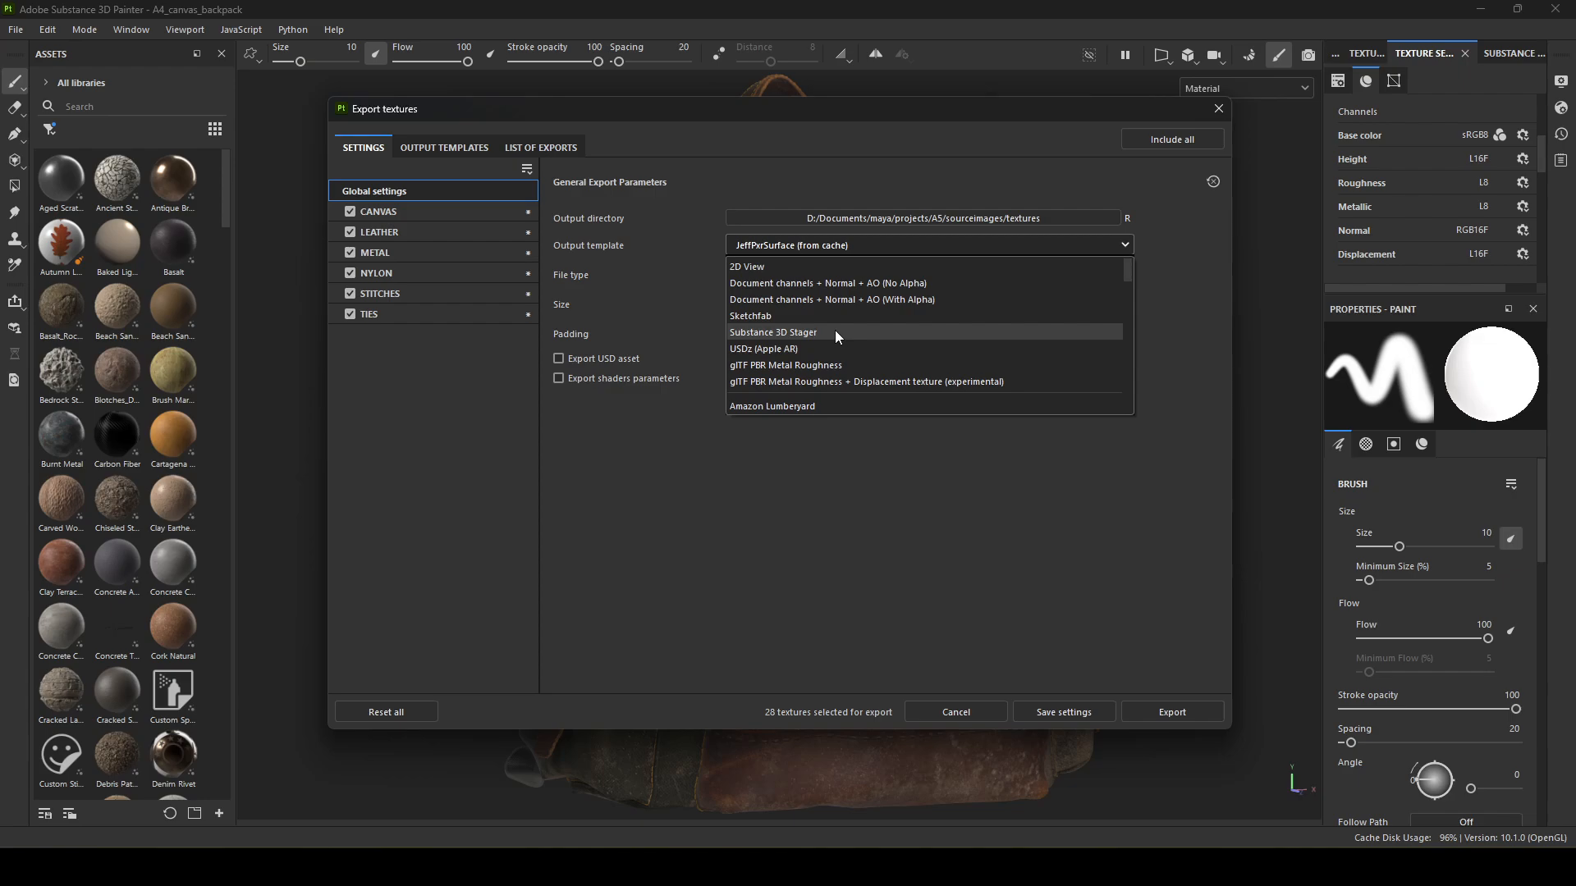
click(835, 332)
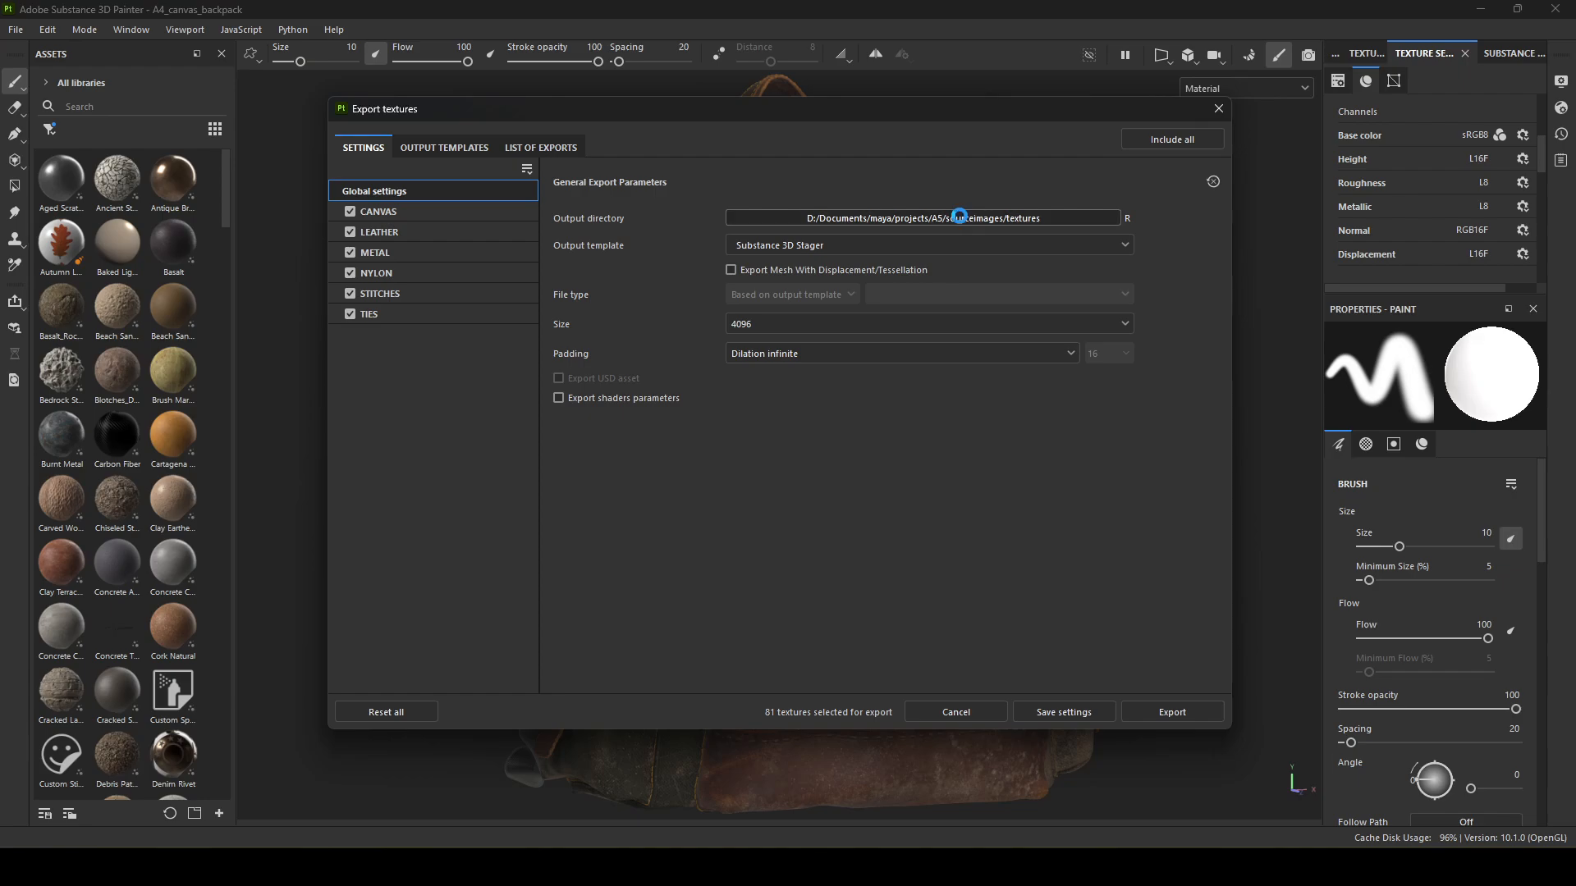
Create a folder named bag_textures in Downloads and set it as the export's output directory
click(400, 308)
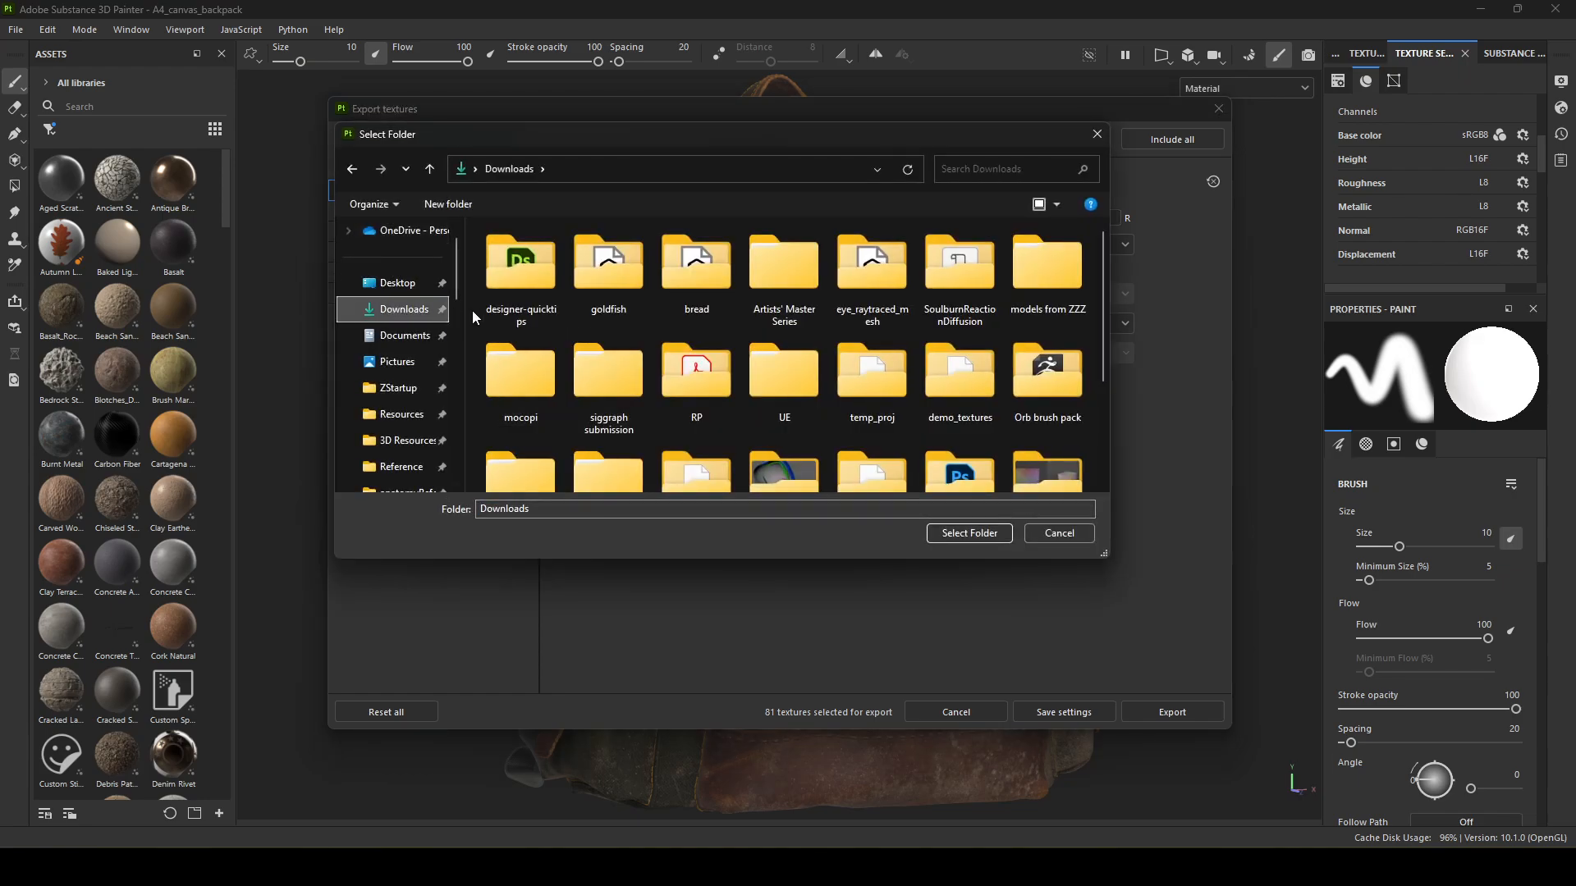
right_click(473, 332)
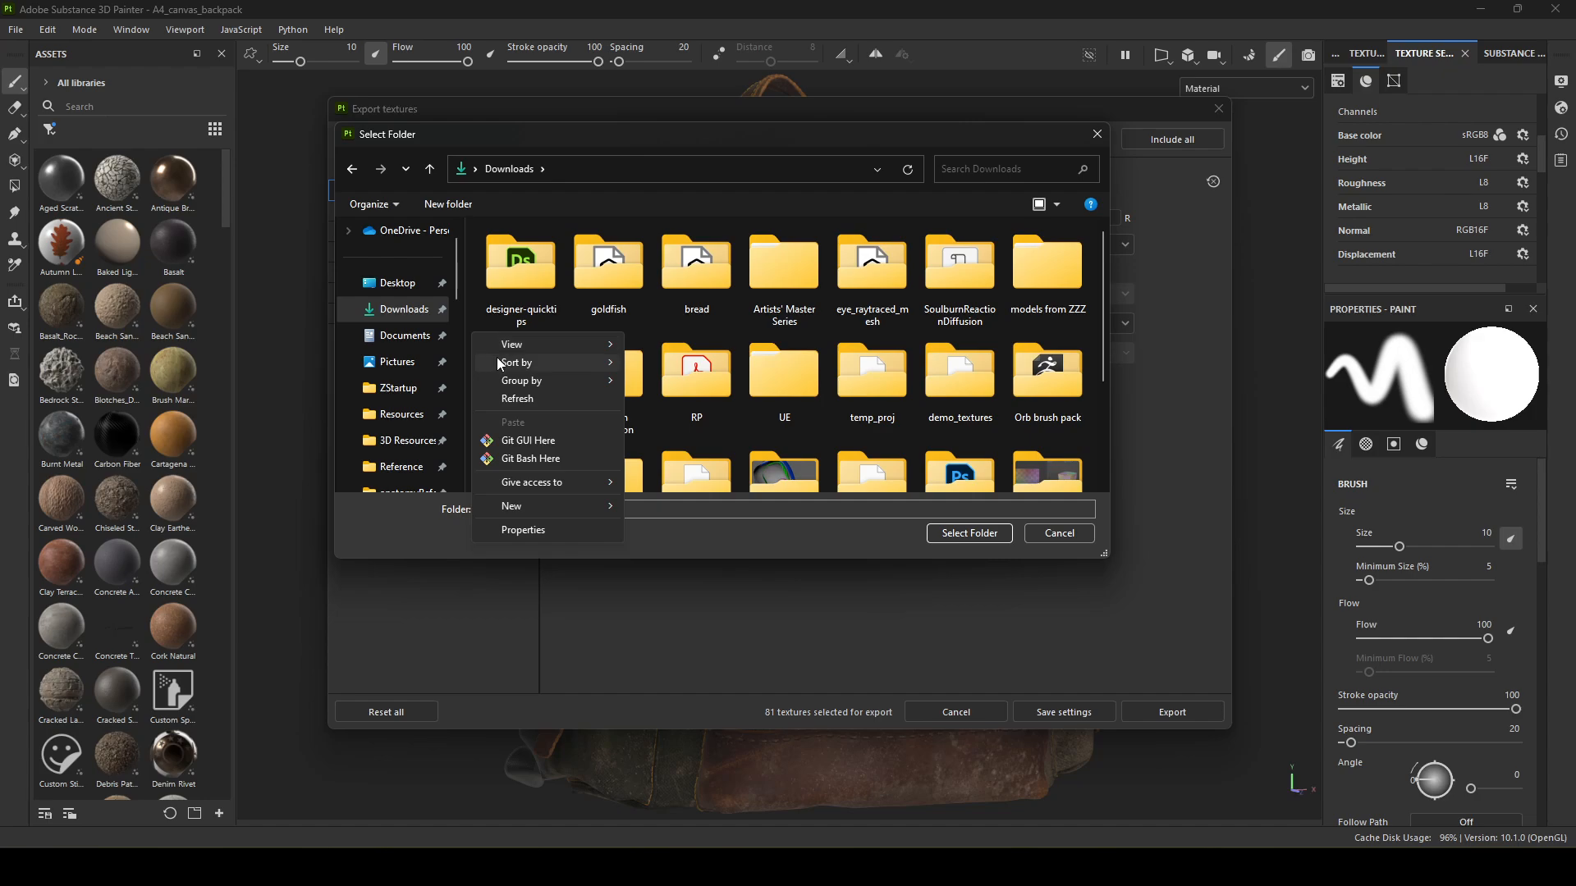
mouse_move(530, 507)
click(691, 512)
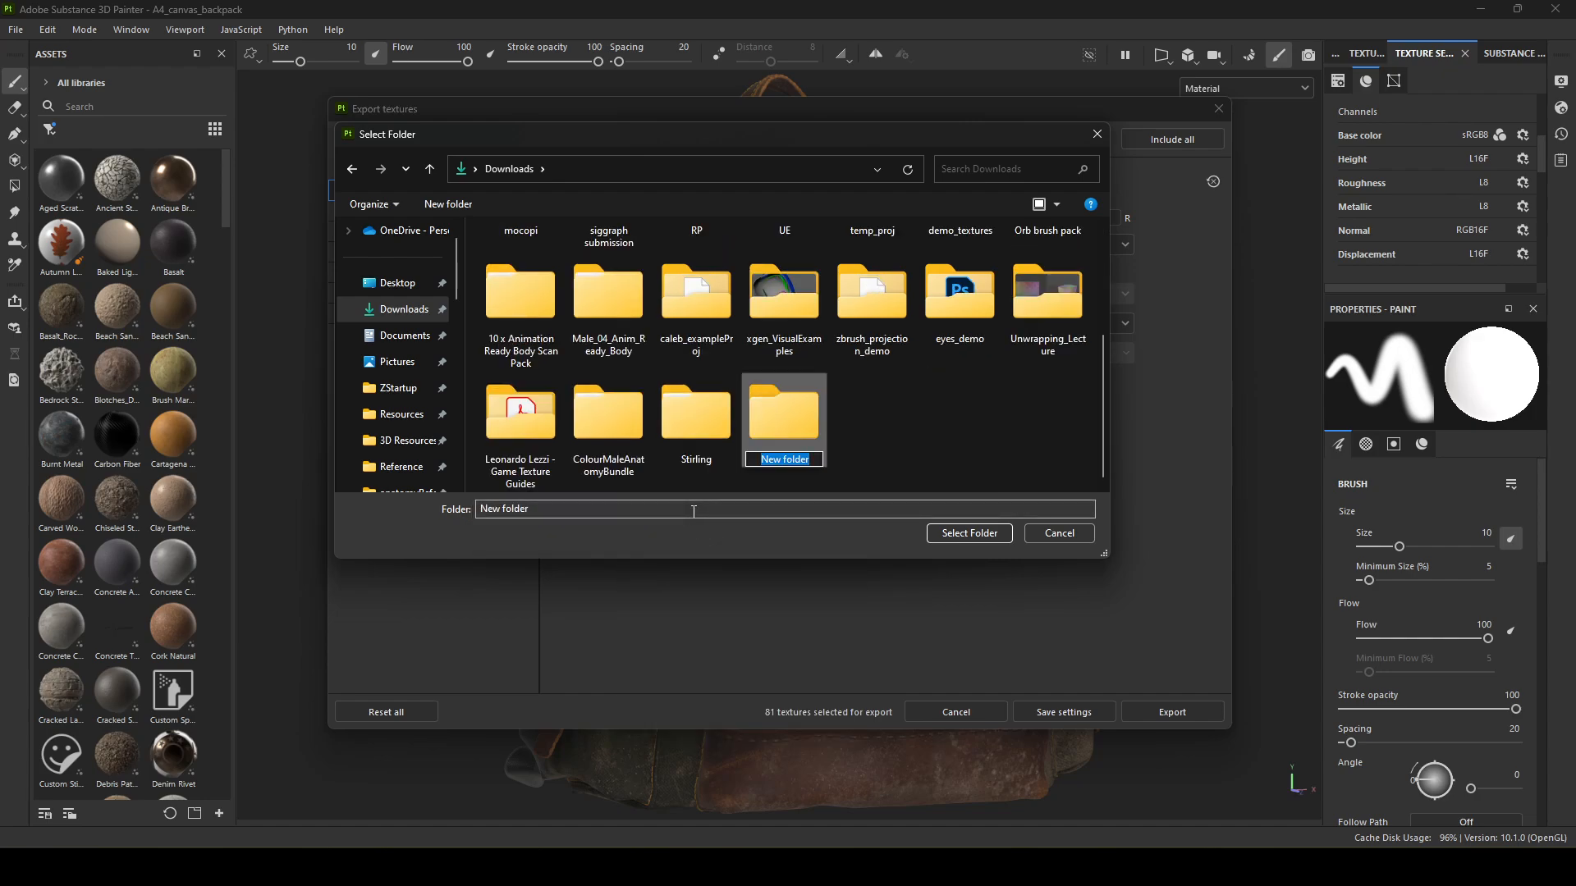
text(bag_textures)
key(Return)
double_click(778, 411)
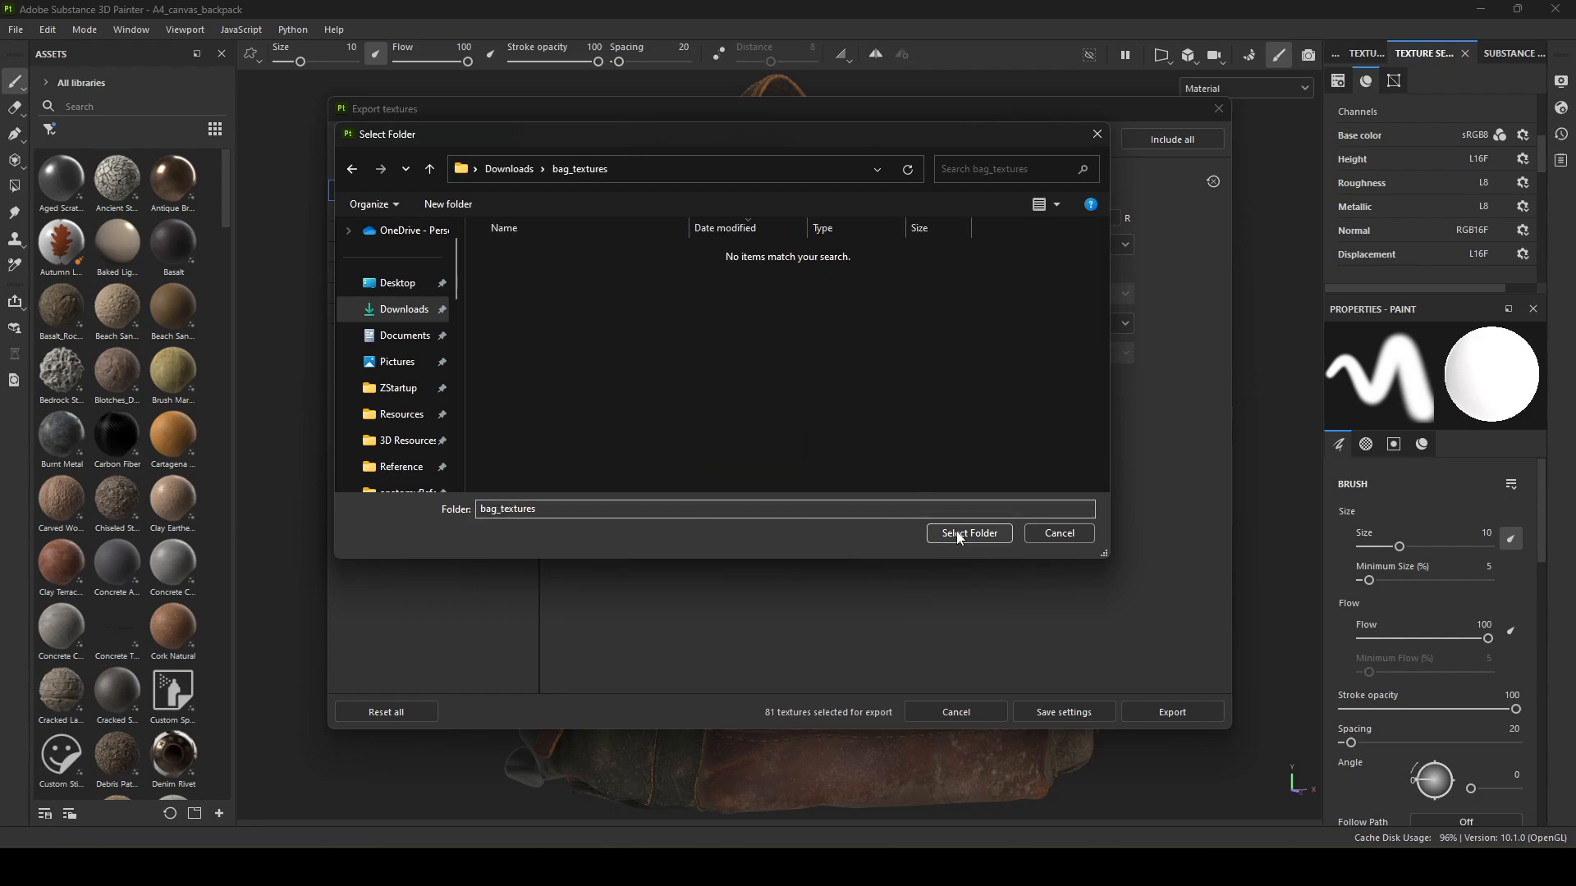
click(962, 534)
Export the backpack textures and close Substance 3D Painter to return to Substance 3D Stager
click(1190, 711)
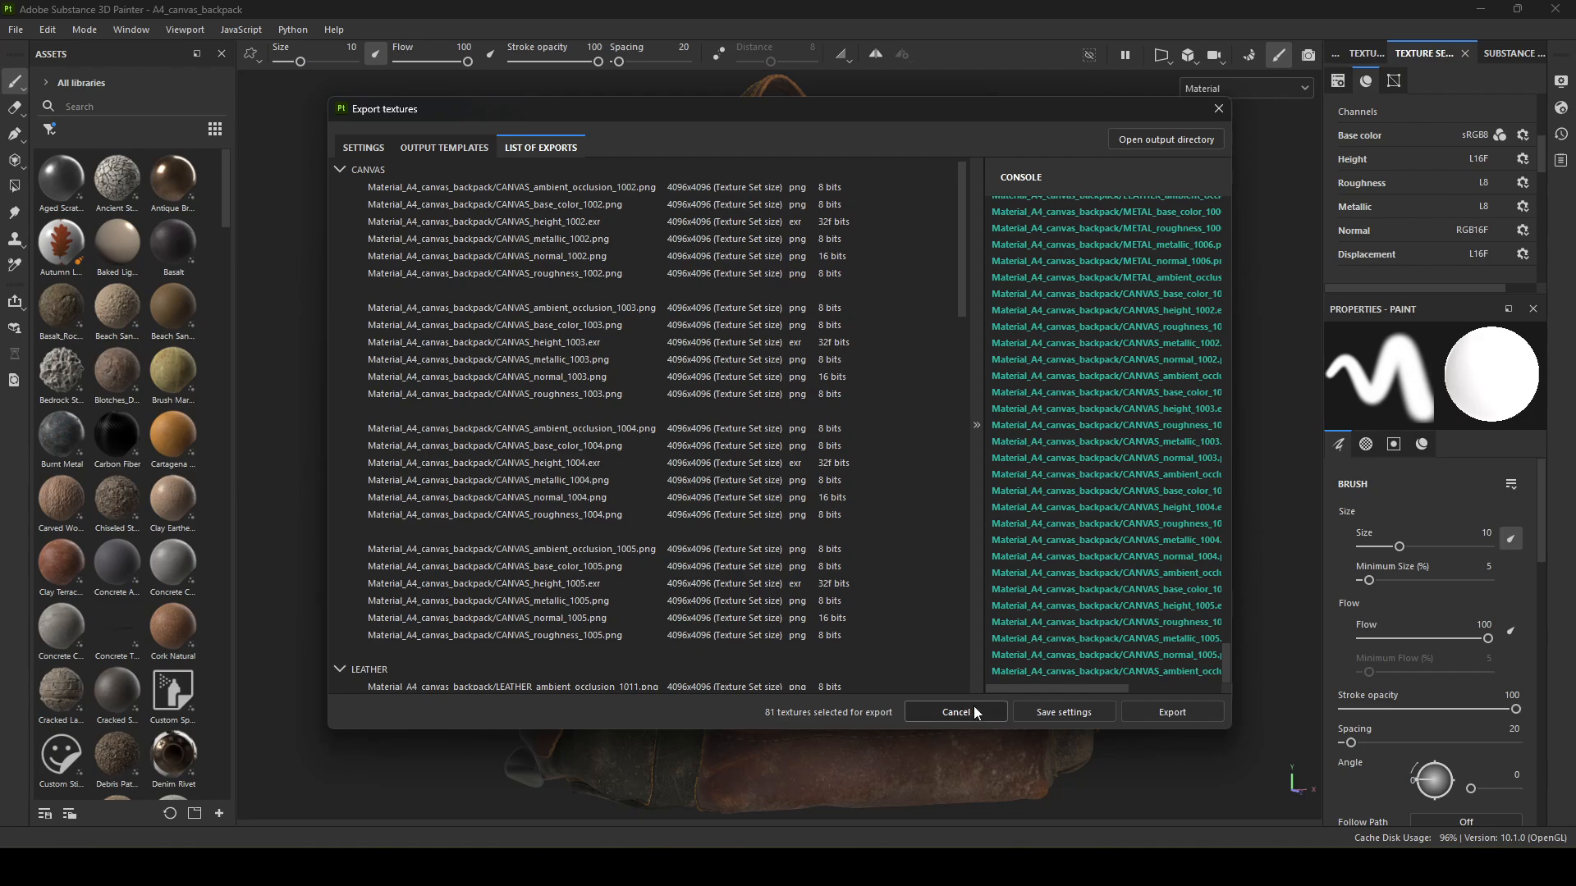
click(1216, 107)
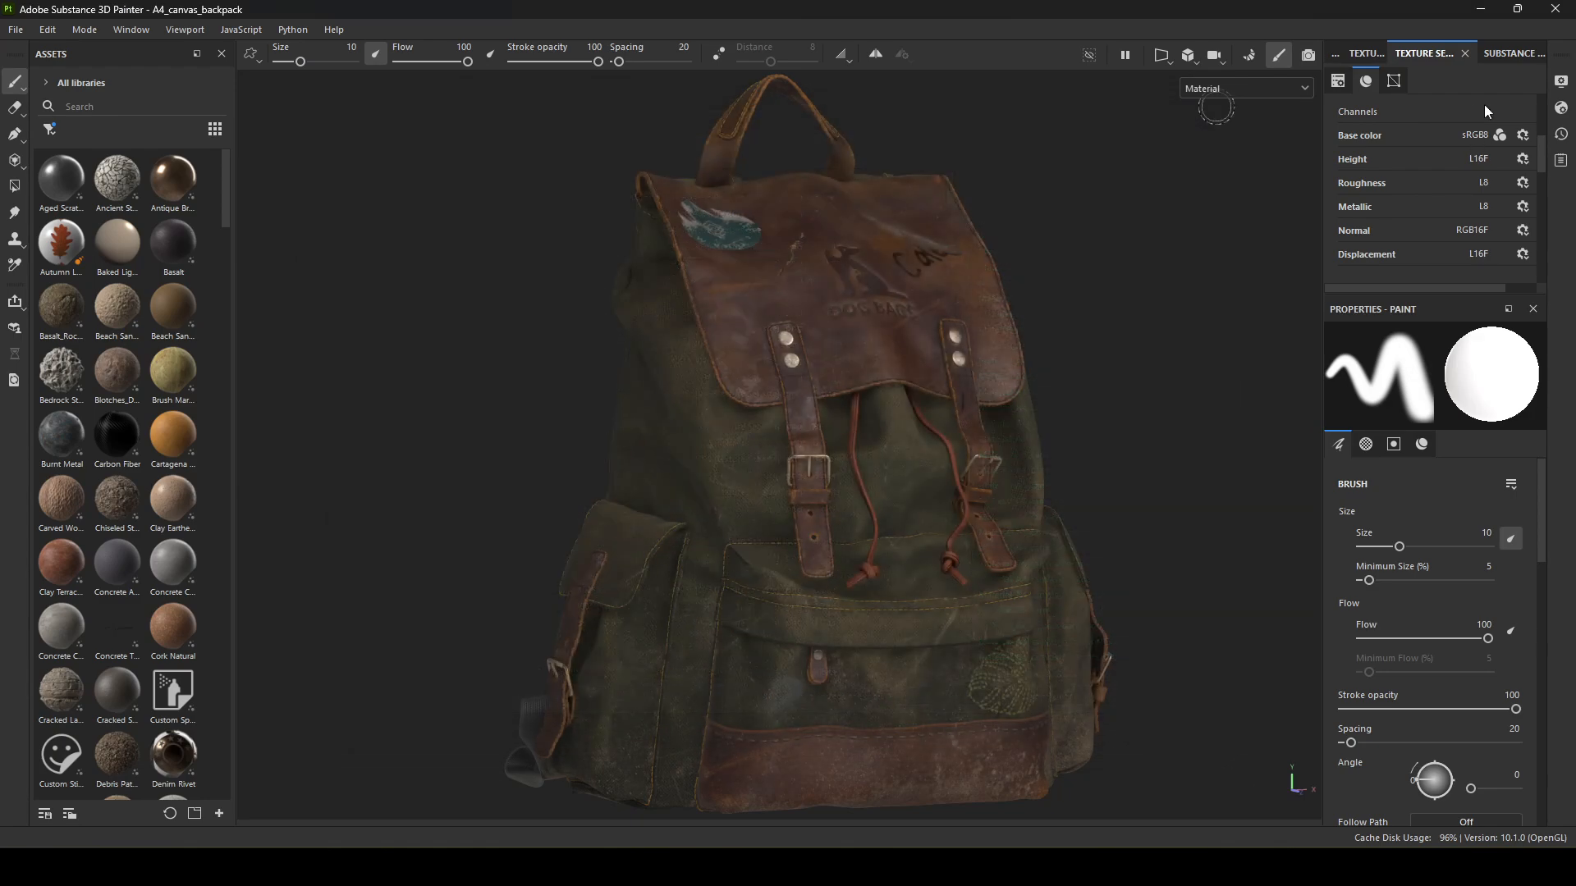
click(1555, 9)
click(724, 450)
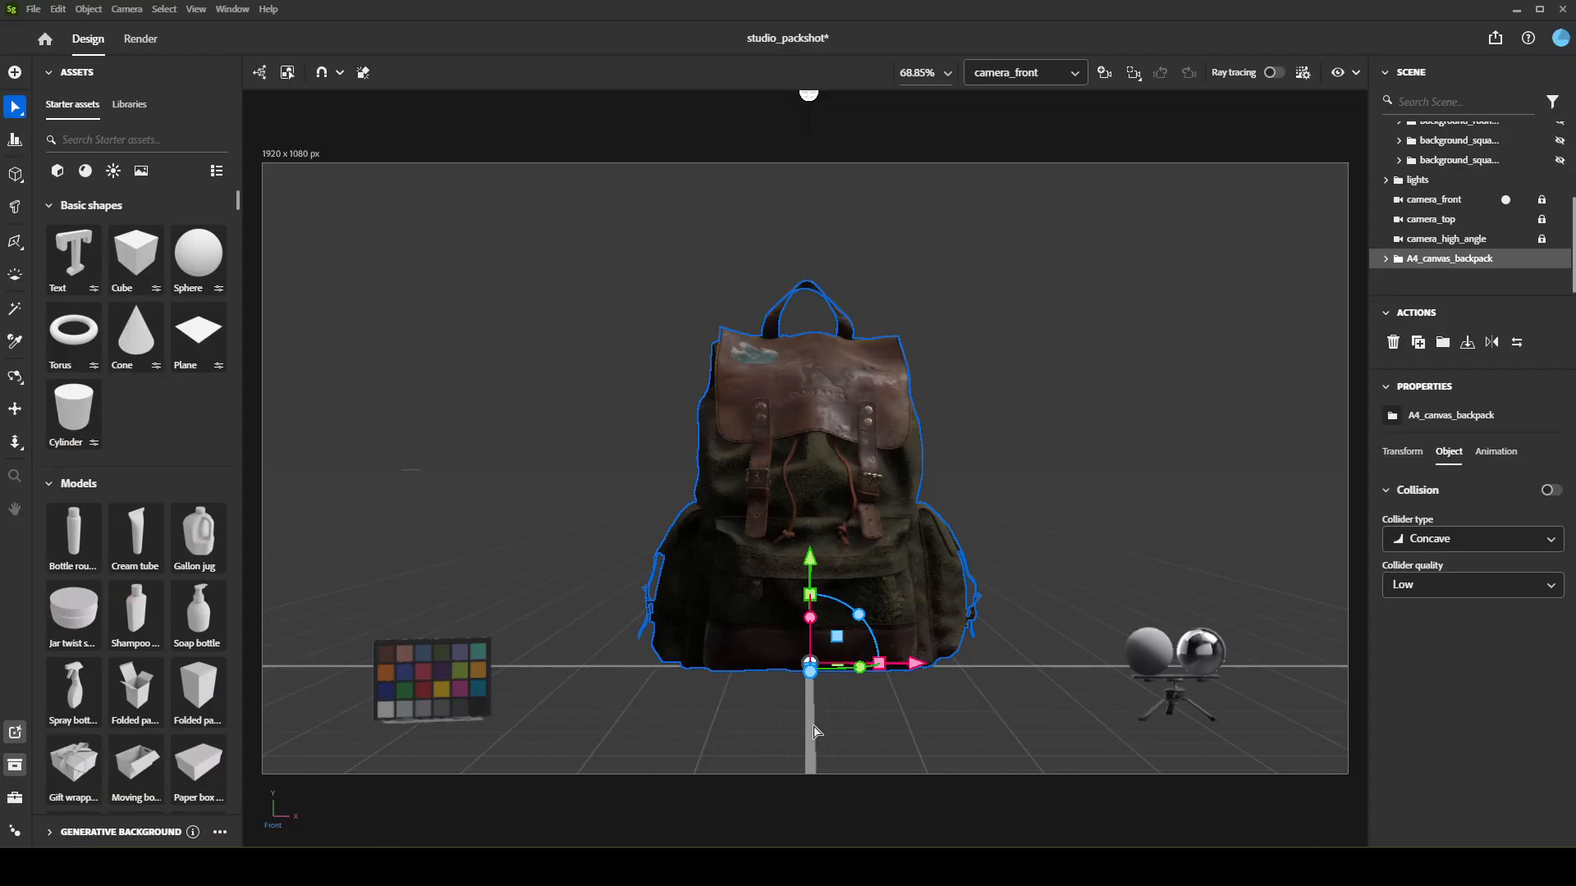
Select the front pouch on its own, deselect it, and enable group selection to select the whole backpack
click(1047, 578)
click(862, 638)
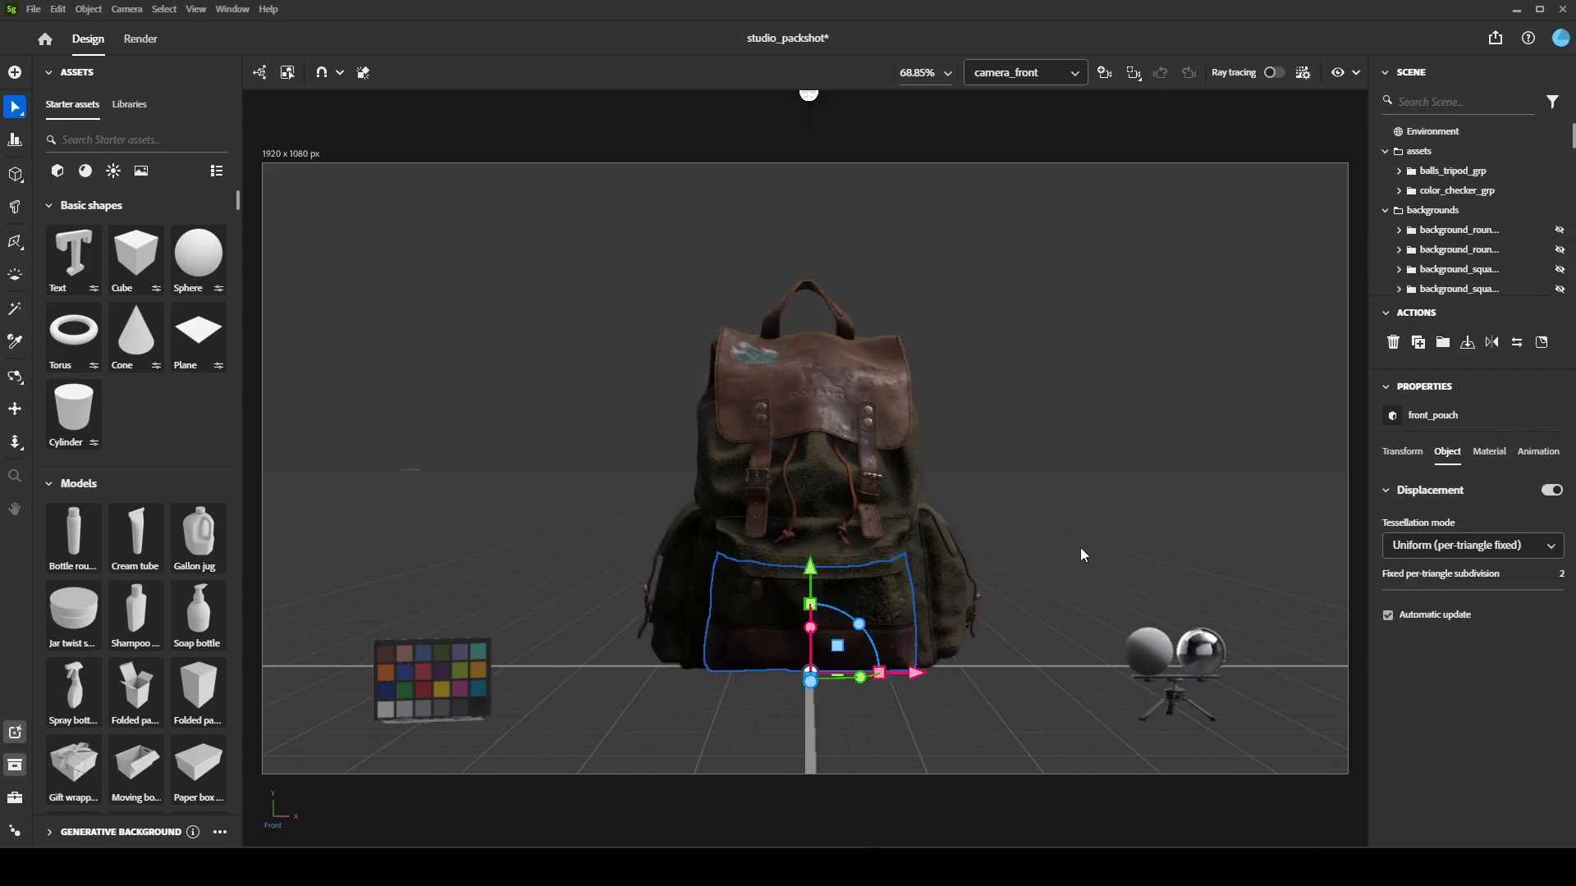
click(493, 319)
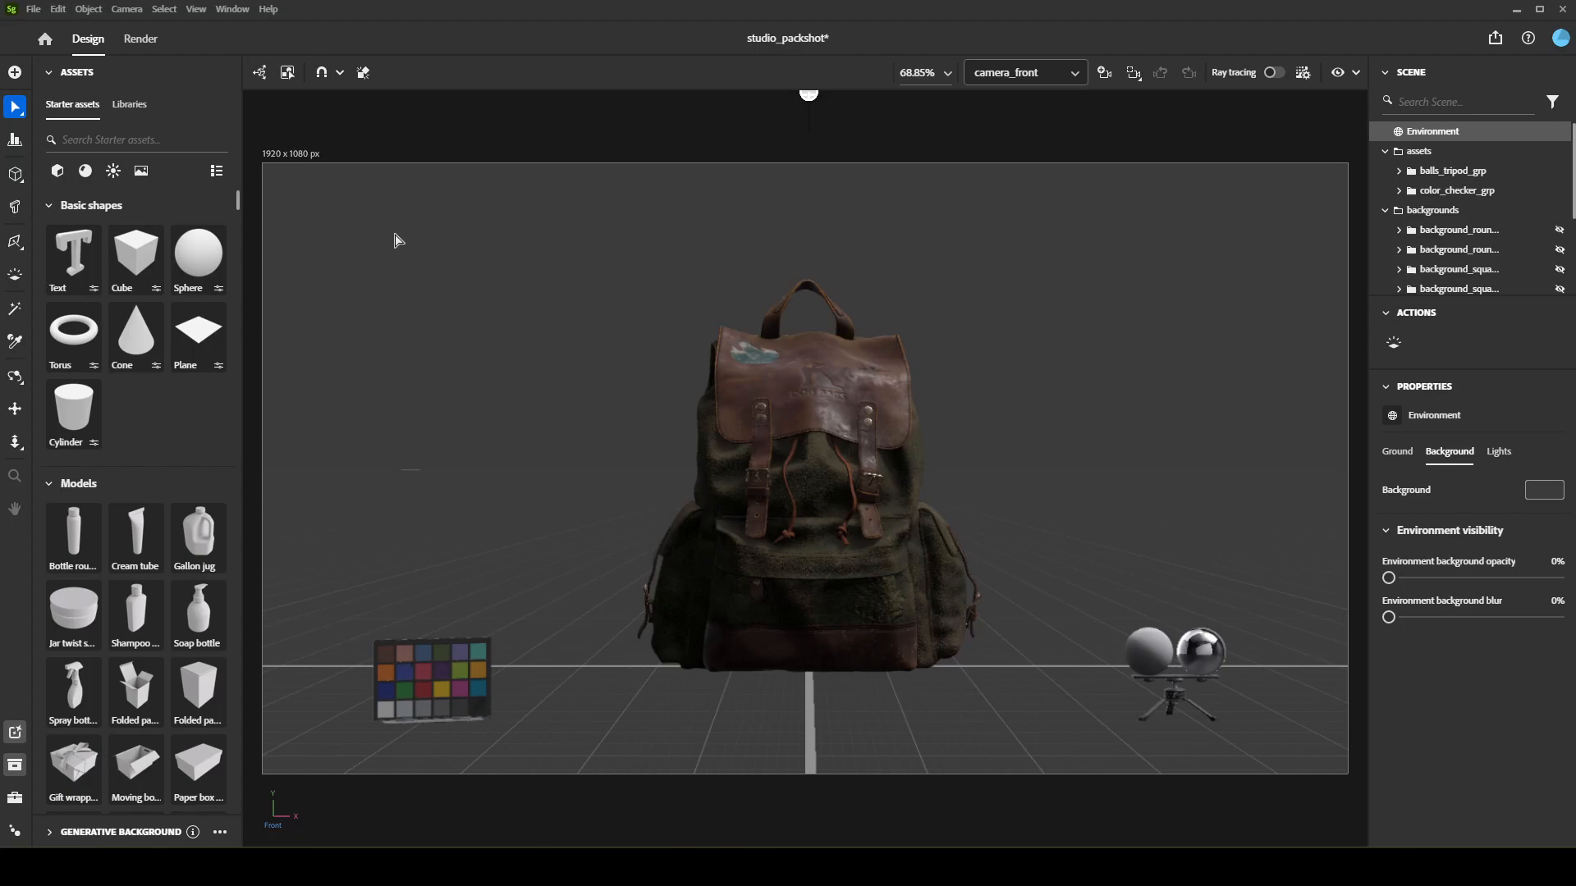
click(289, 75)
click(915, 541)
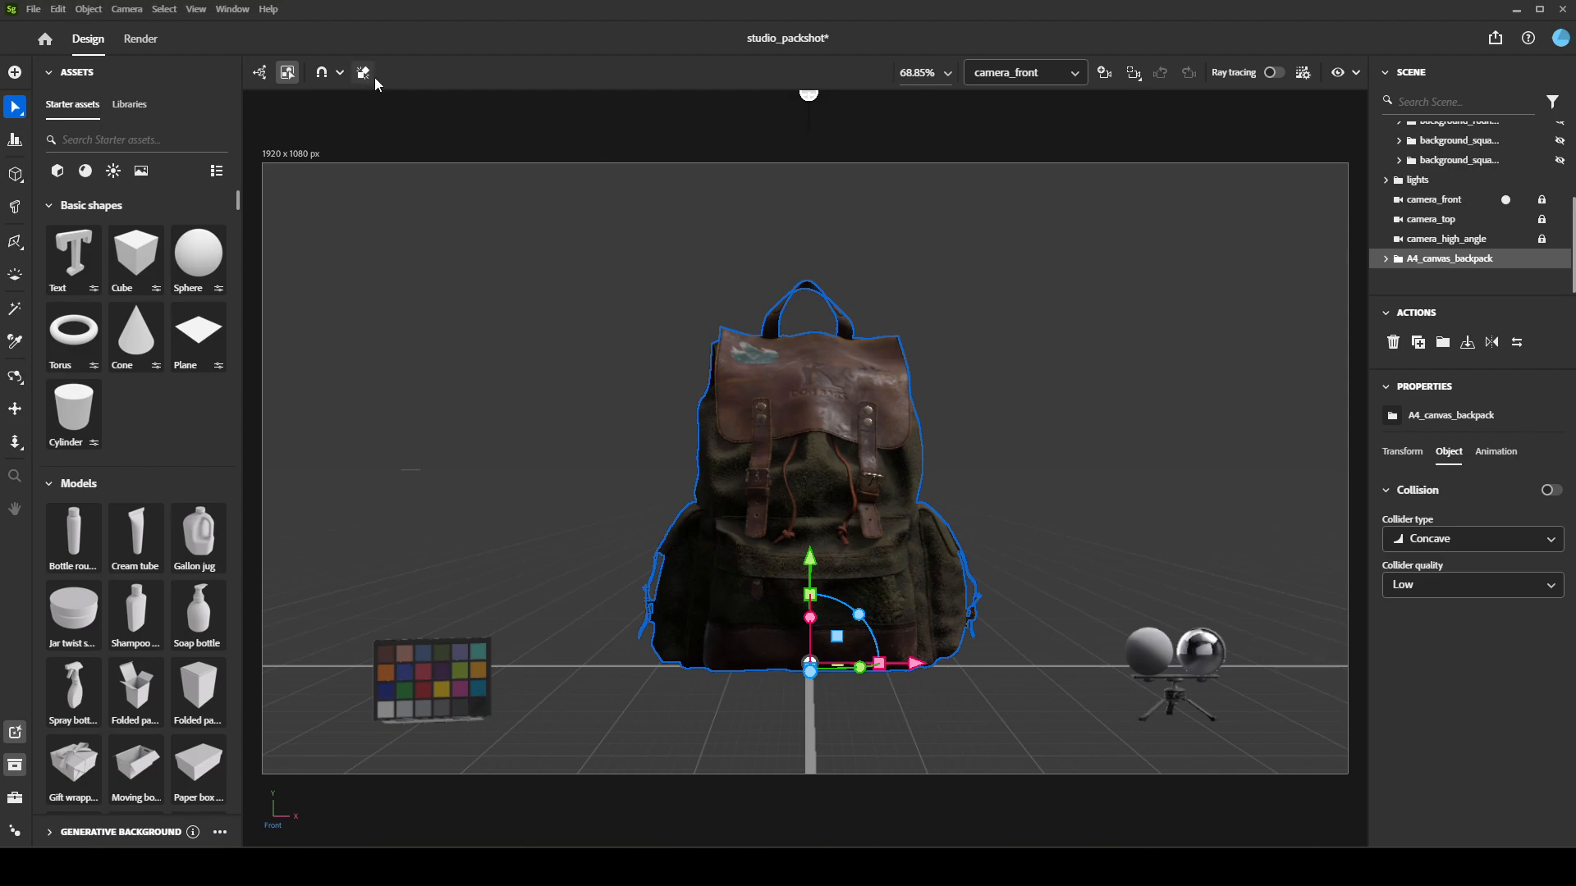
Disable group selection and select individual backpack parts, including the main flap and side_pouch_02
click(288, 73)
click(850, 408)
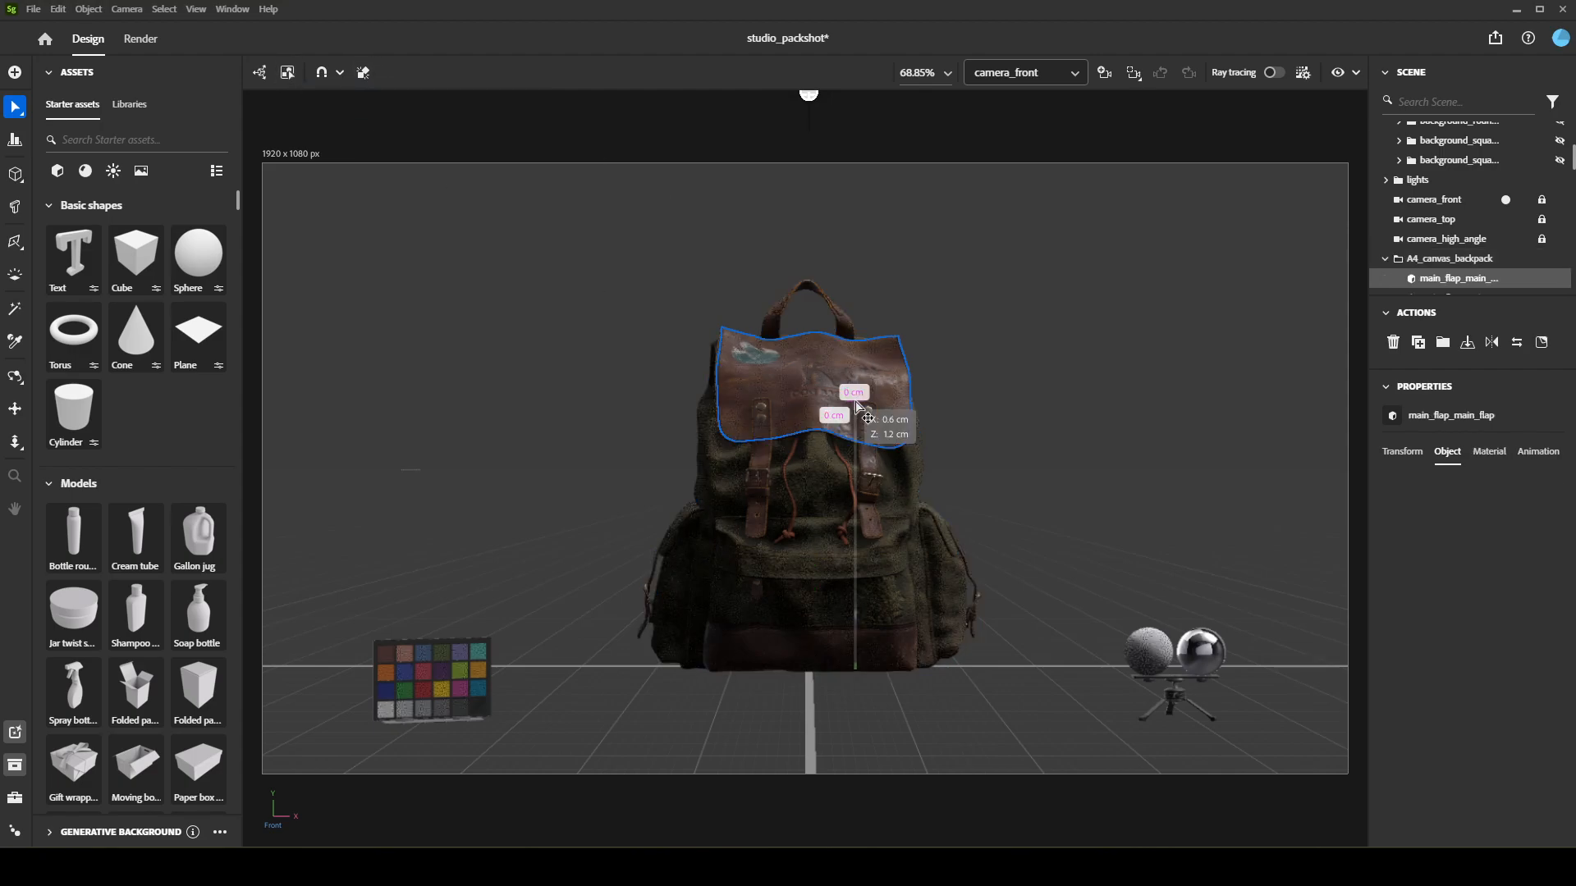
click(812, 522)
click(948, 597)
click(853, 581)
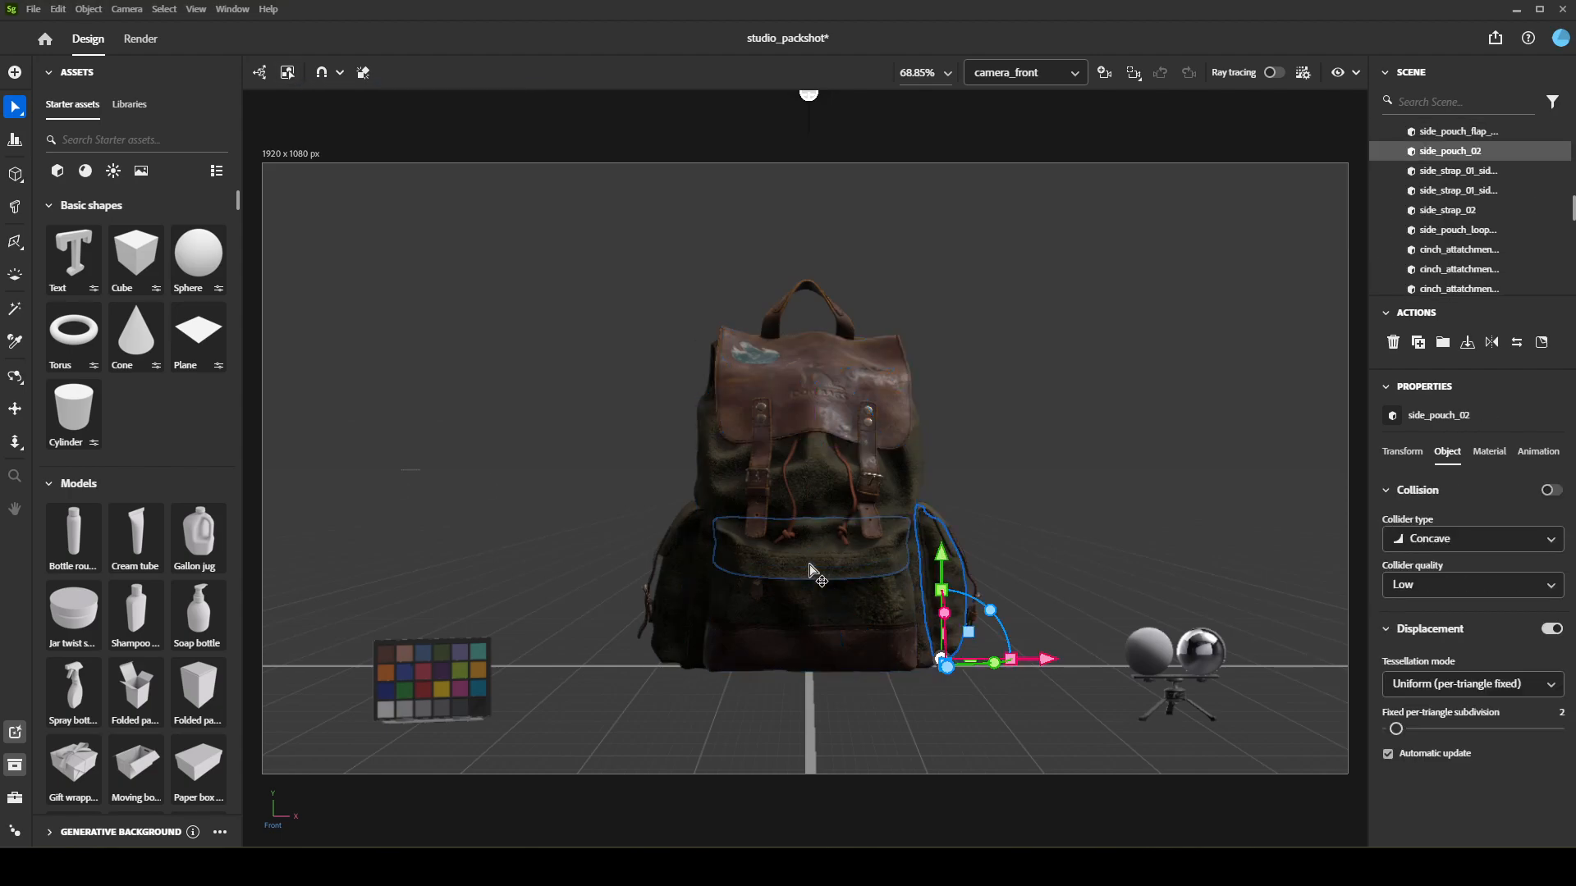
Select side_pouch_01, try moving it along the X axis, and undo the move
click(663, 581)
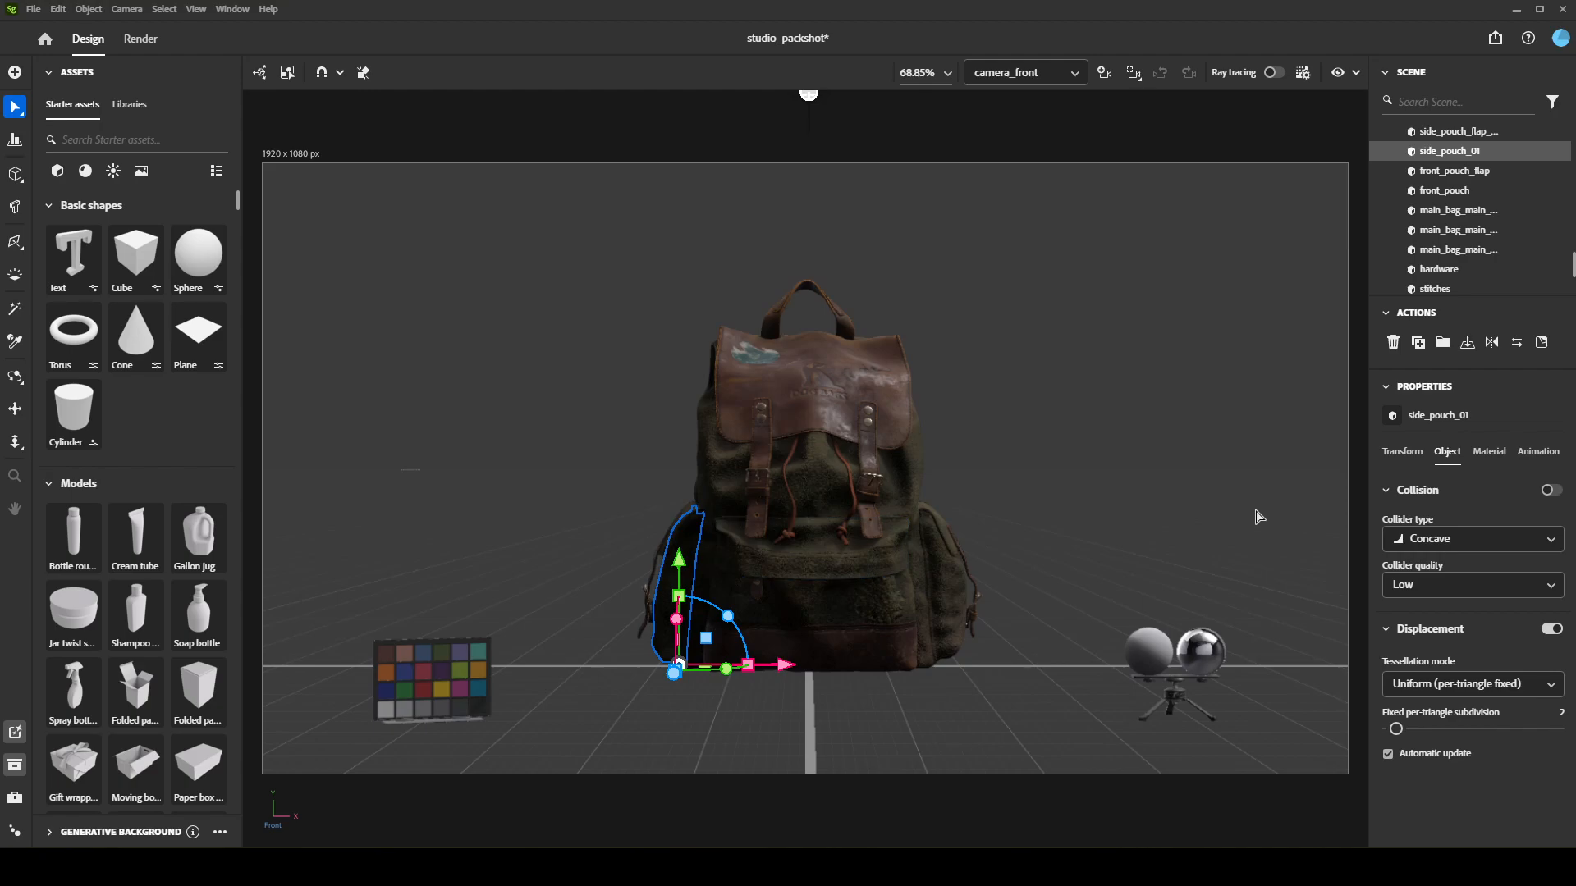
click(1399, 452)
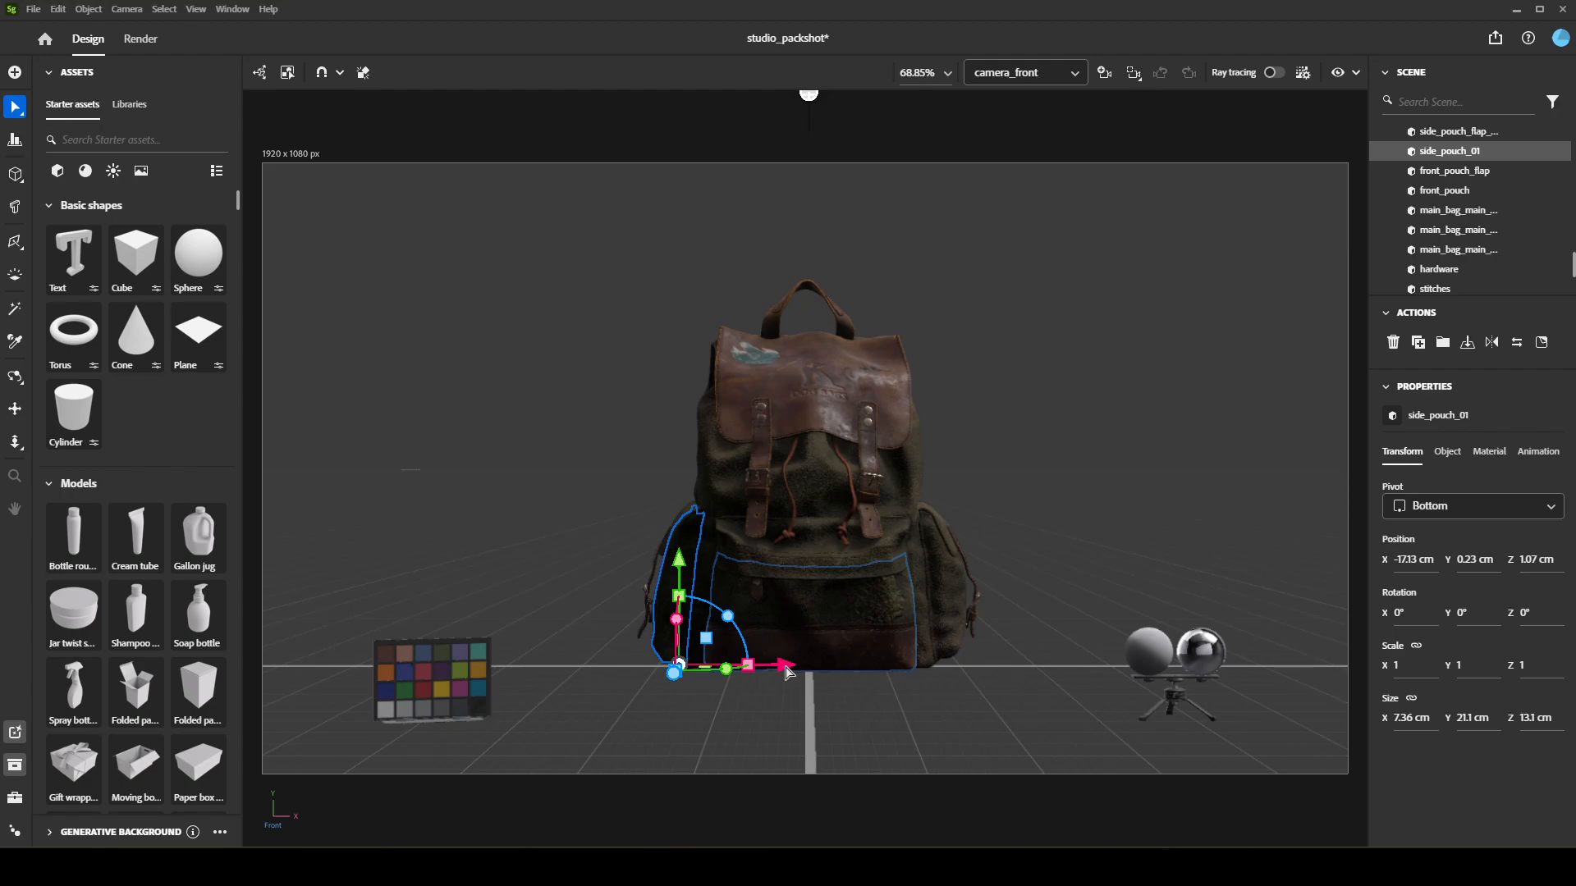
drag(785, 668, 656, 654)
key(ctrl+z)
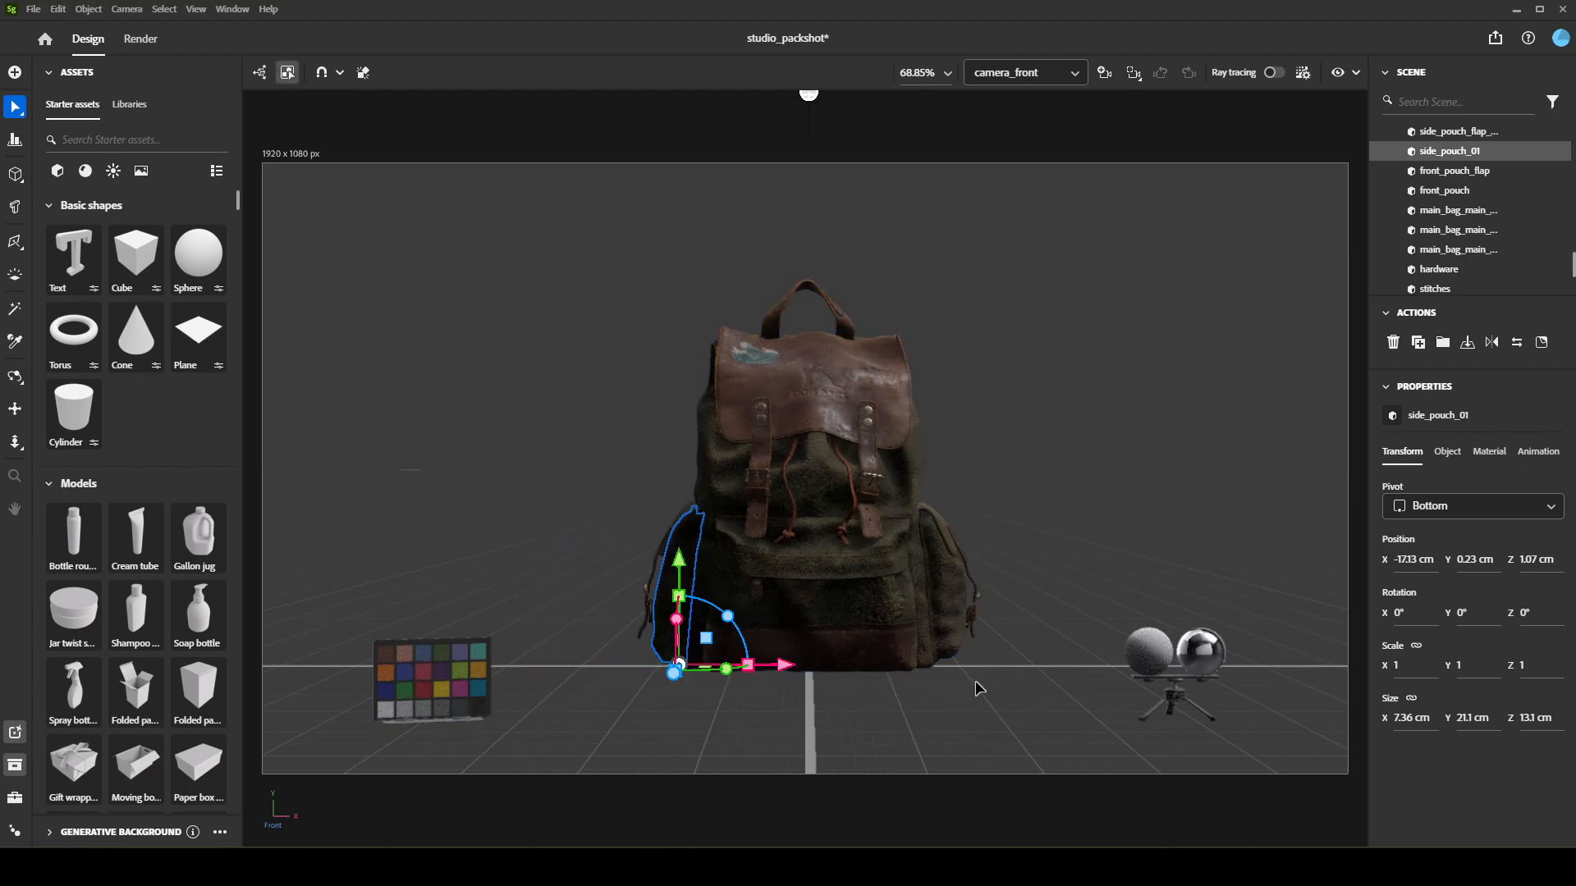
Examine the material channels of side_pouch_01, including the texture map assigned to its roughness
click(1447, 453)
click(1486, 456)
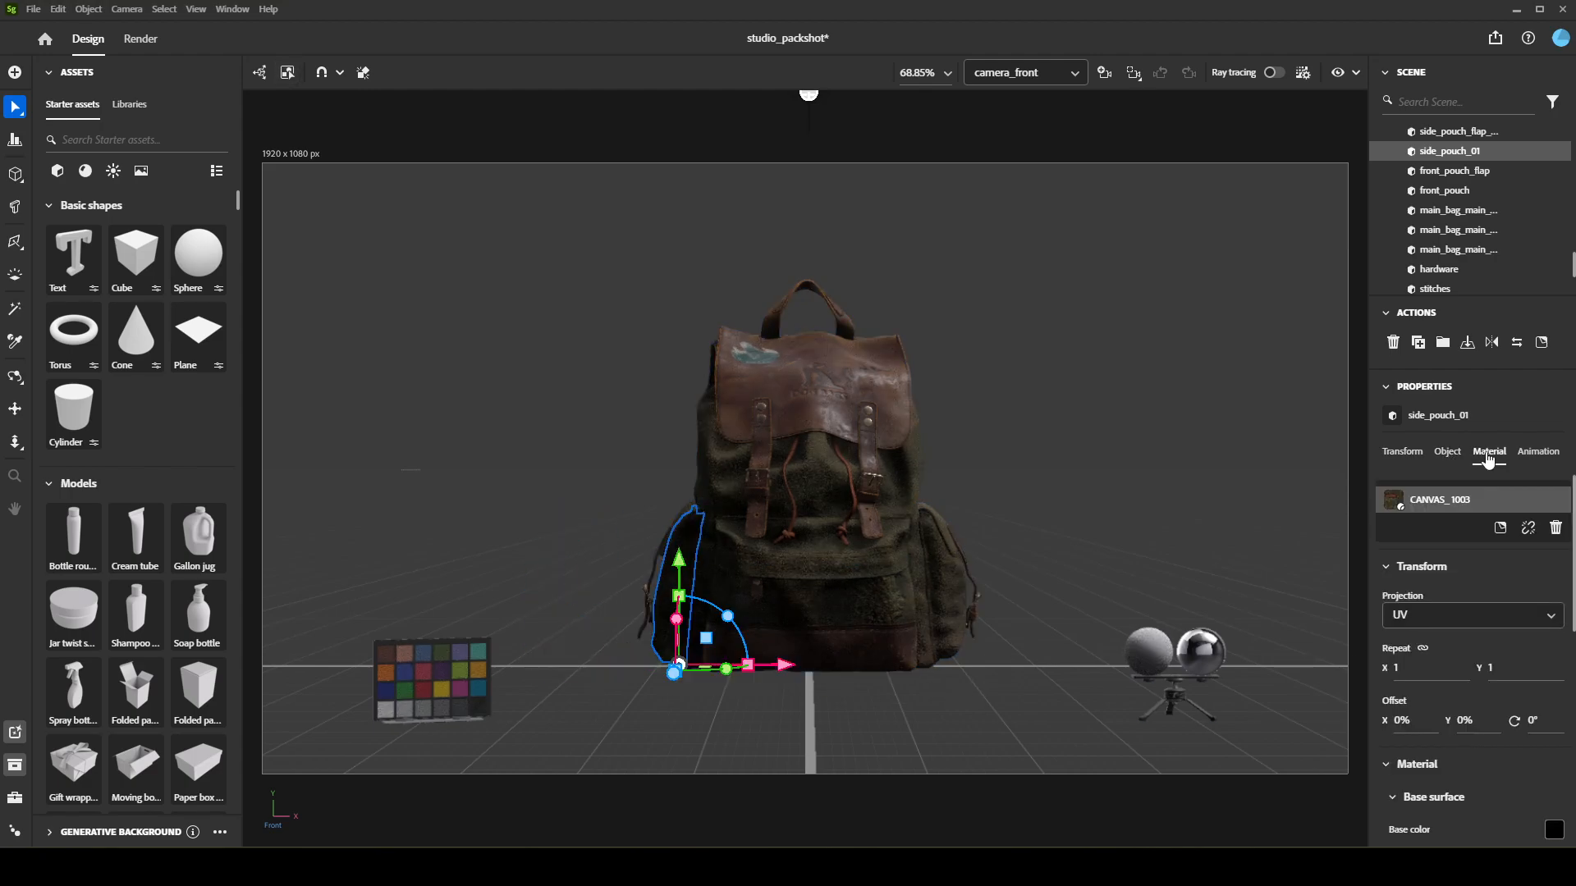
scroll(1454, 617, down, 10)
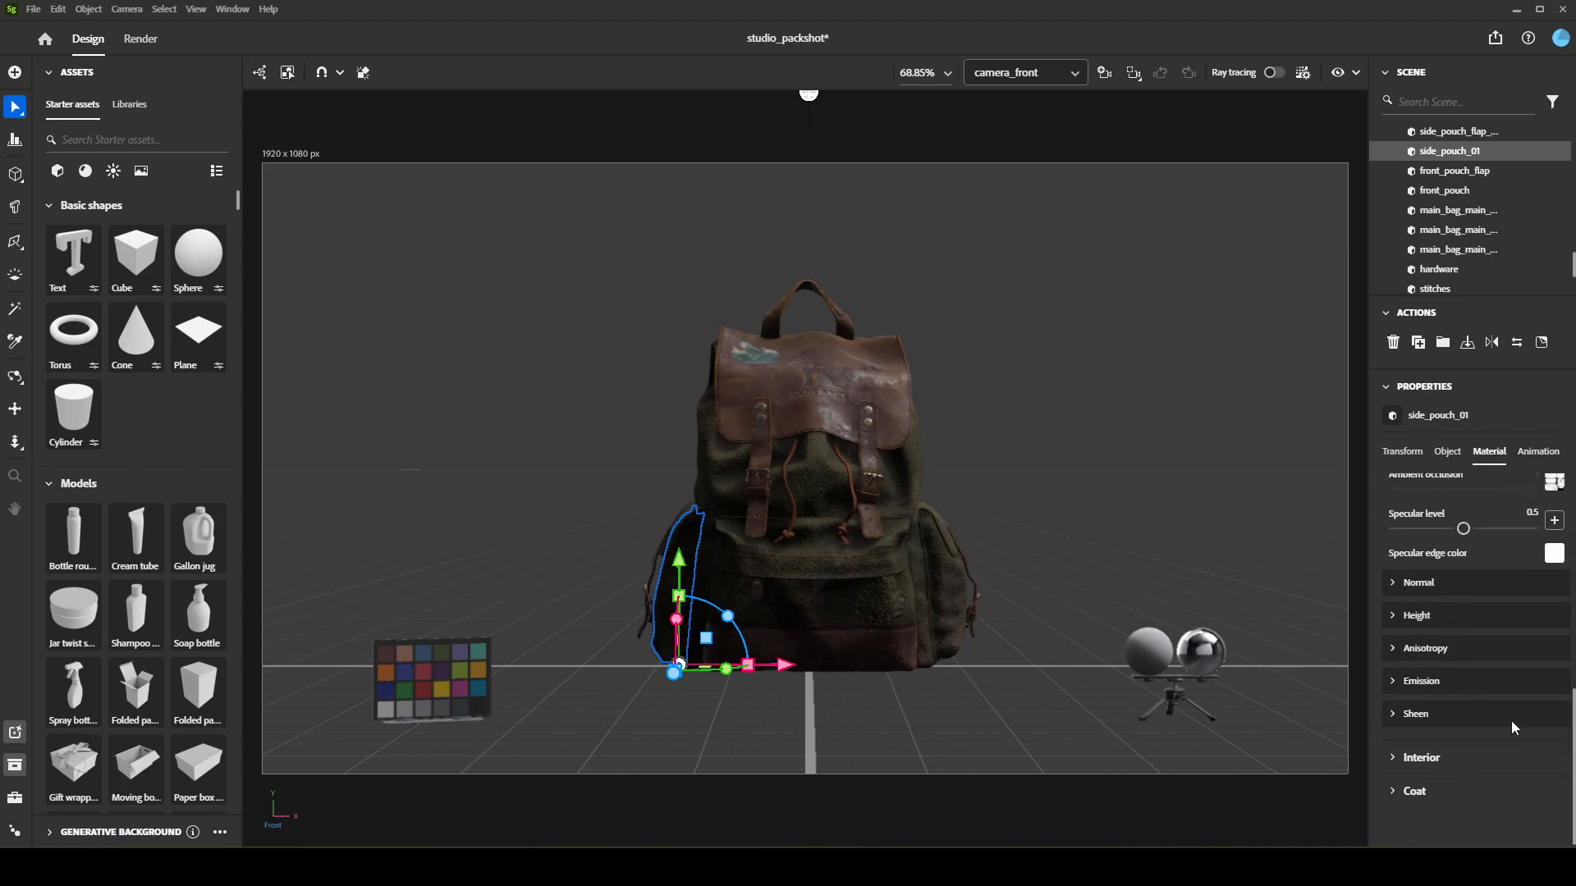
scroll(1512, 722, up, 2)
scroll(1518, 603, up, 2)
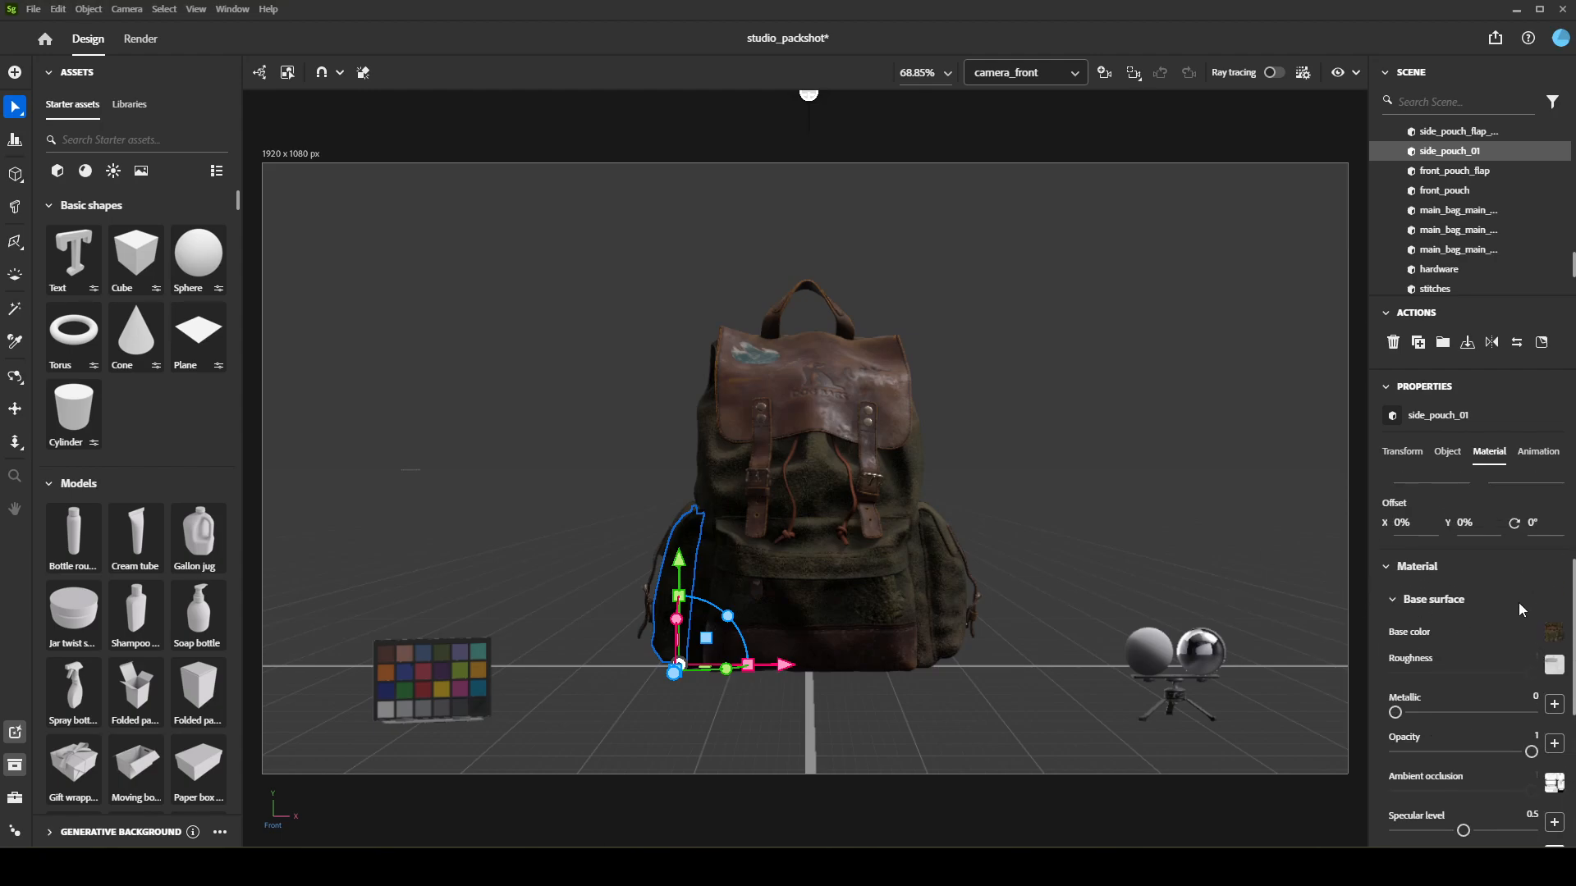
scroll(1557, 707, down, 1)
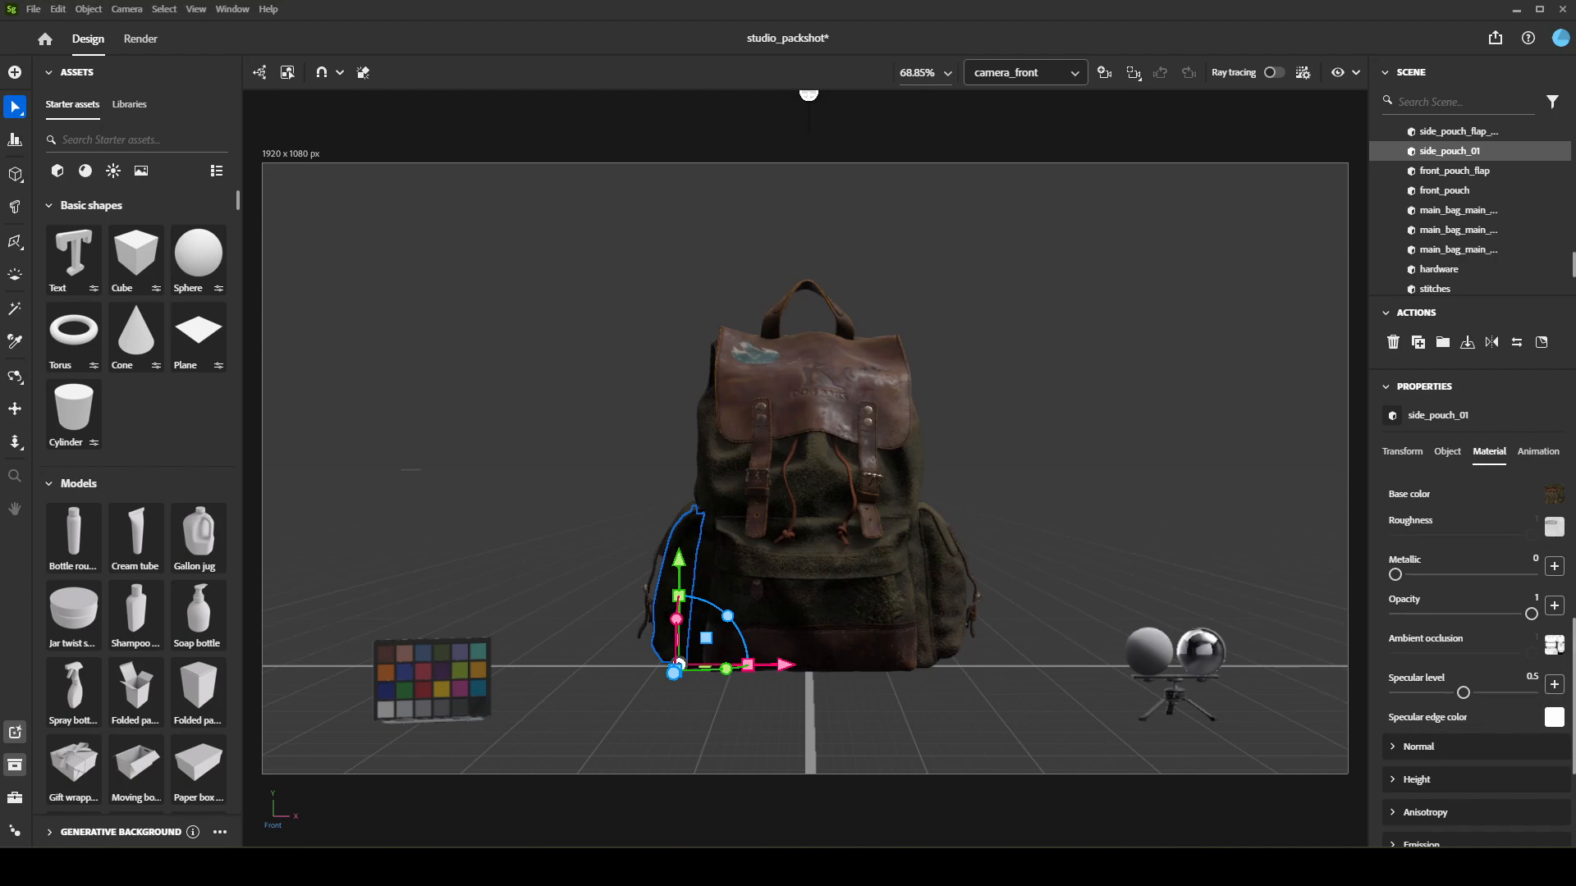
click(1552, 529)
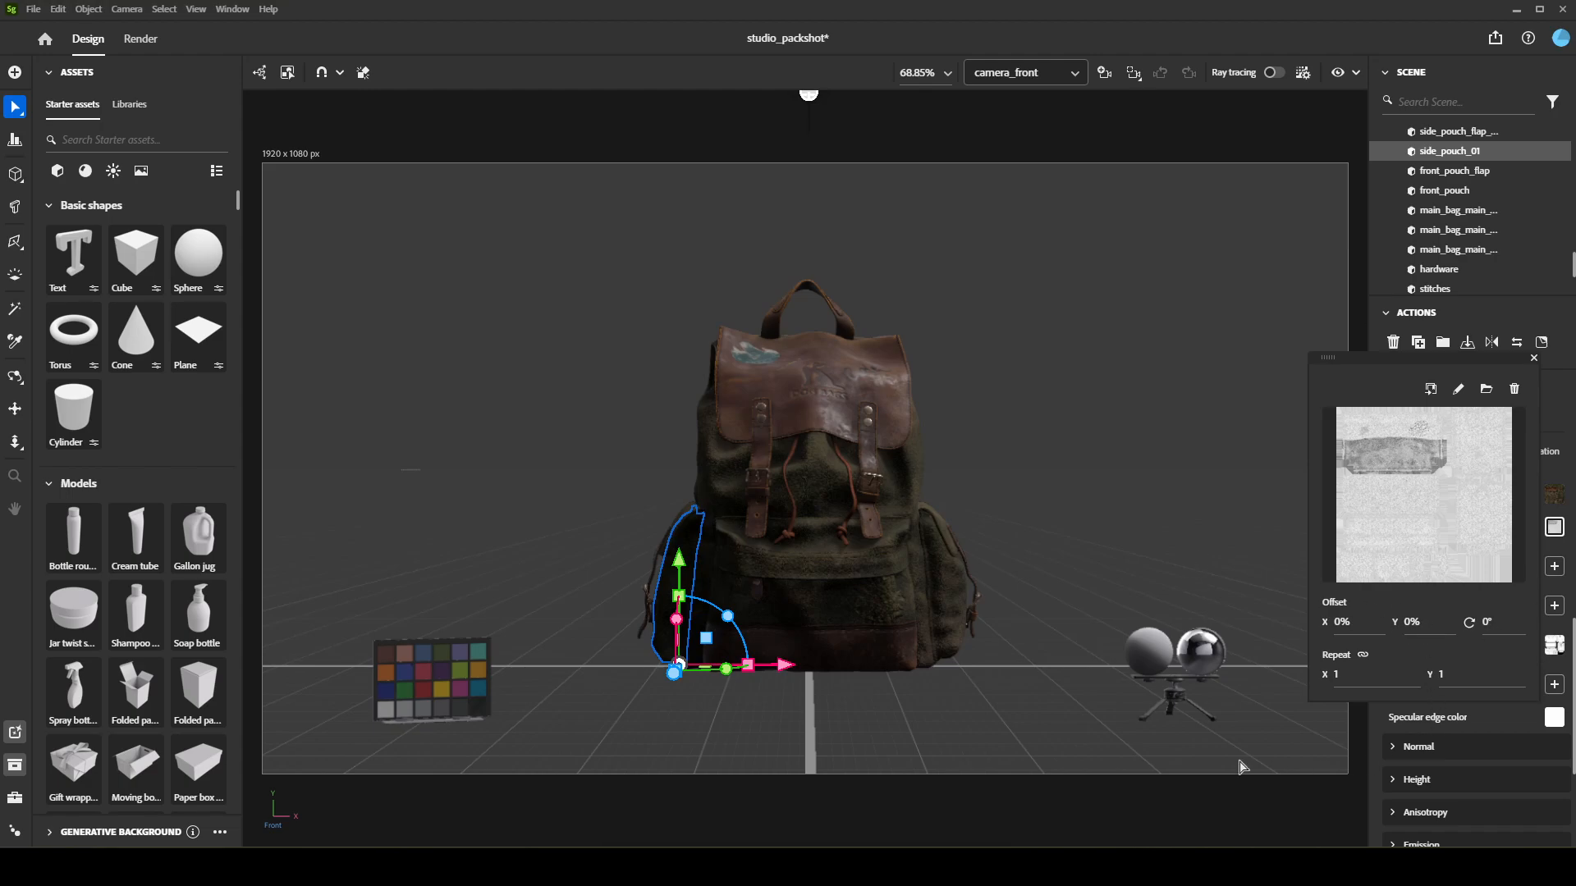
click(1153, 511)
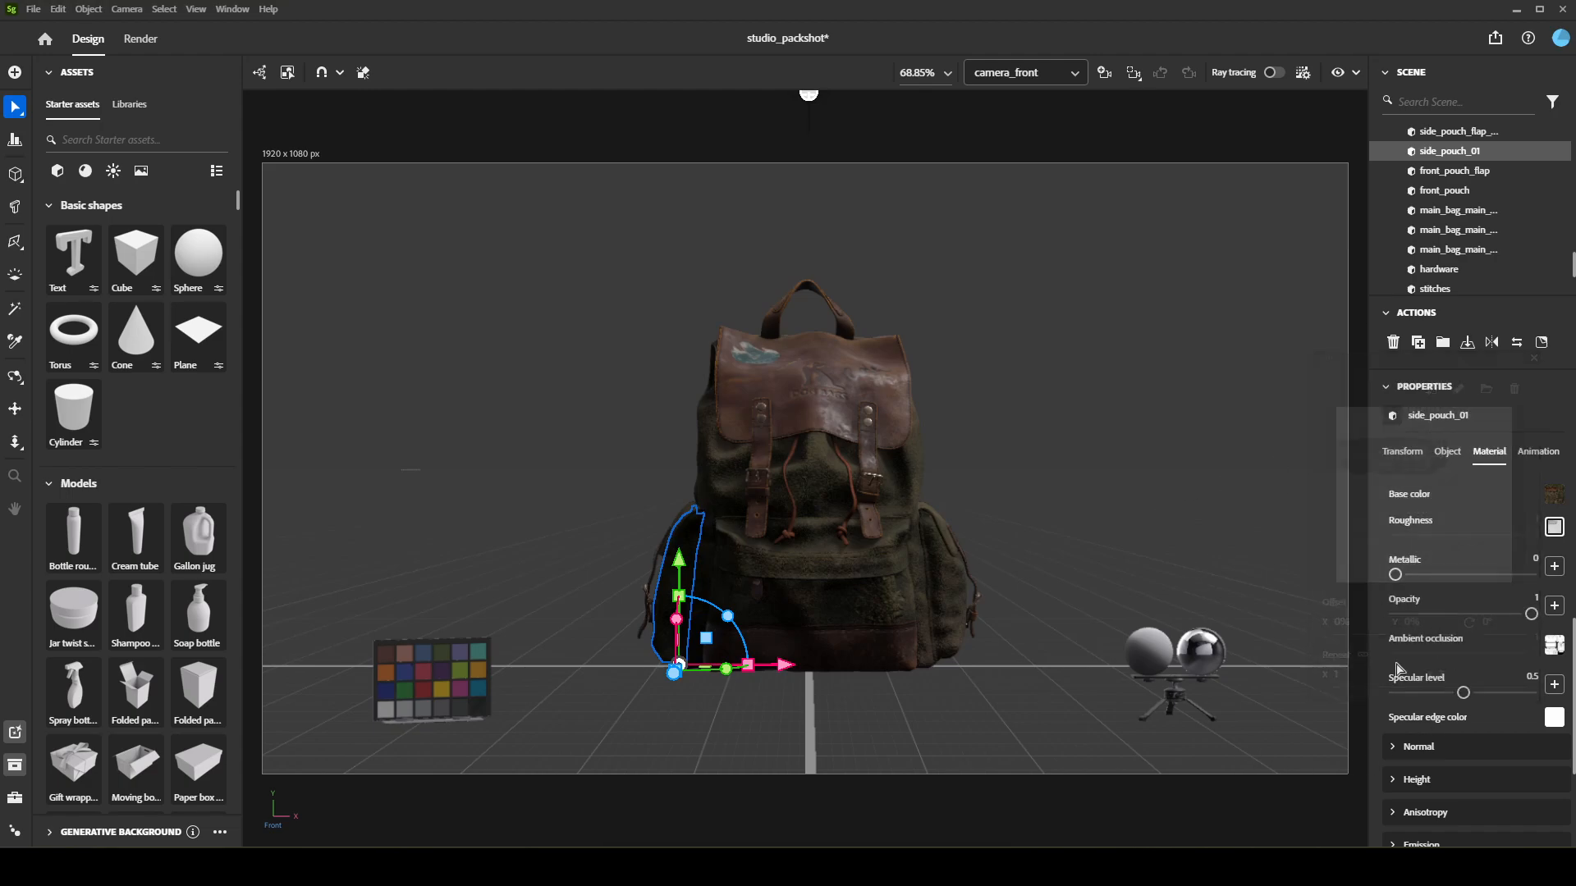
click(1153, 511)
Examine the material channels of the front pouch and the metal hardware
click(800, 618)
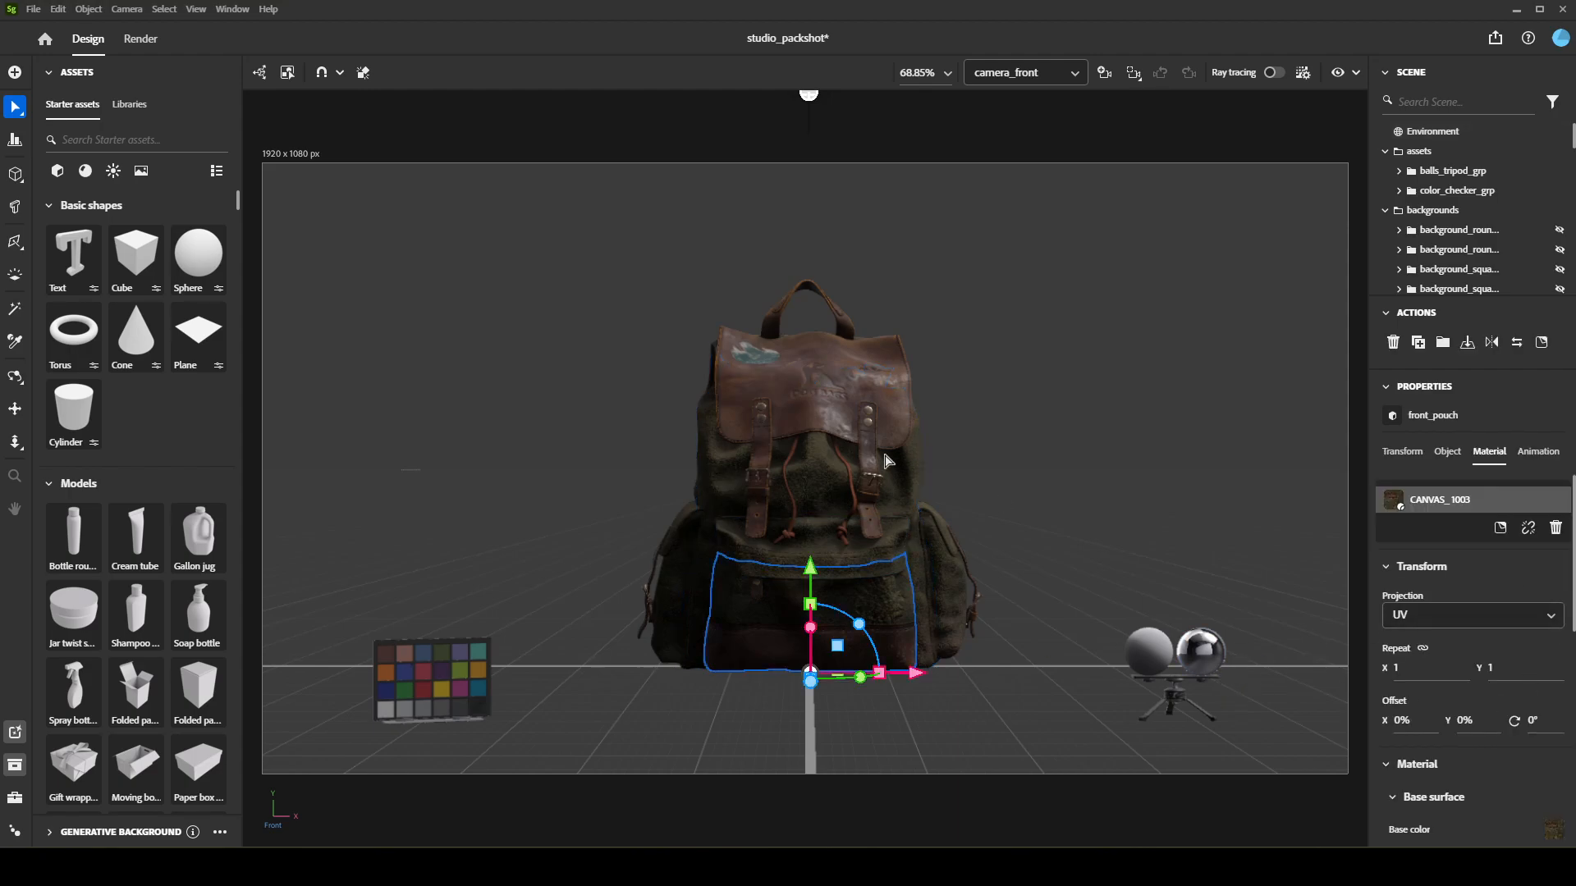
scroll(1387, 652, down, 5)
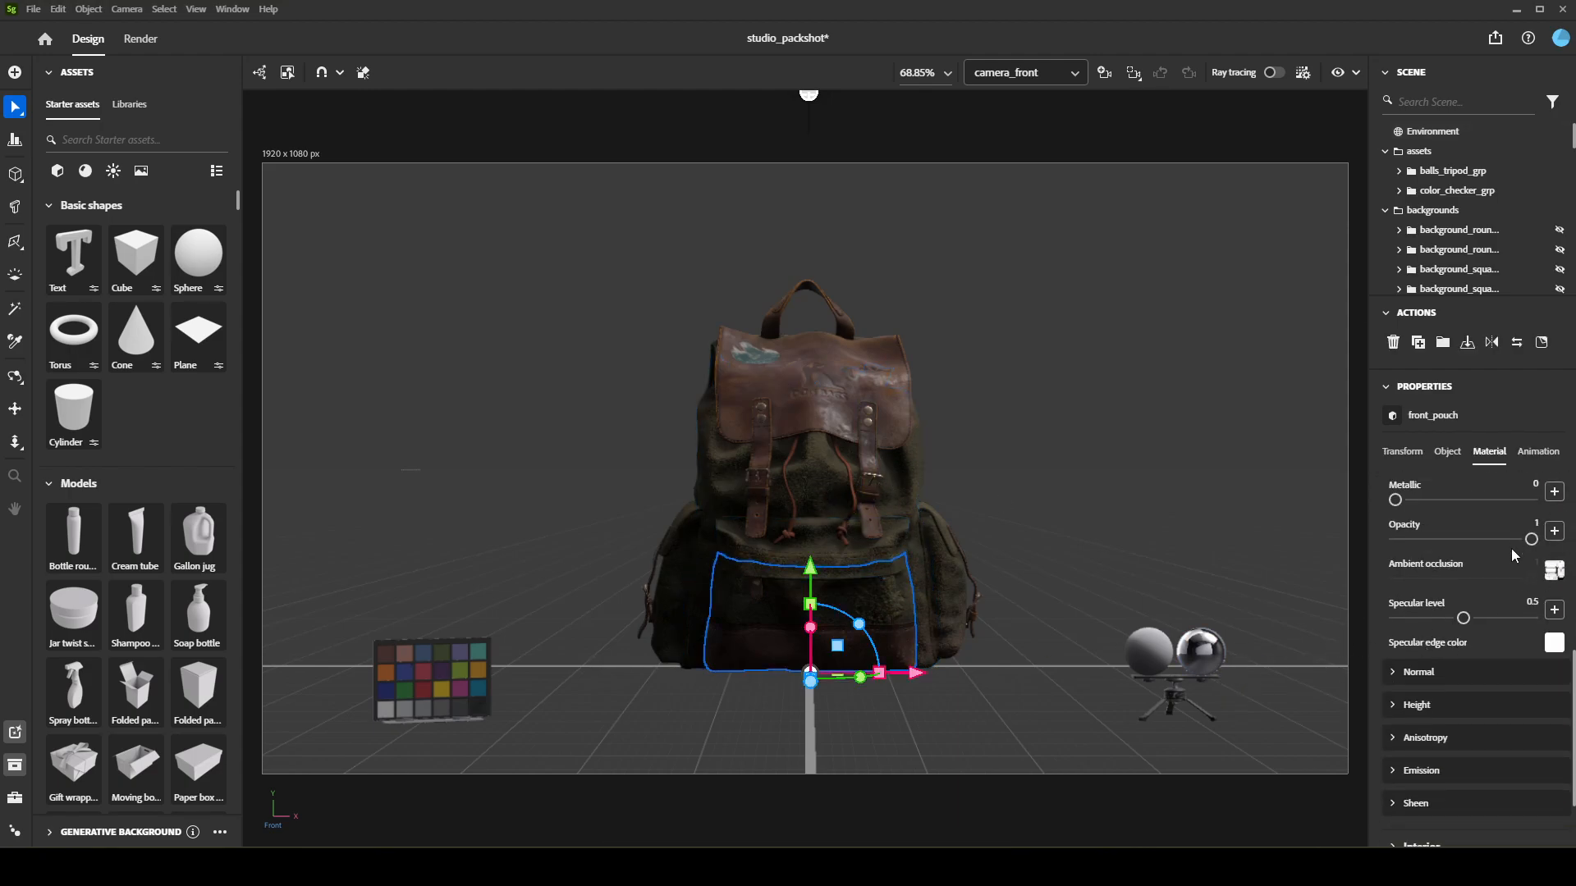
scroll(1514, 555, up, 2)
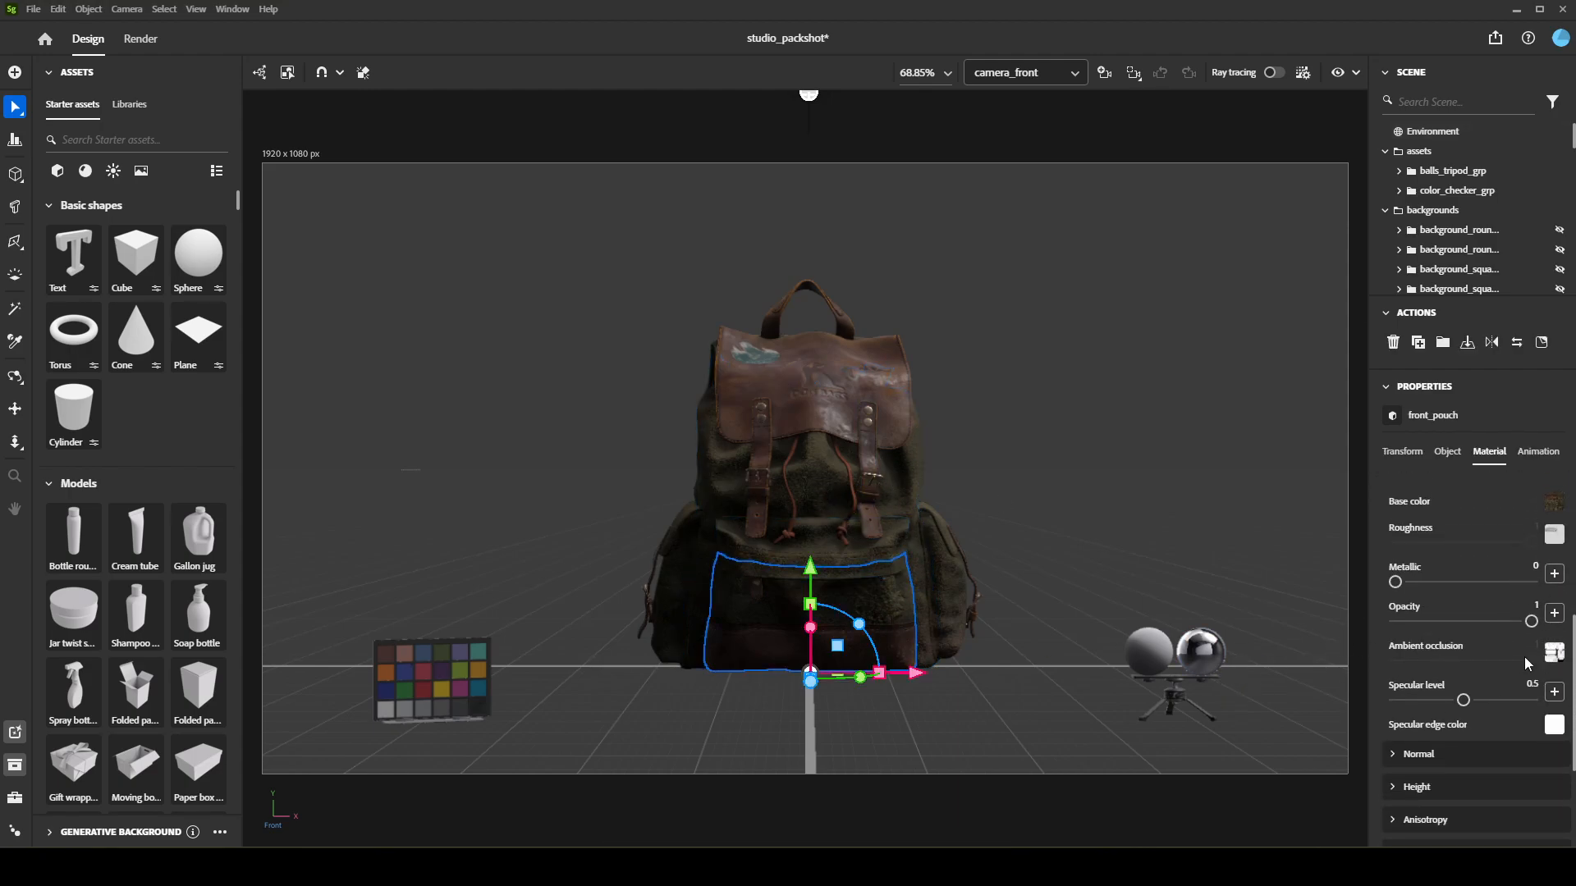
click(872, 431)
scroll(1497, 648, down, 2)
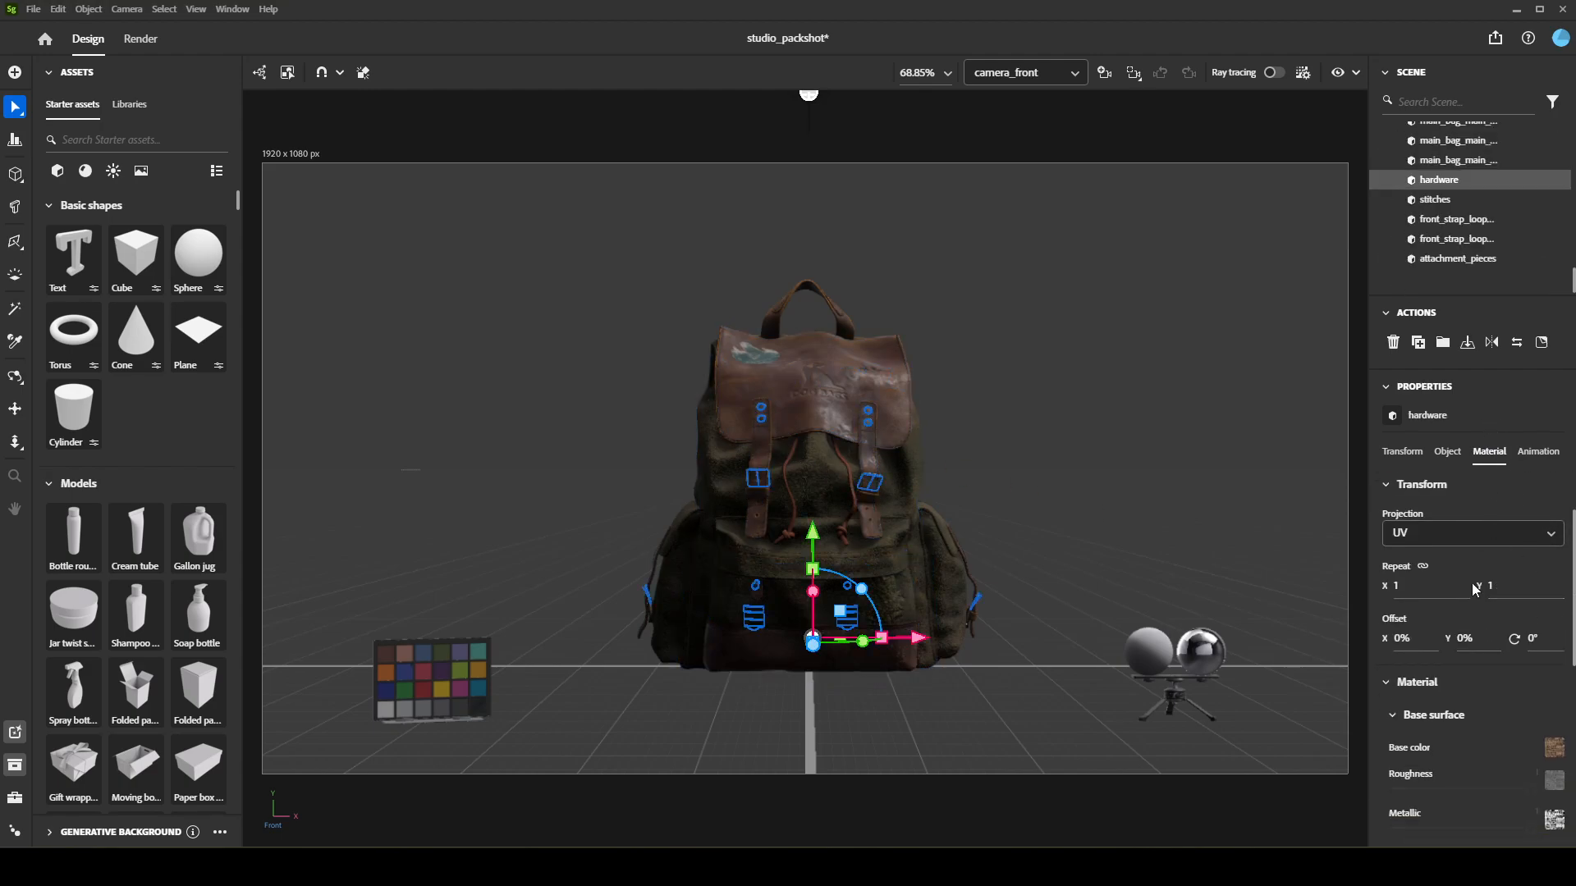
scroll(1477, 611, down, 2)
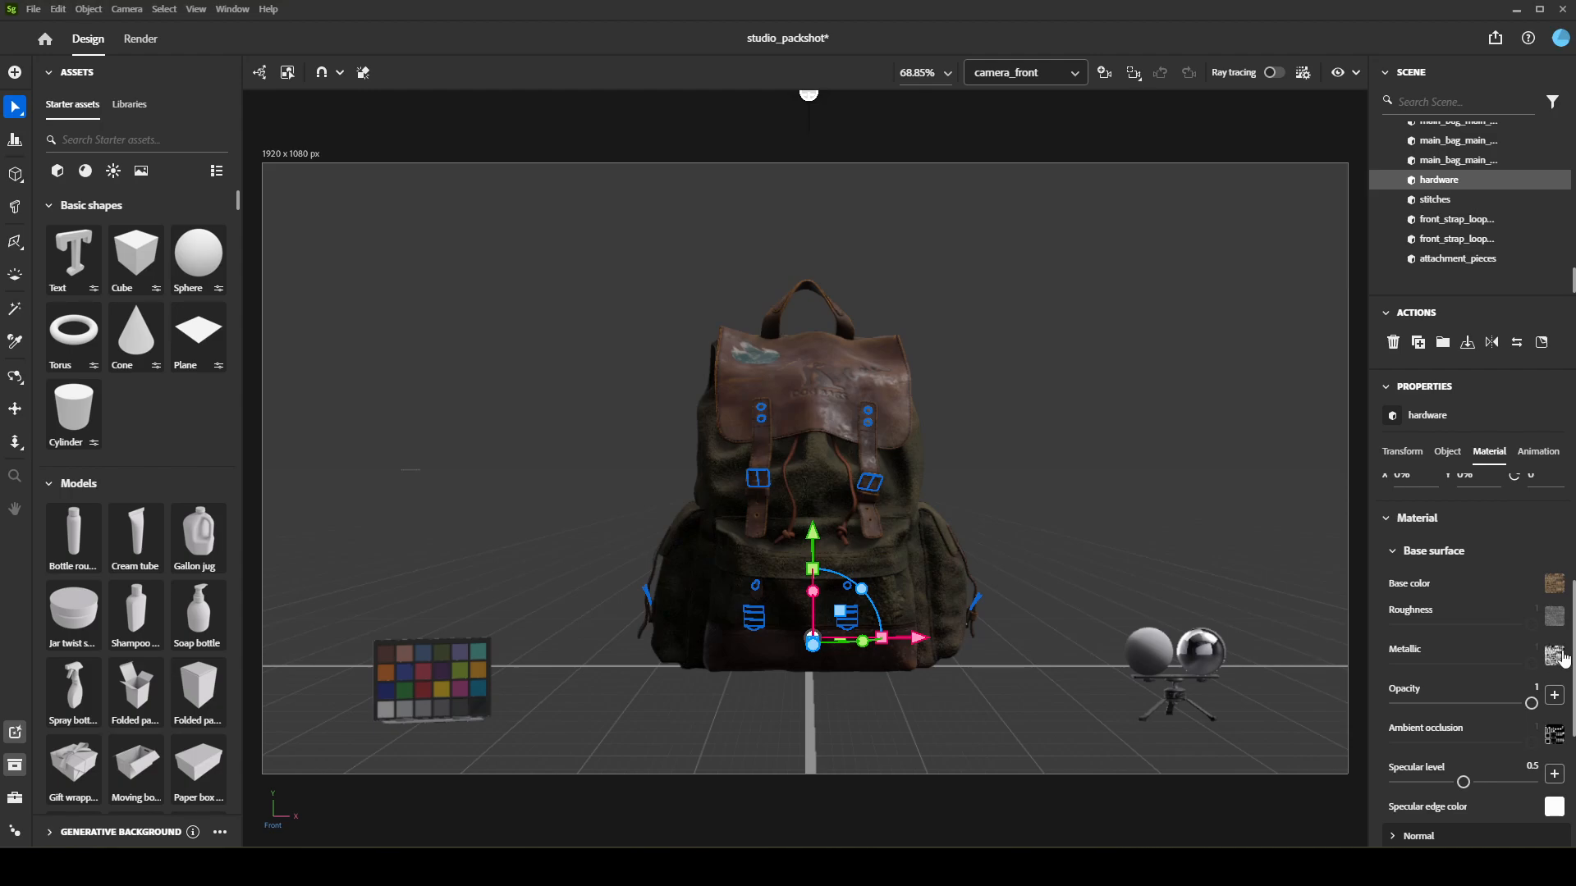
scroll(1509, 654, down, 2)
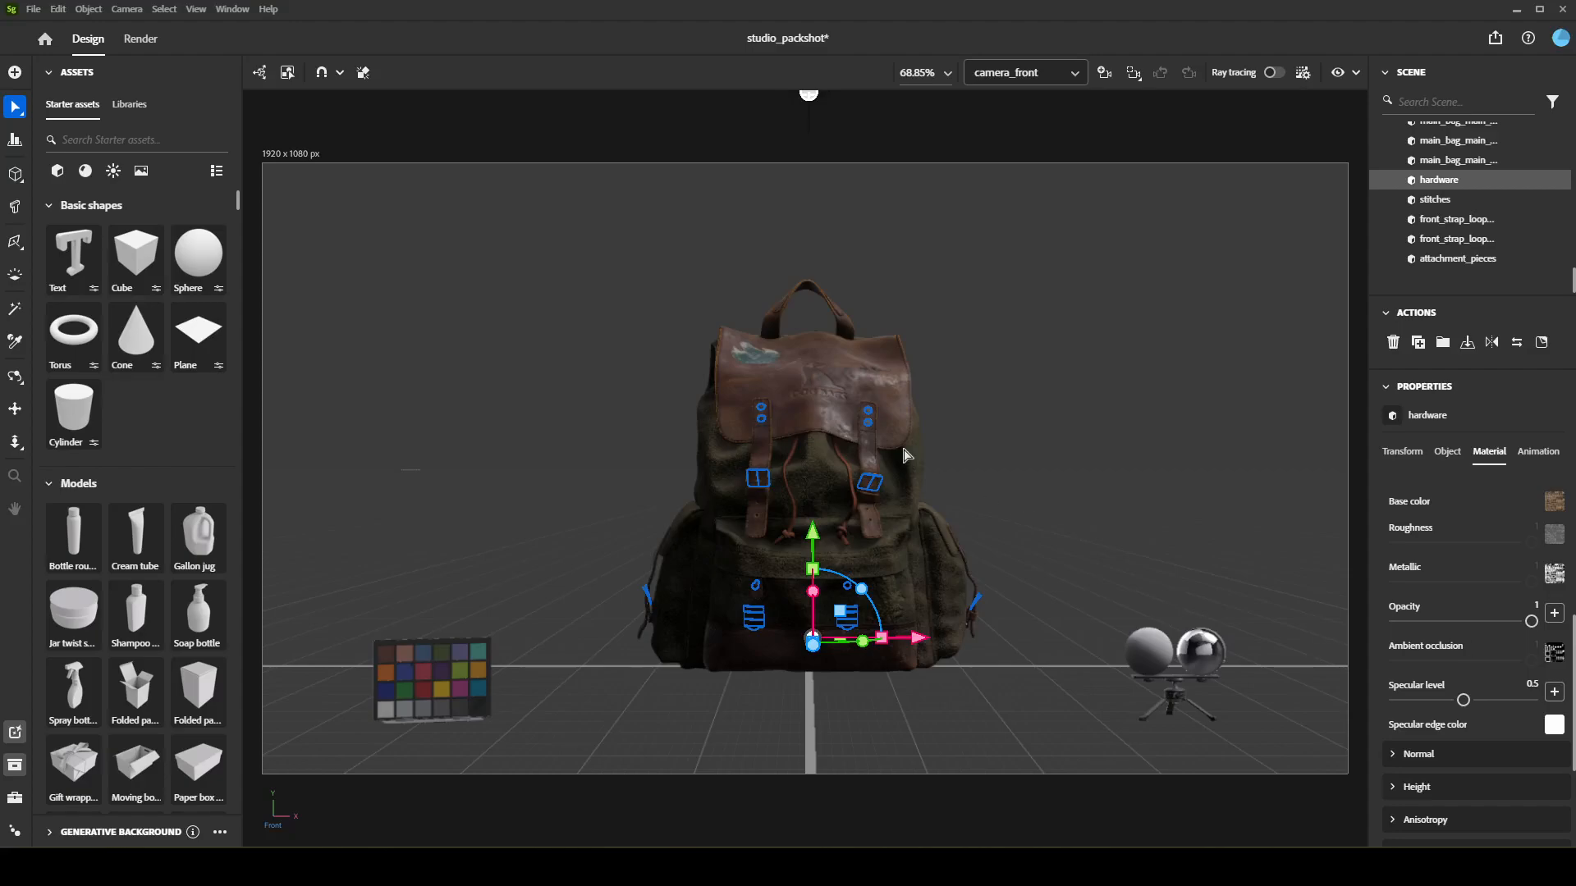
Enable group selection, select the whole A4_canvas_backpack group, and activate the Scale tool
click(651, 355)
click(288, 72)
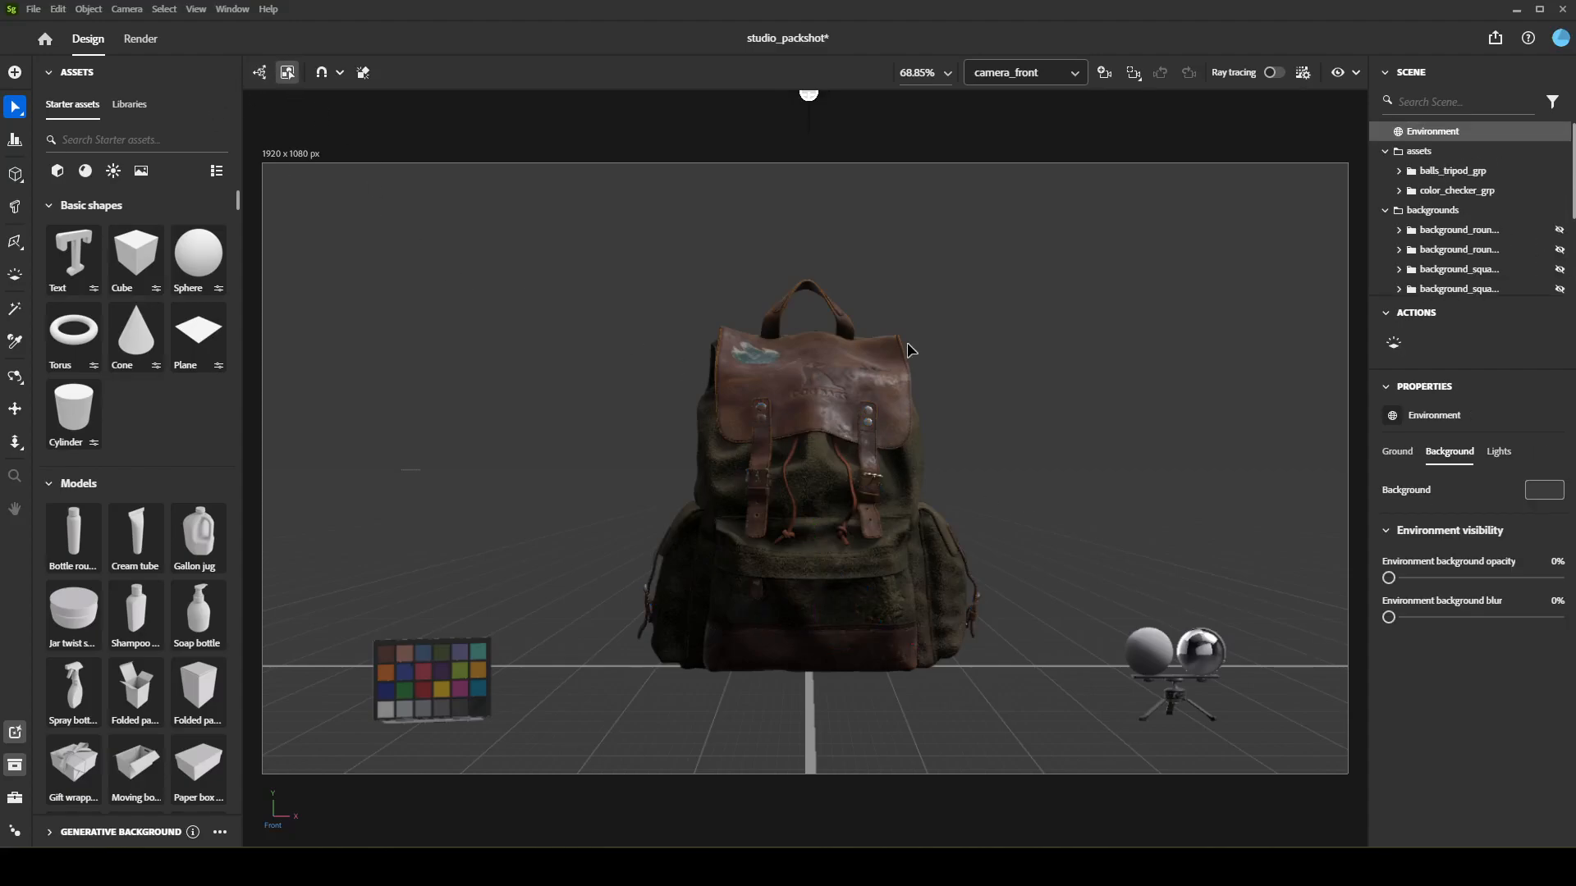
click(812, 373)
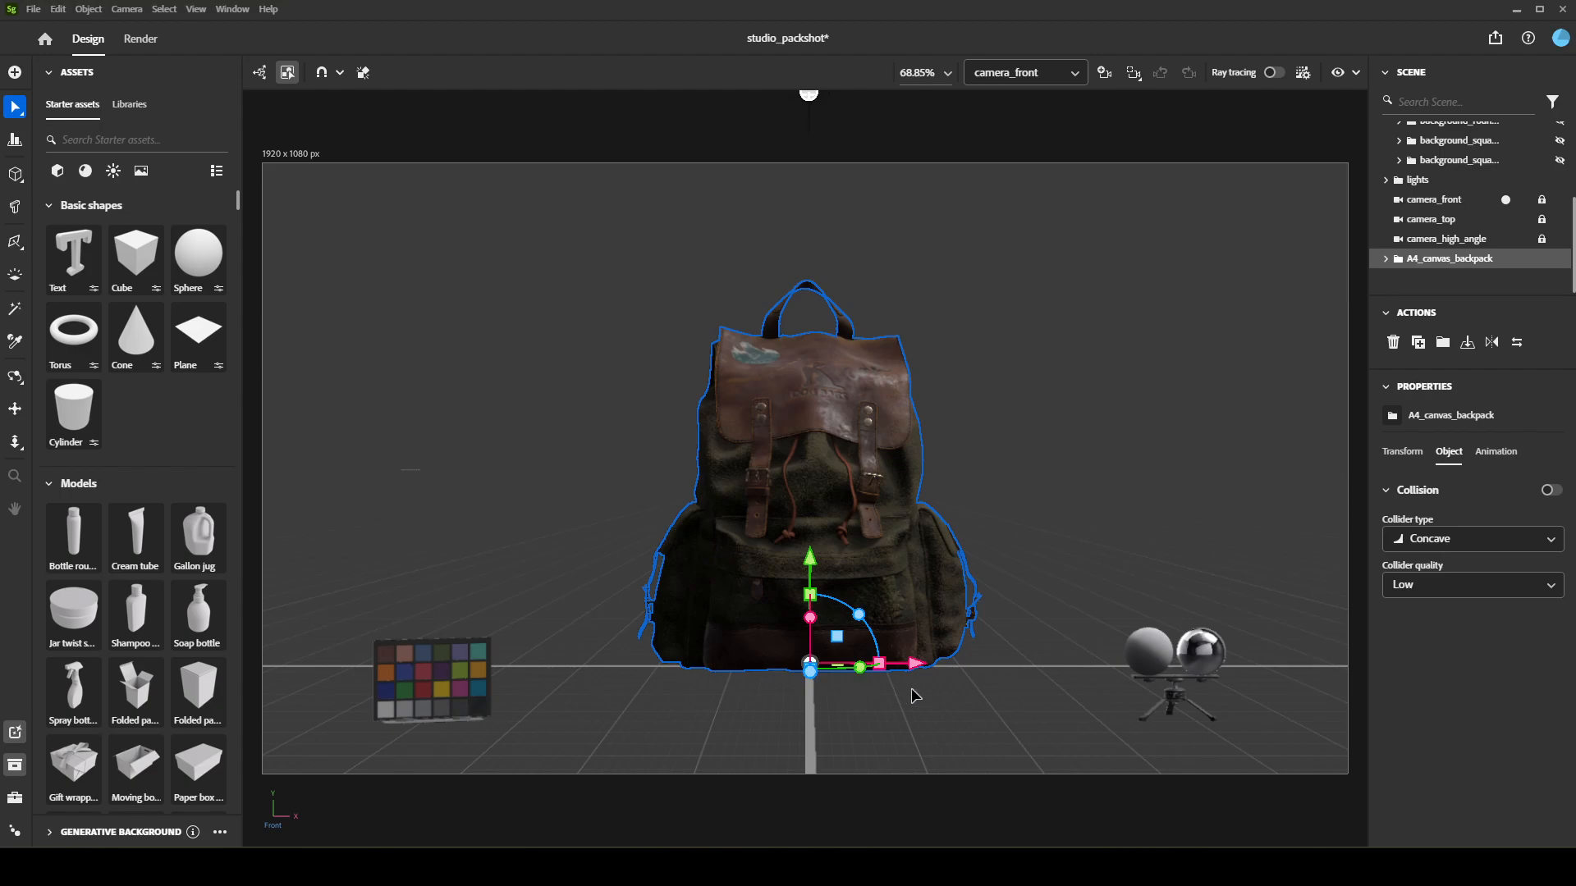
key(r)
key(s)
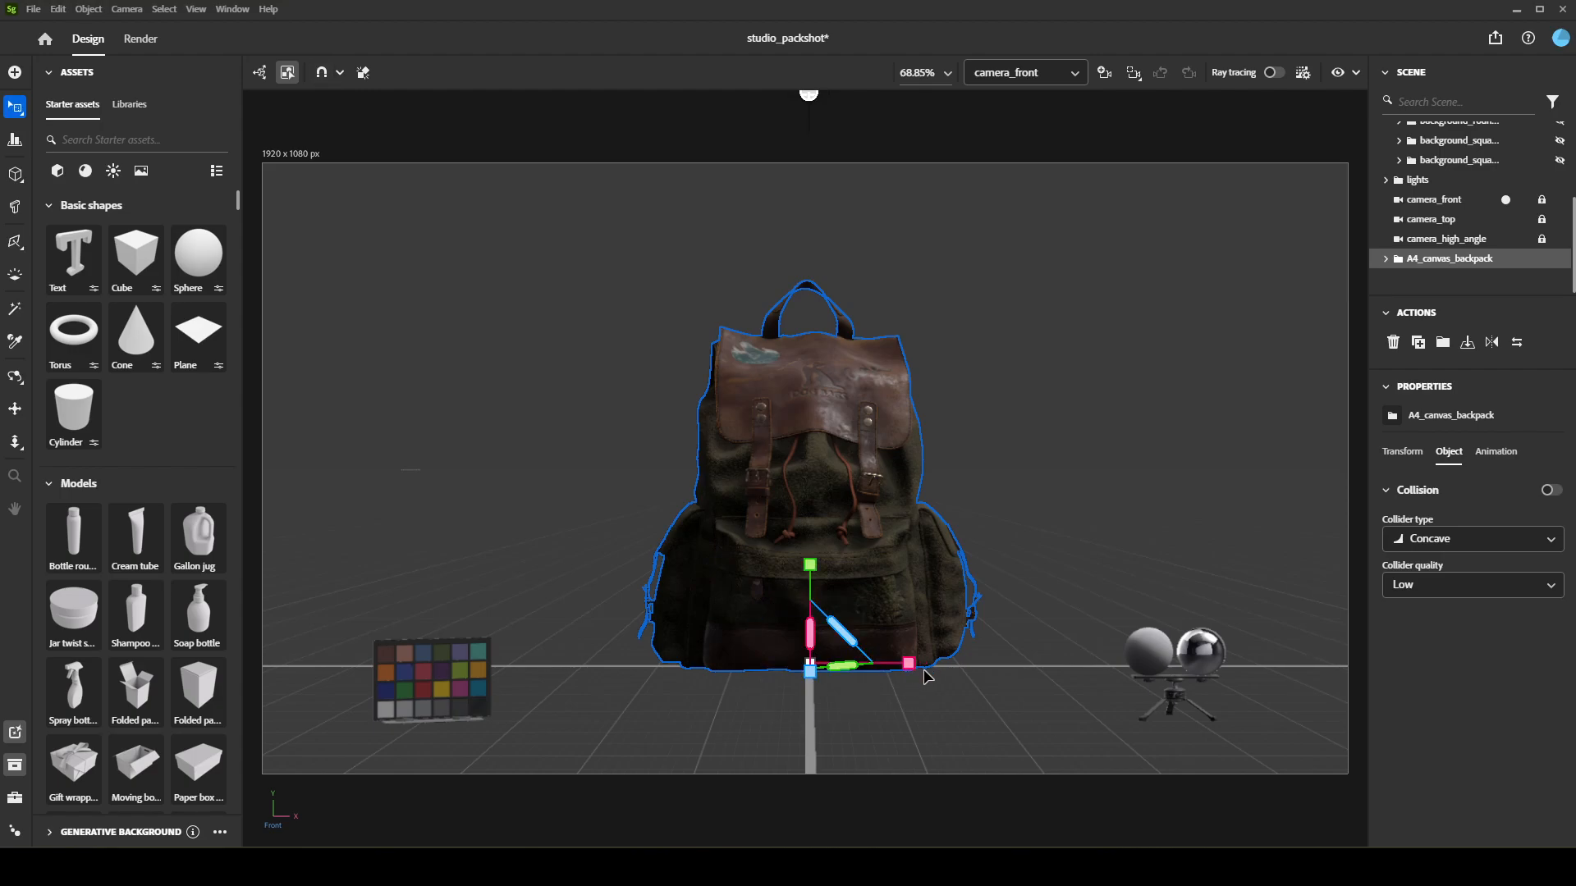
key(m)
key(v)
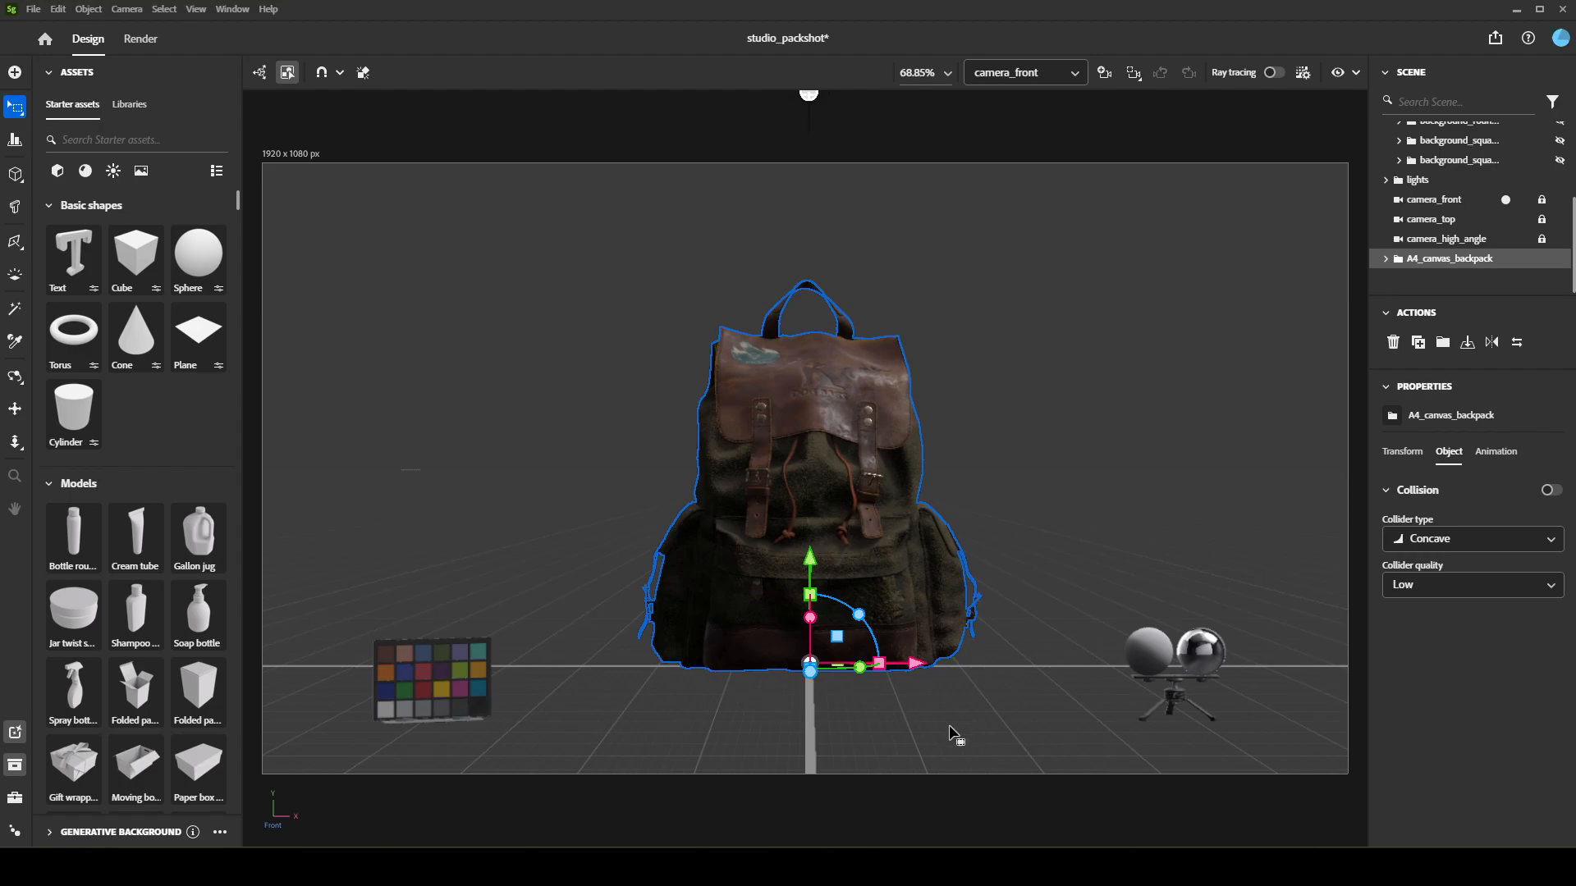
key(m)
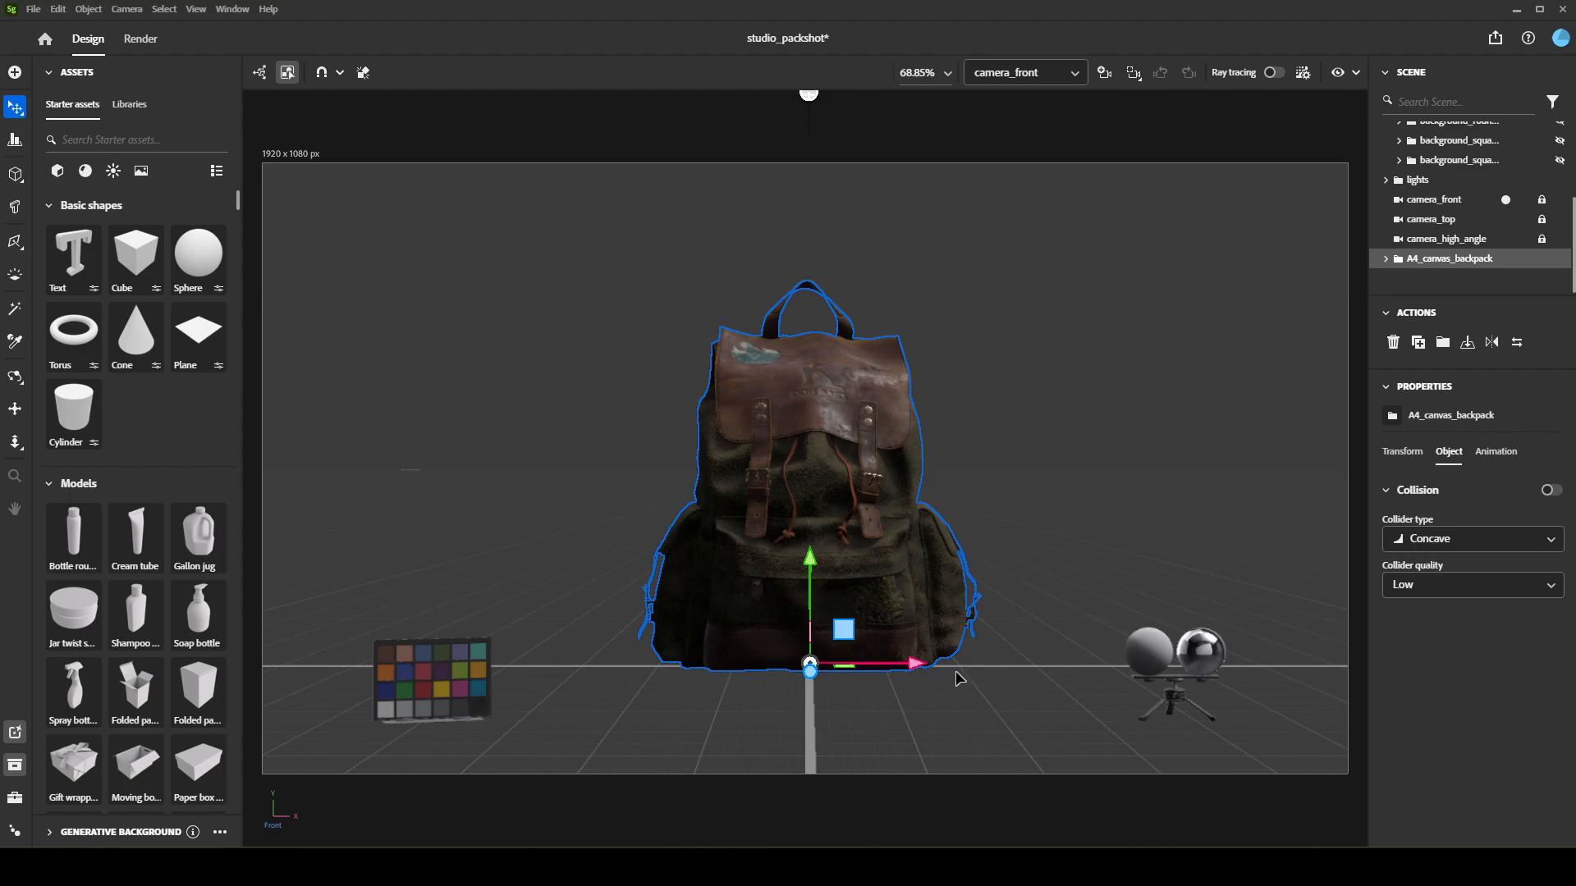
key(r)
key(s)
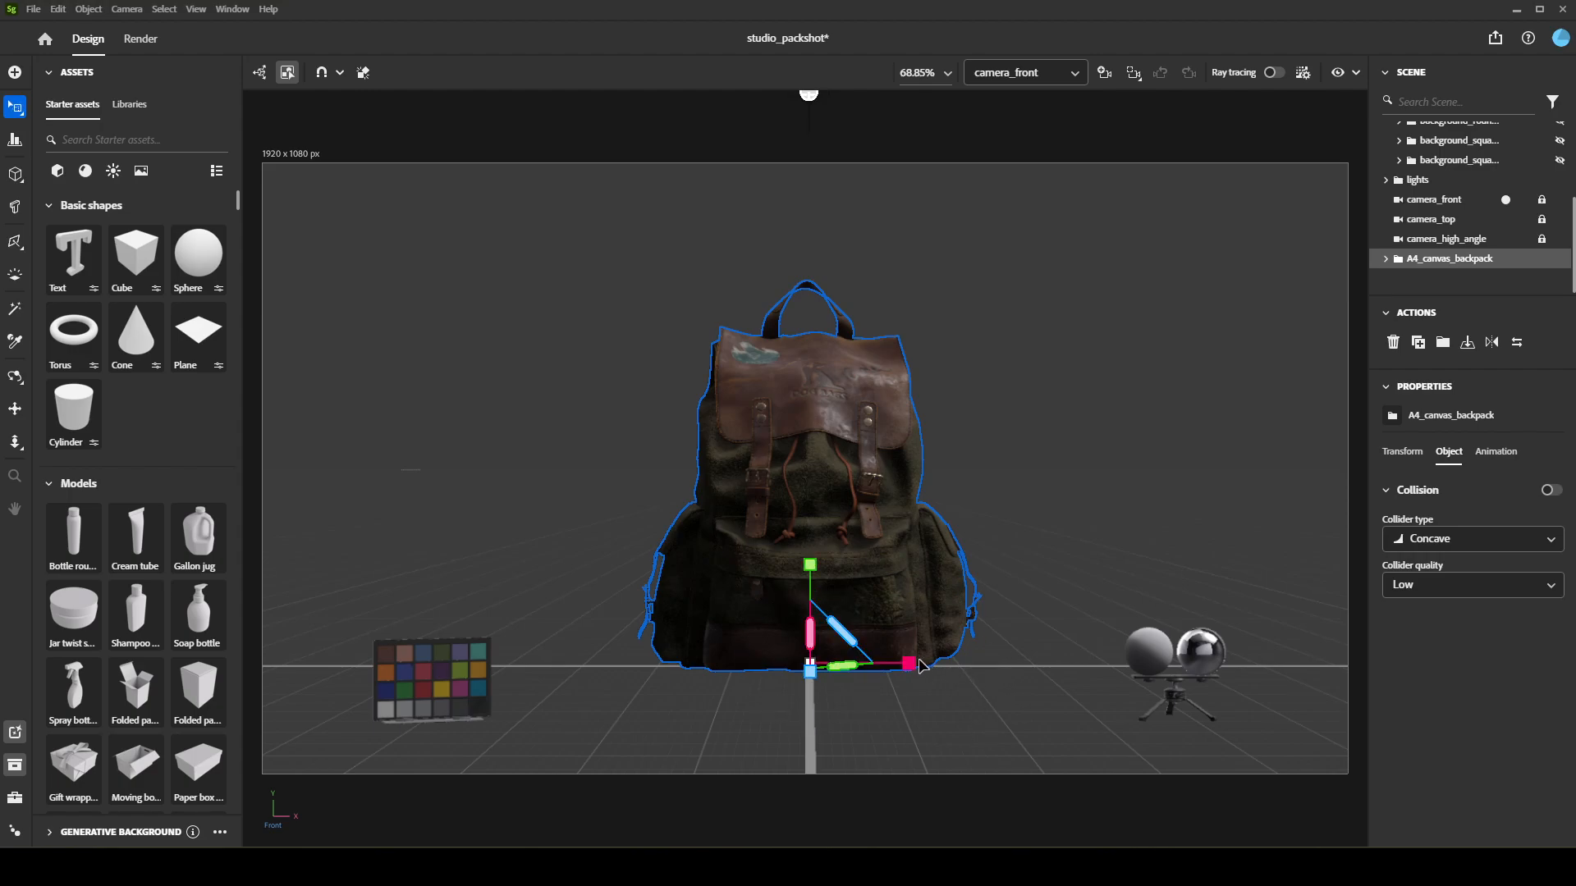
click(261, 76)
Try moving the backpack forward along the Z axis and check its position through camera_top and camera_high_angle
key(r)
key(v)
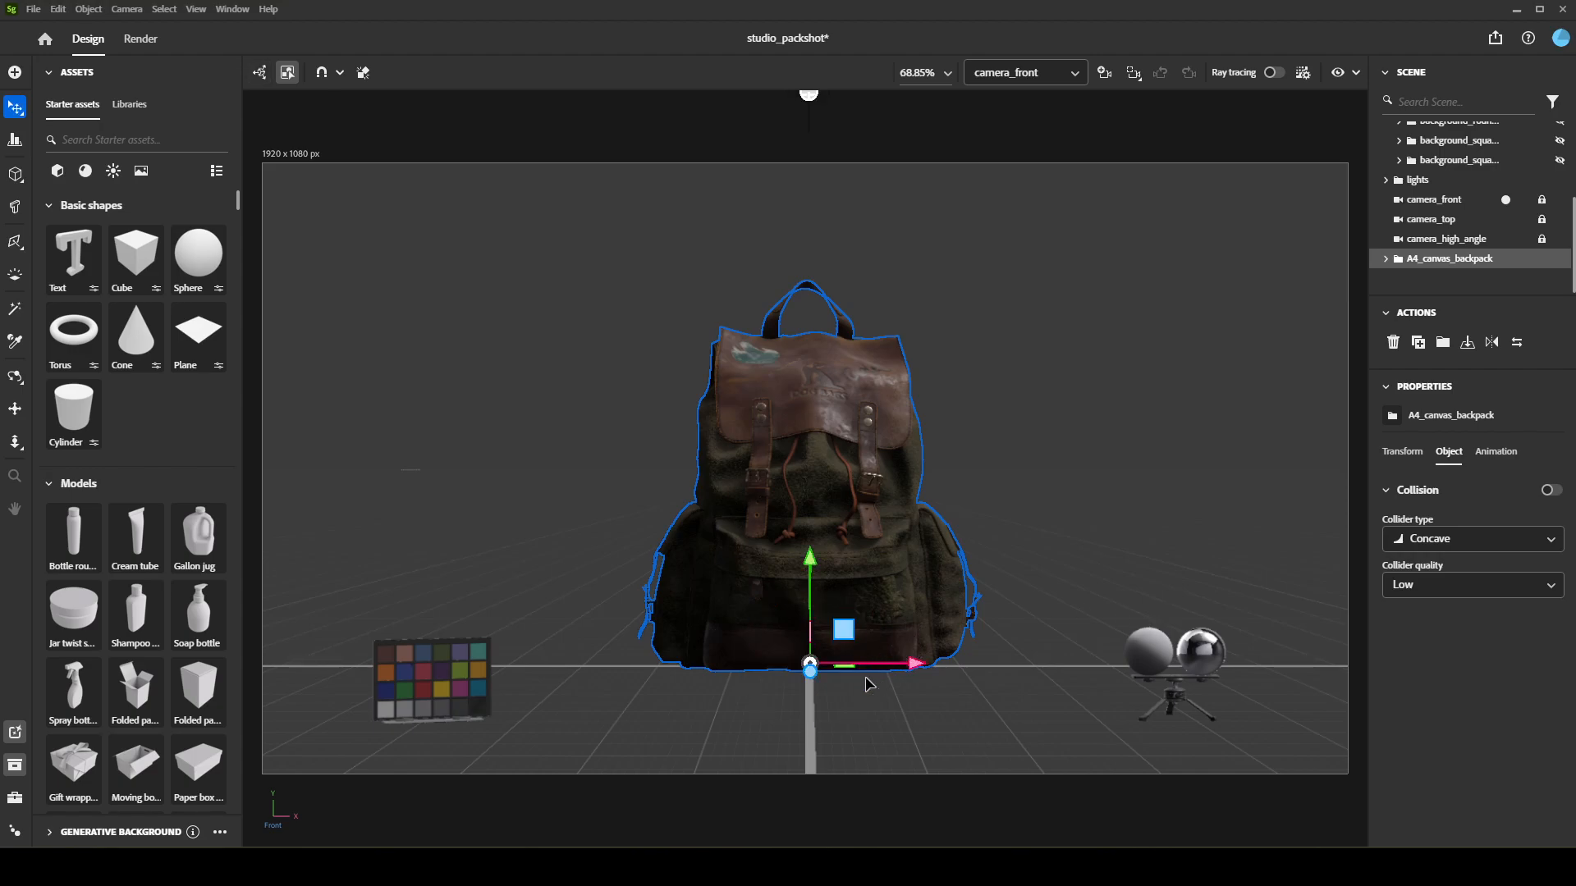
drag(810, 672, 897, 804)
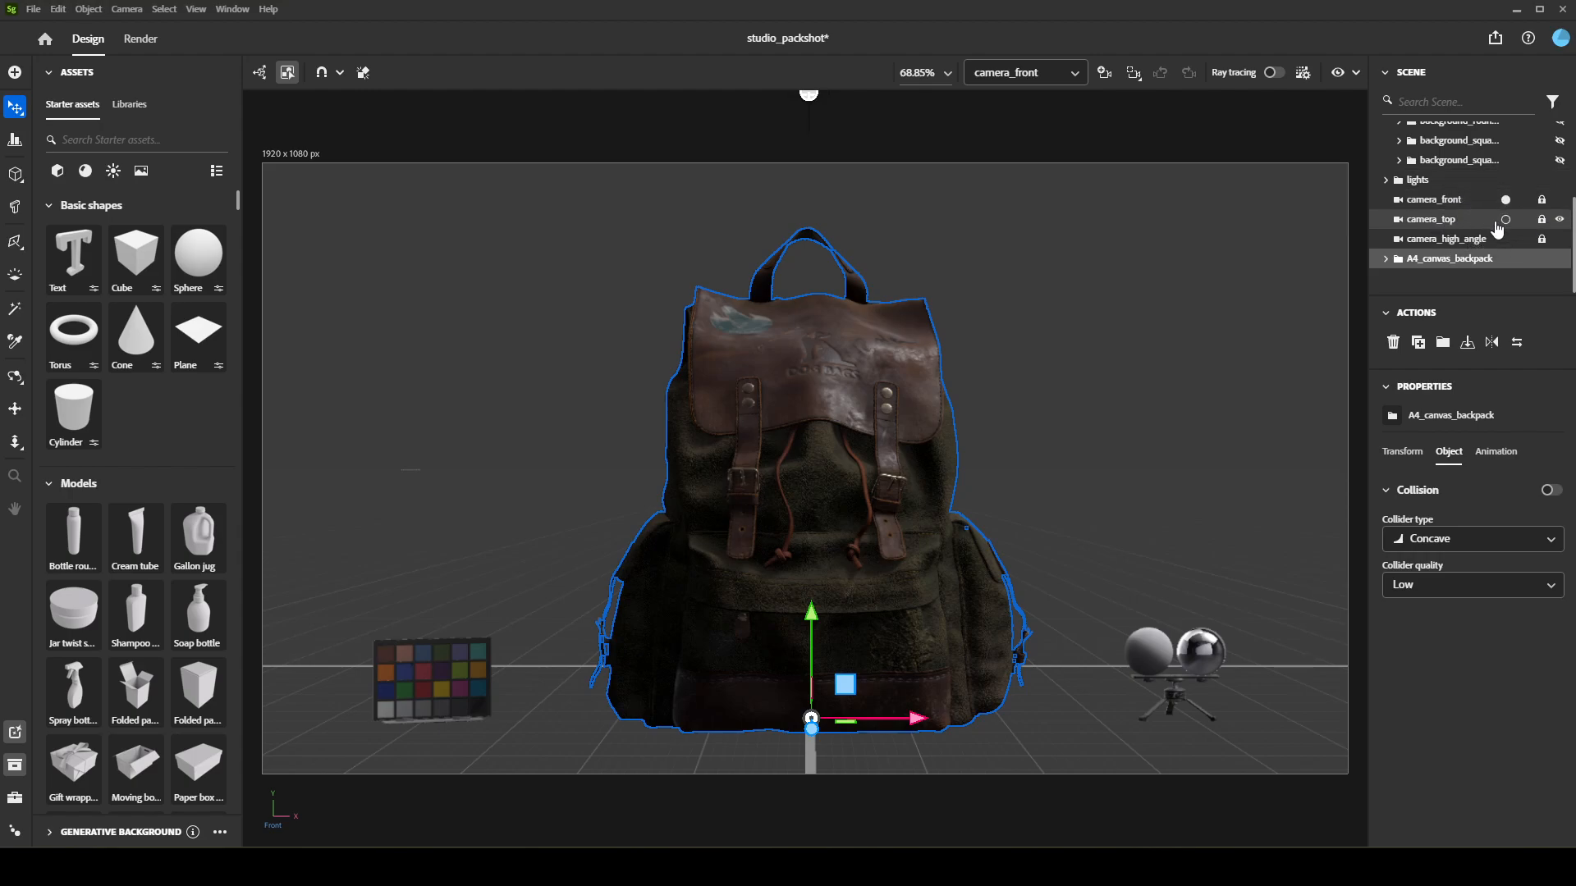
click(1506, 223)
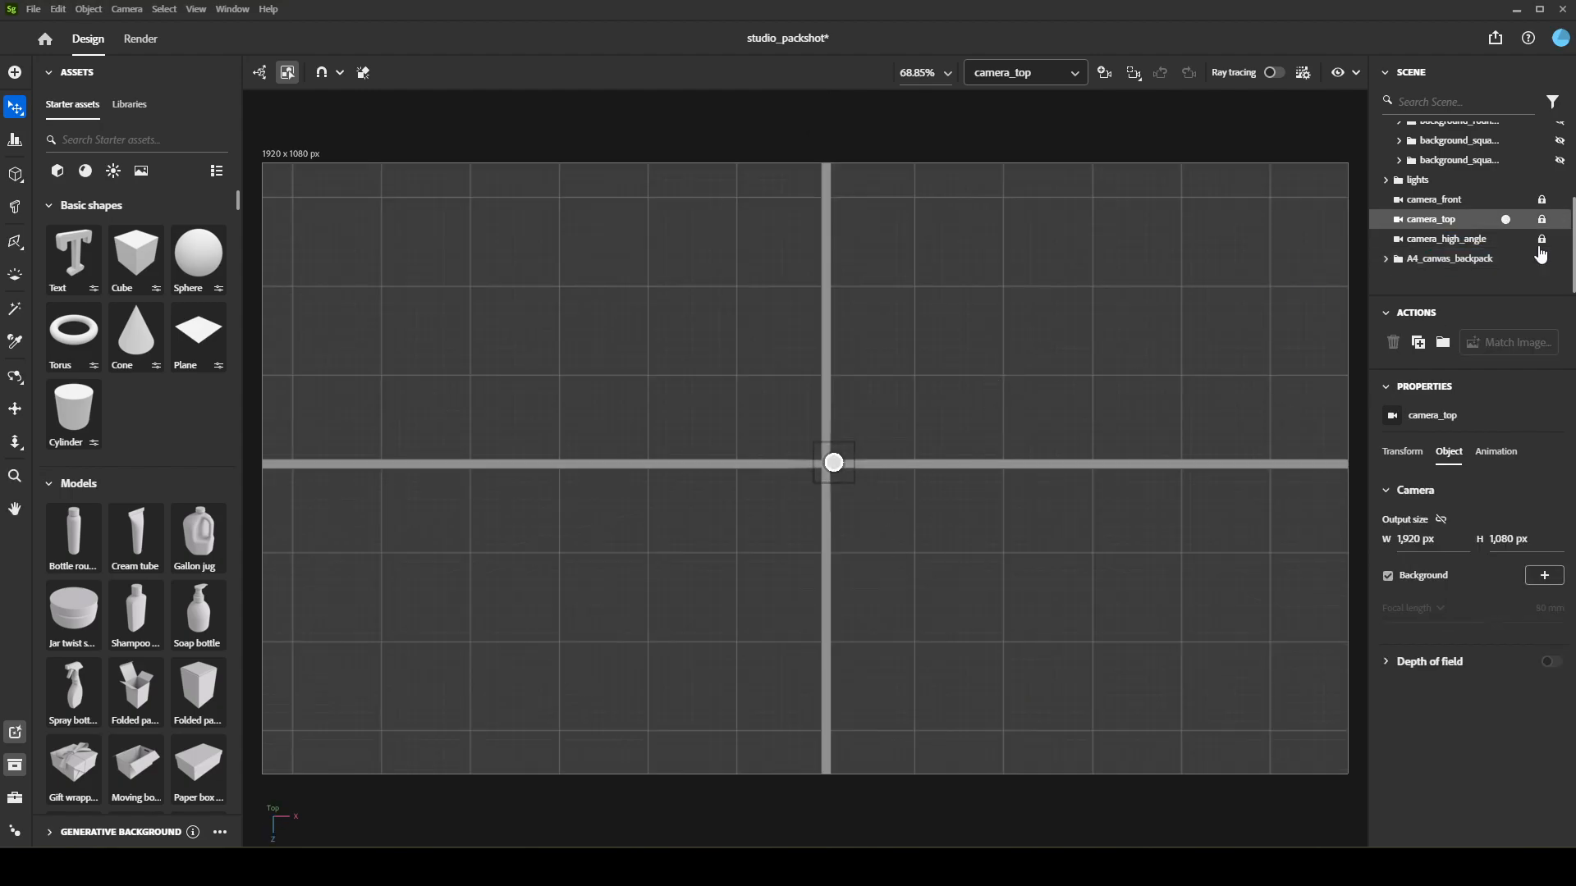
click(1506, 240)
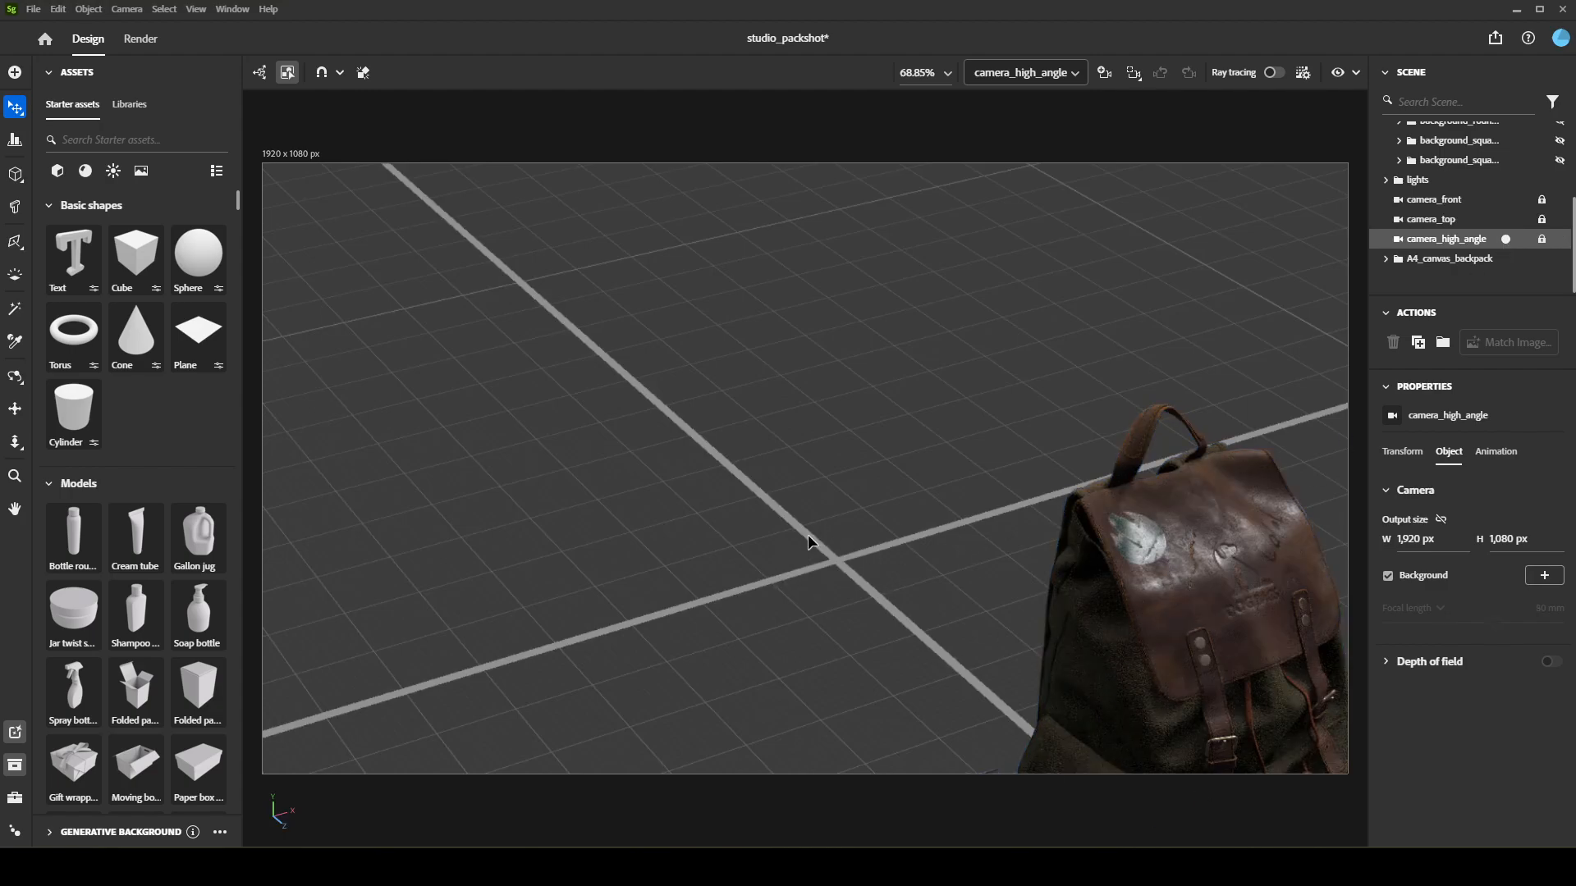
Move the backpack to the centre of the grid in the camera_high_angle view and check its placement through camera_top
click(1181, 702)
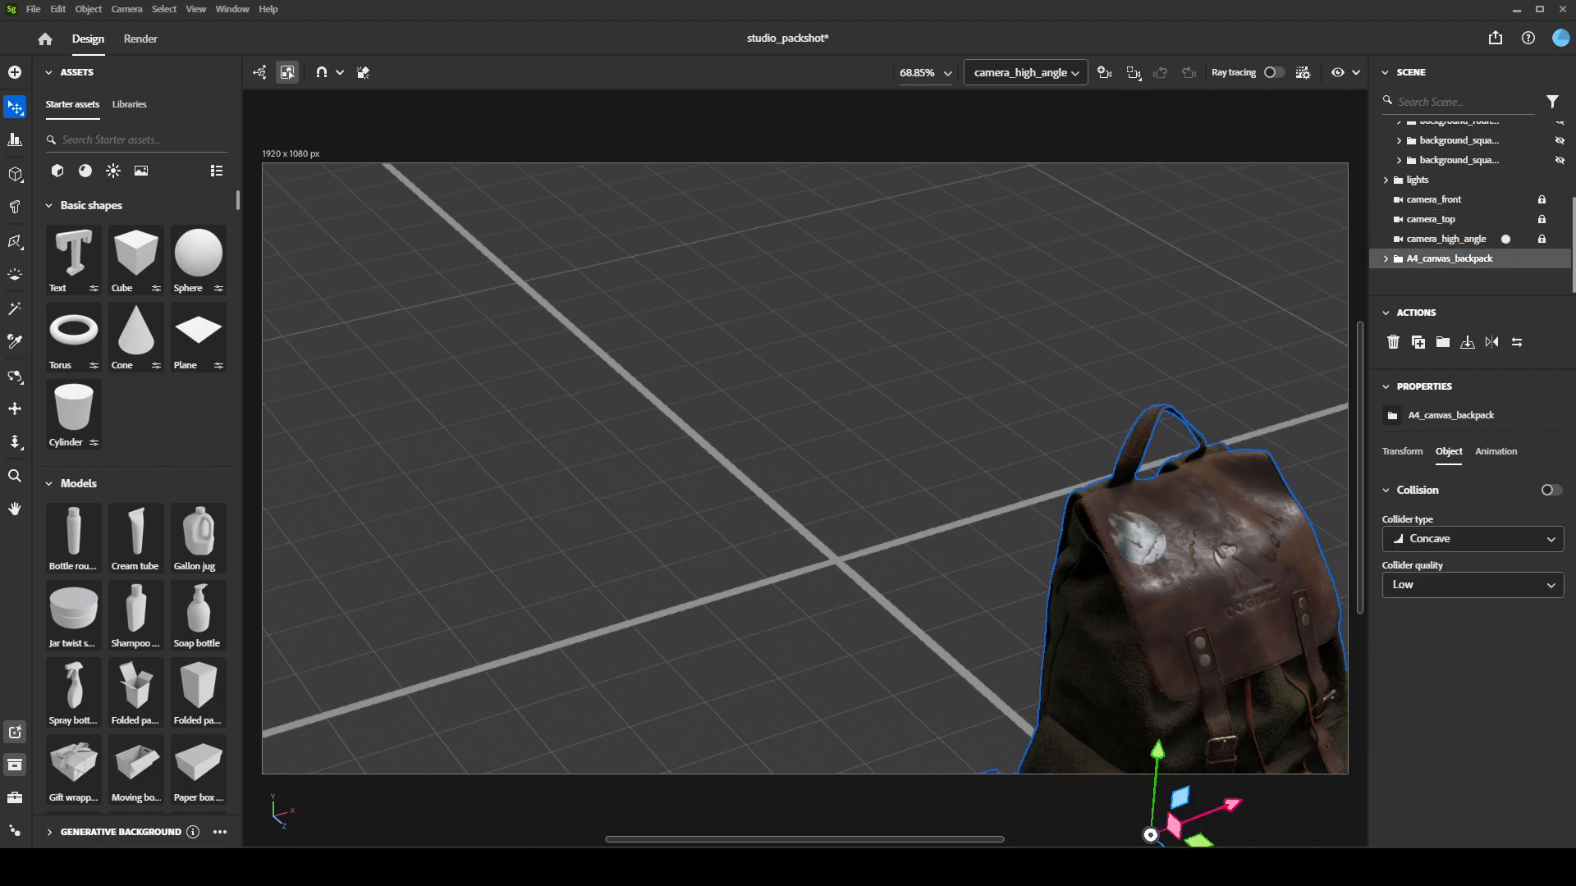
drag(1150, 836, 827, 552)
click(1506, 220)
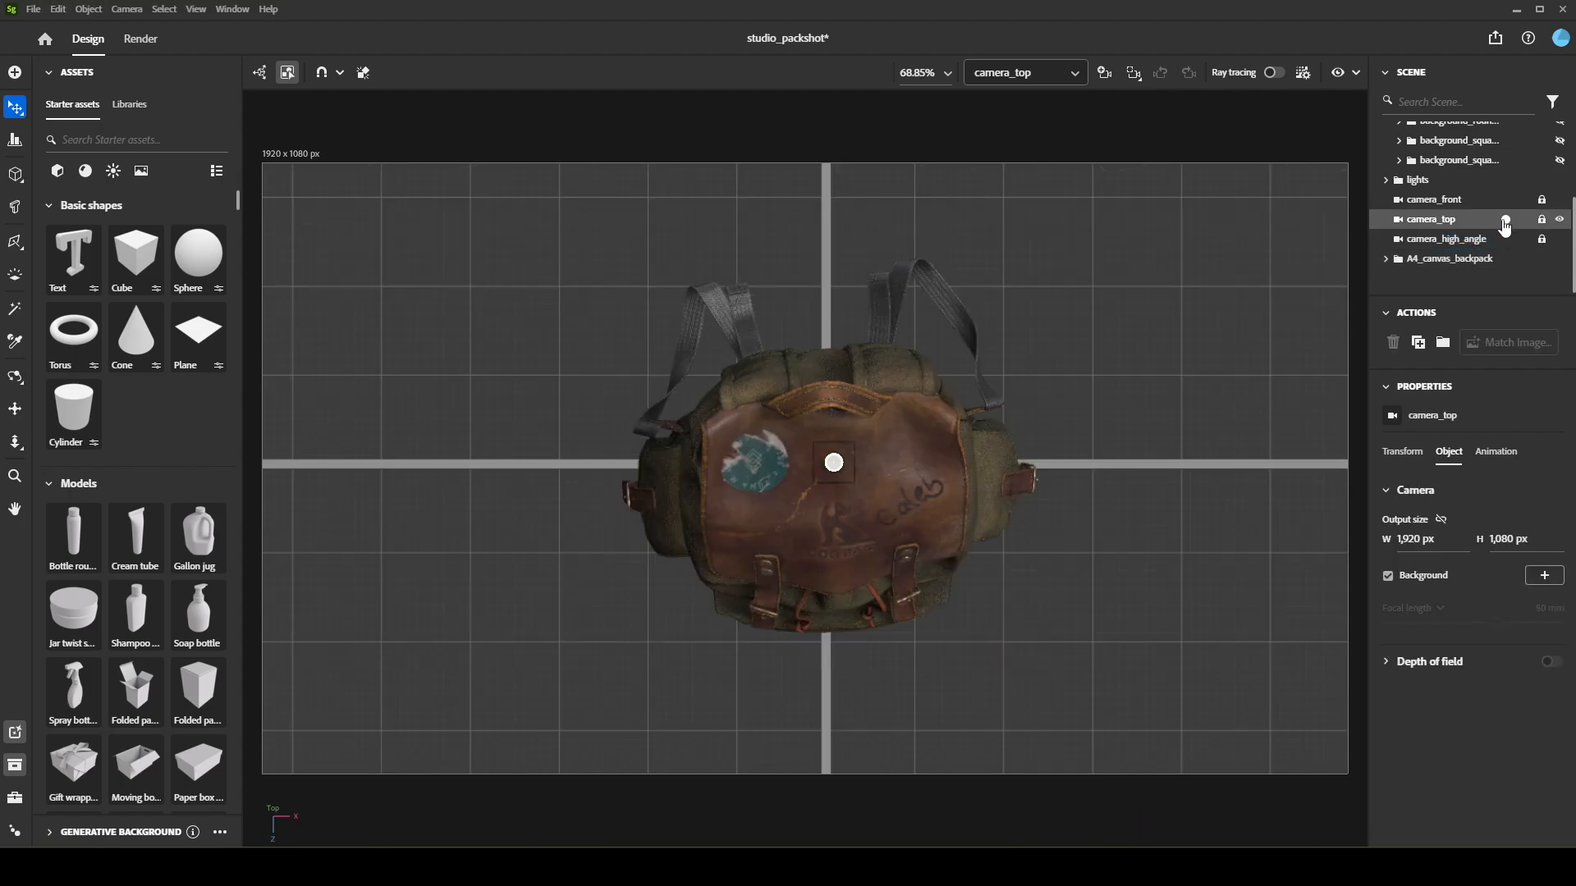
click(1506, 239)
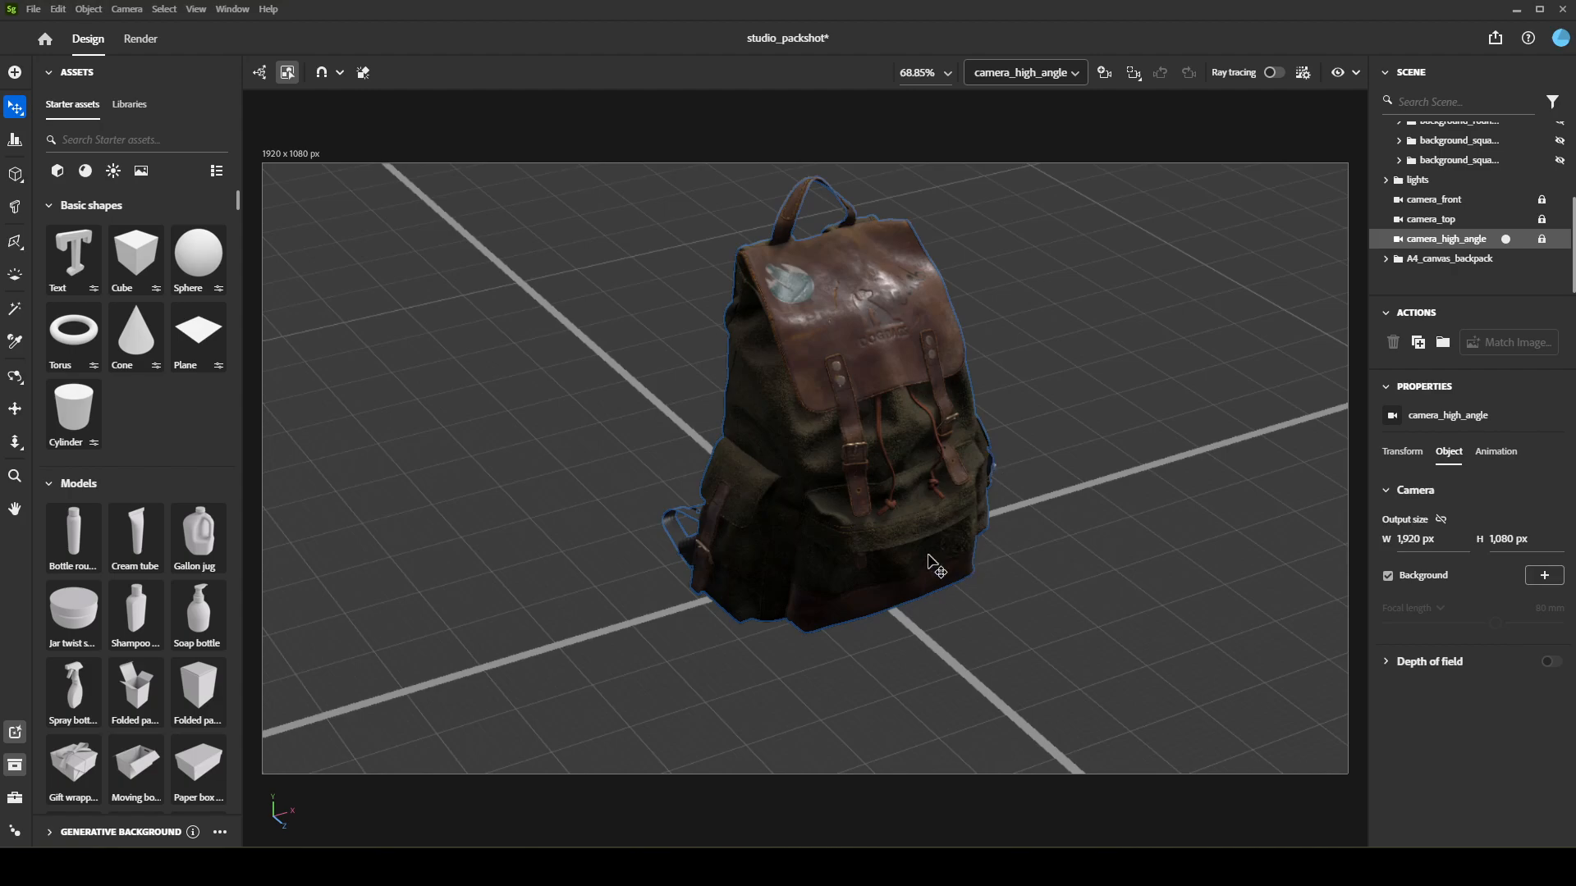
Scale the backpack up uniformly to about 134%, and reduce it slightly in the camera_front view so it fits the frame
click(930, 562)
drag(835, 548, 1073, 450)
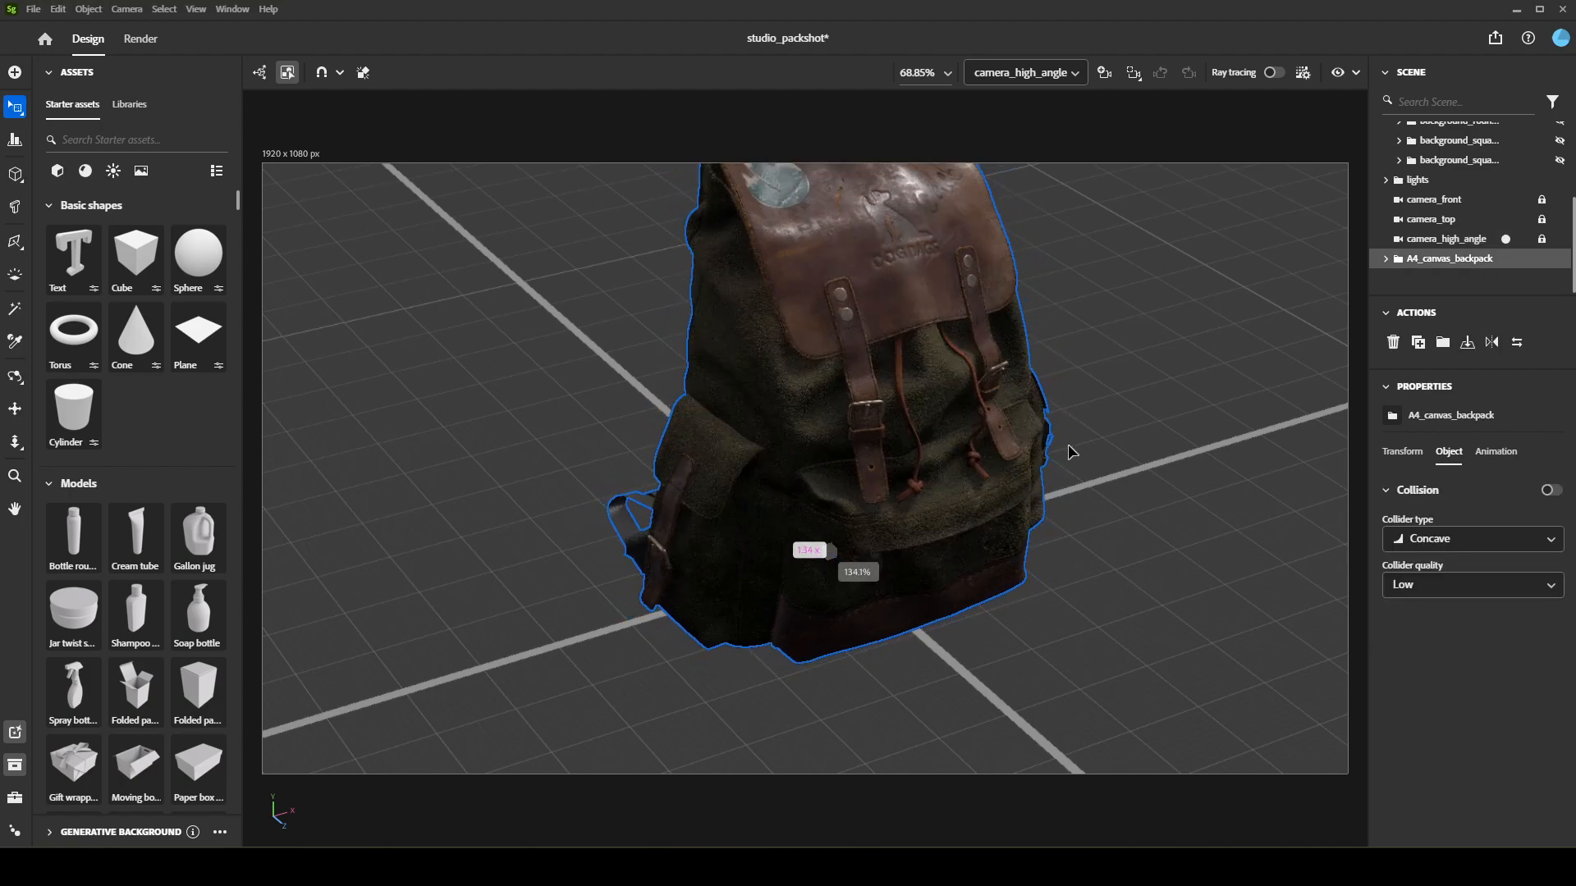
click(1505, 200)
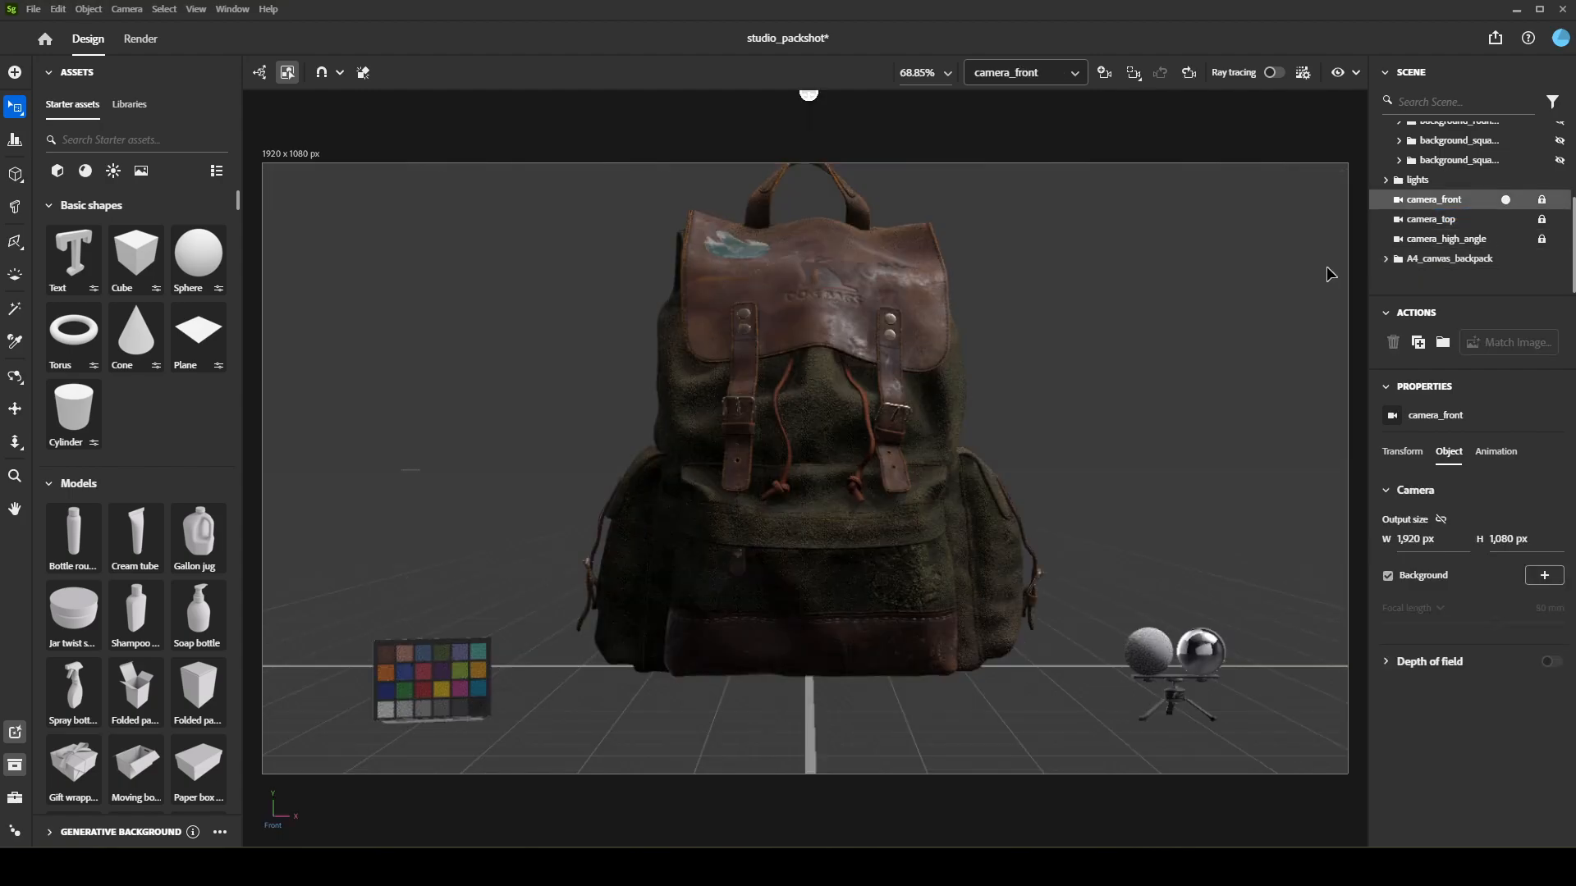
click(899, 626)
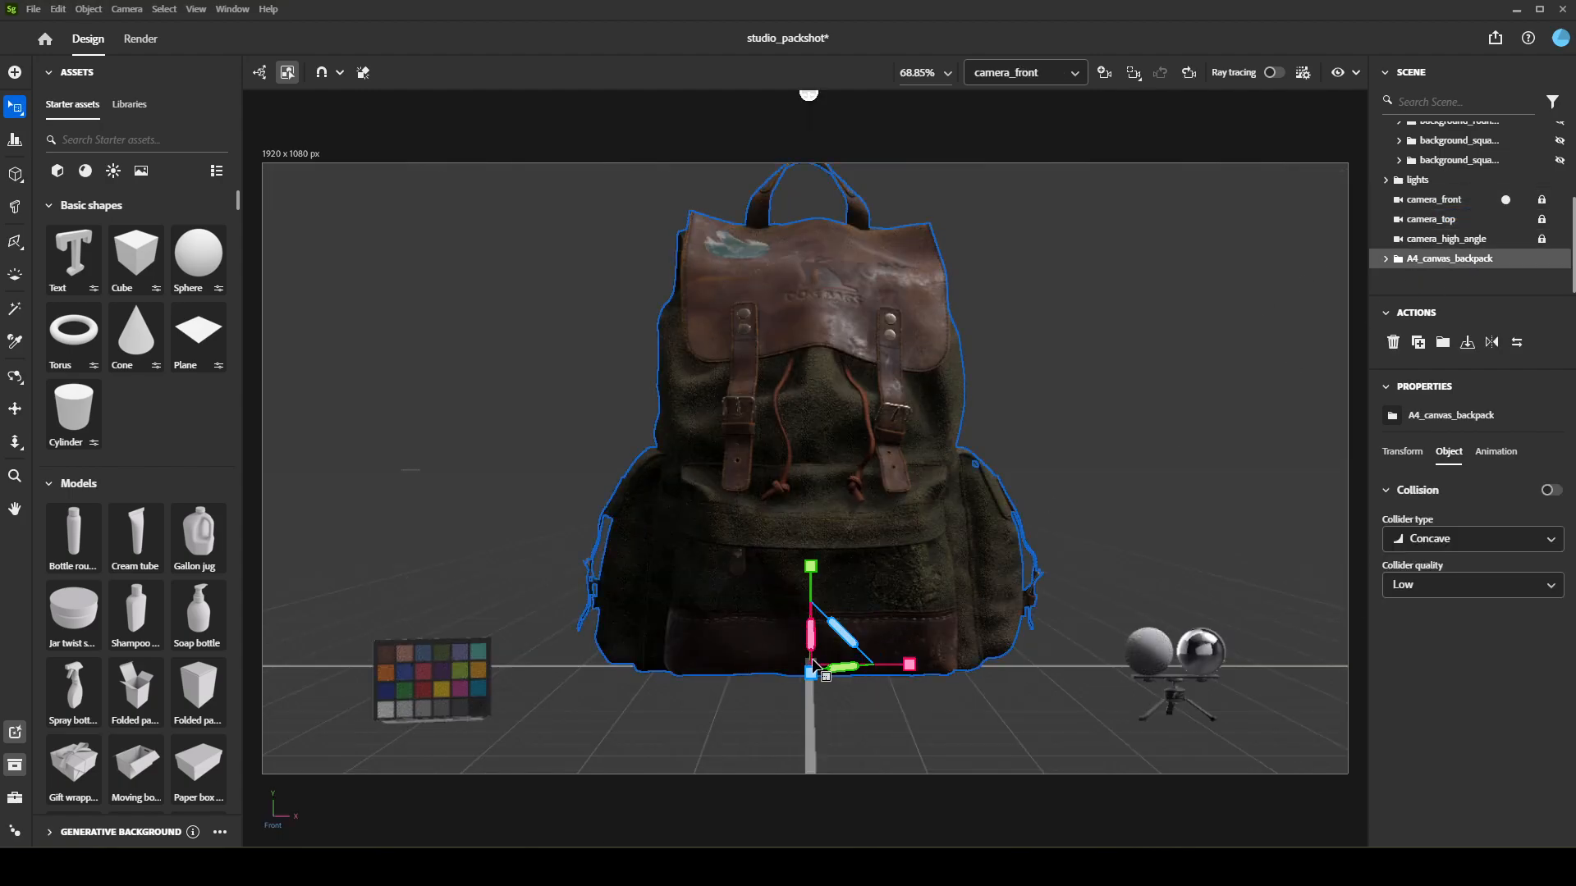
drag(814, 666, 789, 679)
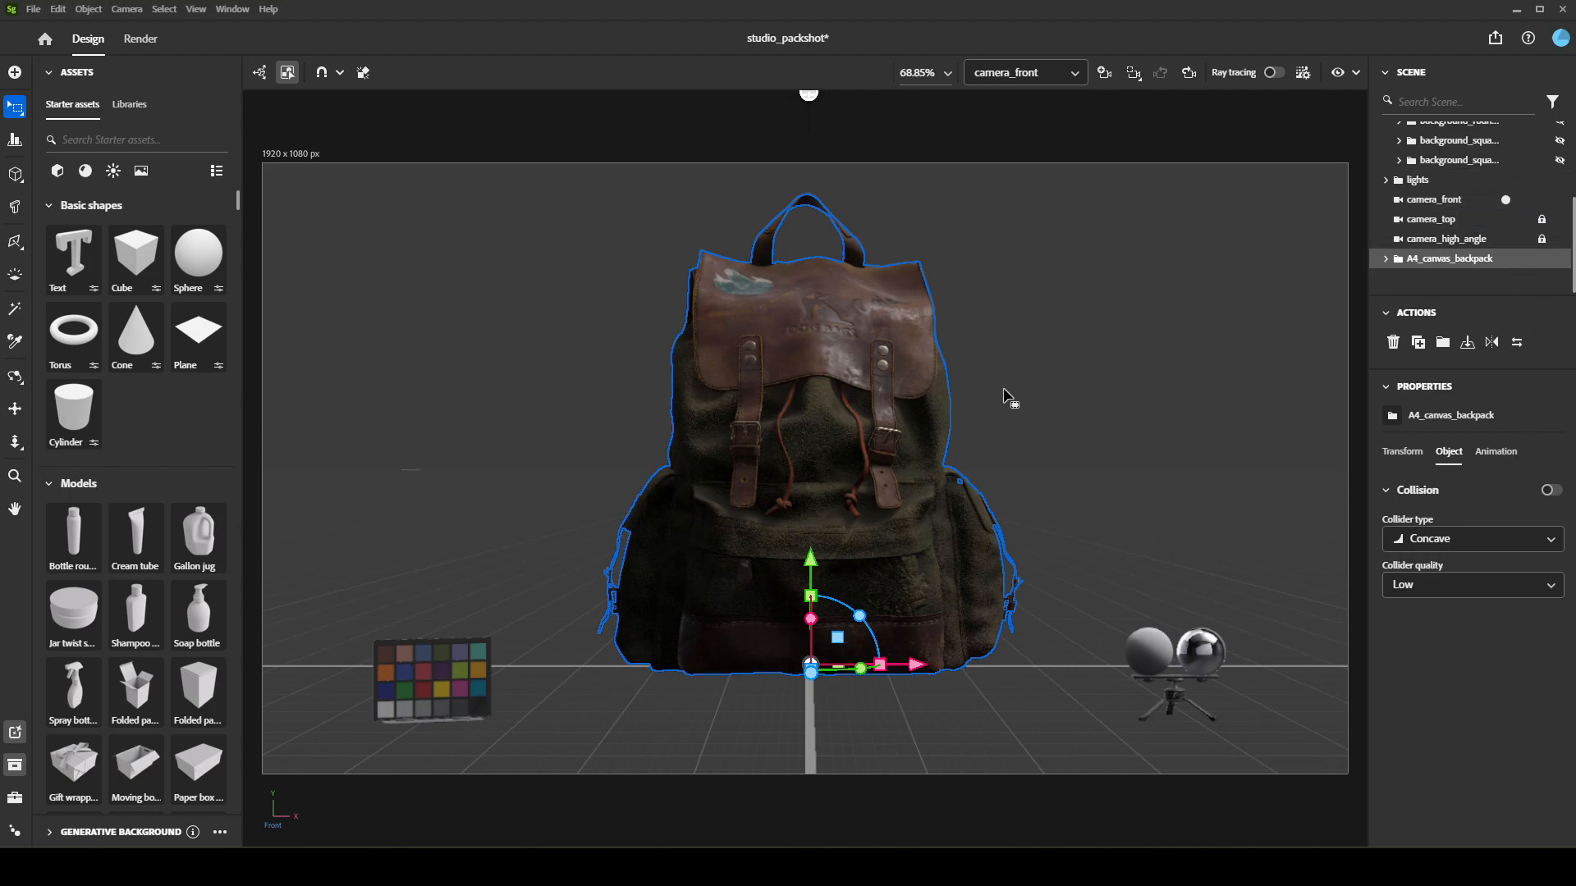
Unlock camera_front, move it slightly closer to the backpack, and lock it again
scroll(943, 406, up, 3)
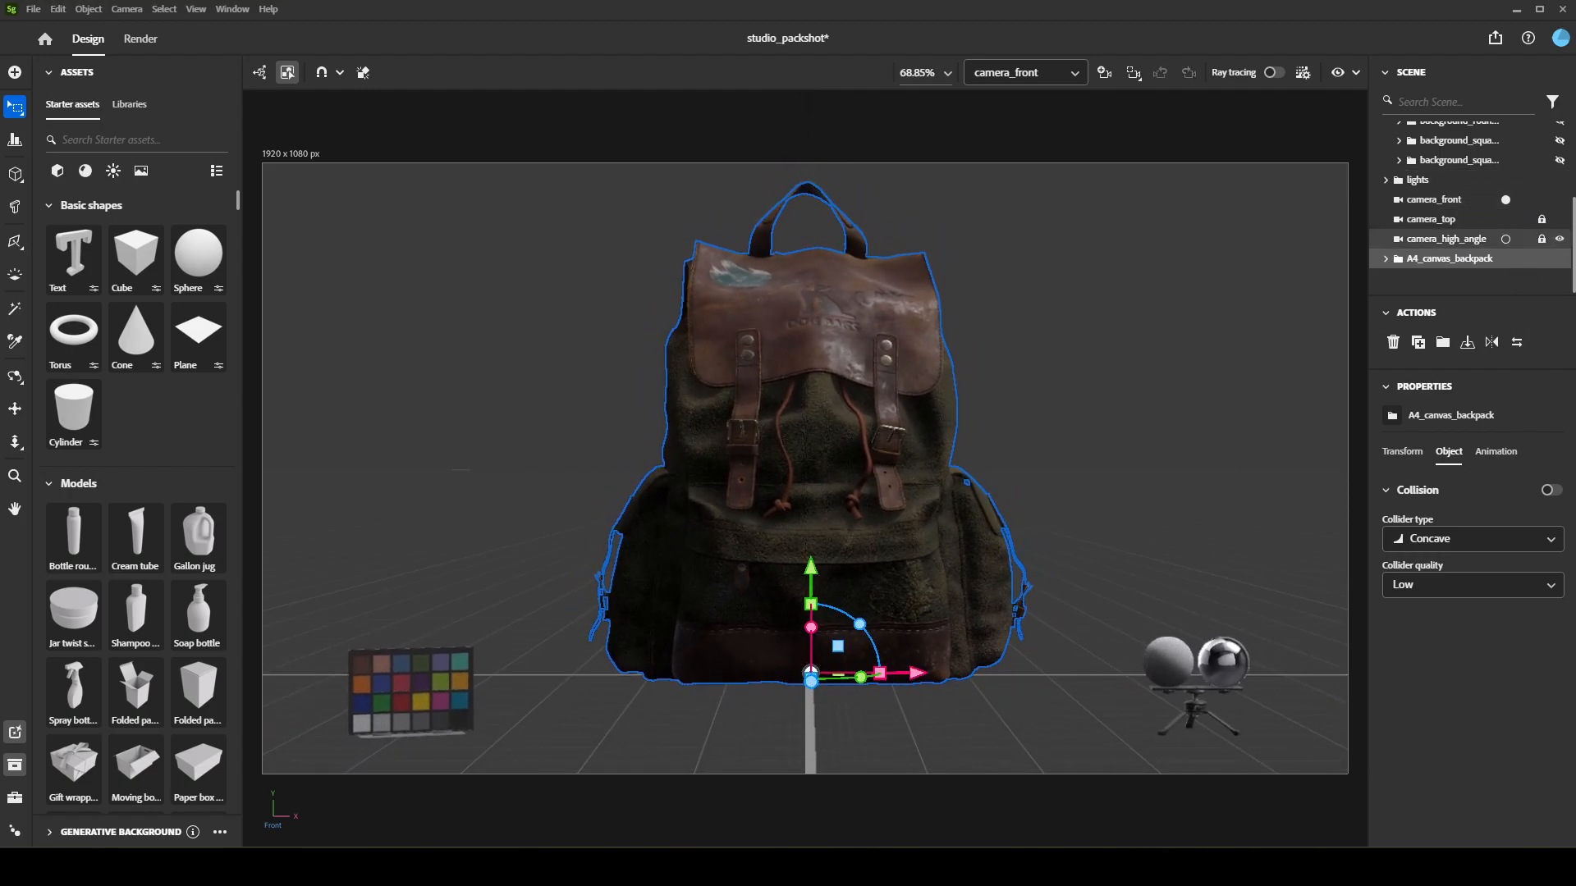
click(1541, 200)
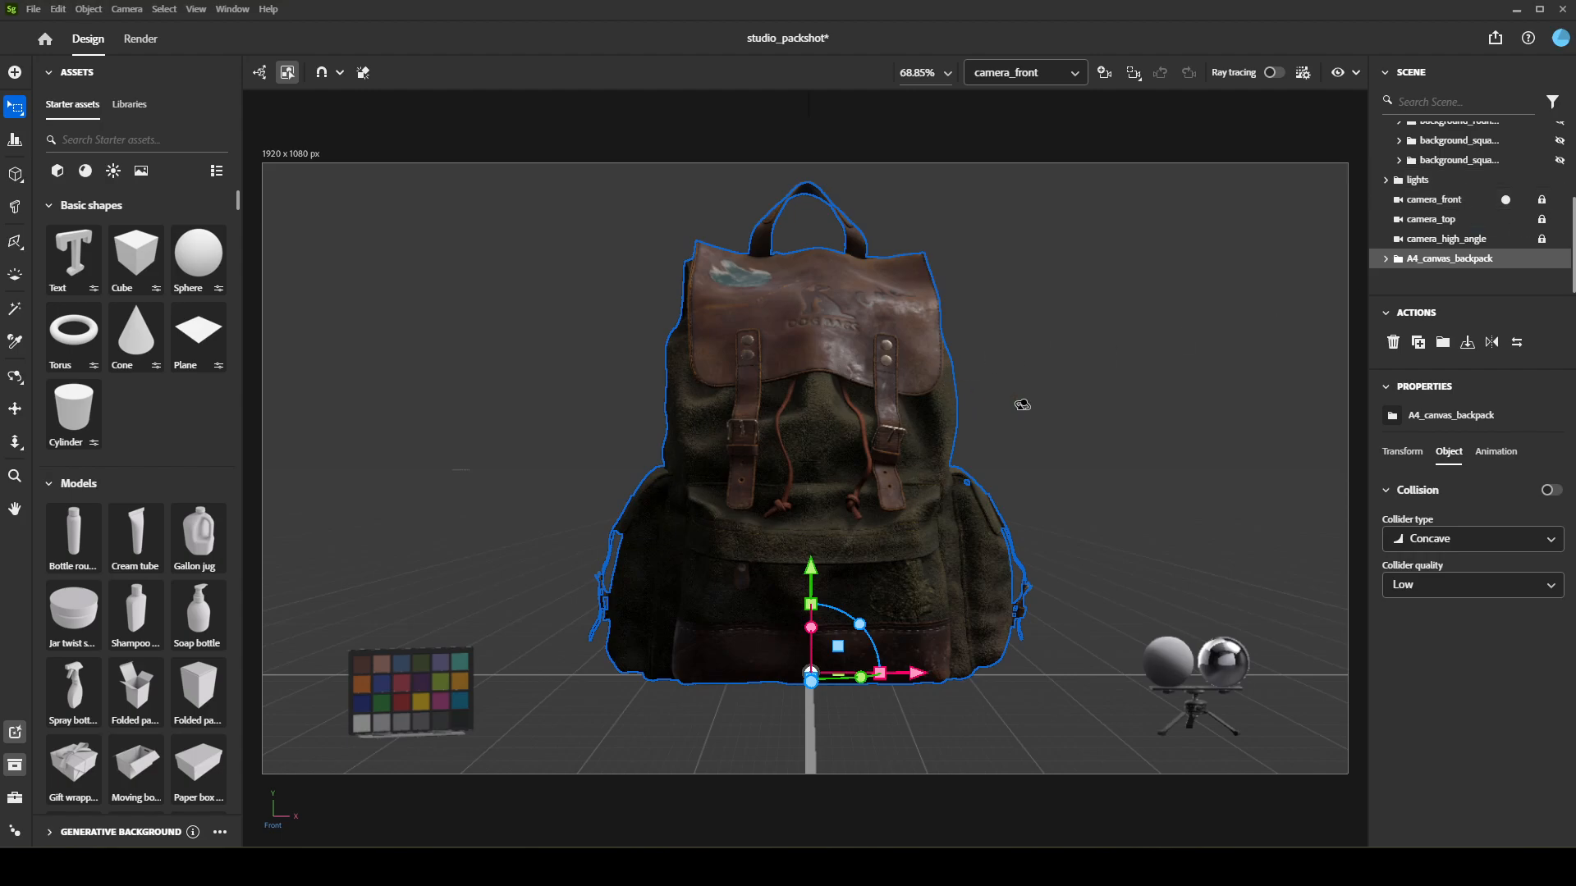
Examine the backpack's lower front and side pouch up close through the viewport camera
click(1505, 203)
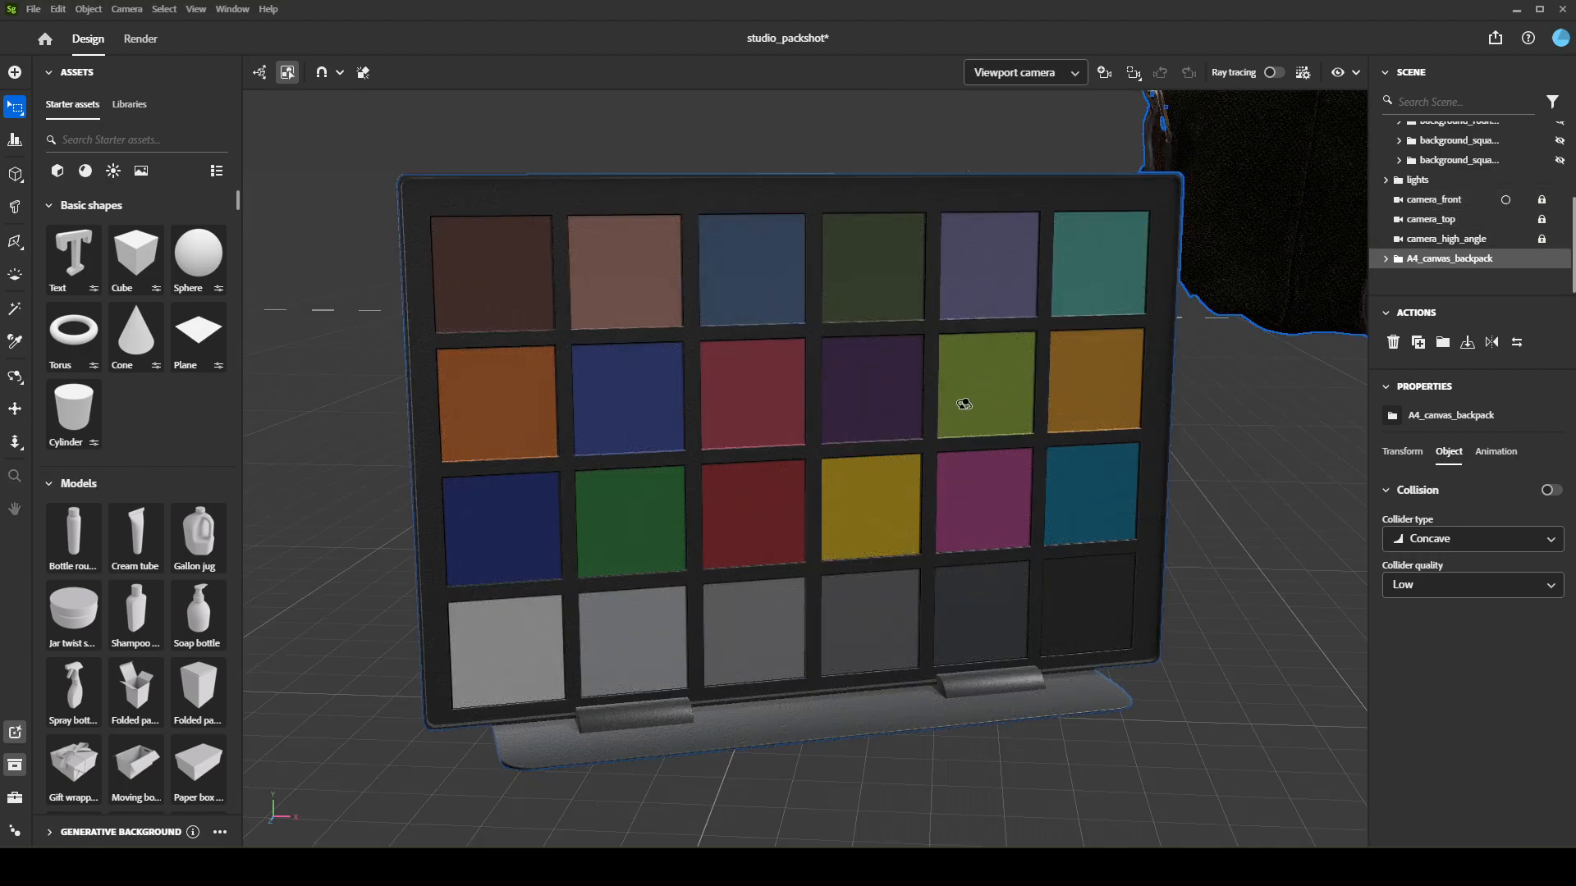
key(f)
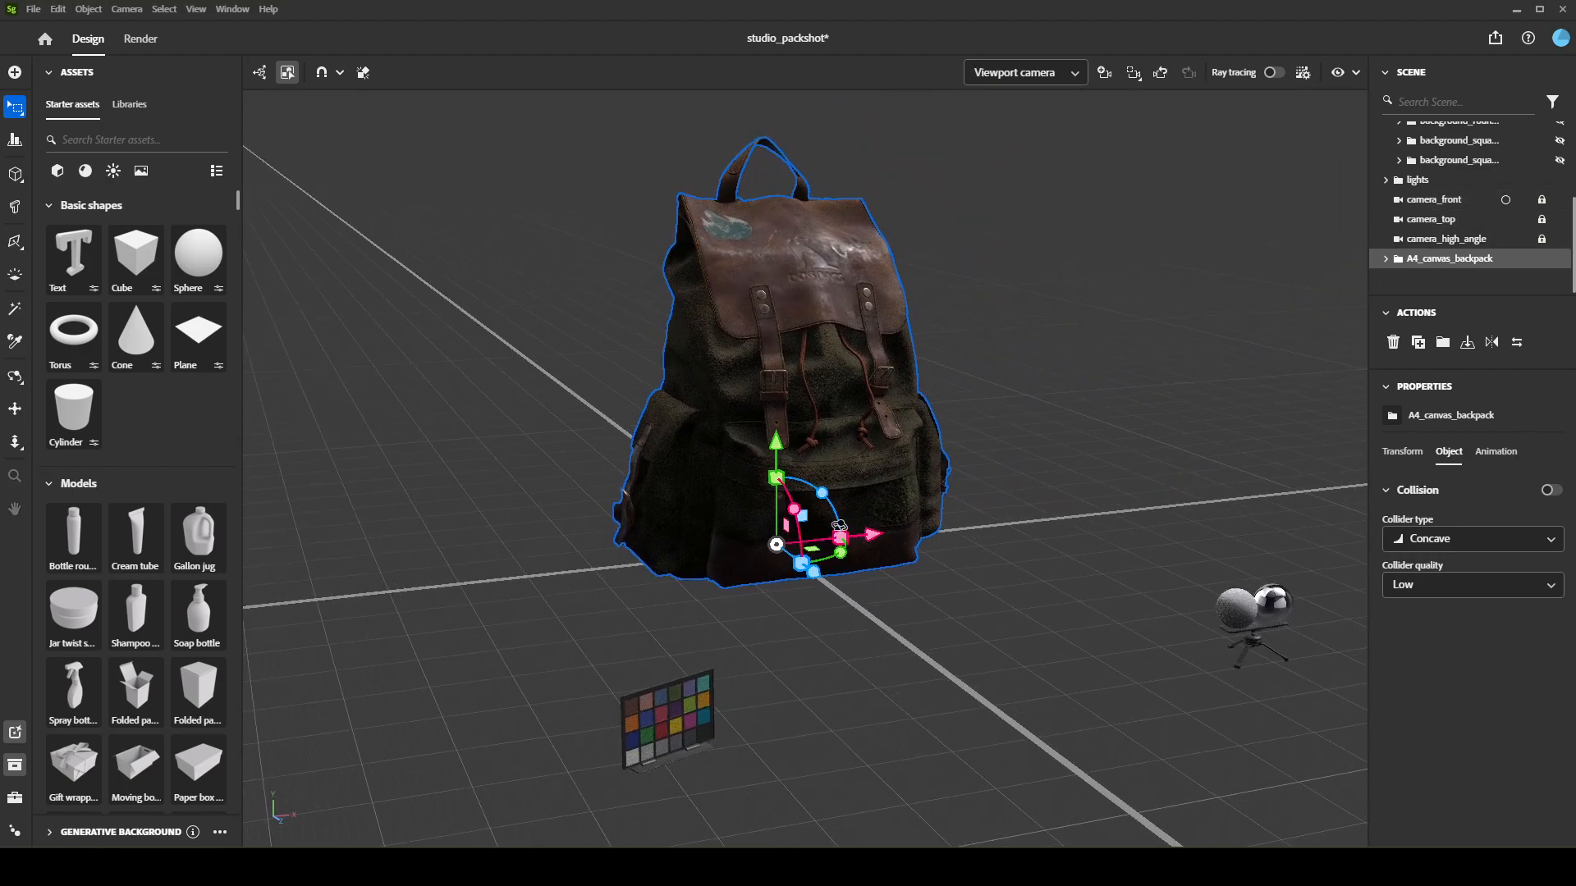
alt+drag(839, 525, 776, 513)
alt+right_drag(776, 513, 1088, 476)
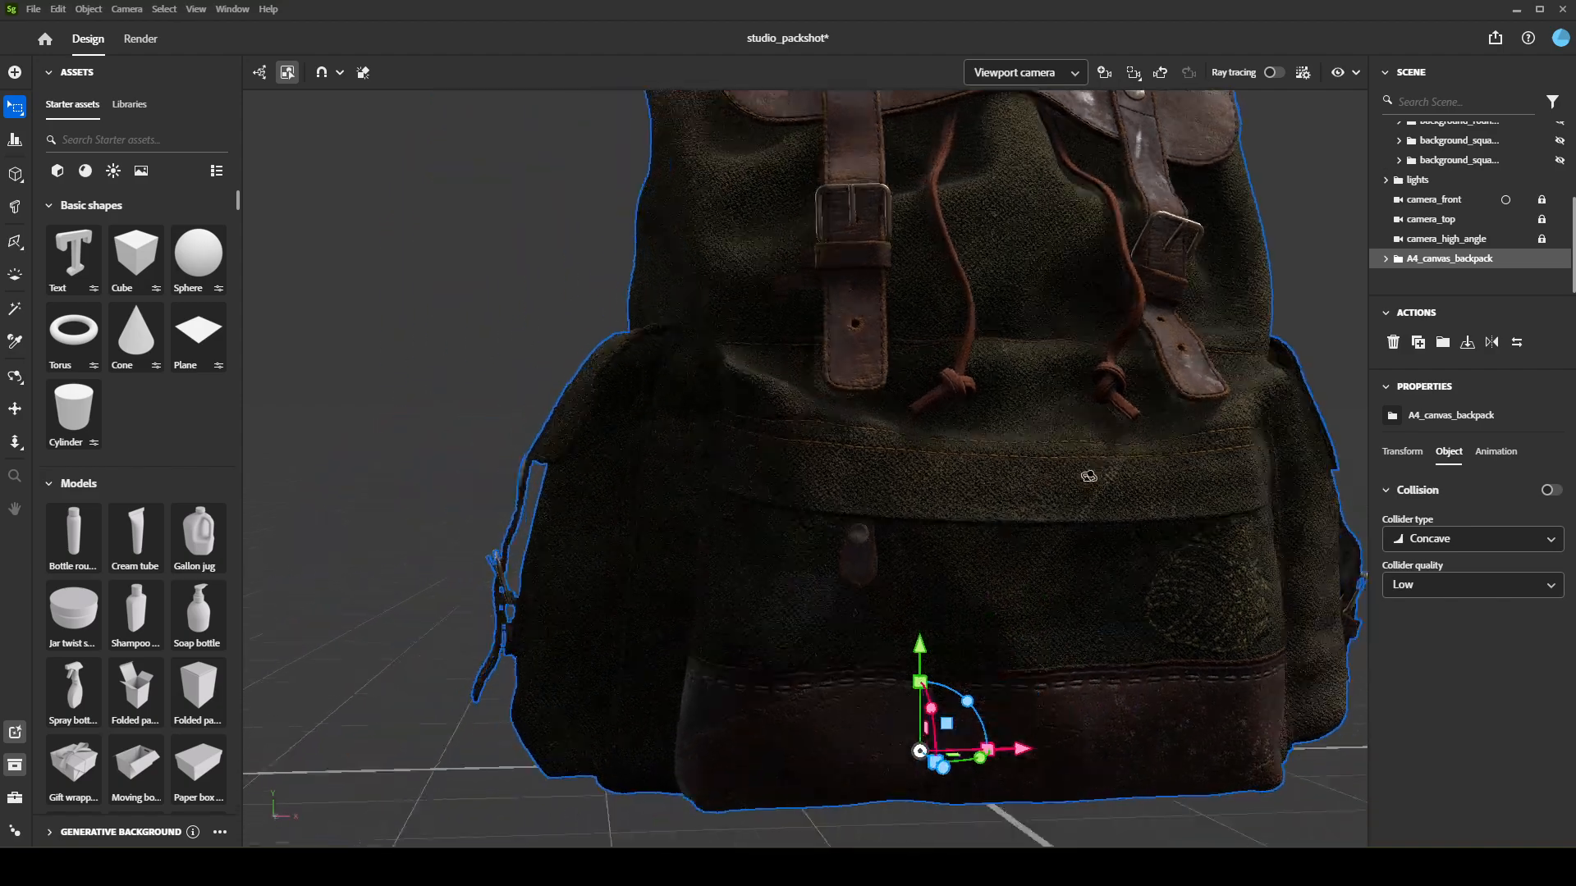
alt+drag(1088, 476, 898, 502)
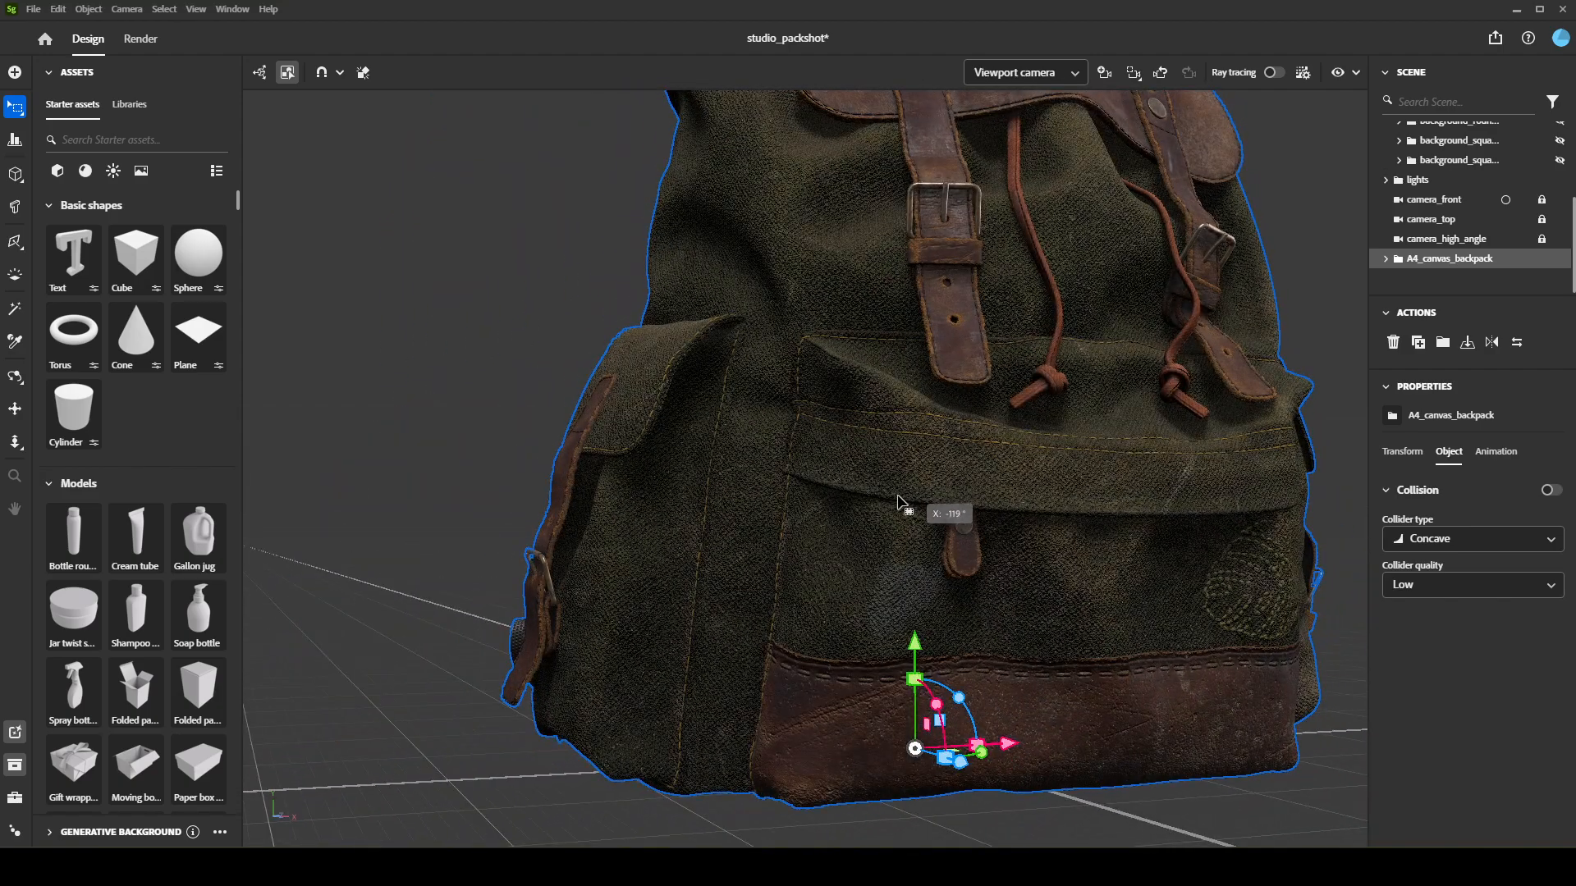
alt+middle_drag(985, 503, 917, 558)
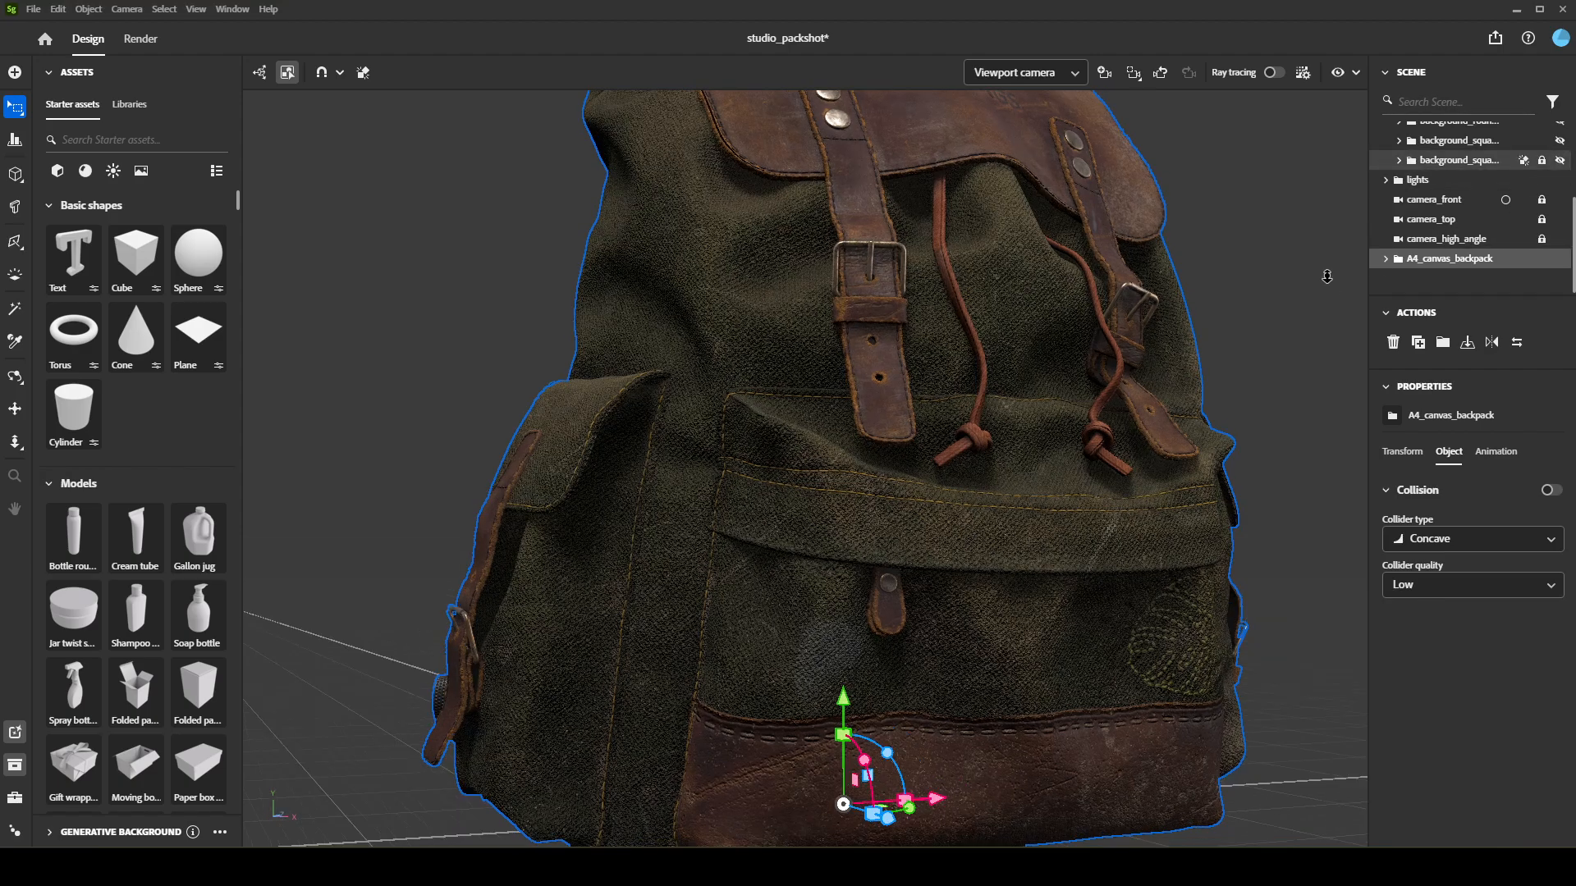
alt+middle_drag(1171, 401, 1171, 355)
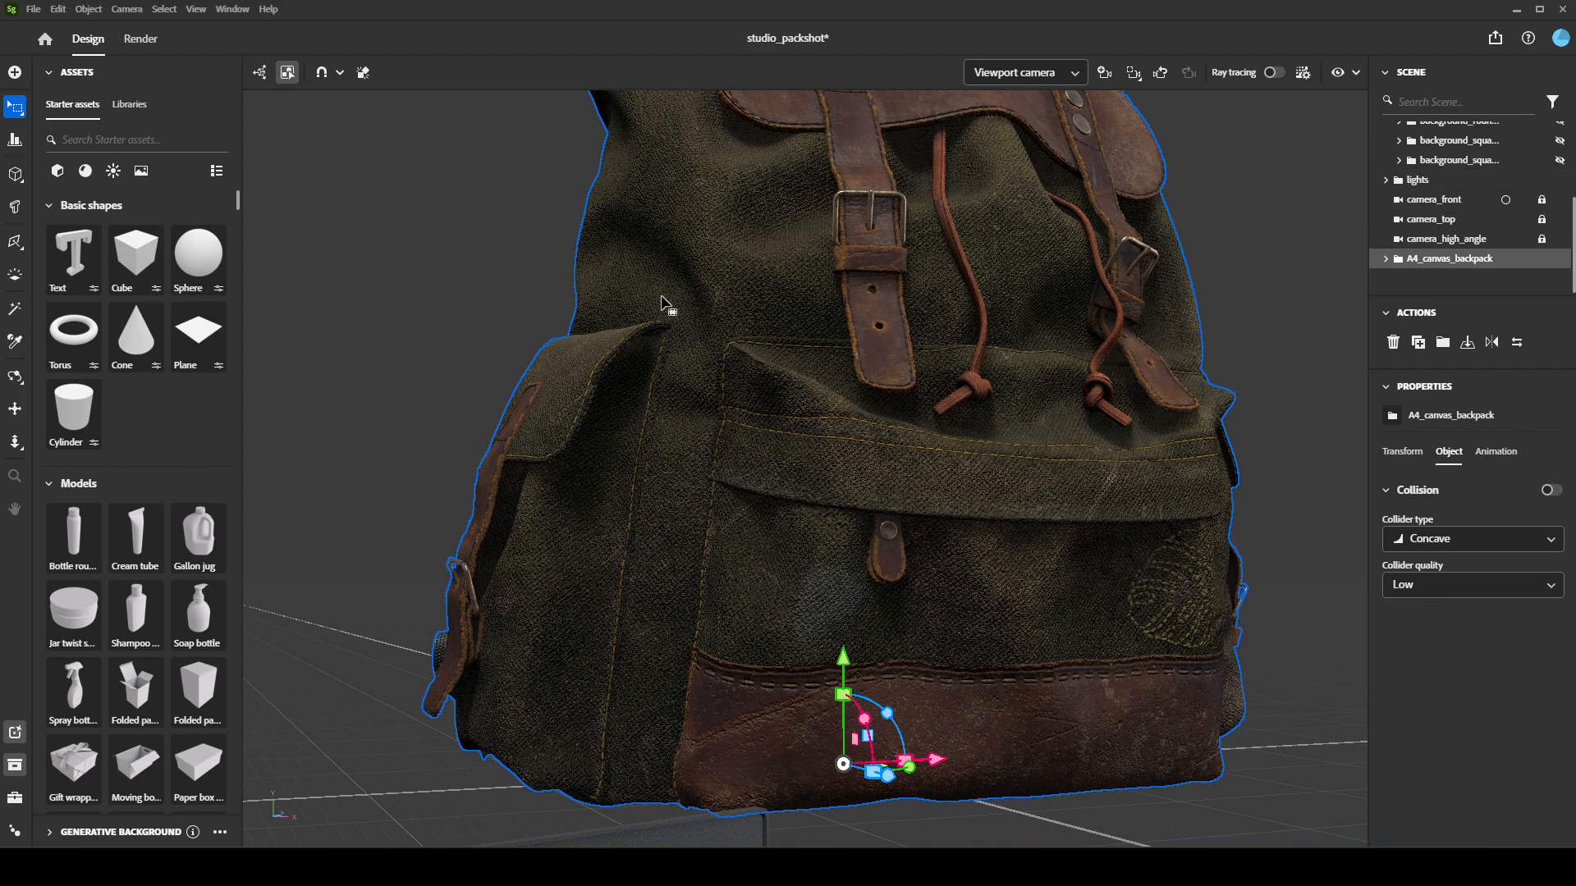
Deselect the backpack and hide the grid in the viewport
click(1282, 321)
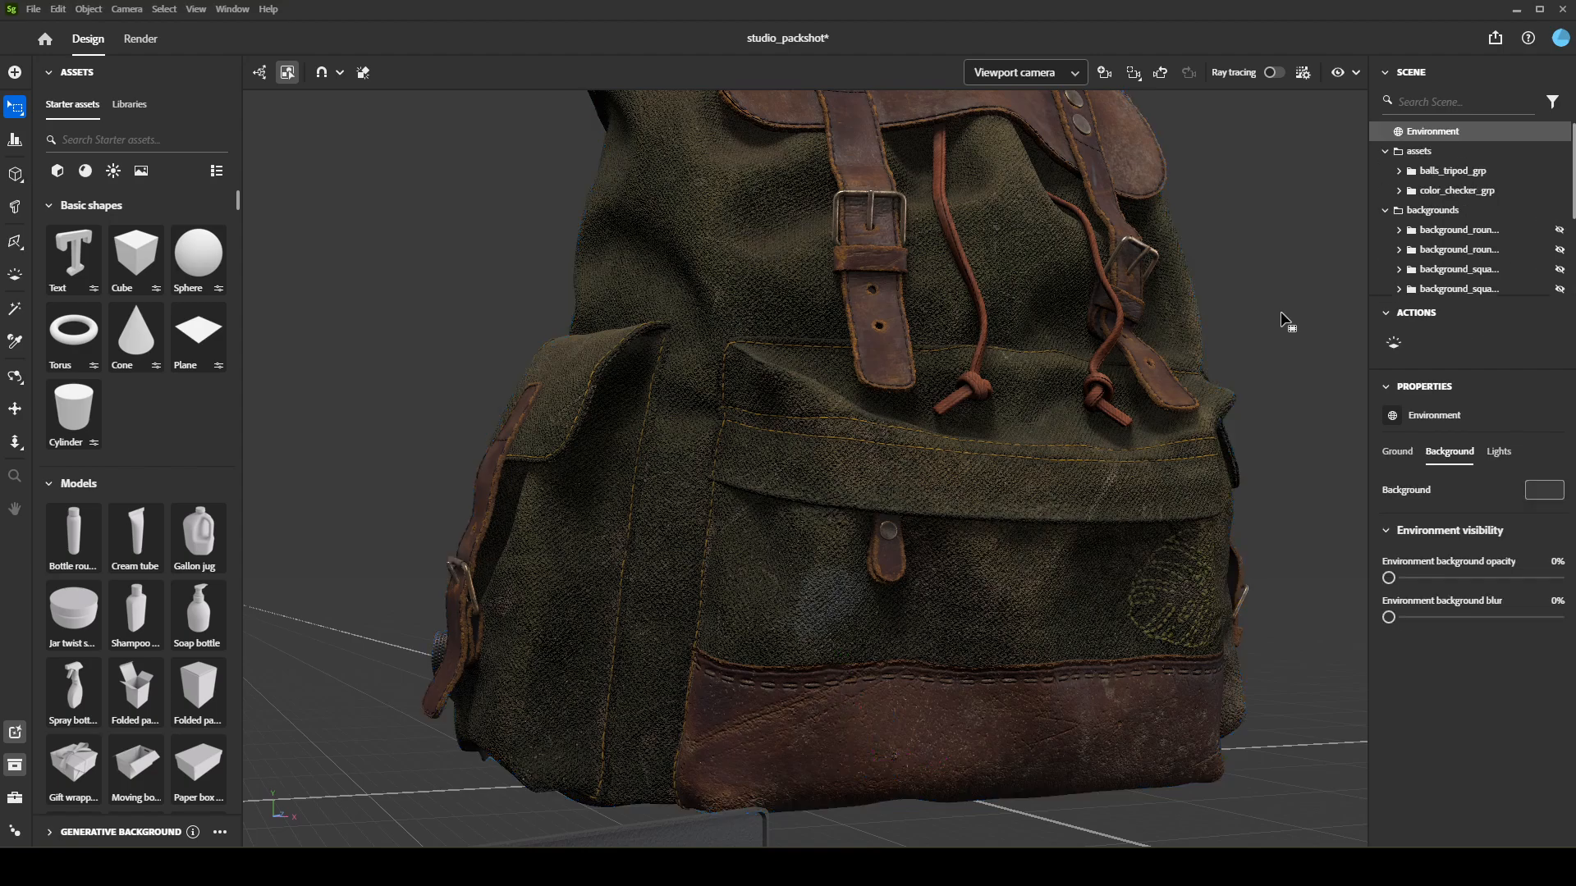
alt+drag(1298, 322, 1274, 322)
click(1355, 72)
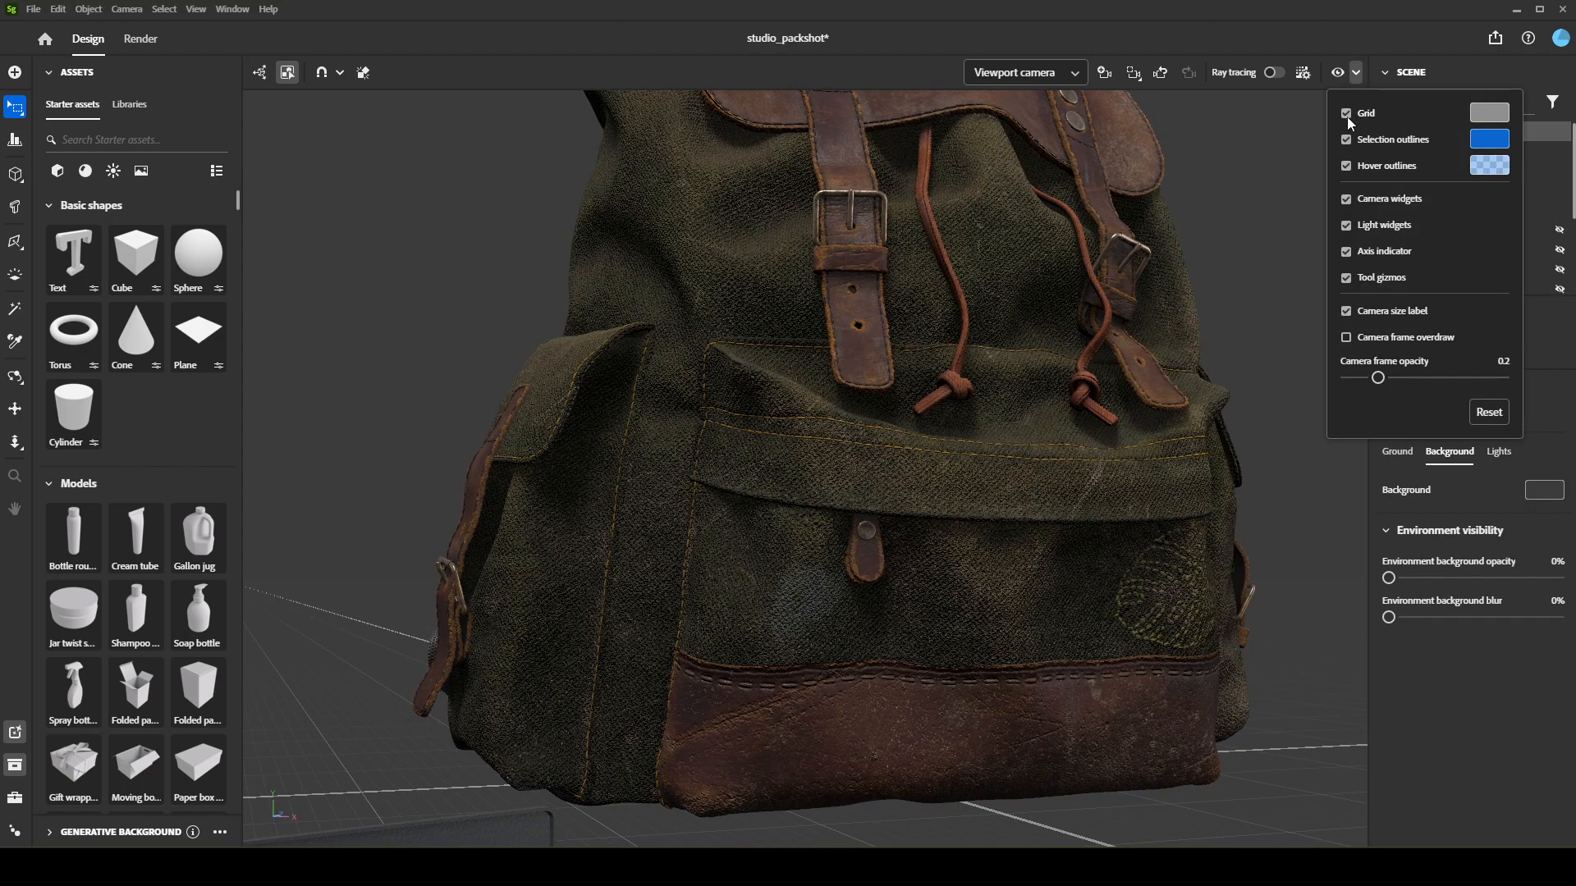
click(1346, 114)
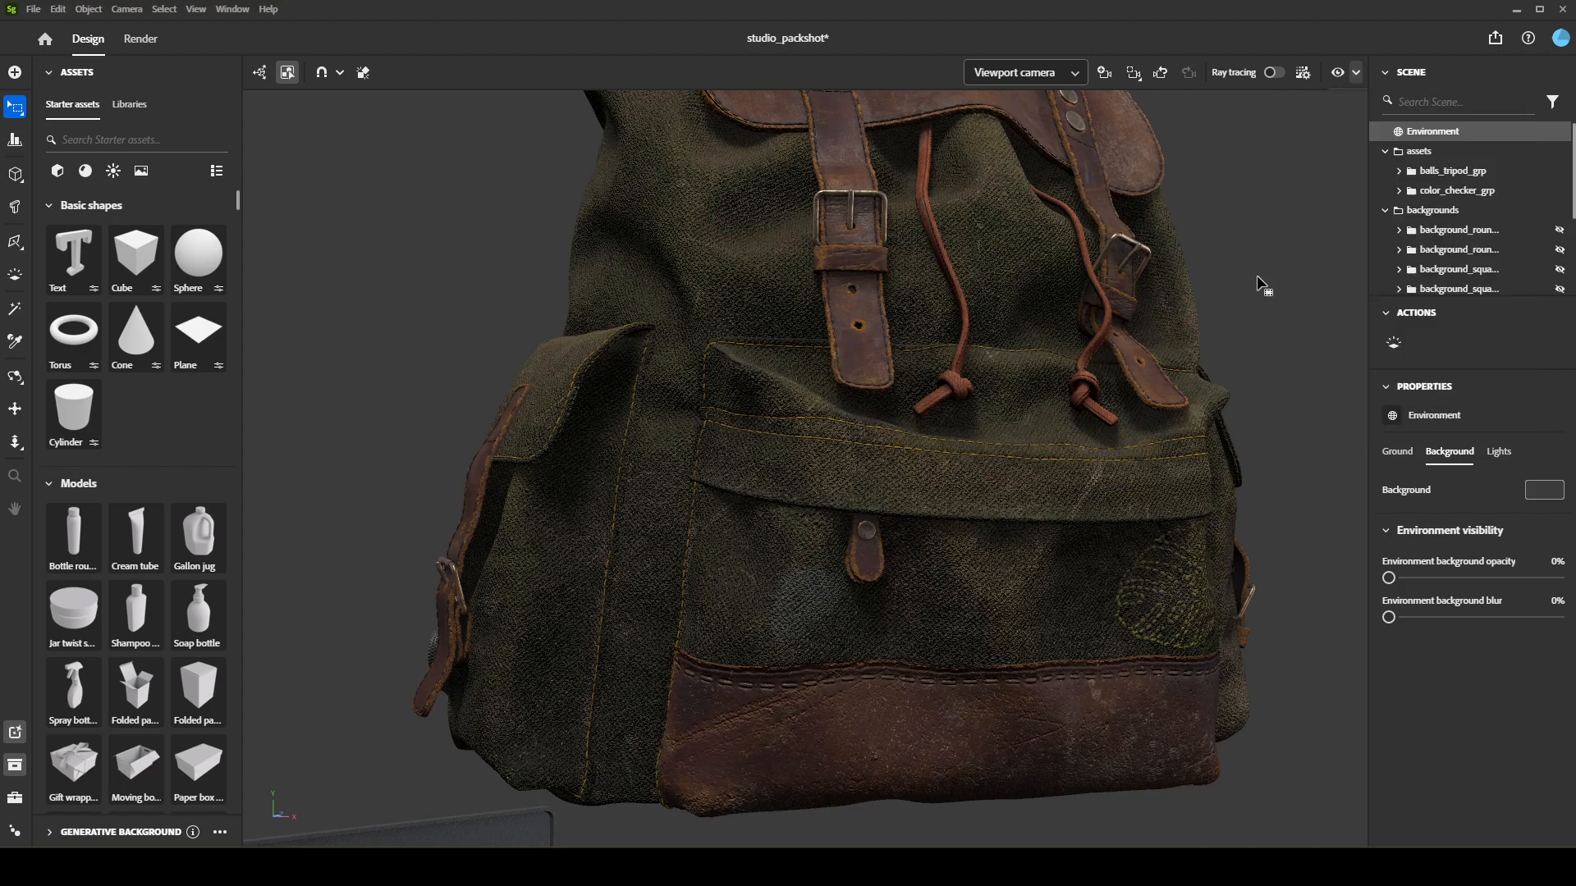
Turn off group selection, select the front_pouch object, and widen the area showing its properties
alt+drag(1217, 259, 1171, 411)
alt+right_drag(673, 455, 492, 401)
alt+drag(493, 400, 692, 330)
alt+right_drag(693, 331, 696, 364)
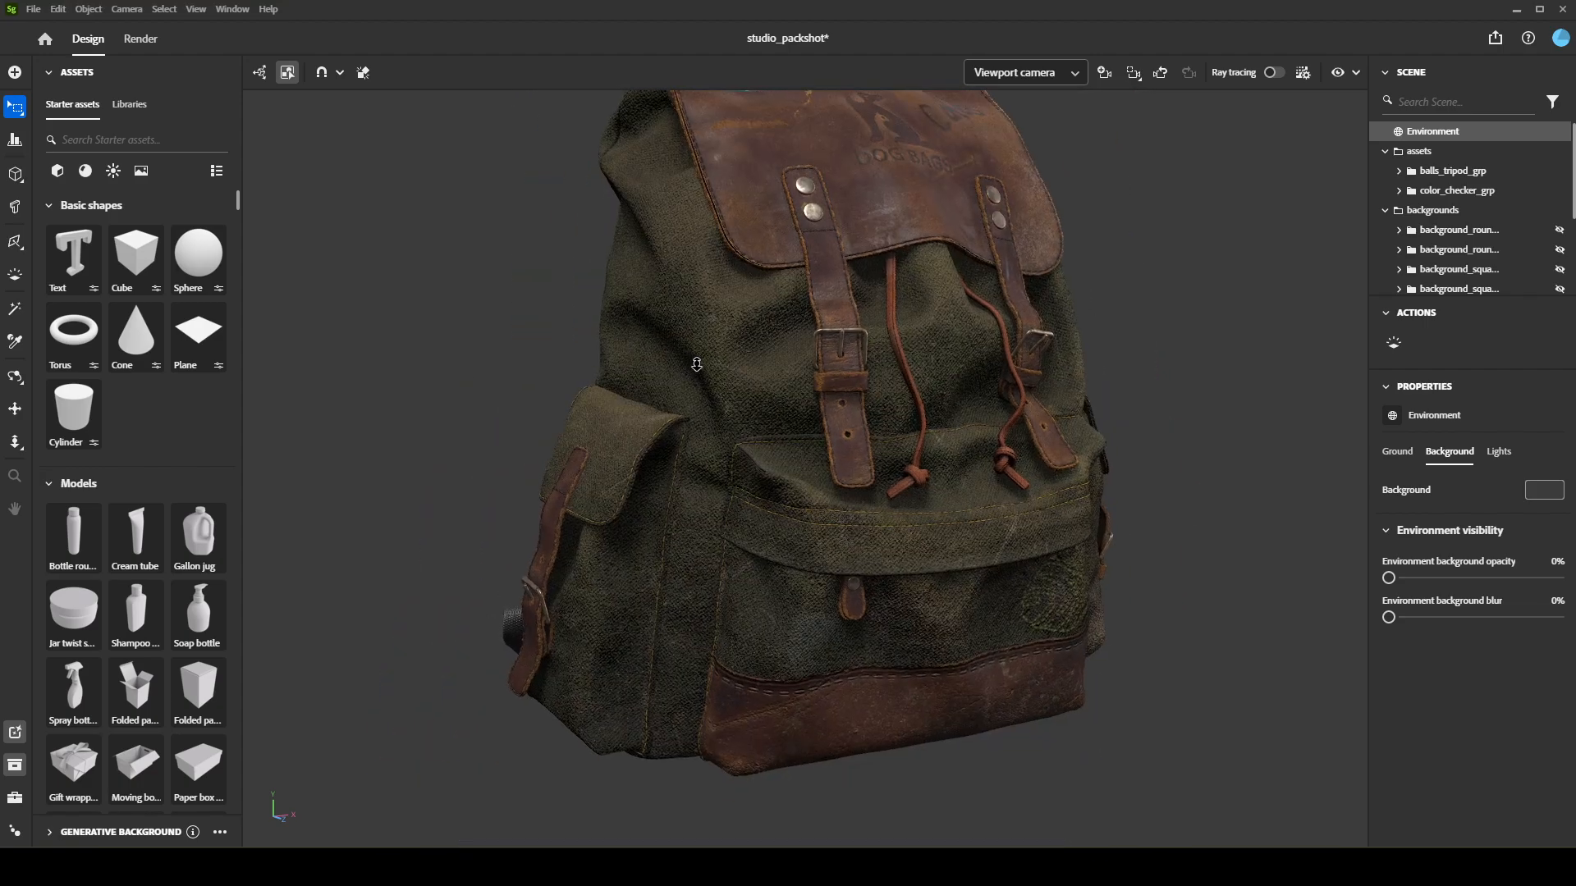
alt+drag(696, 364, 794, 383)
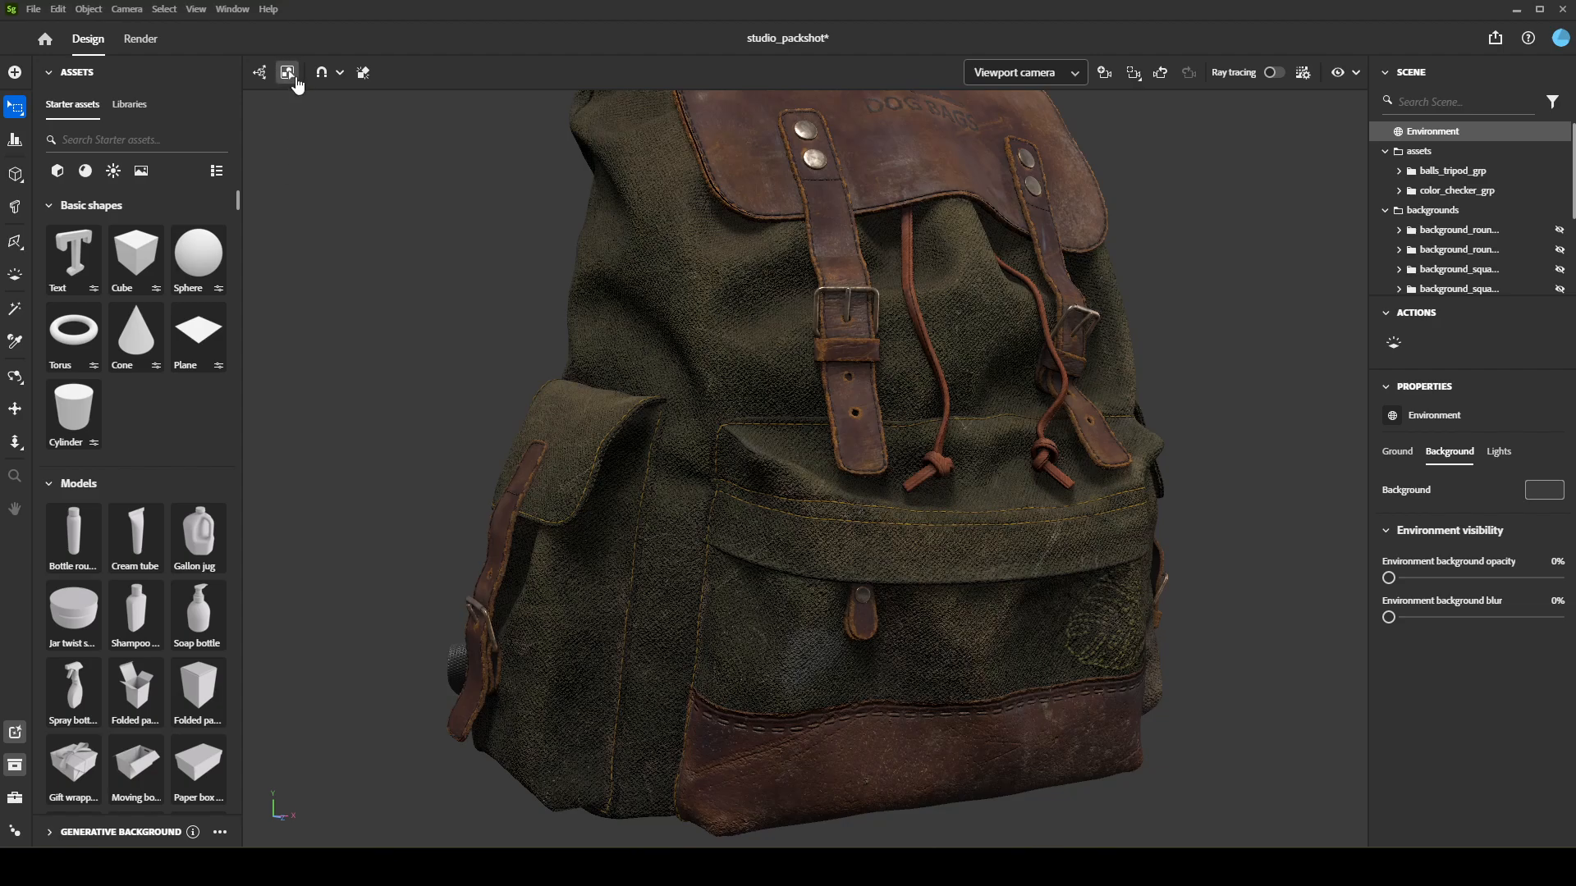
click(771, 616)
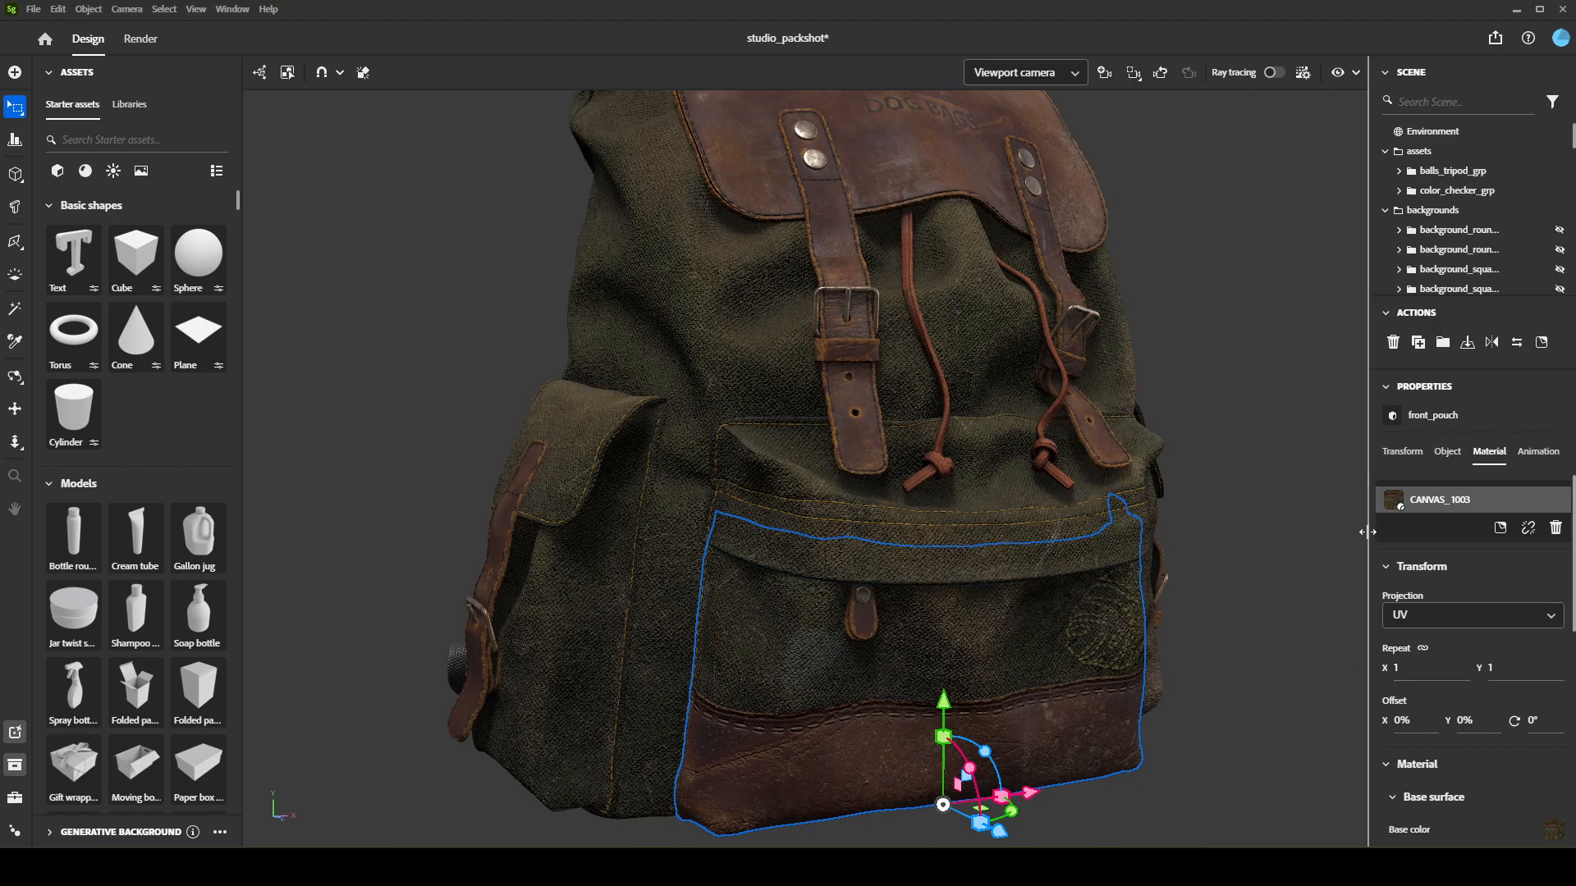
drag(1368, 531, 1242, 530)
Set the Normal scale of the front_pouch material CANVAS_1003 to 0.35 and deselect the pouch
scroll(1321, 662, down, 5)
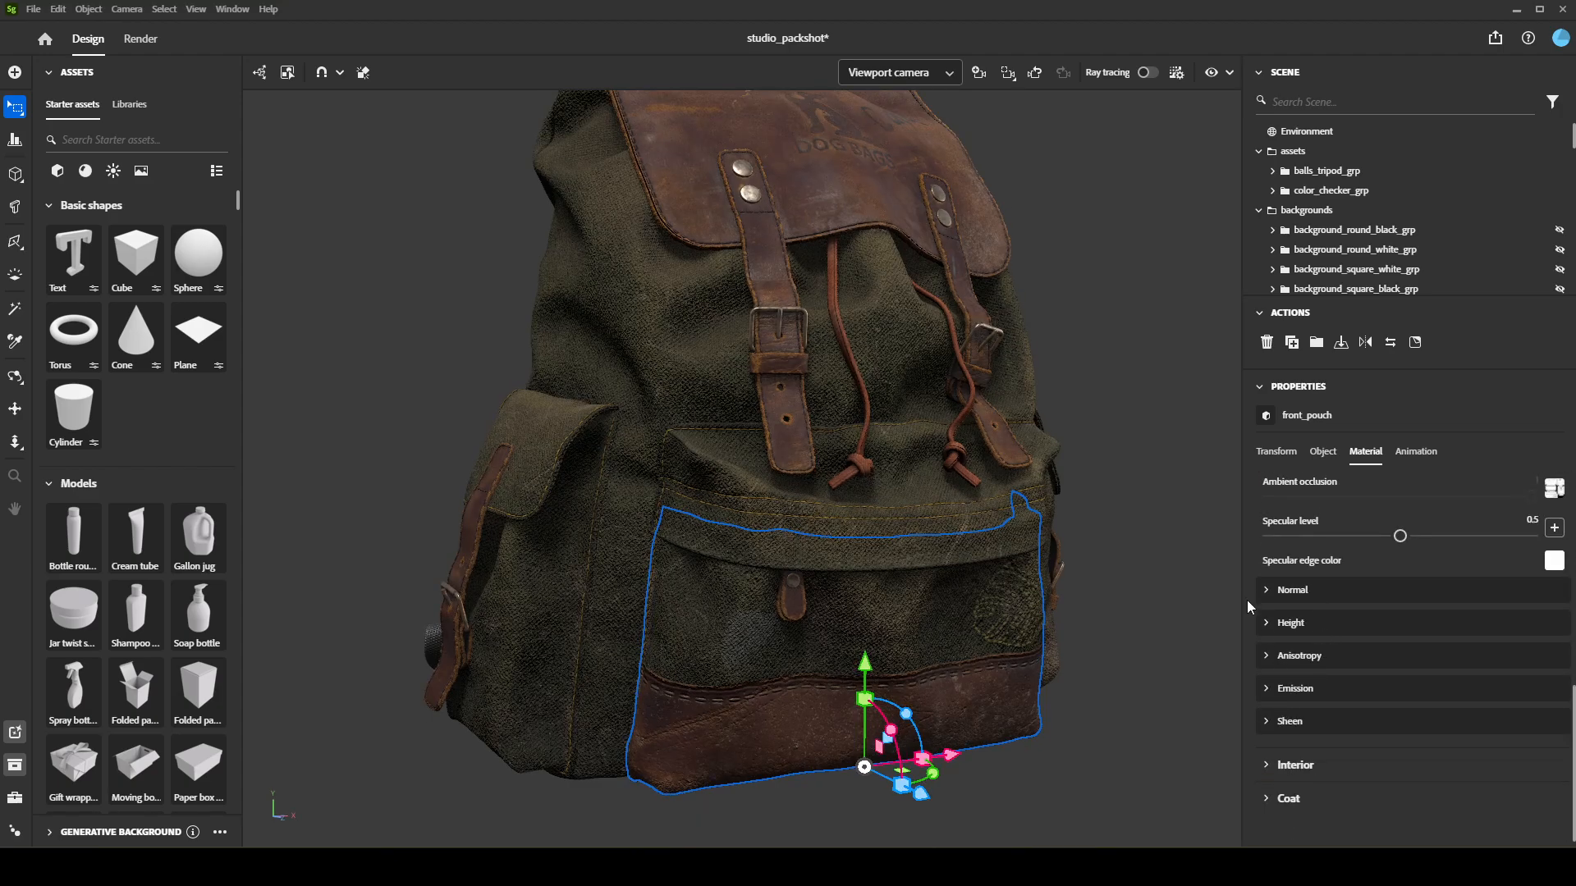
click(1271, 590)
scroll(1398, 662, down, 1)
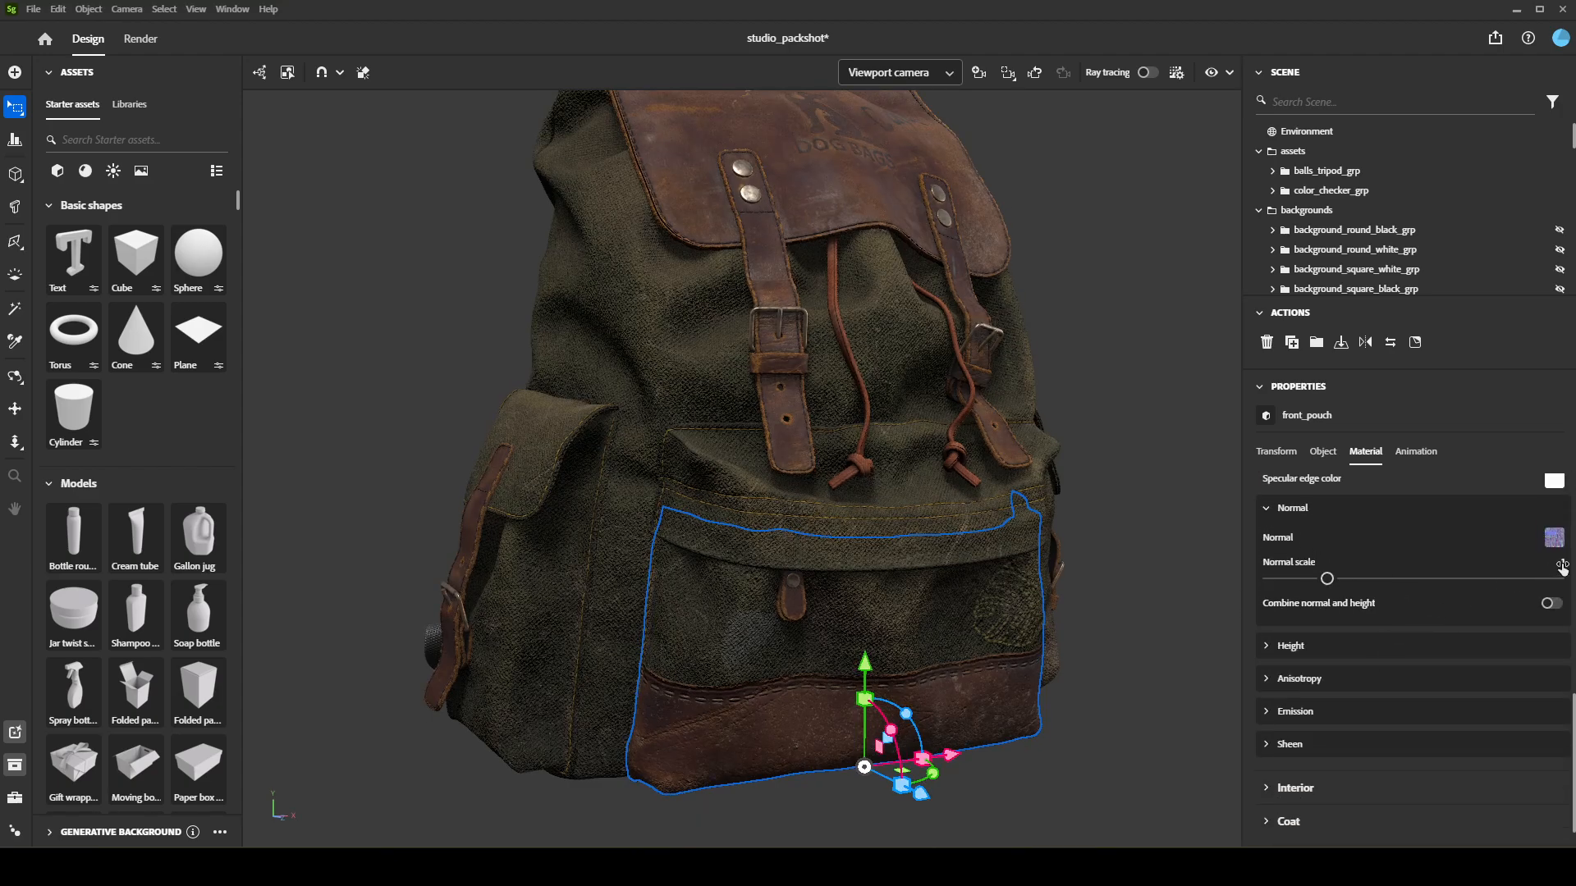
text(.)
key(Return)
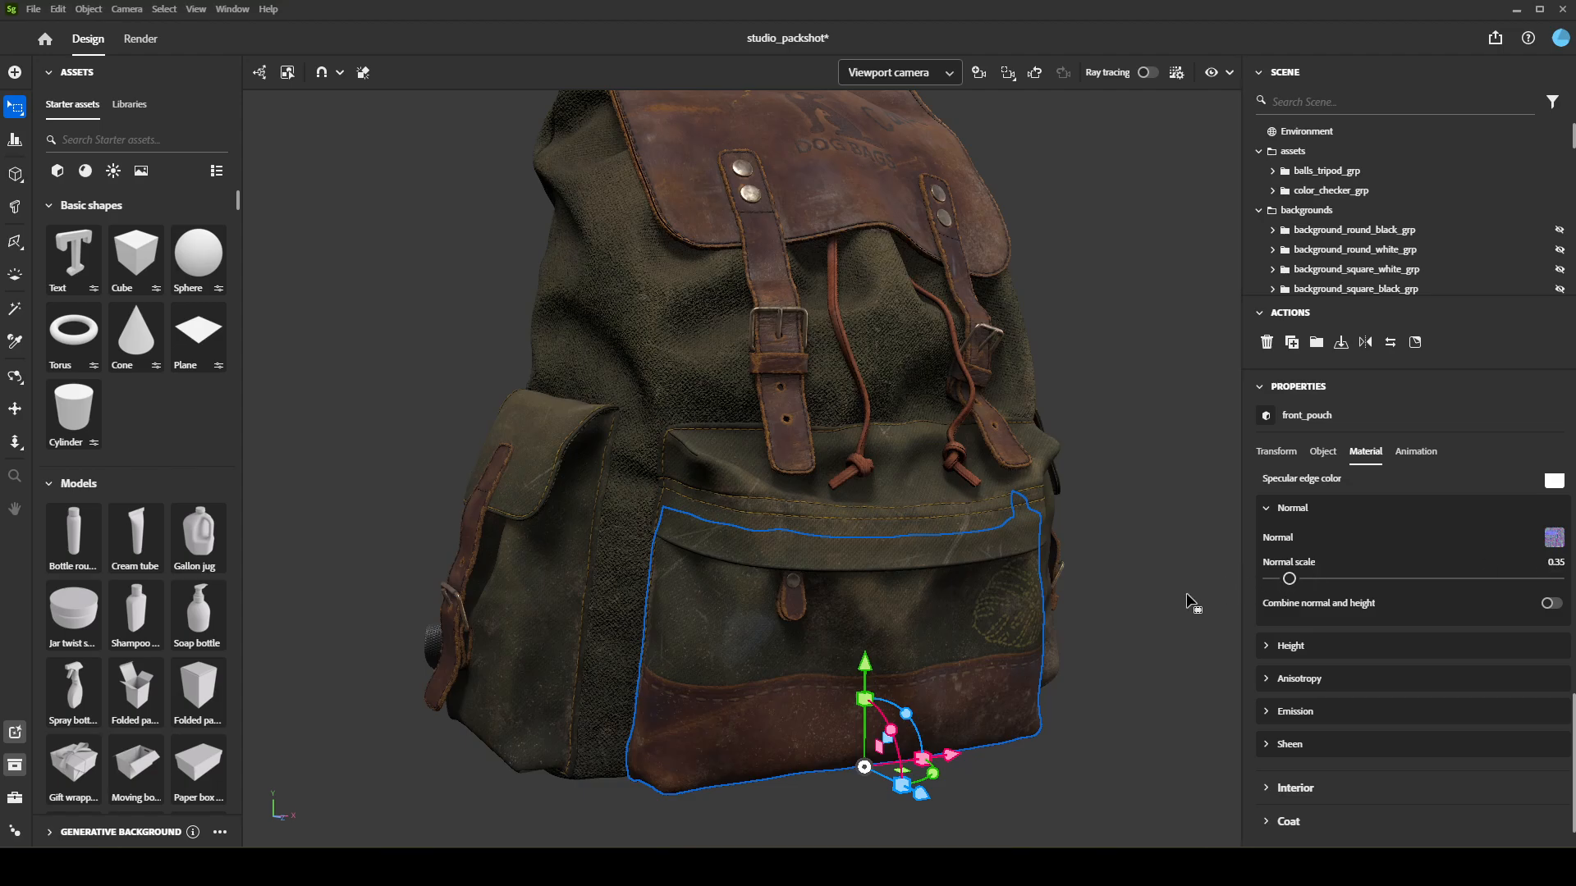
click(1163, 609)
Set the Normal scale of the main_bag_main_bag material CANVAS_1002 to 0.35 and deselect the bag
click(660, 387)
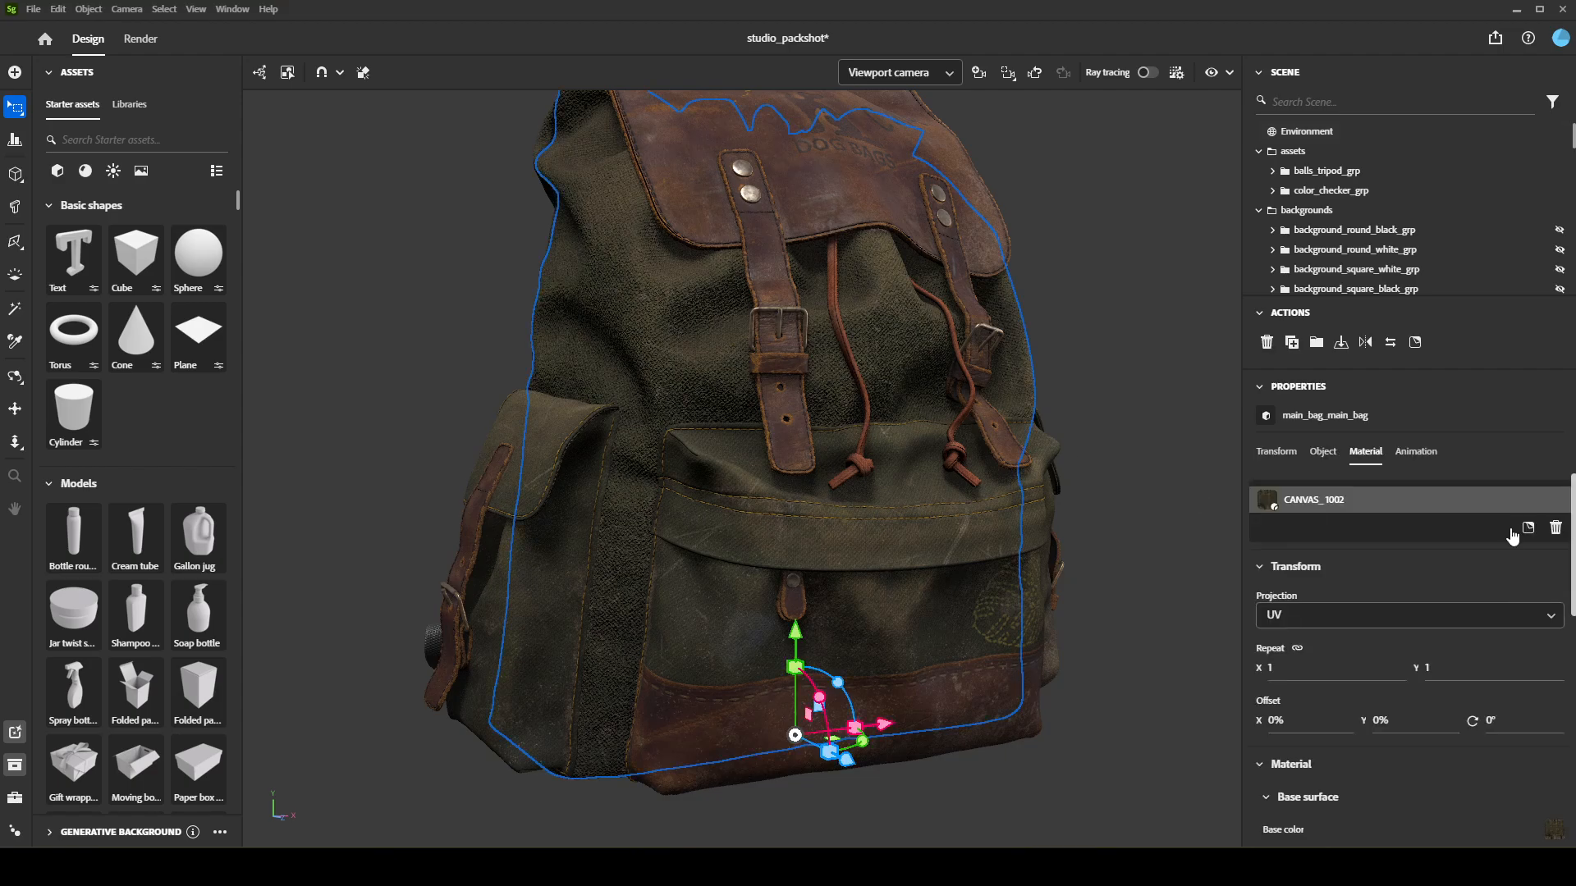
scroll(1483, 662, down, 4)
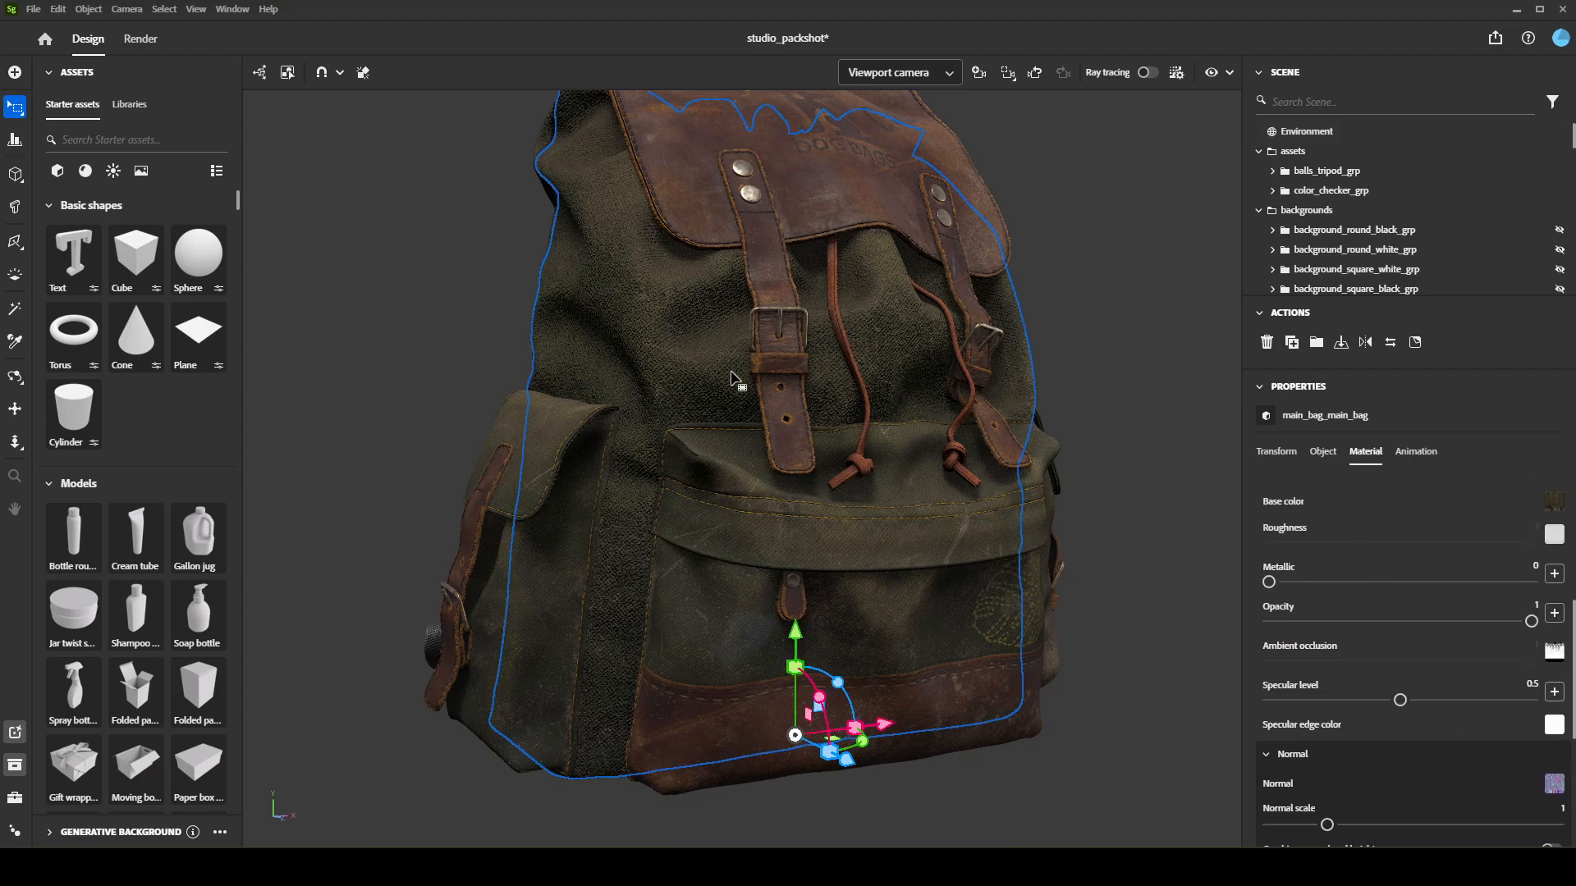
scroll(1315, 737, down, 3)
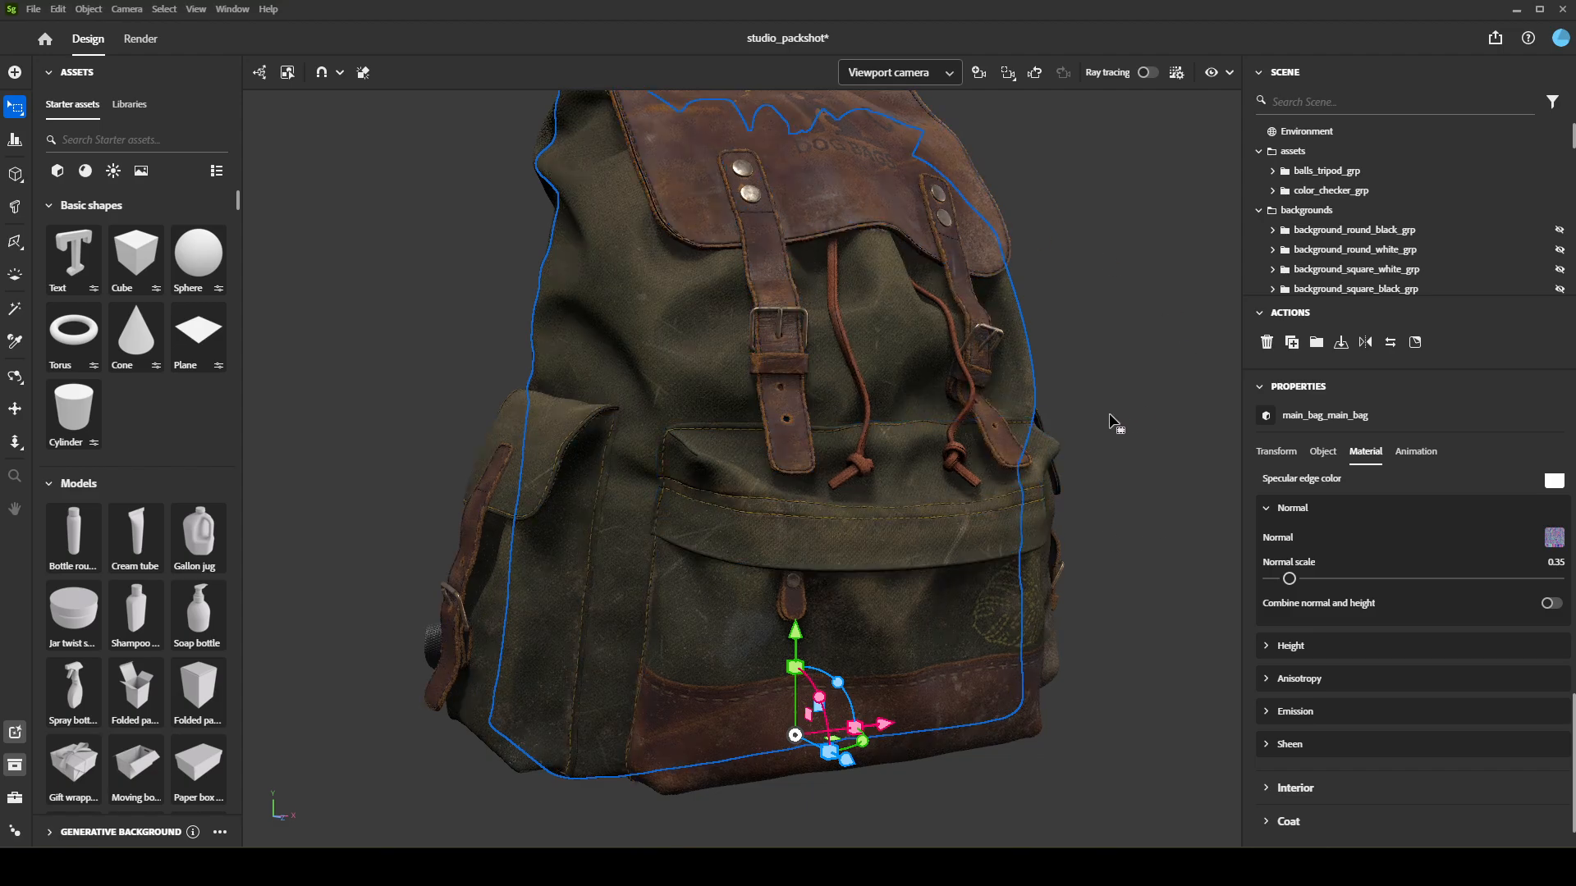
click(1165, 420)
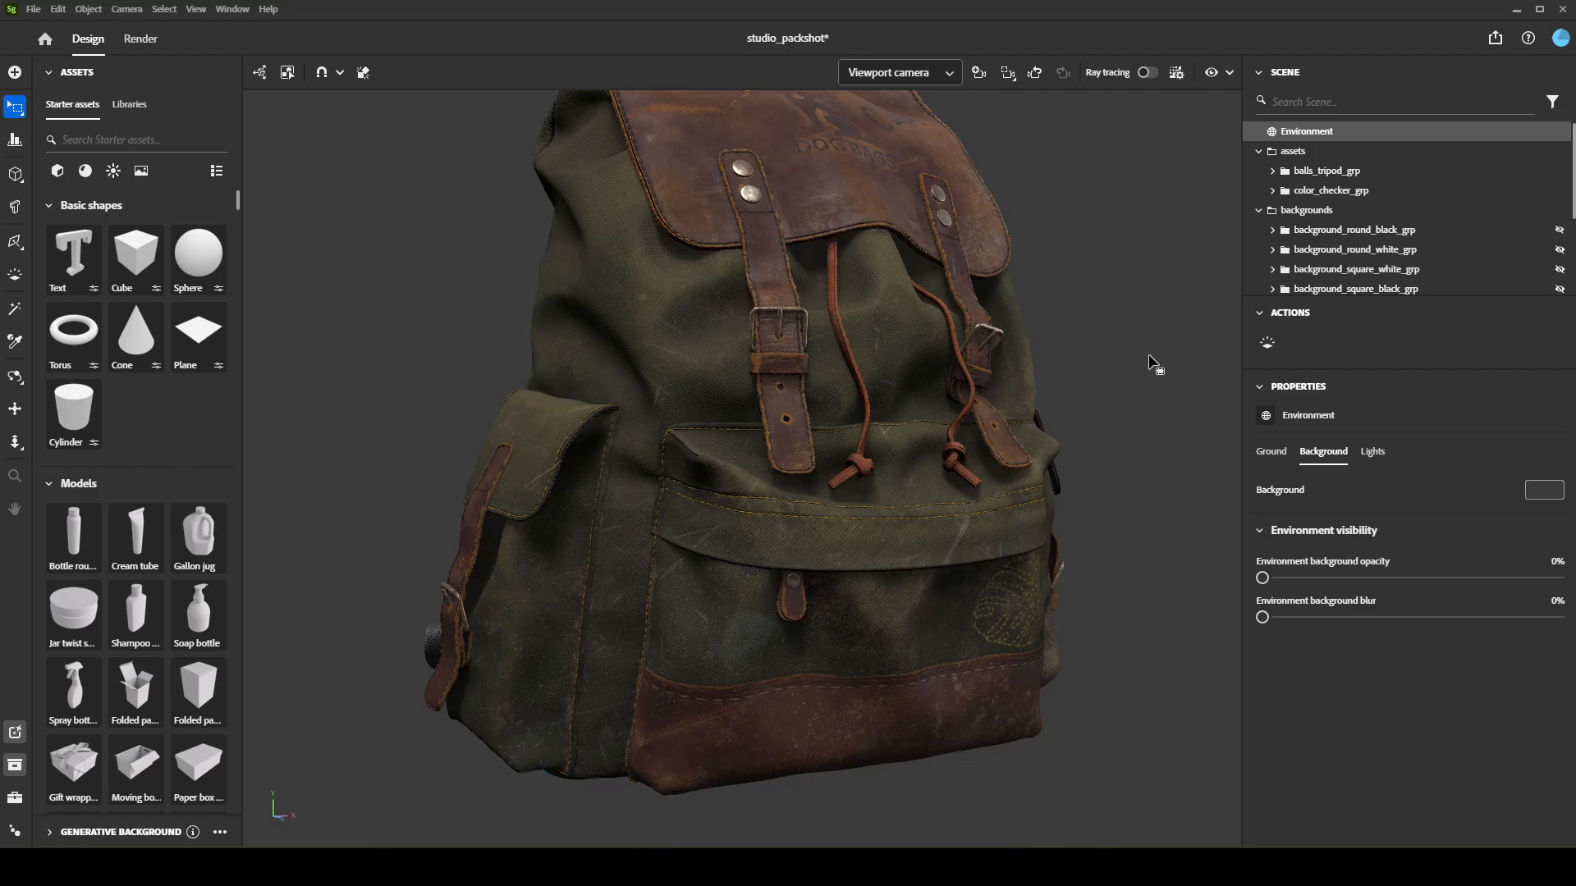
Select the lights group in the scene and frame it in the viewport
alt+drag(1147, 405, 1148, 447)
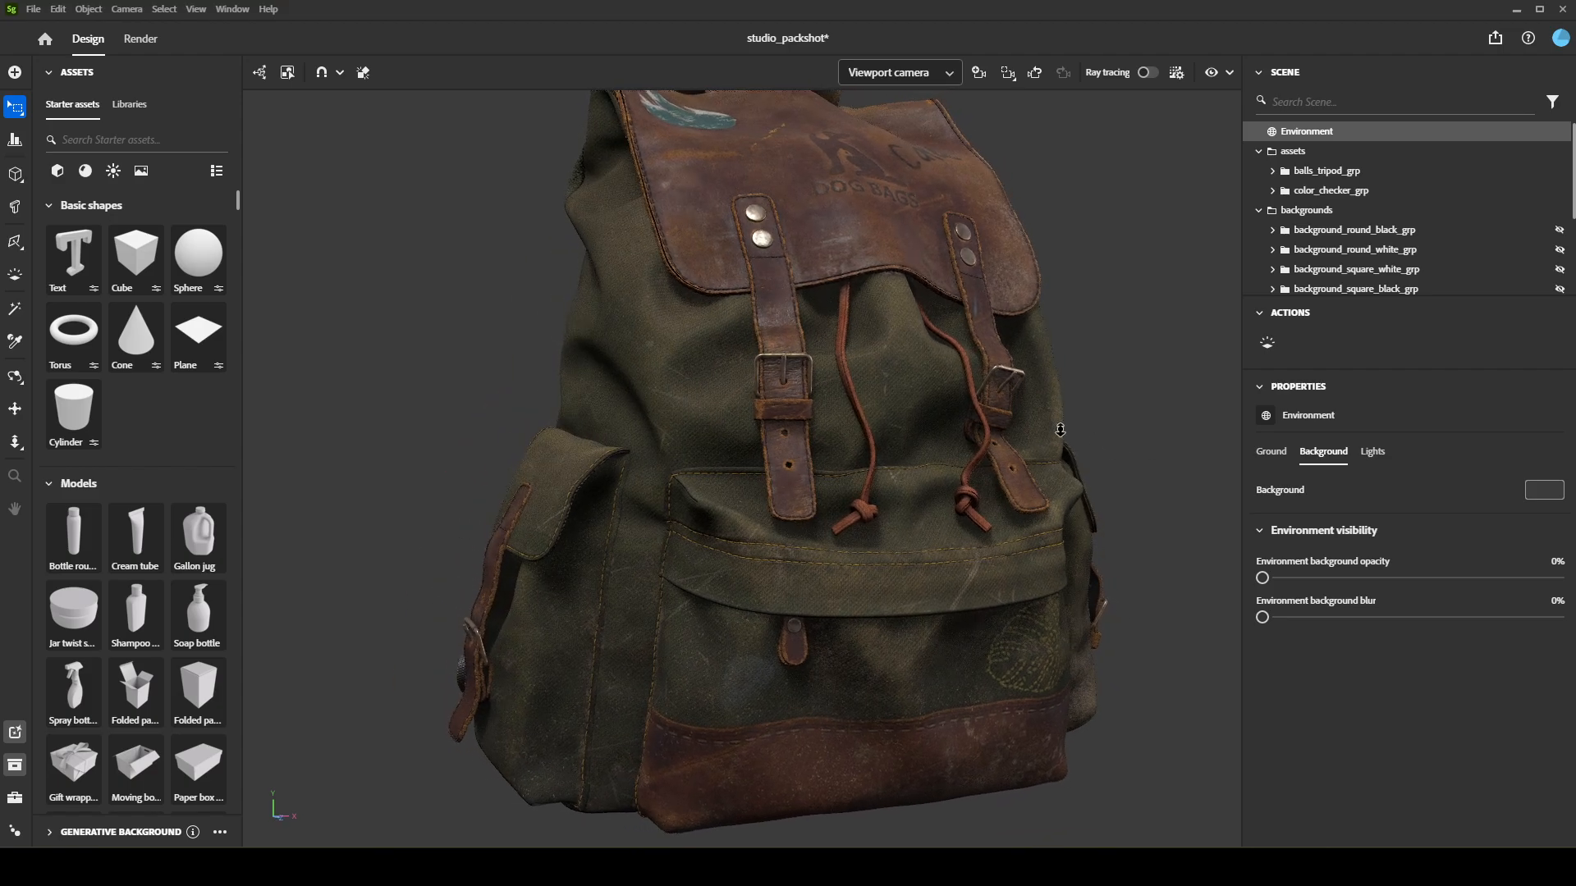
alt+right_drag(1149, 447, 1043, 438)
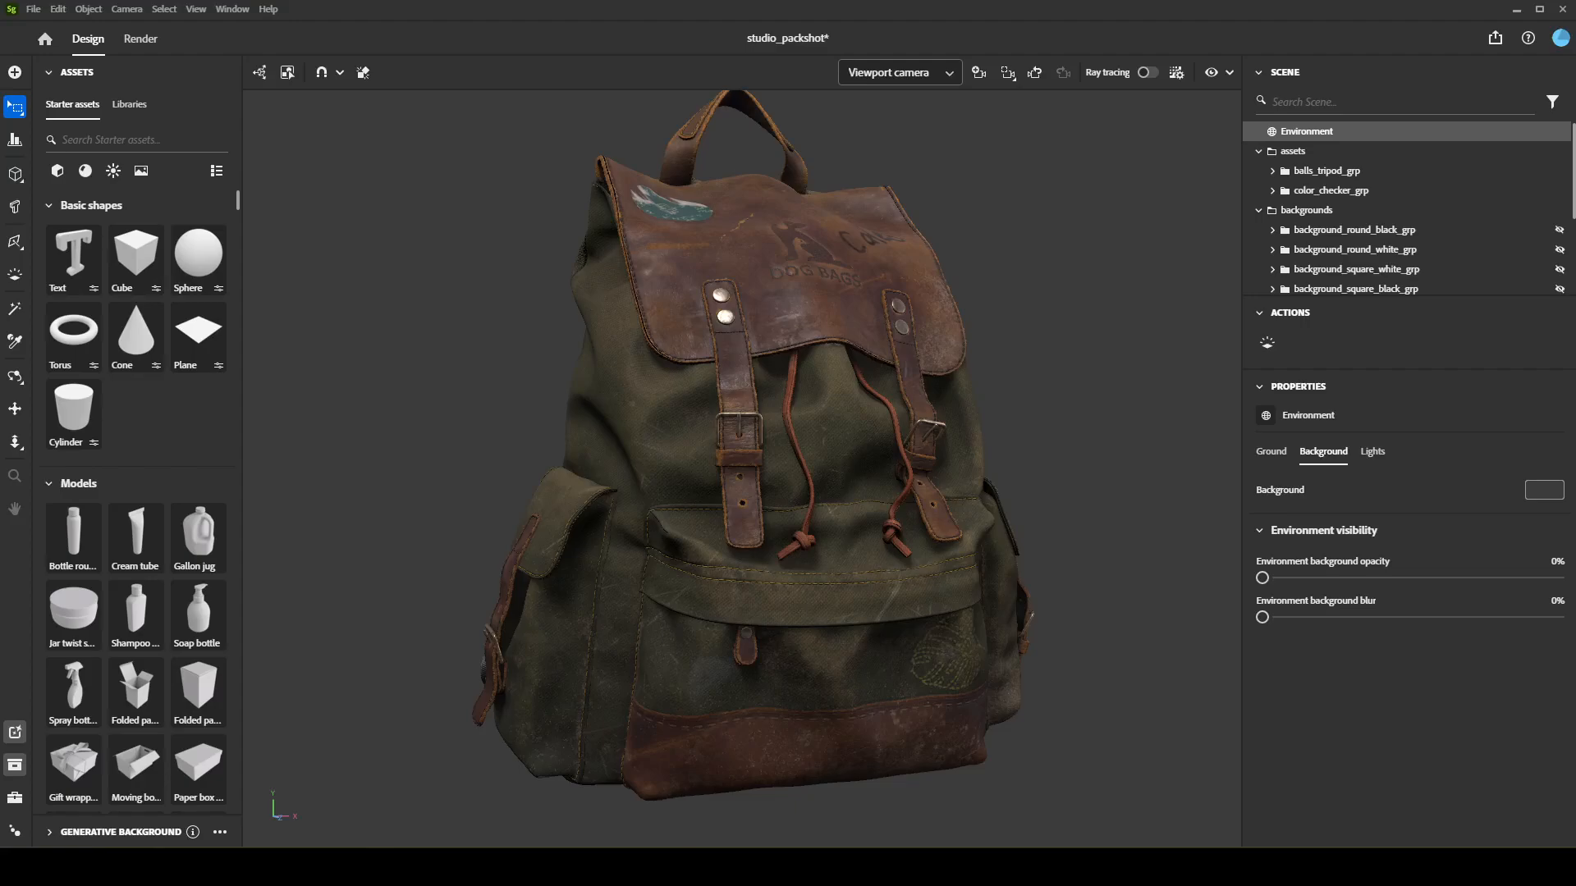
scroll(1274, 216, down, 5)
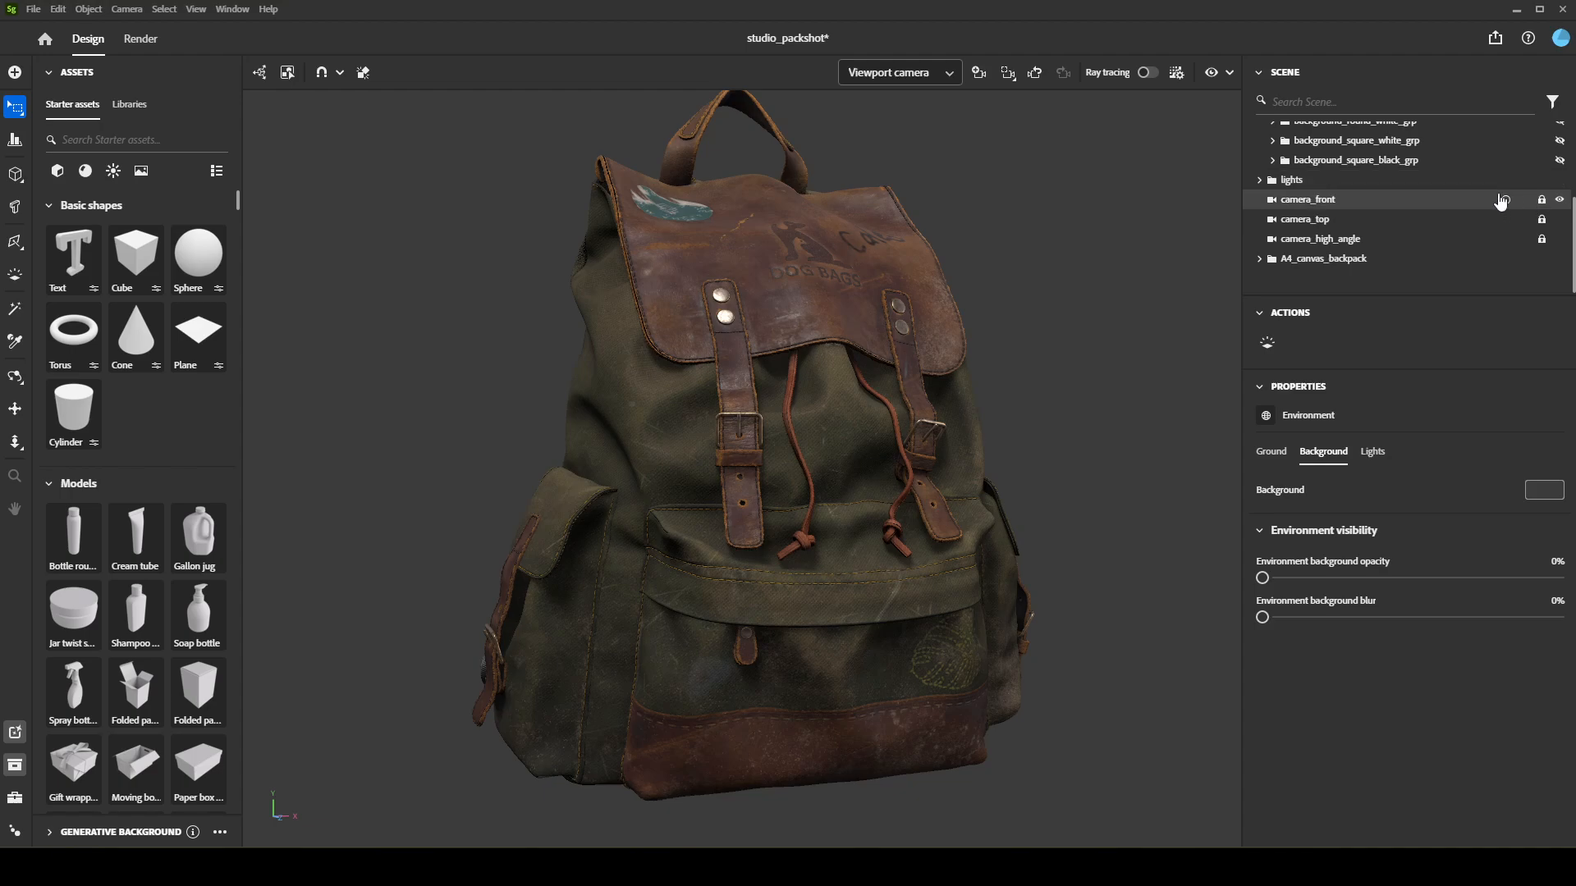
click(1291, 180)
key(f)
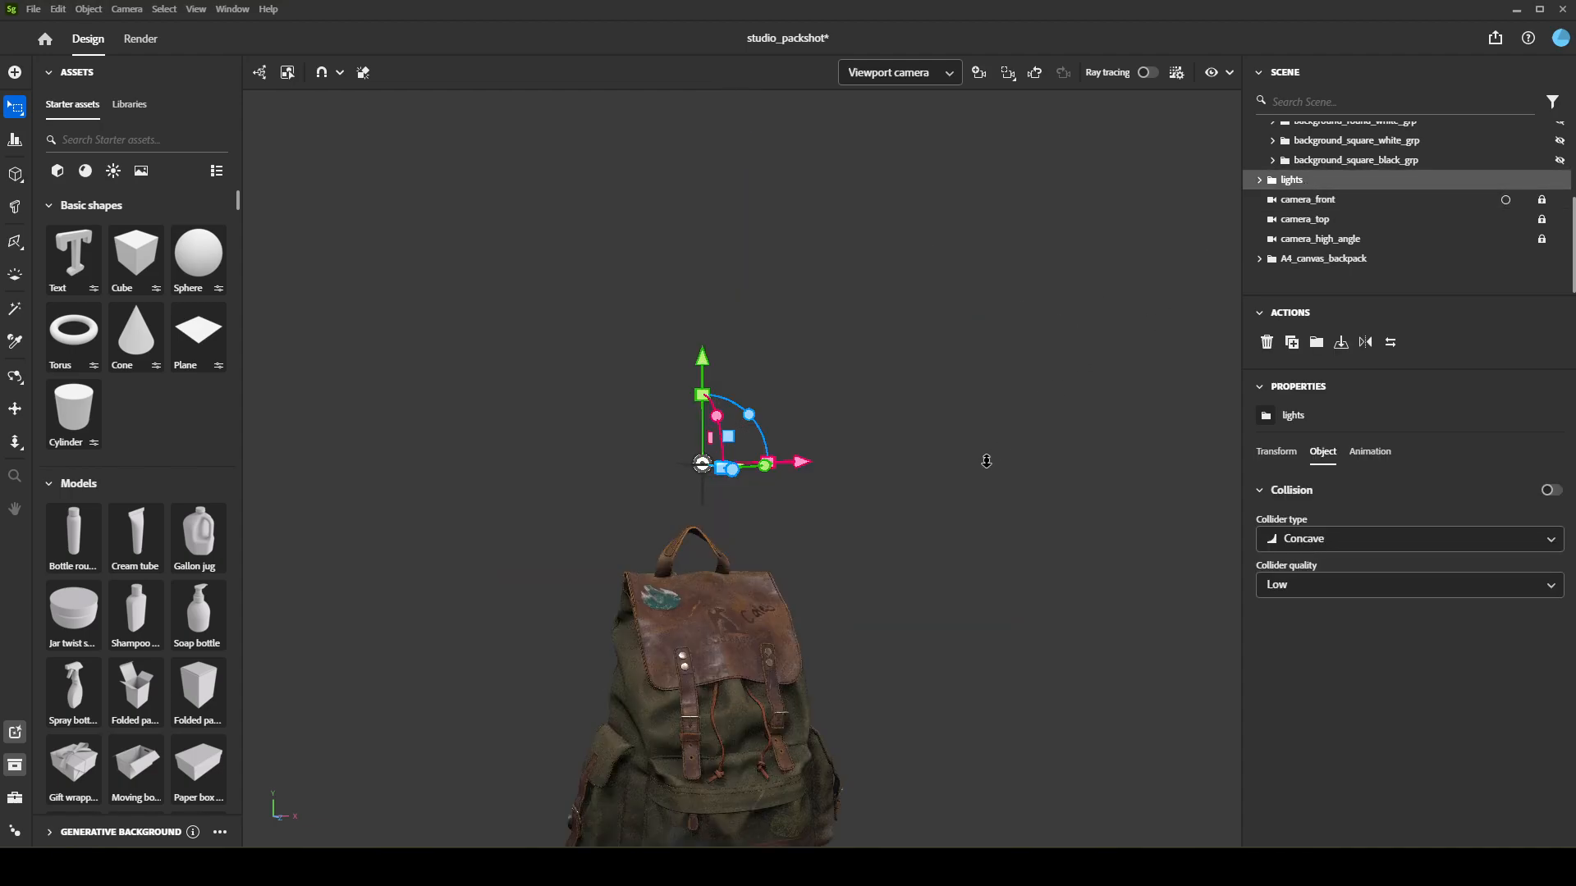
Examine the backpack and the lights group above it from the front at different distances
alt+drag(913, 544, 915, 594)
alt+right_drag(915, 594, 1075, 690)
alt+middle_drag(1022, 653, 1023, 479)
alt+right_drag(1023, 480, 745, 524)
alt+middle_drag(745, 525, 767, 468)
alt+drag(767, 468, 763, 413)
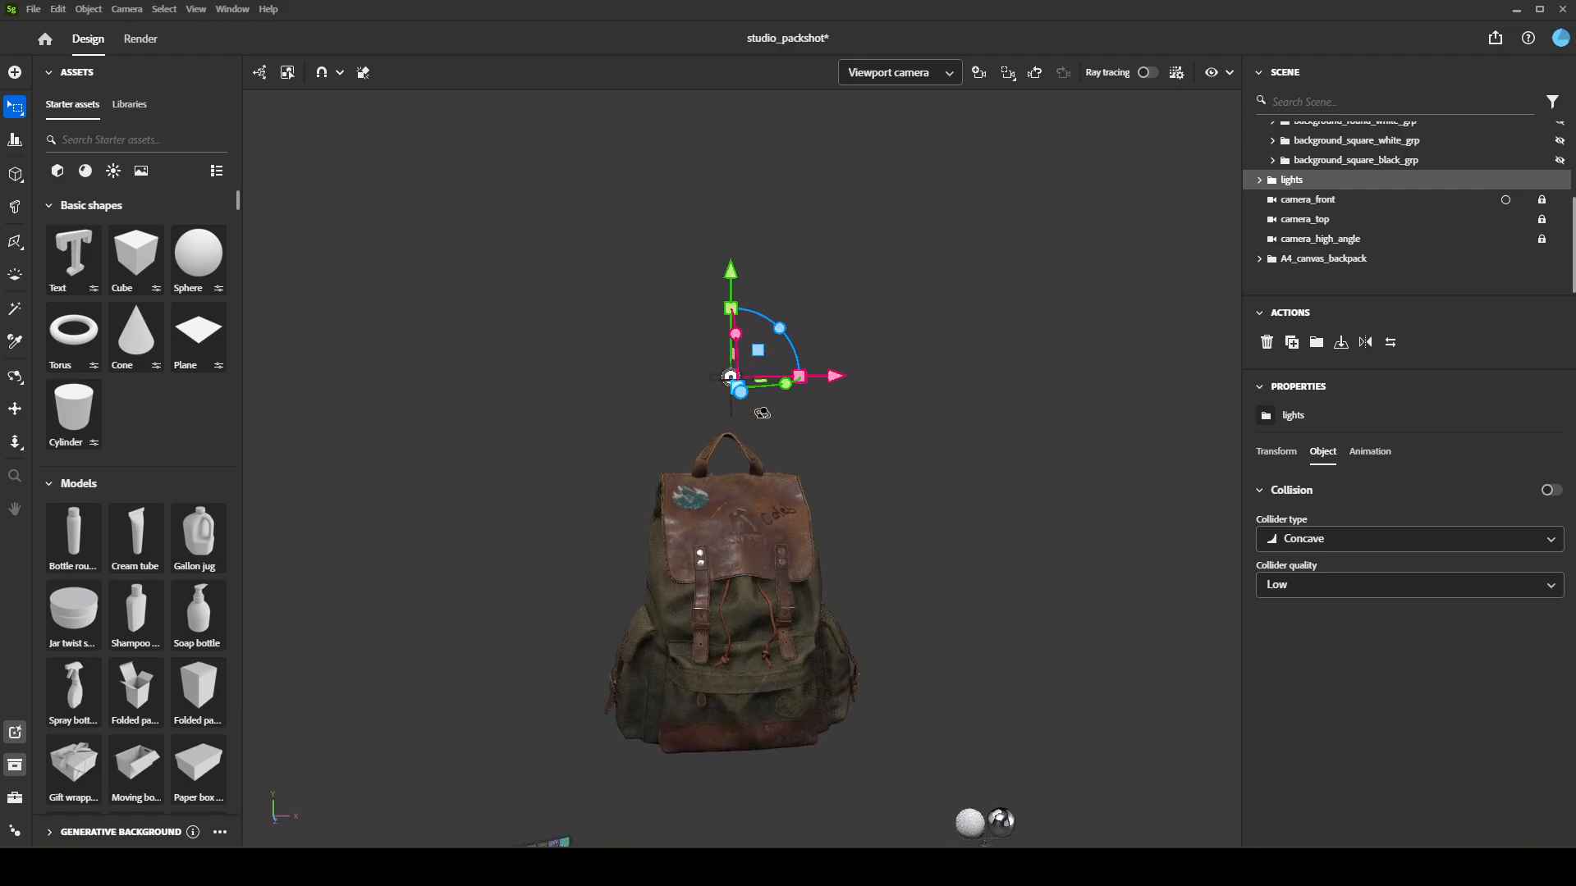
alt+right_drag(762, 412, 894, 545)
alt+middle_drag(893, 544, 930, 419)
alt+right_drag(931, 420, 666, 439)
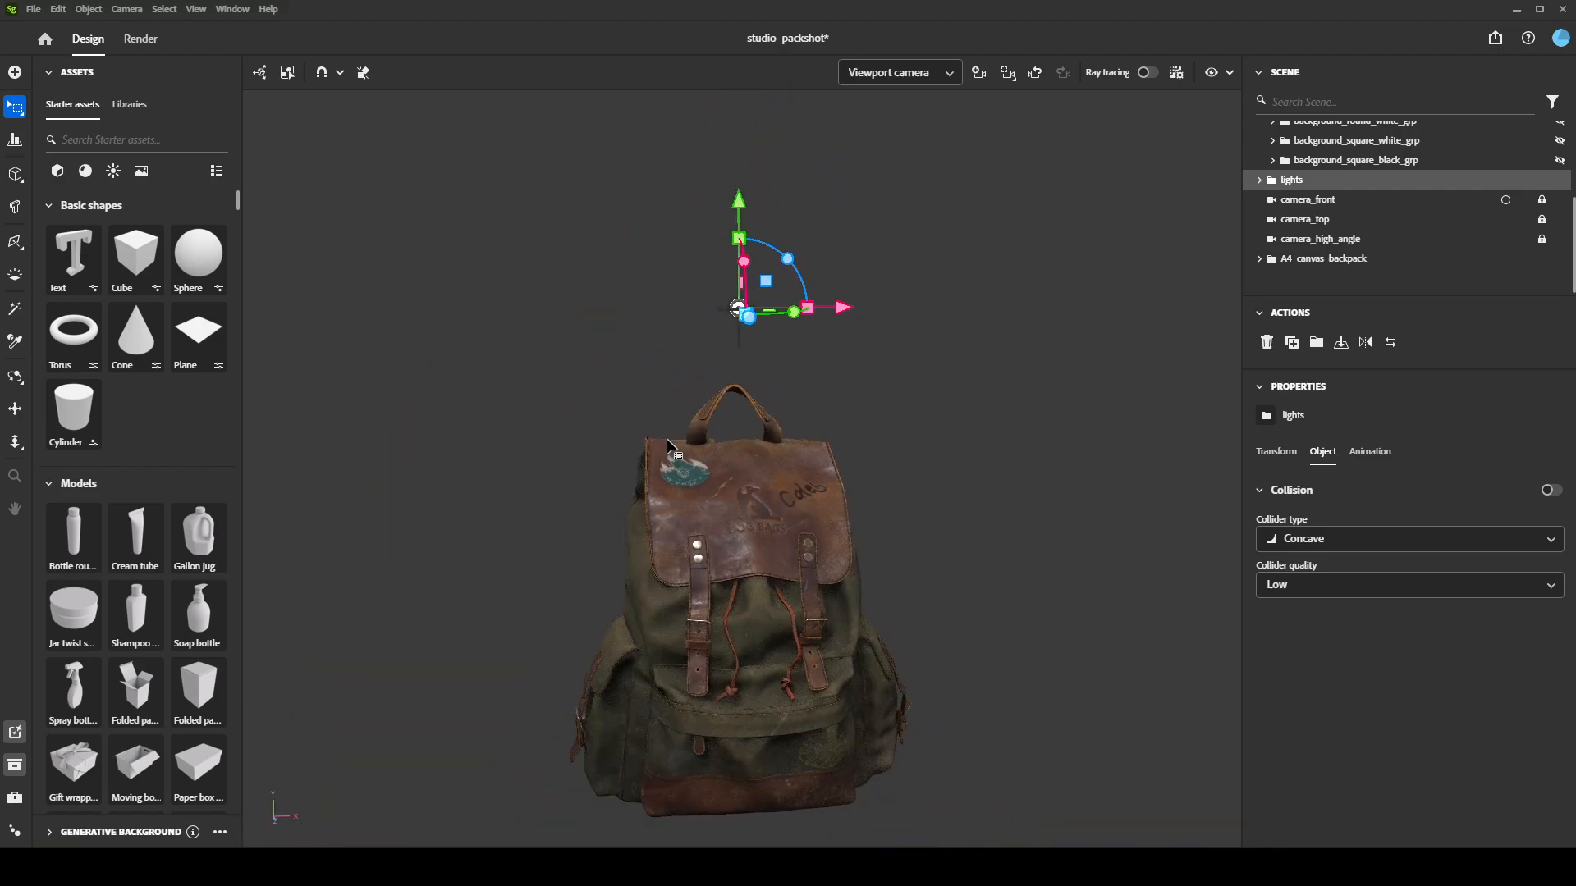
Delete the lights group and undo the deletion
key(Delete)
key(ctrl+z)
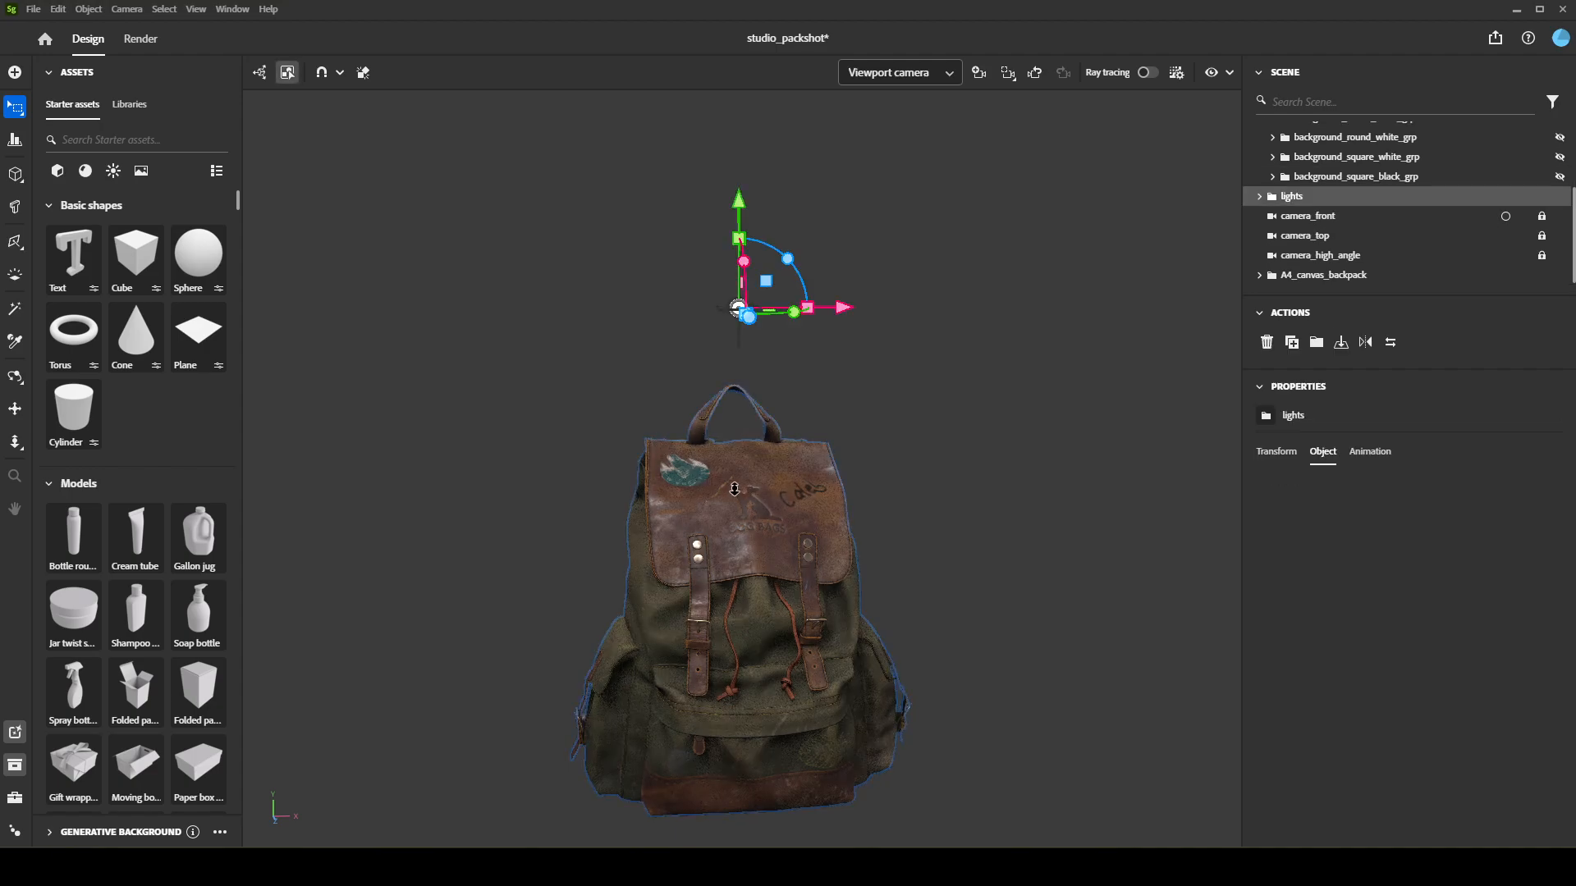
Frame the whole backpack from the front in the viewport and deselect the lights group
alt+middle_drag(865, 499, 918, 401)
alt+right_drag(918, 401, 1074, 456)
alt+drag(1074, 456, 1049, 444)
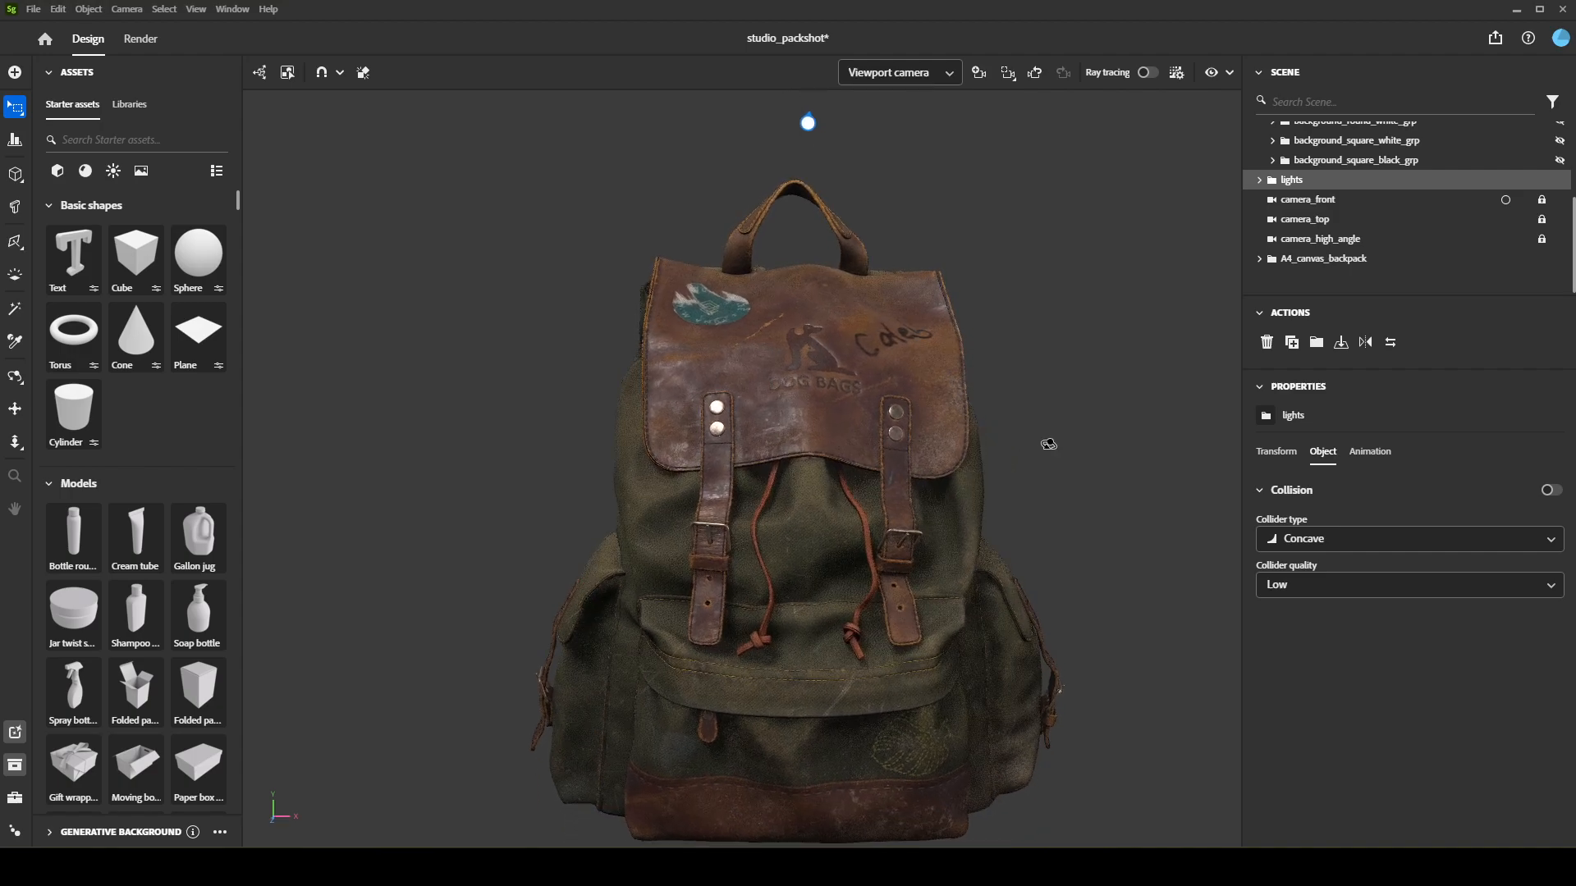
alt+right_drag(1067, 462, 1050, 461)
alt+middle_drag(1050, 461, 1062, 446)
alt+drag(1061, 447, 1079, 444)
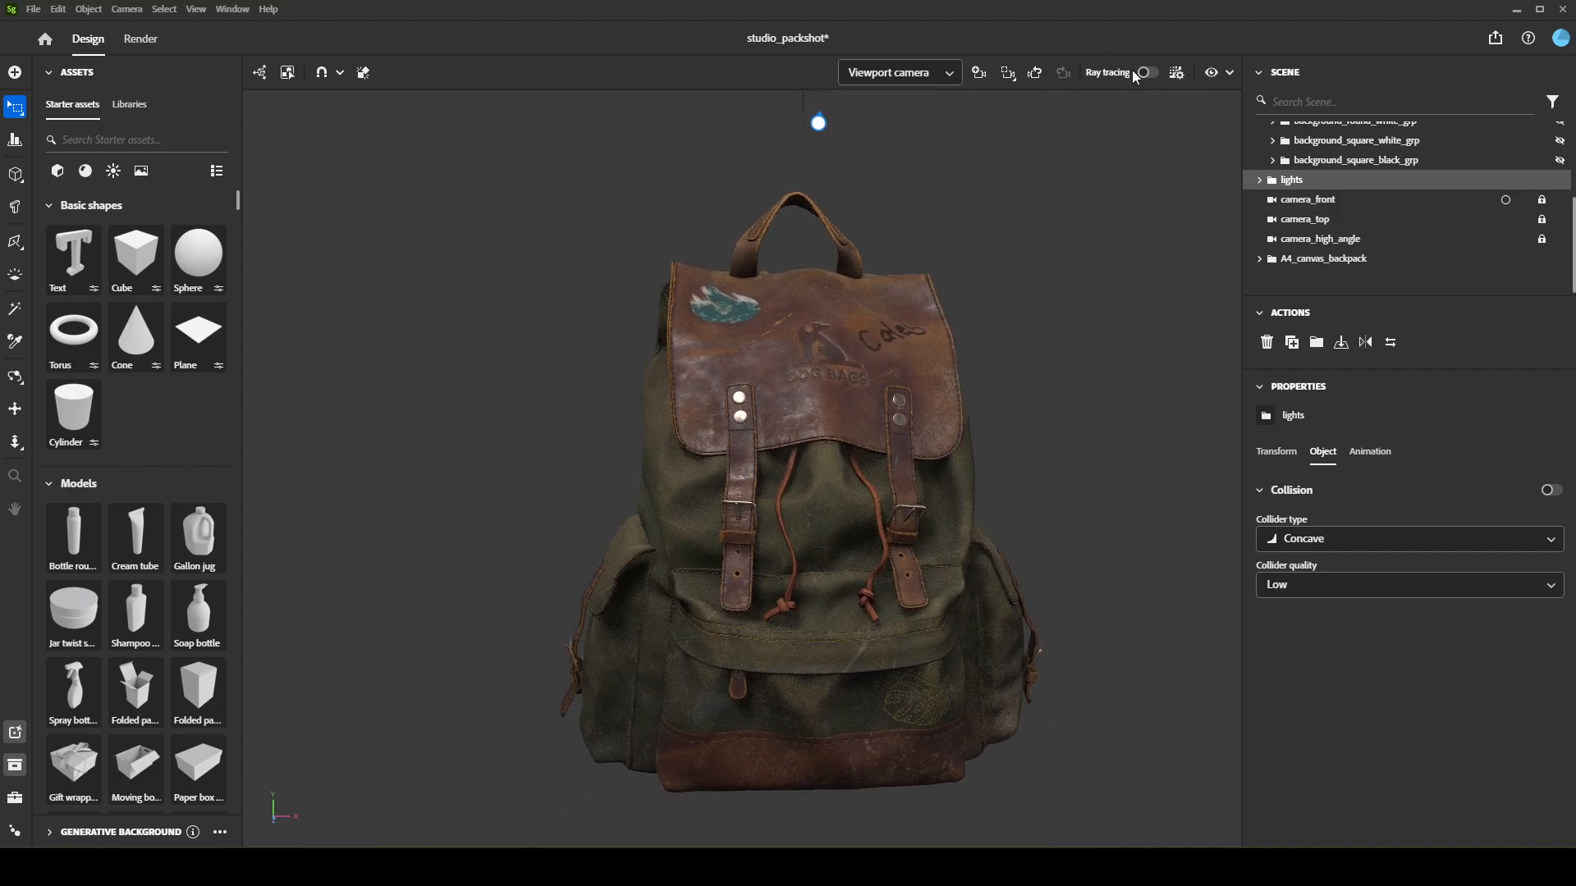
click(1097, 475)
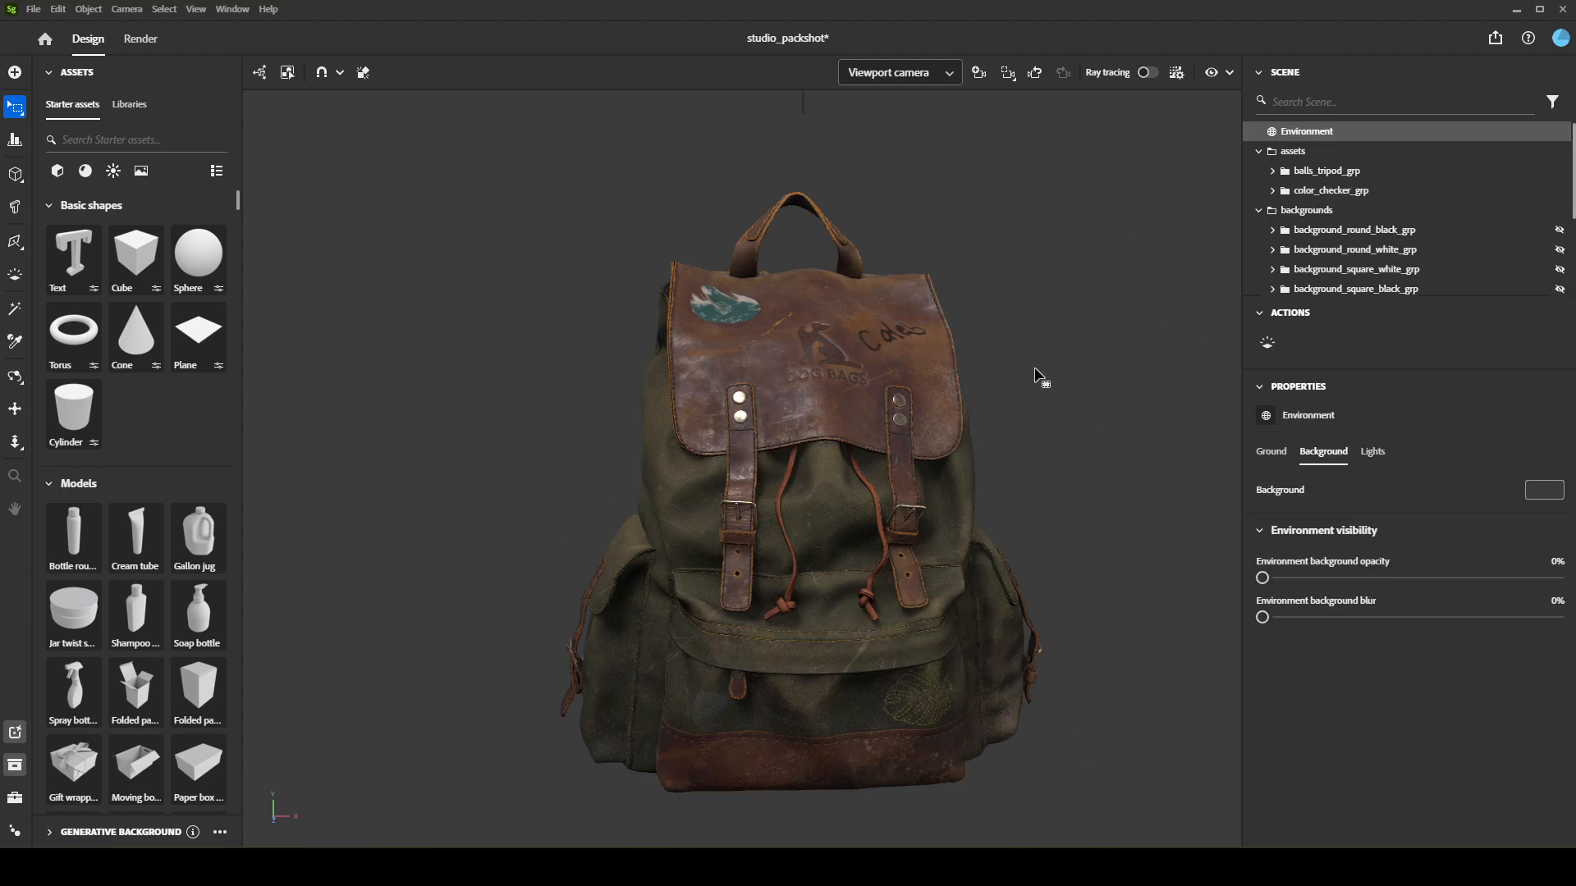
Examine the backpack's canvas and leather with ray tracing on, both close up and as a whole
alt+drag(1035, 374, 1086, 373)
alt+middle_drag(1086, 373, 1073, 365)
alt+right_drag(1073, 364, 1080, 365)
alt+middle_drag(1080, 366, 1069, 352)
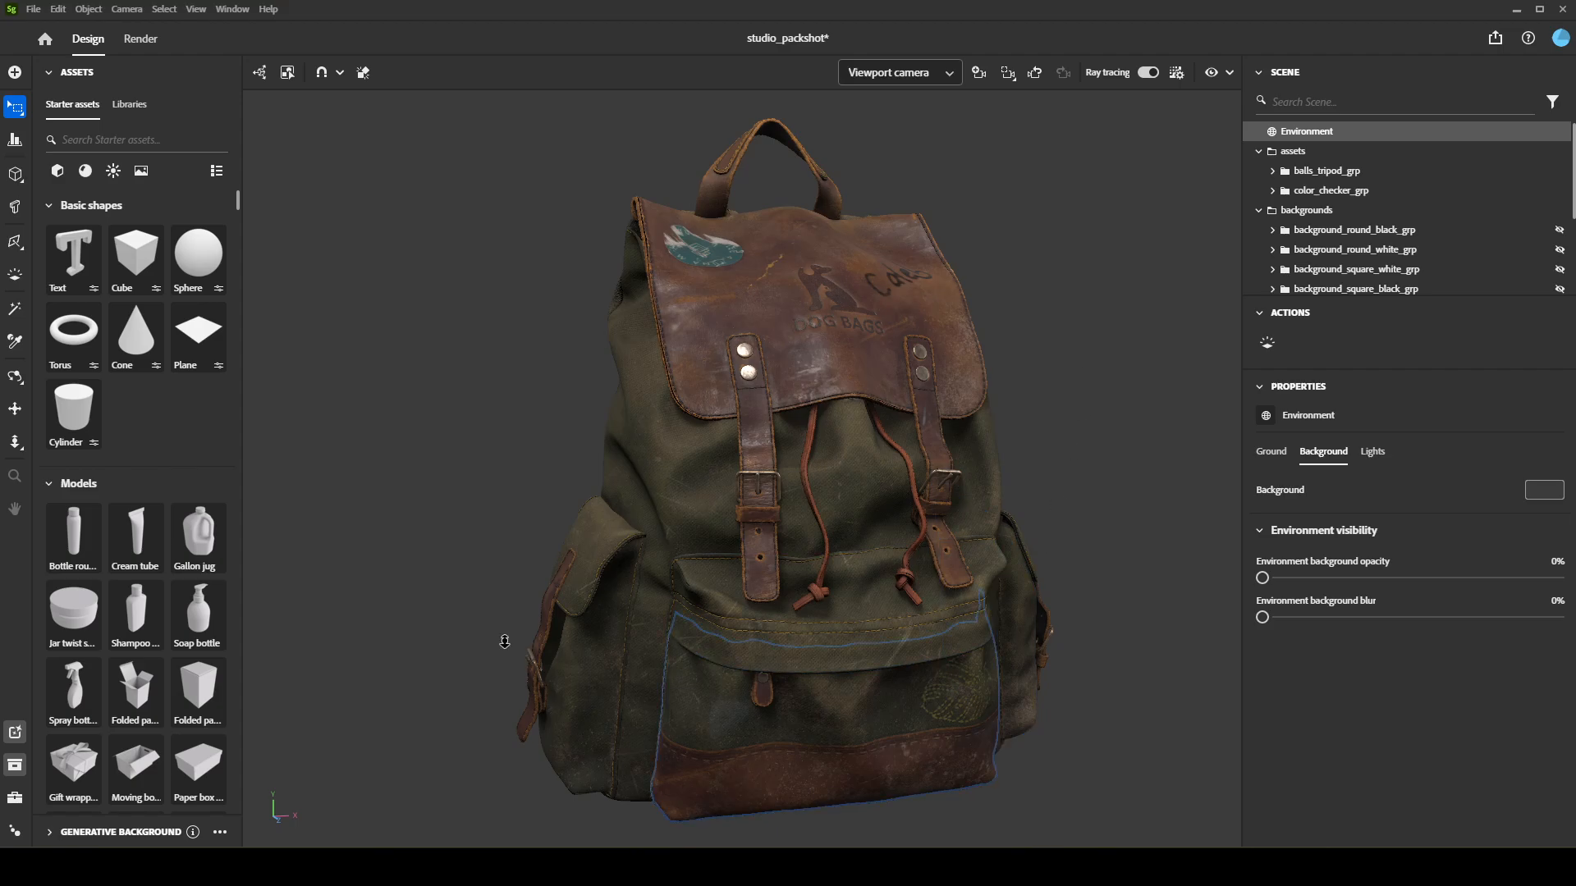
alt+drag(1065, 329, 1083, 317)
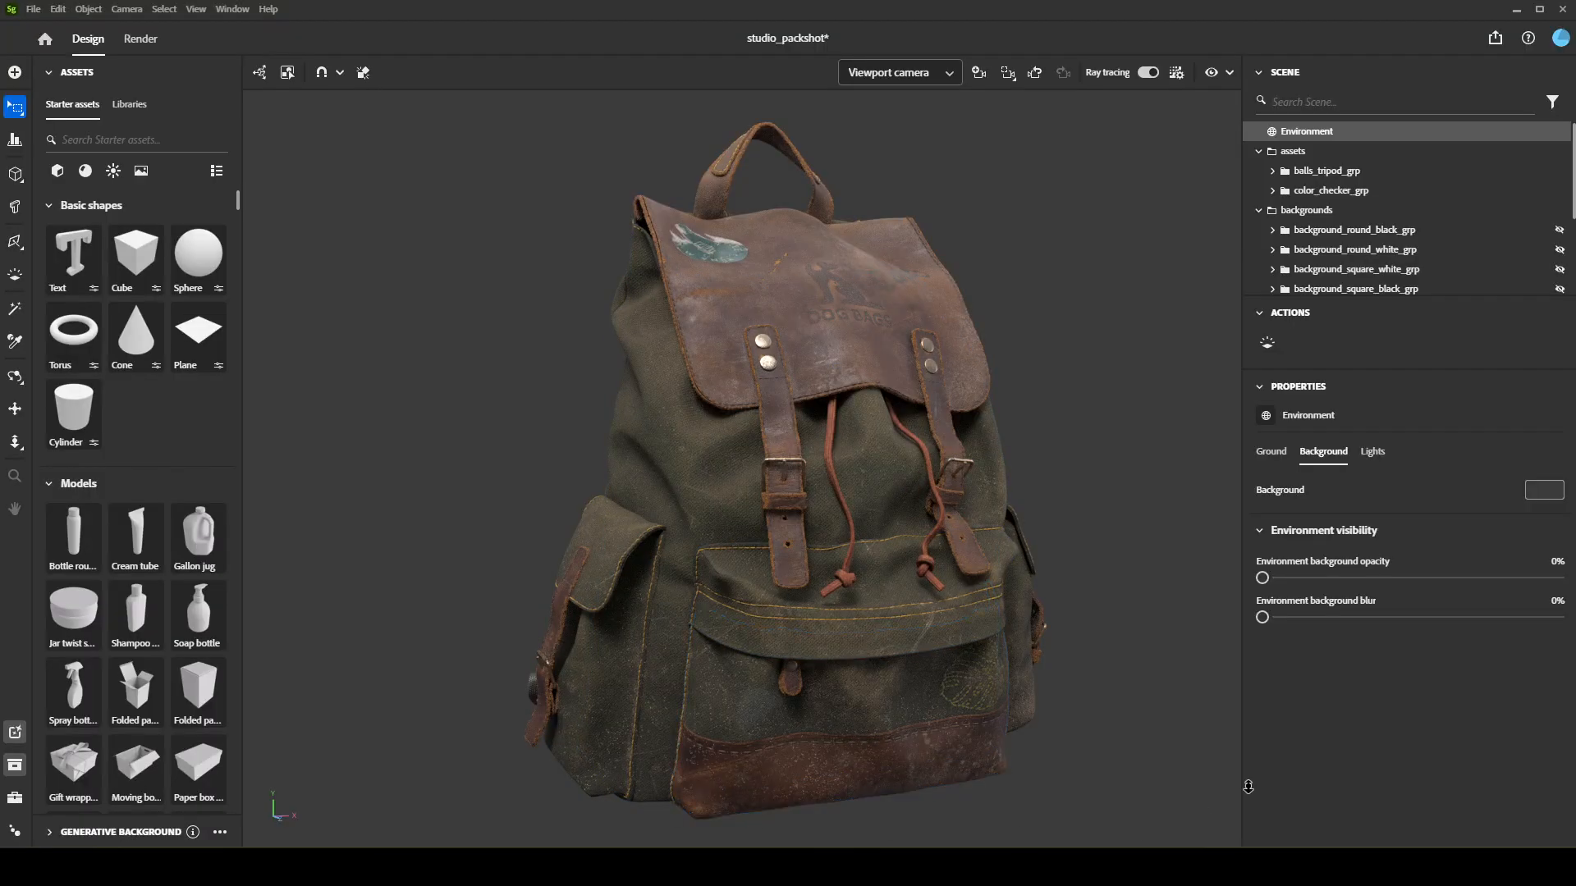
mouse_move(1094, 477)
alt+right_down()
mouse_move(1203, 531)
mouse_move(1235, 612)
alt+right_up()
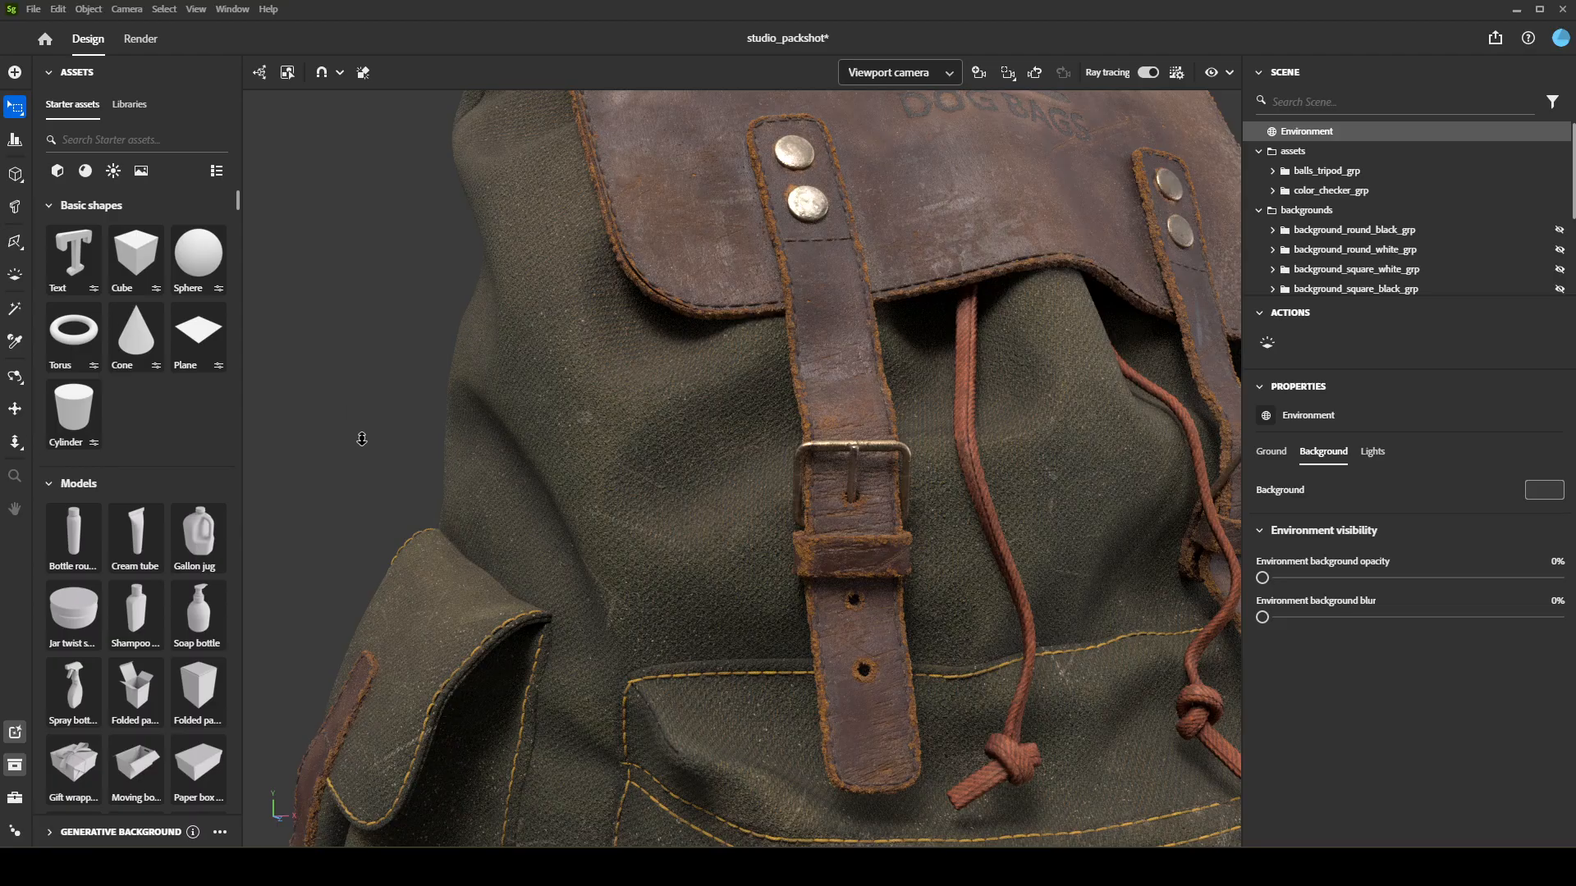
mouse_move(362, 439)
alt+right_down()
mouse_move(275, 413)
mouse_move(303, 436)
mouse_move(275, 408)
alt+right_up()
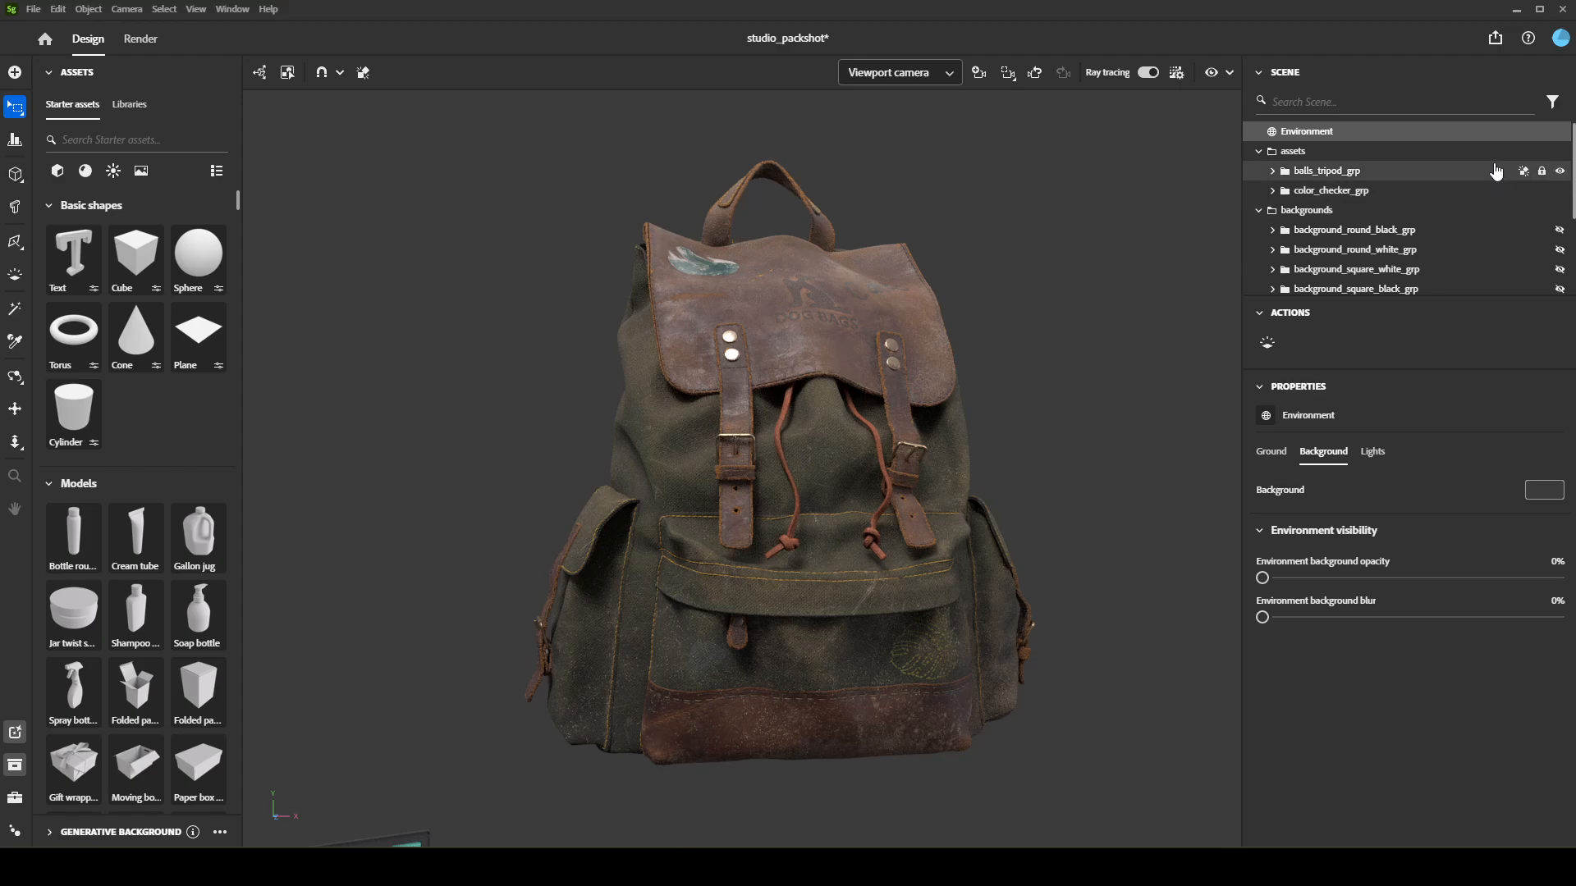
Select light_area_top in the lights group, set its intensity to 112%, and deselect it
scroll(1510, 189, down, 3)
click(1559, 181)
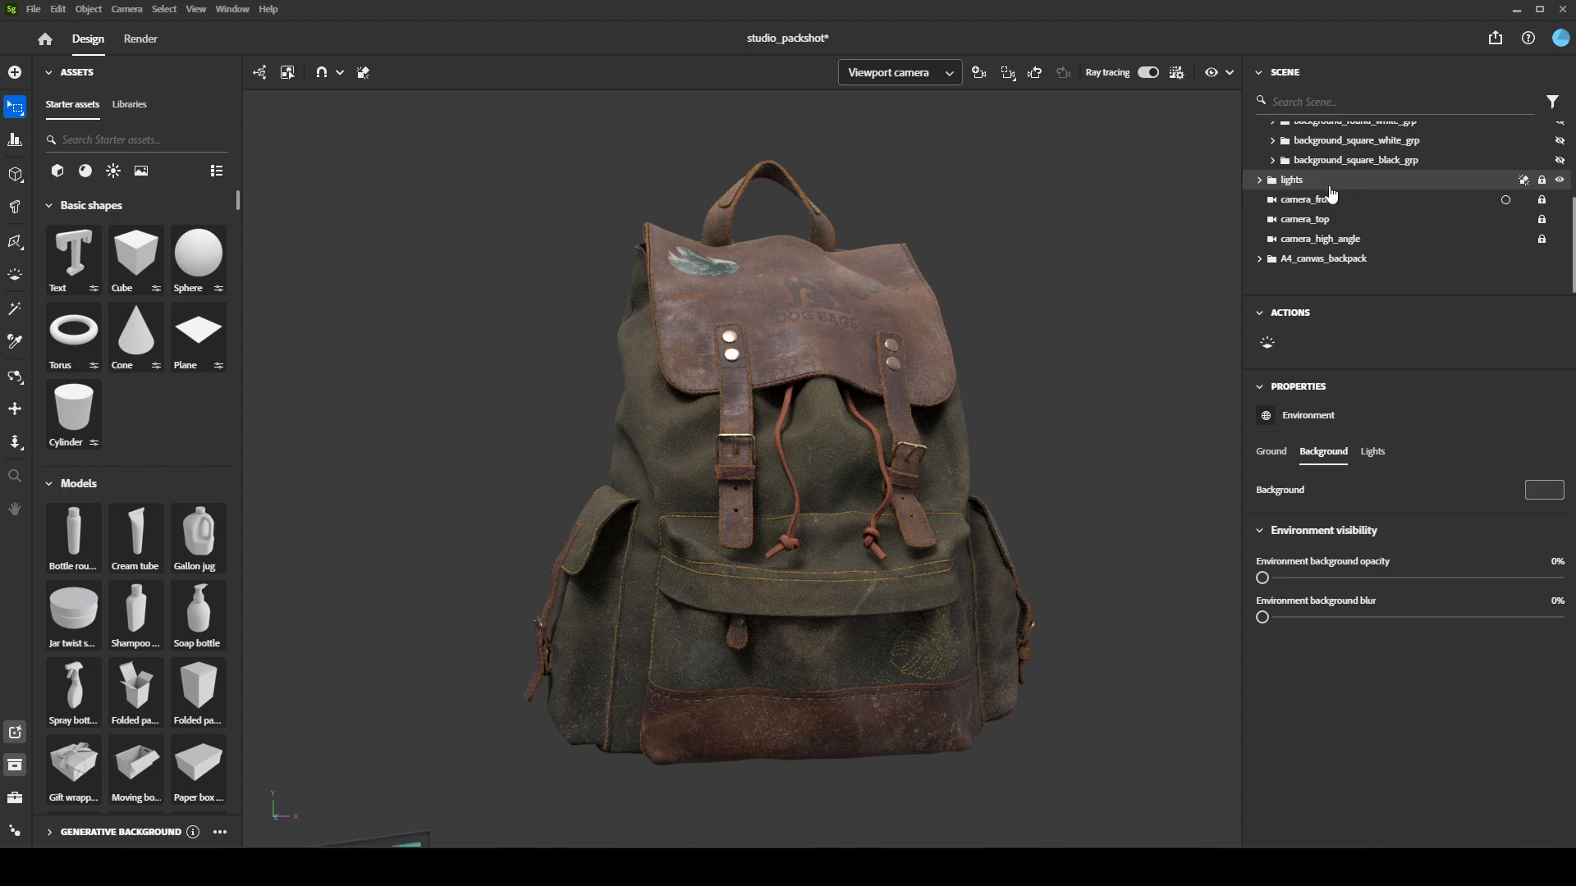
click(1301, 180)
click(1259, 180)
click(1372, 201)
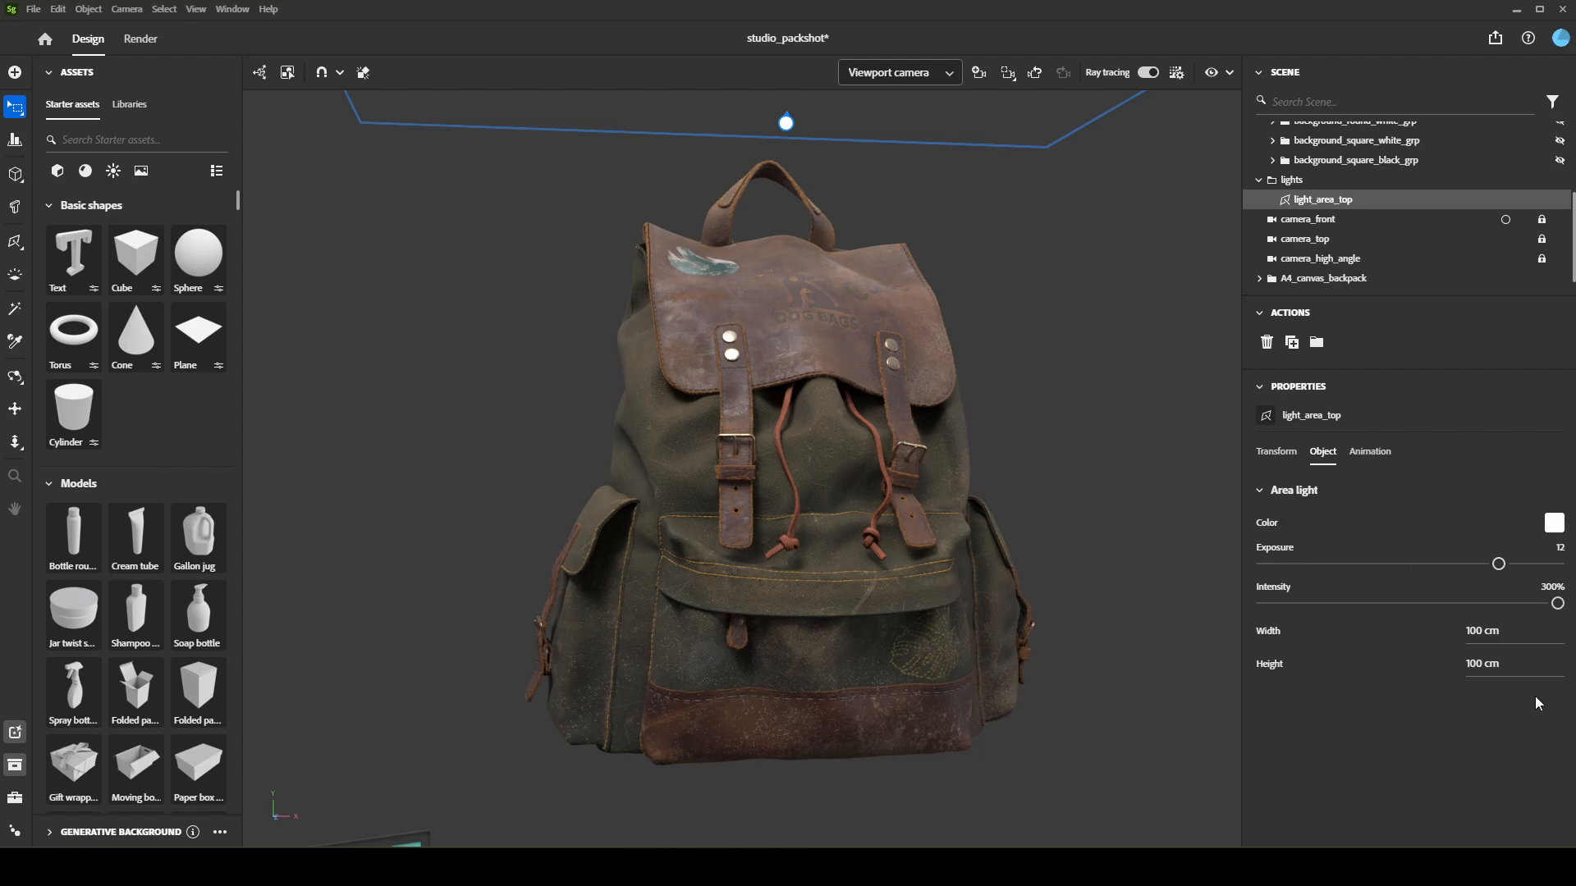
mouse_move(889, 447)
alt+mouse_down()
mouse_move(1012, 443)
mouse_move(1108, 475)
alt+mouse_up()
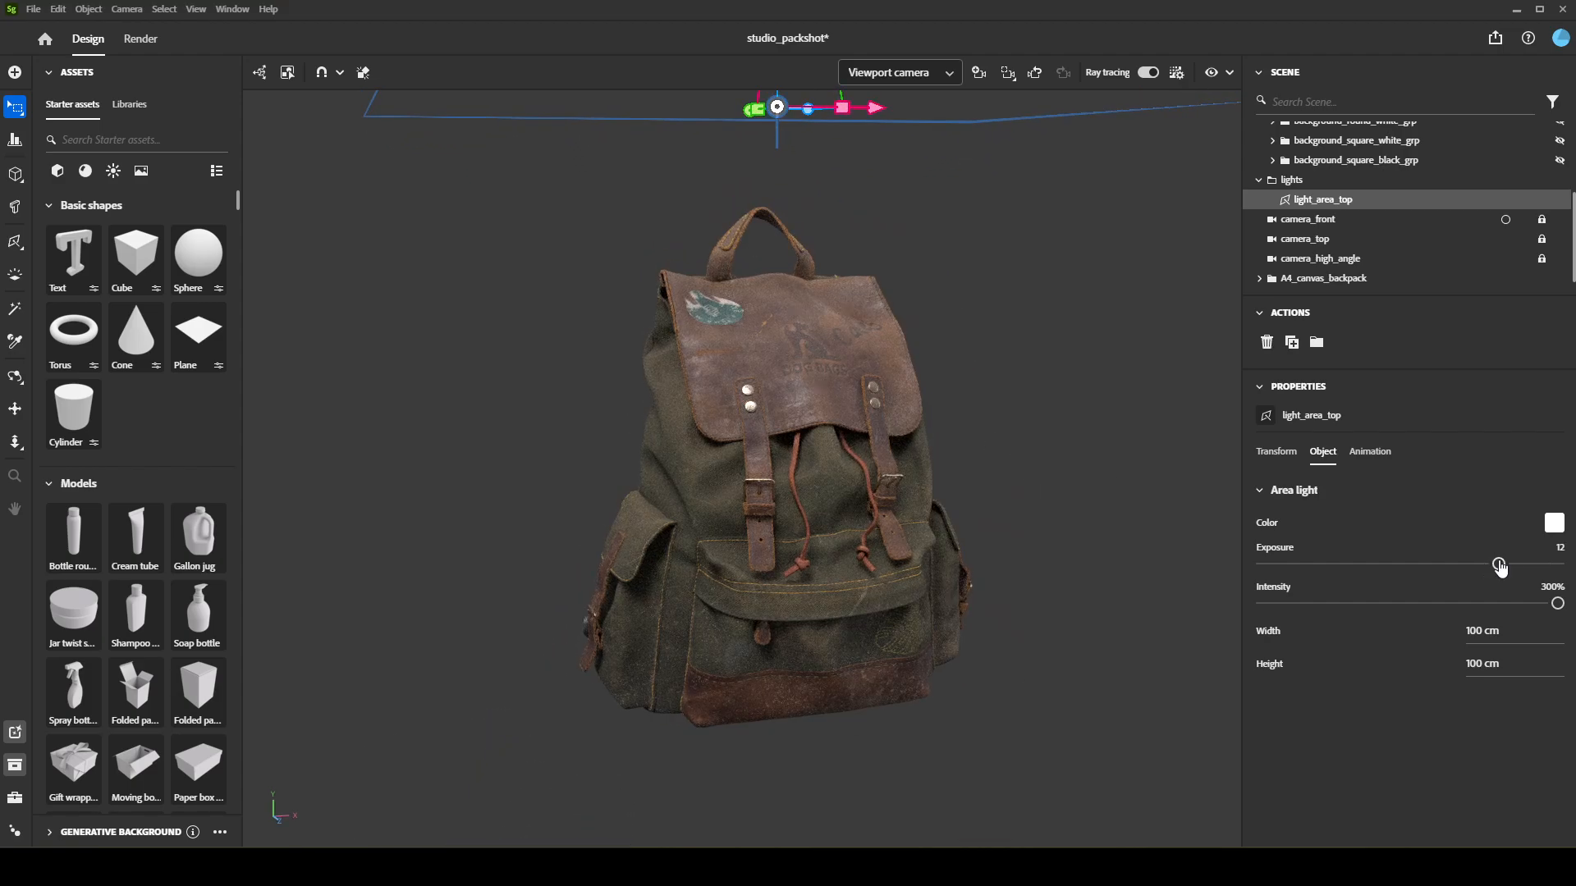
drag(1519, 605, 1375, 602)
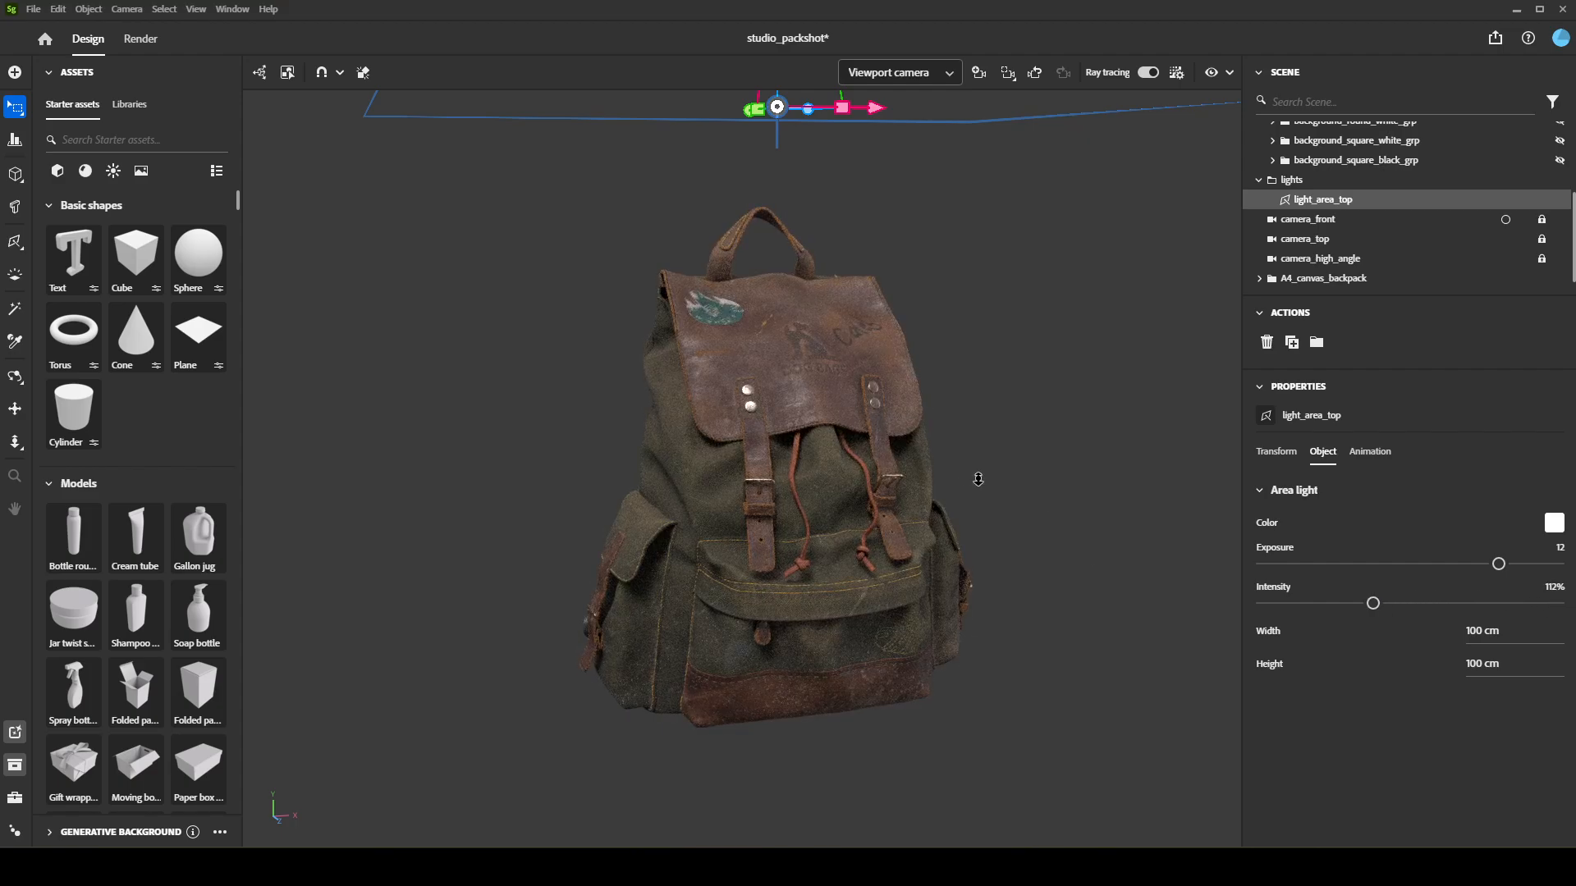
scroll(978, 479, down, 5)
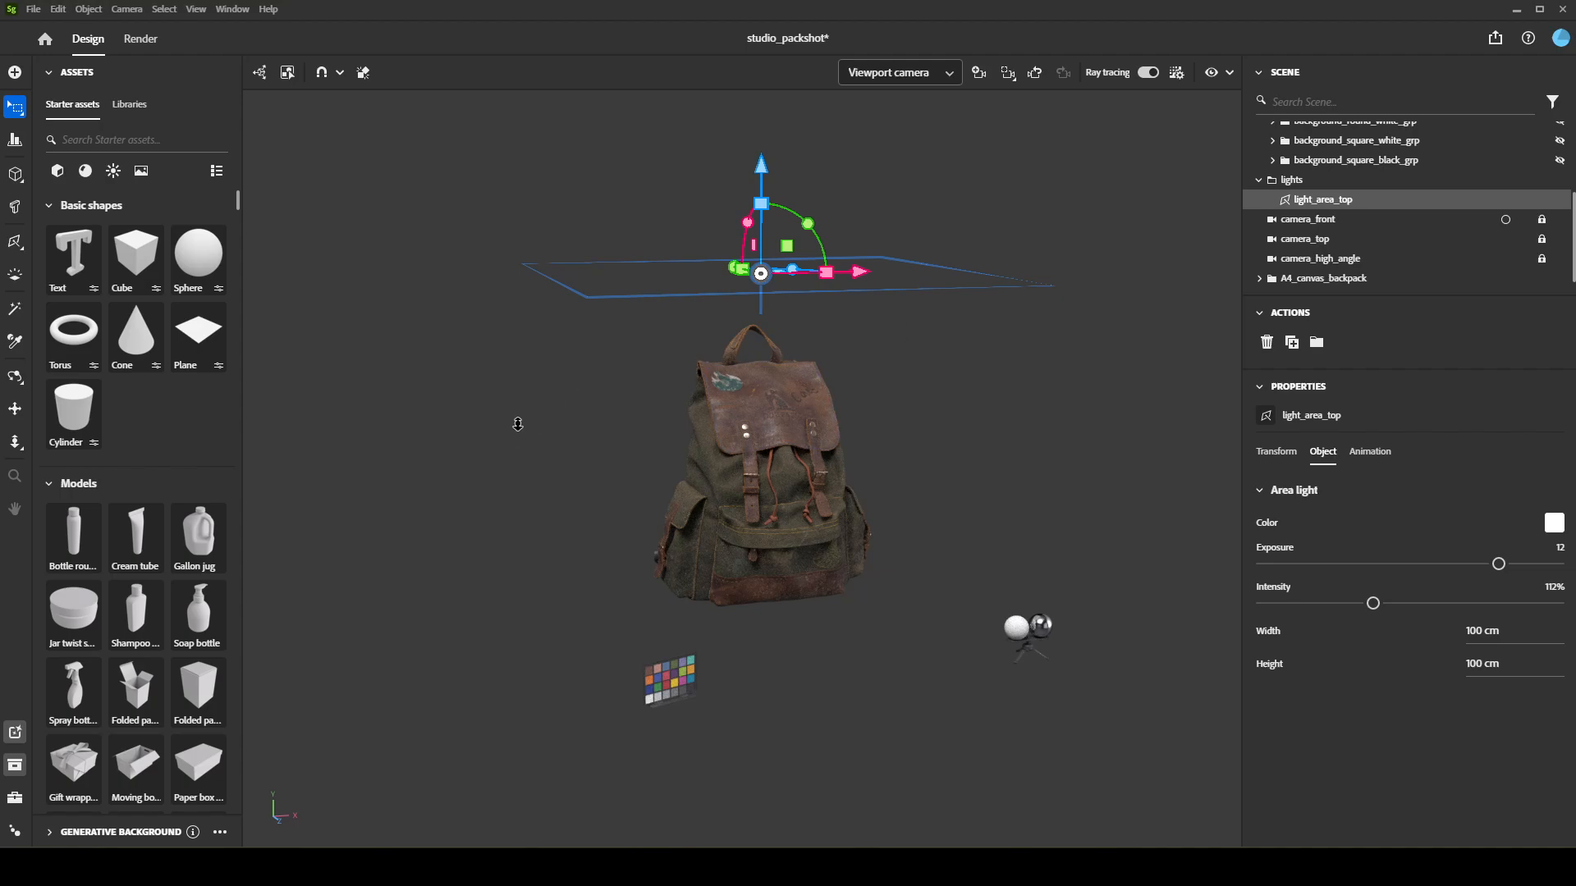
click(518, 424)
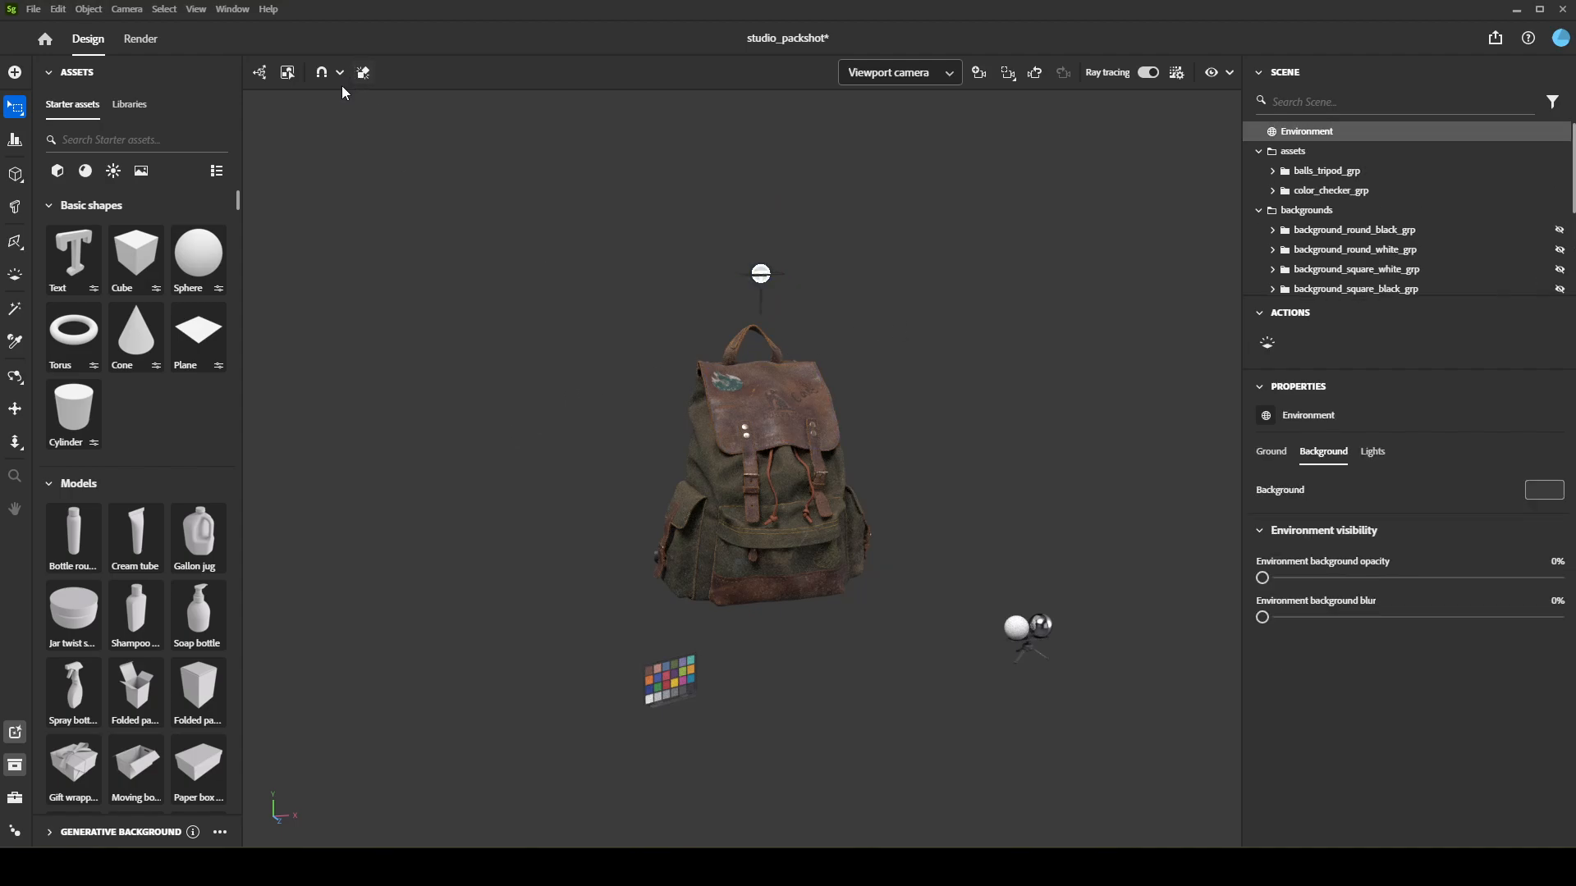
Place a new area light beside the backpack, raised to about the middle of the bag's height
drag(538, 485, 580, 492)
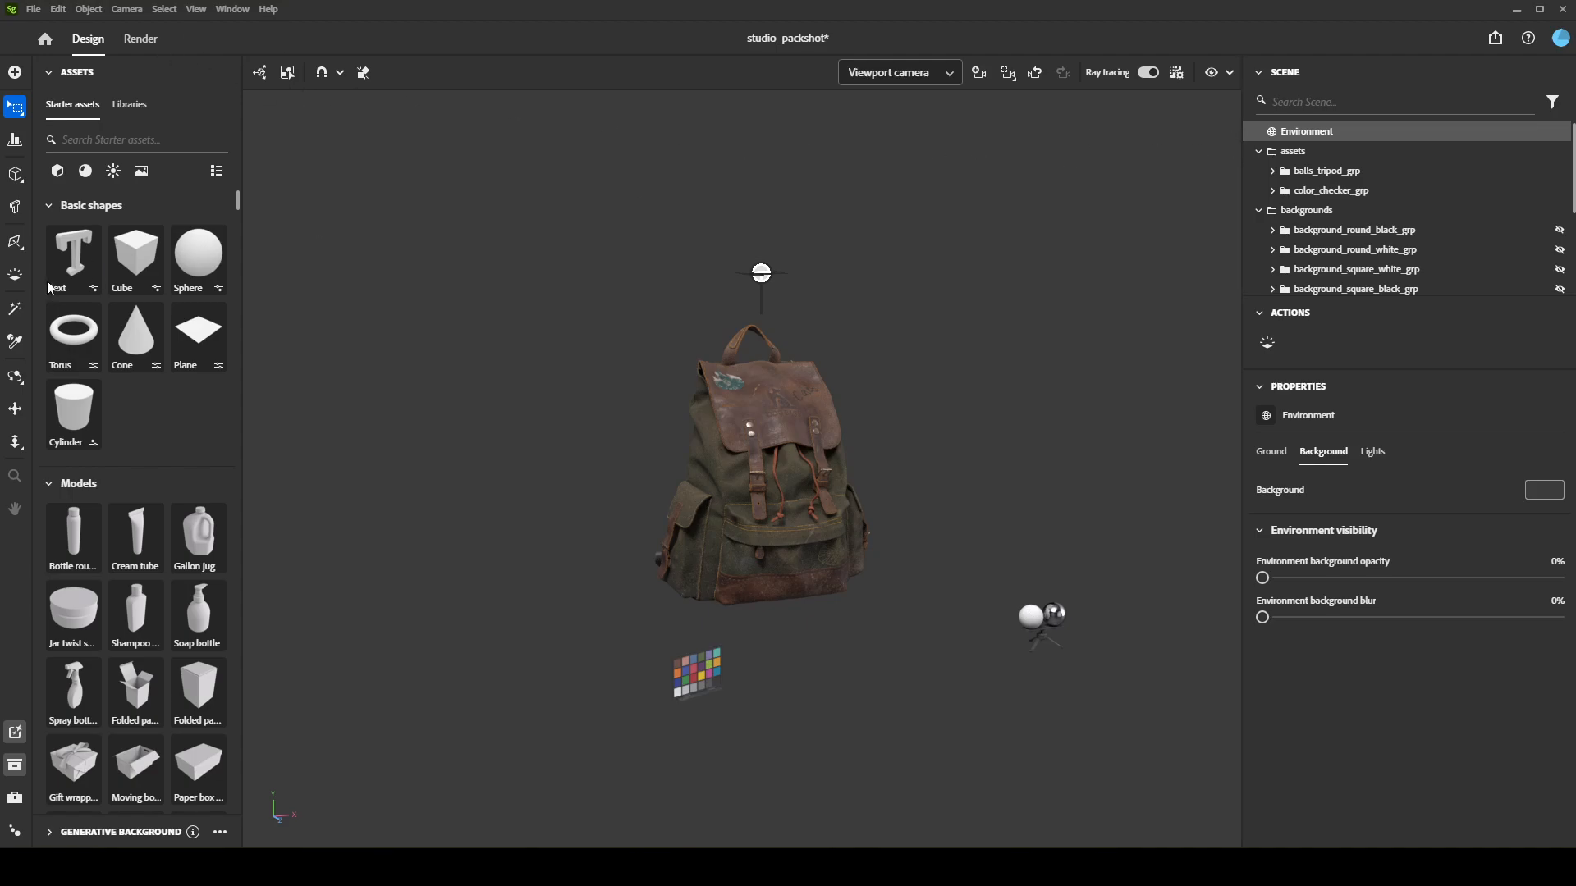
click(16, 250)
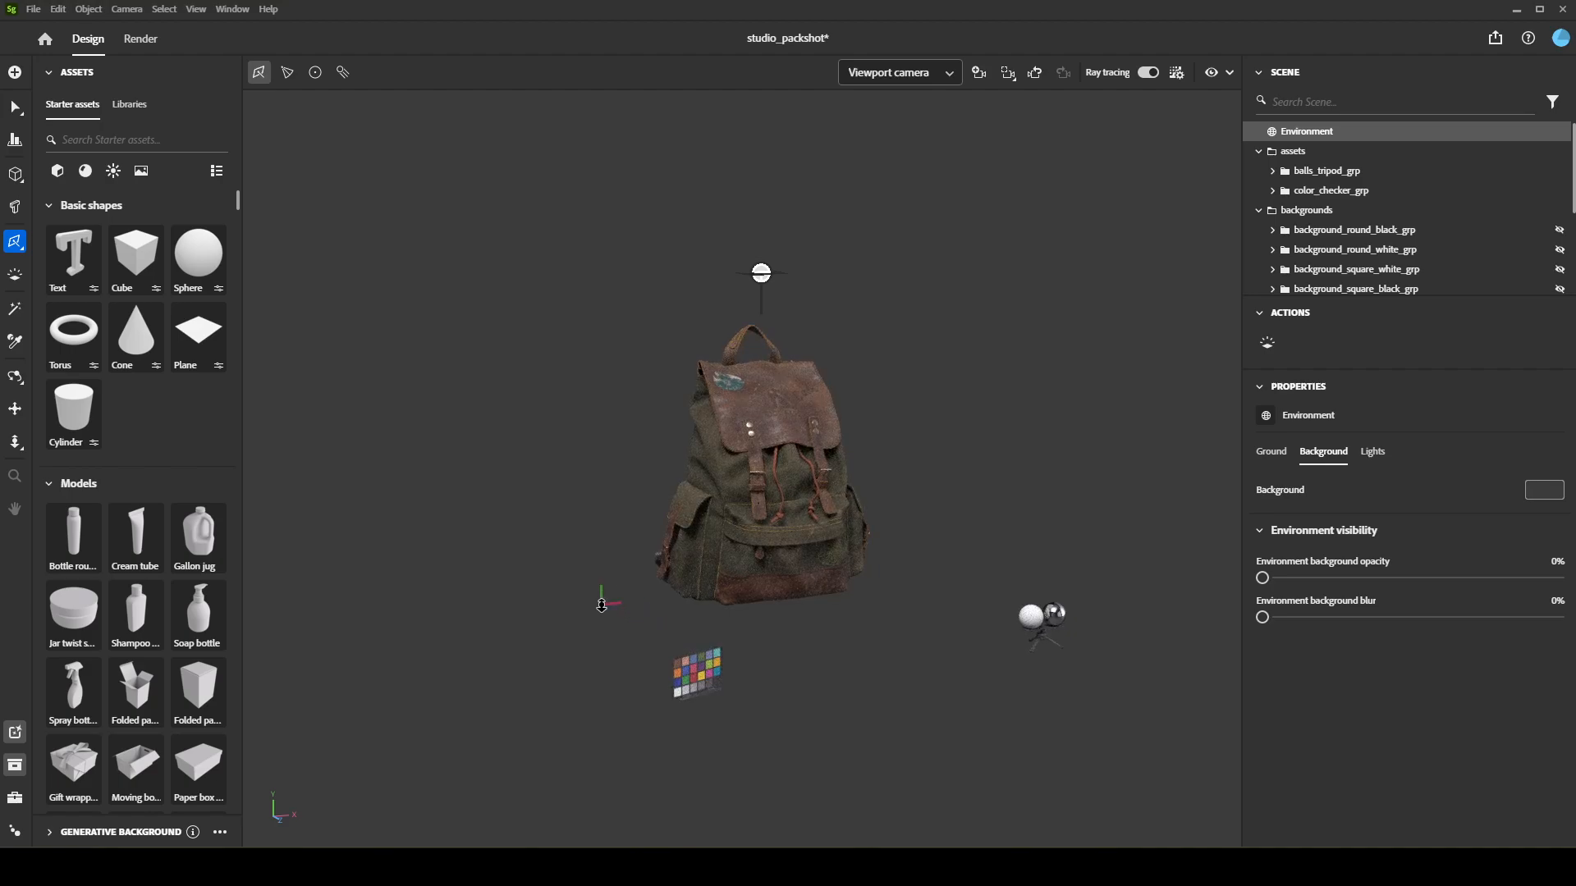
click(604, 584)
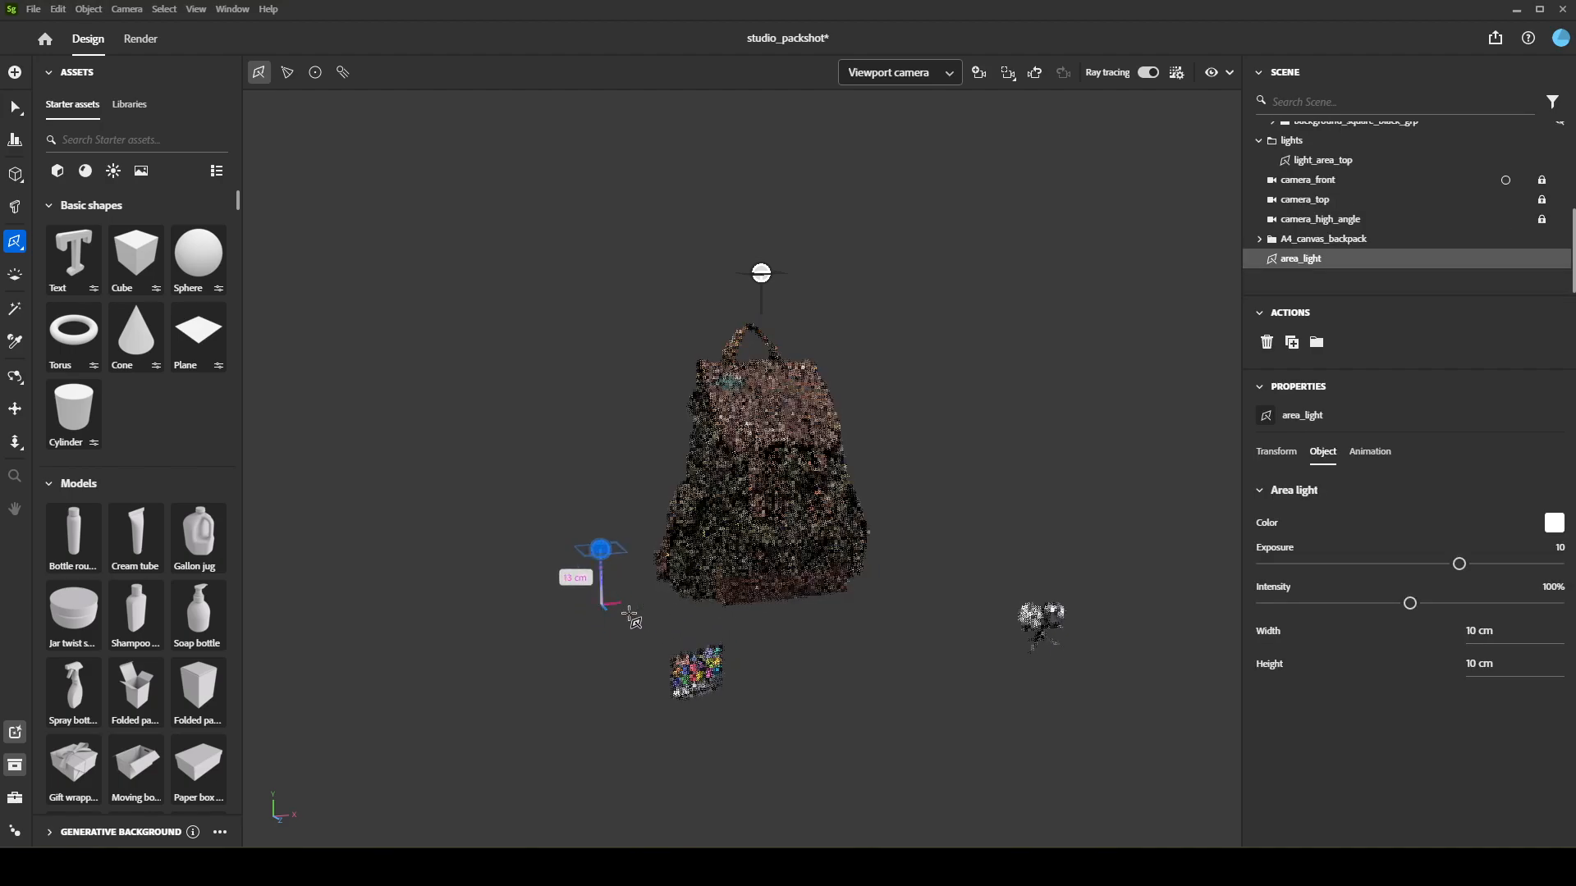
drag(609, 605, 626, 520)
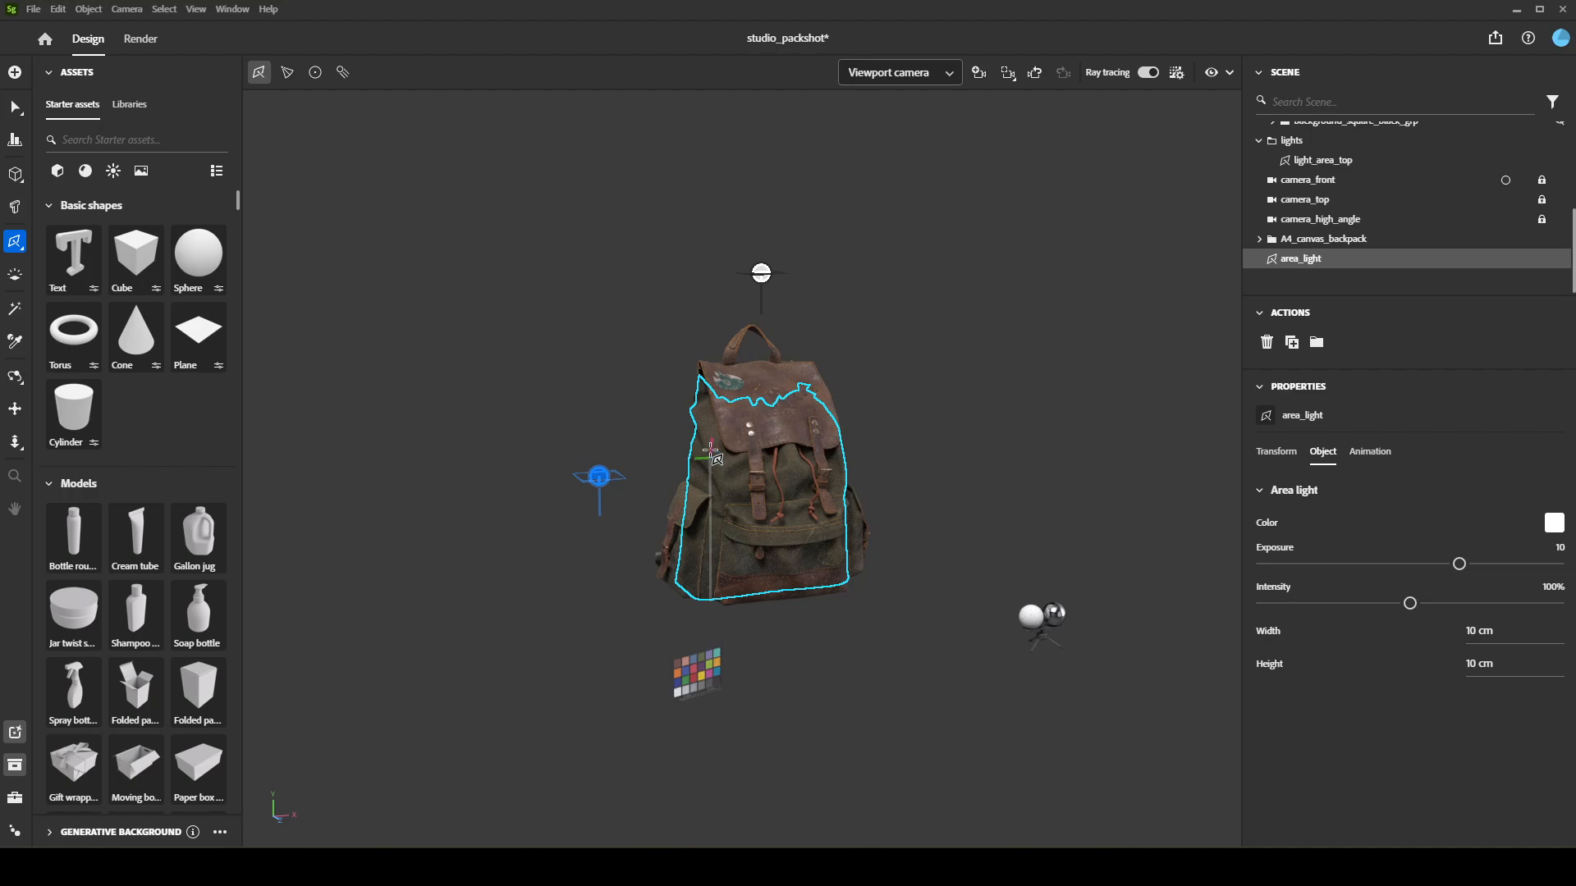
Rotate the new area light to face the backpack's side and move it farther out from the bag
key(v)
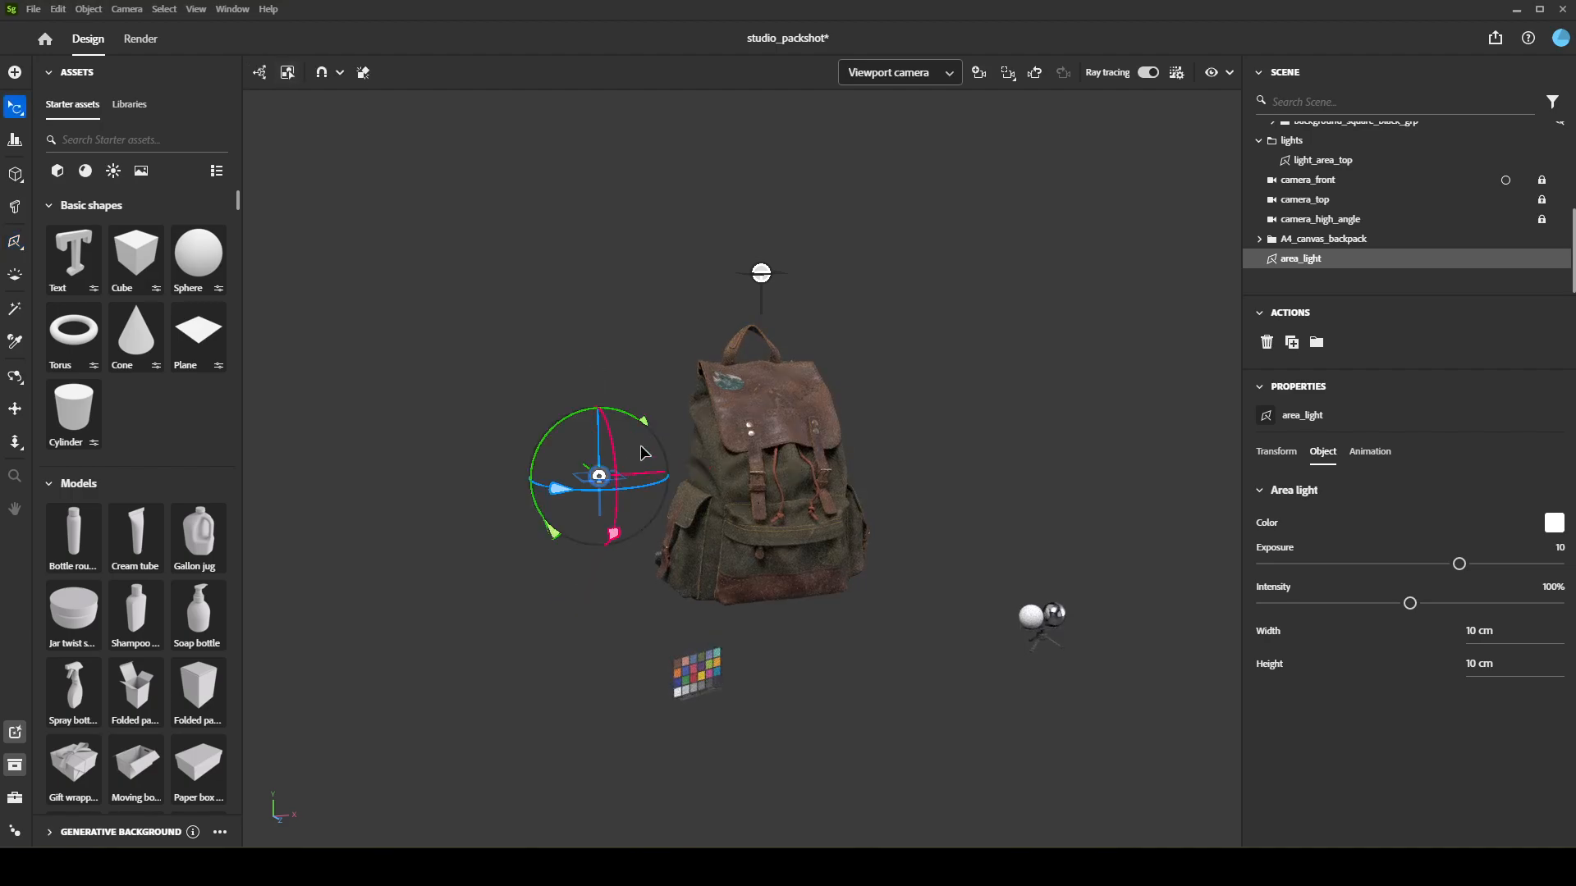
mouse_move(555, 442)
mouse_down()
mouse_move(492, 506)
mouse_move(524, 664)
mouse_move(580, 770)
mouse_move(581, 746)
mouse_up()
alt+drag(698, 683, 850, 798)
key(w)
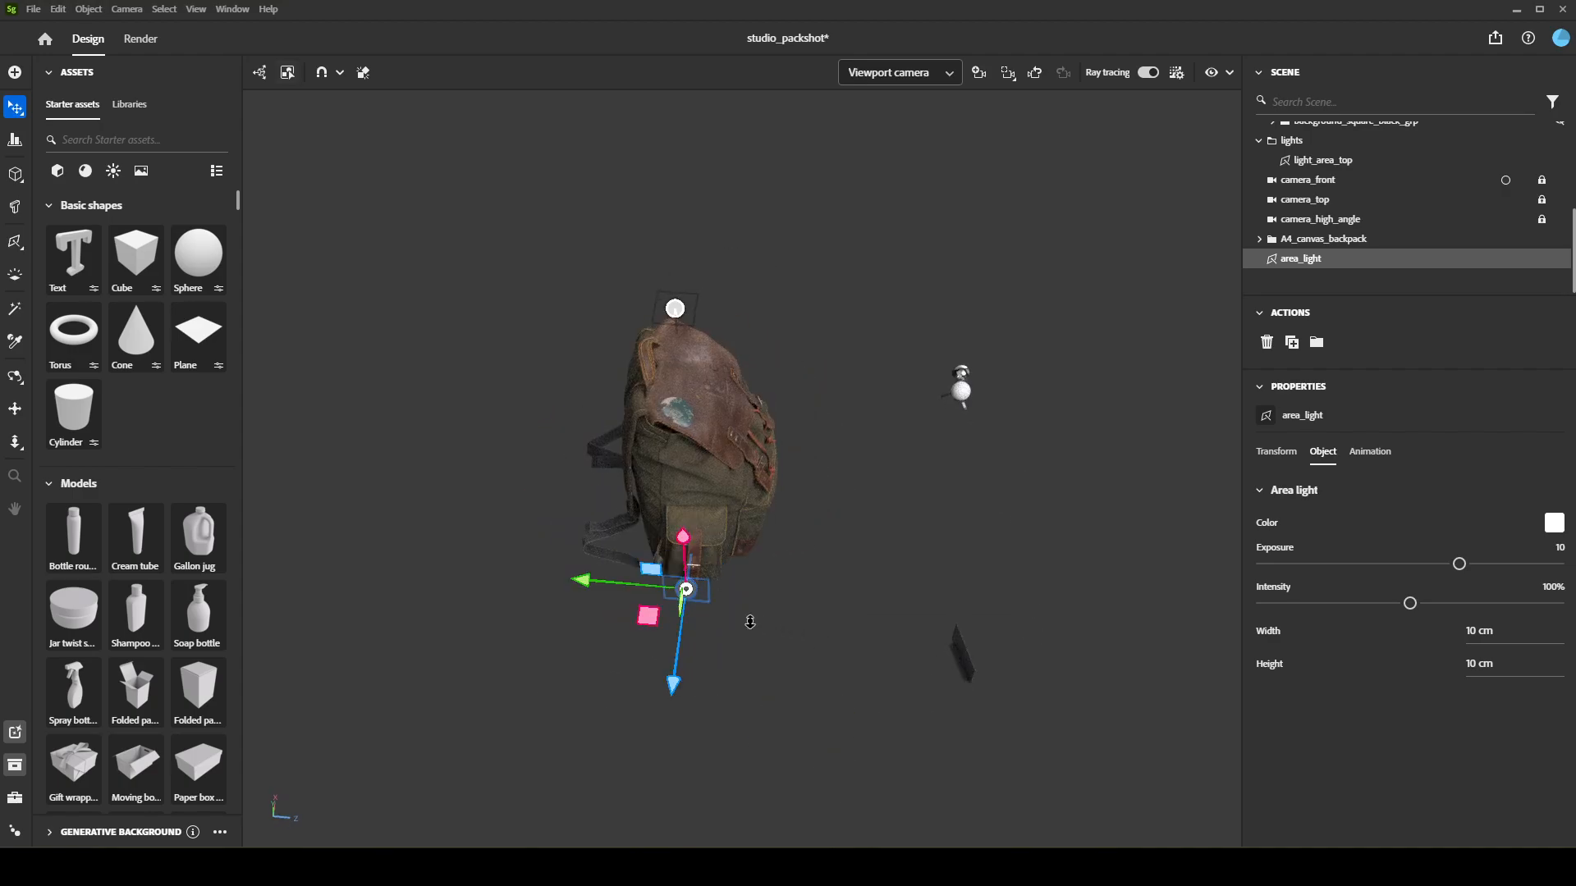
drag(648, 623, 387, 767)
key(e)
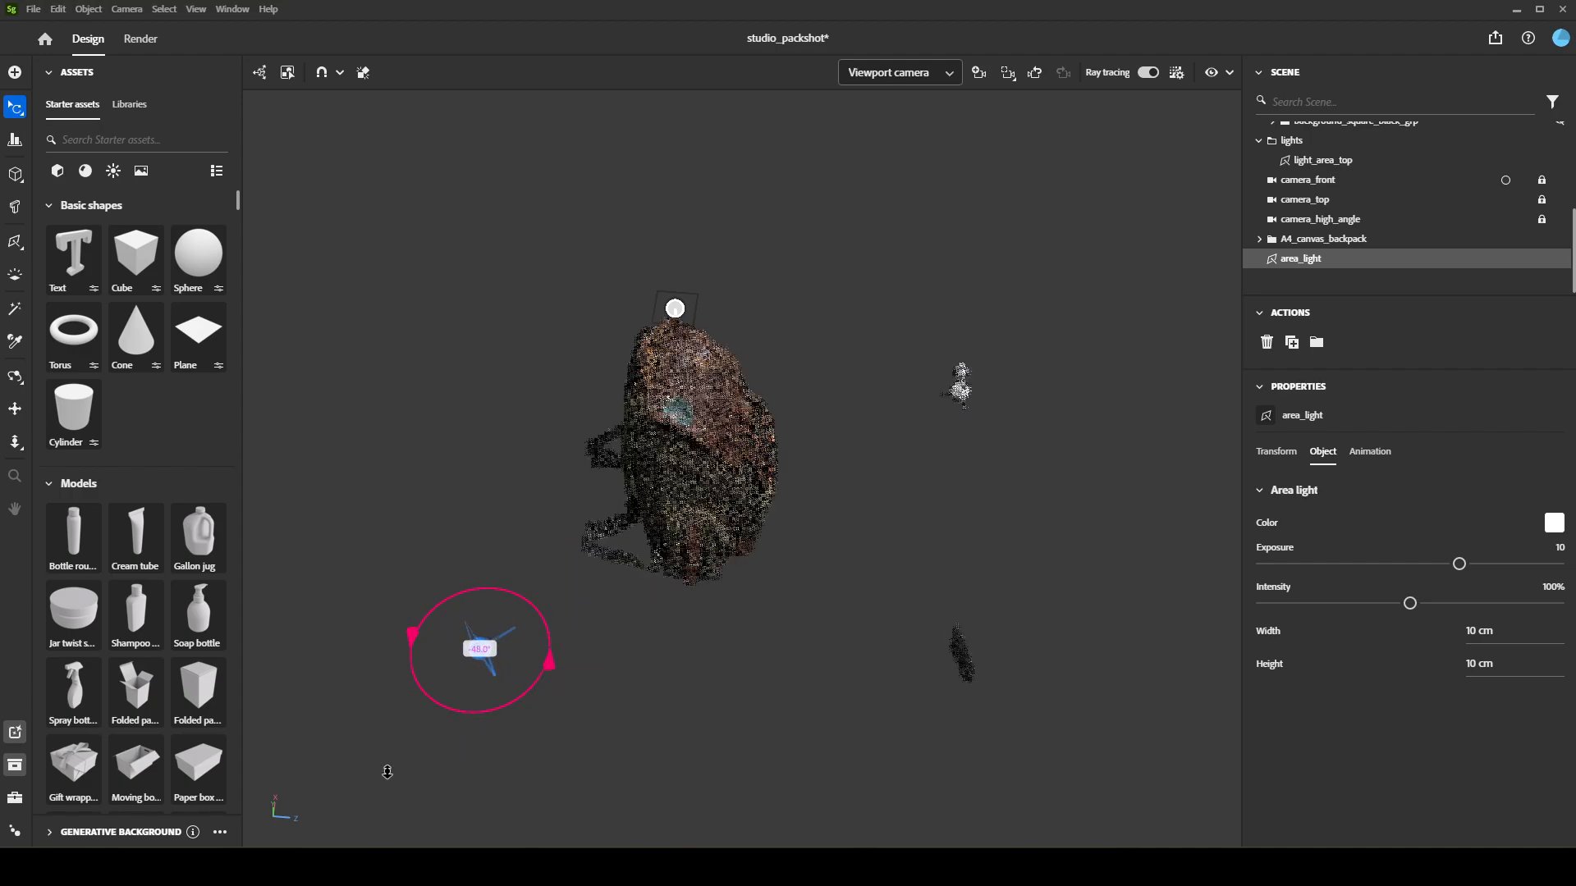
key(w)
drag(481, 649, 613, 563)
key(ctrl+z)
alt+drag(549, 613, 496, 533)
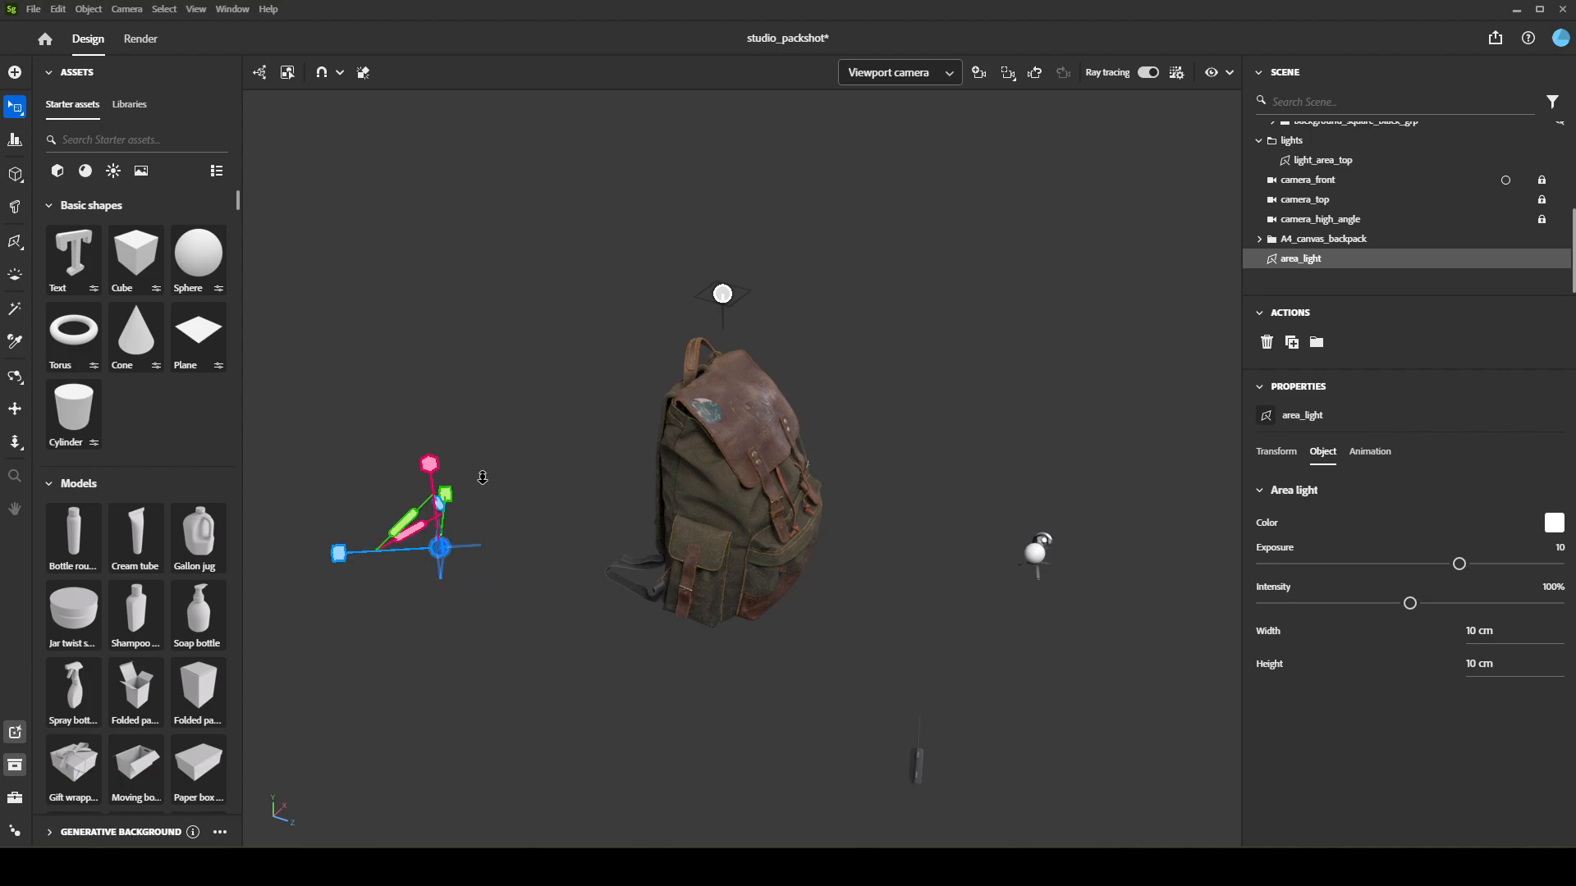
drag(668, 417, 489, 583)
key(ctrl+z)
Set the new area light's width and height to 40 cm each
alt+drag(1121, 650, 1036, 609)
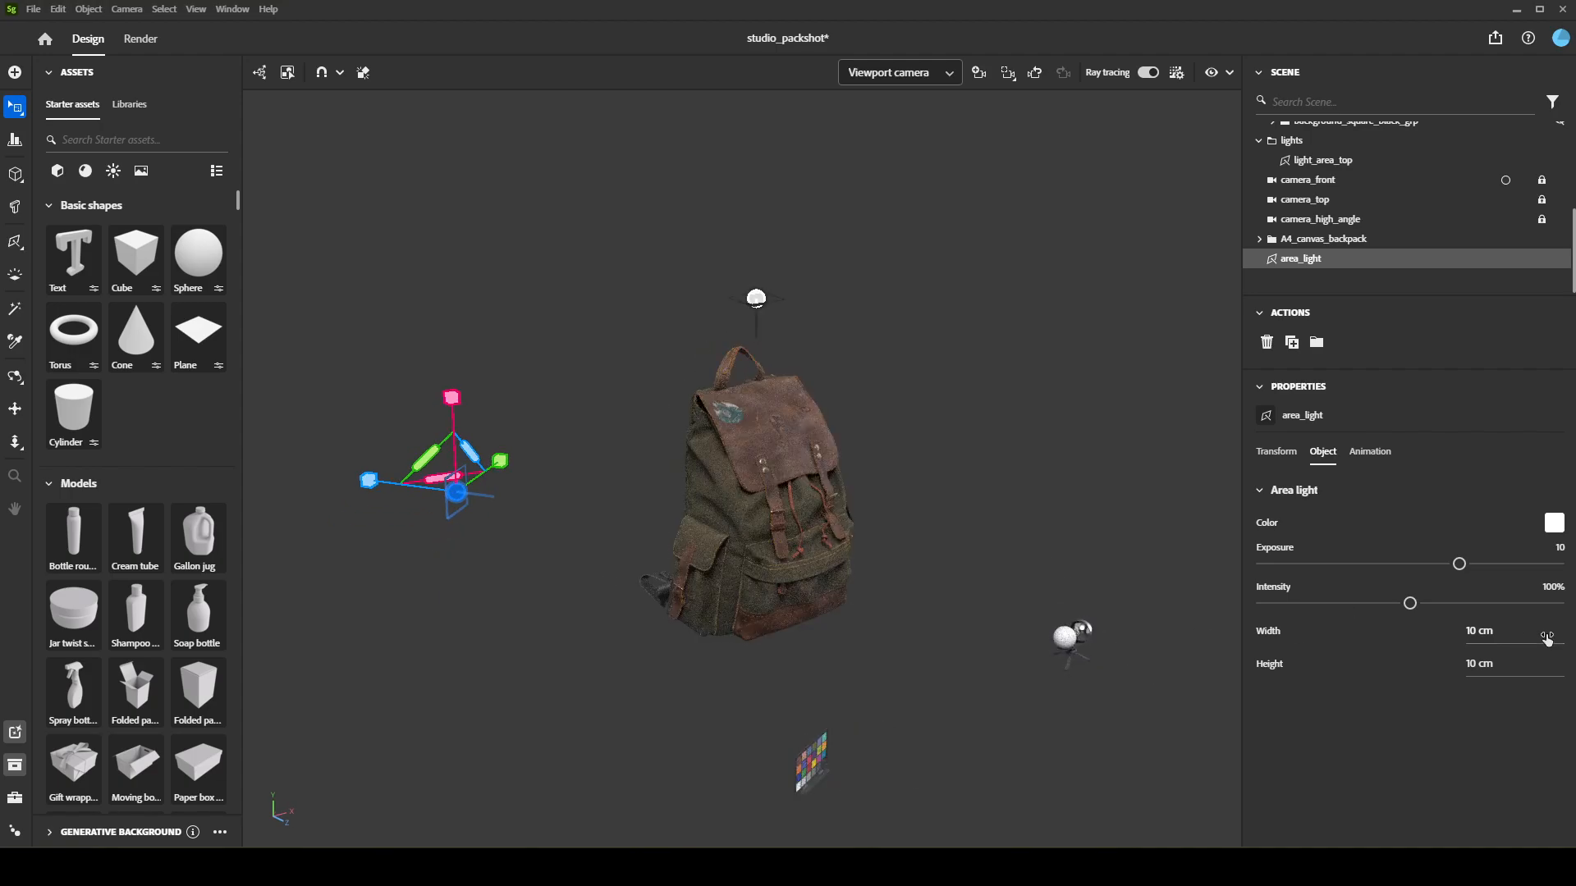
drag(1488, 632, 1551, 632)
click(1494, 641)
text(40)
key(Tab)
text(40)
key(Return)
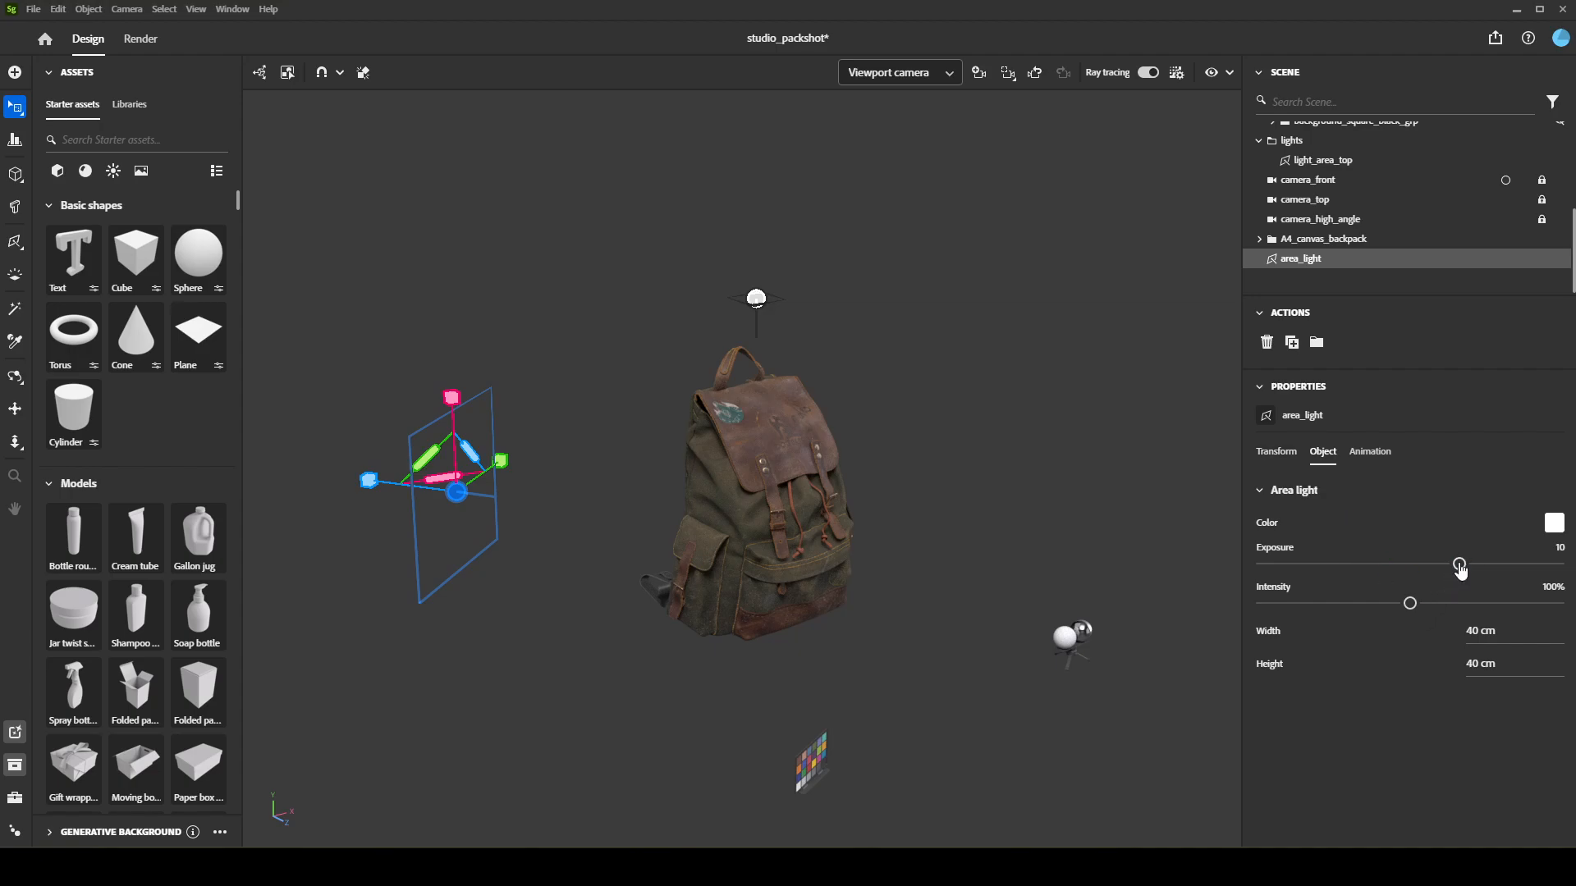
Raise the new area light's exposure to 14.9 and move the light farther away from the backpack's side
drag(1464, 563, 1554, 563)
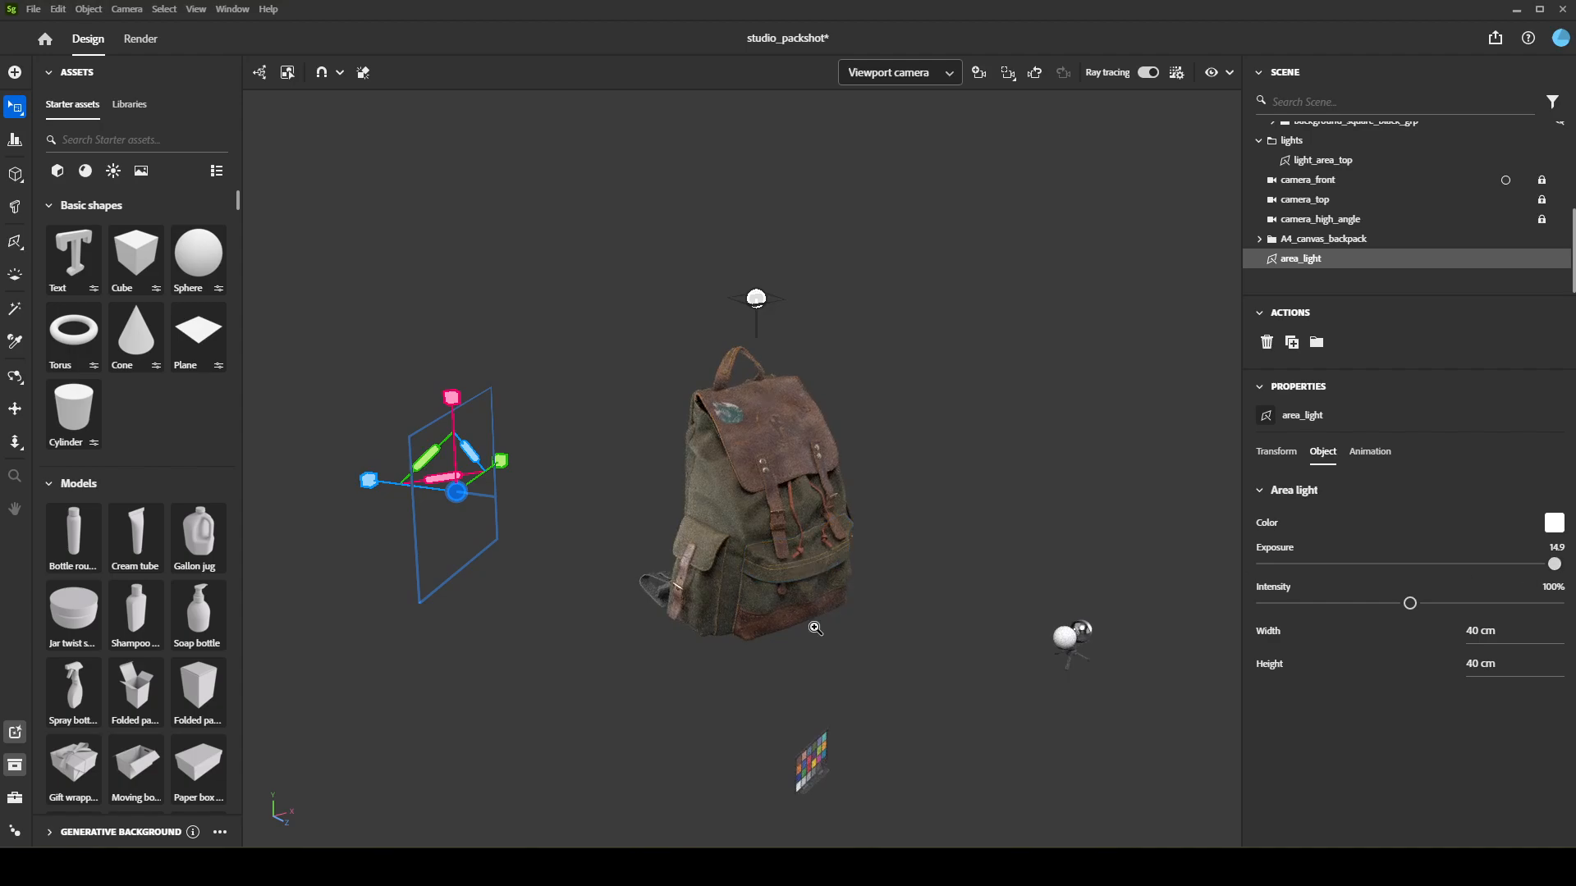
right_drag(812, 626, 703, 486)
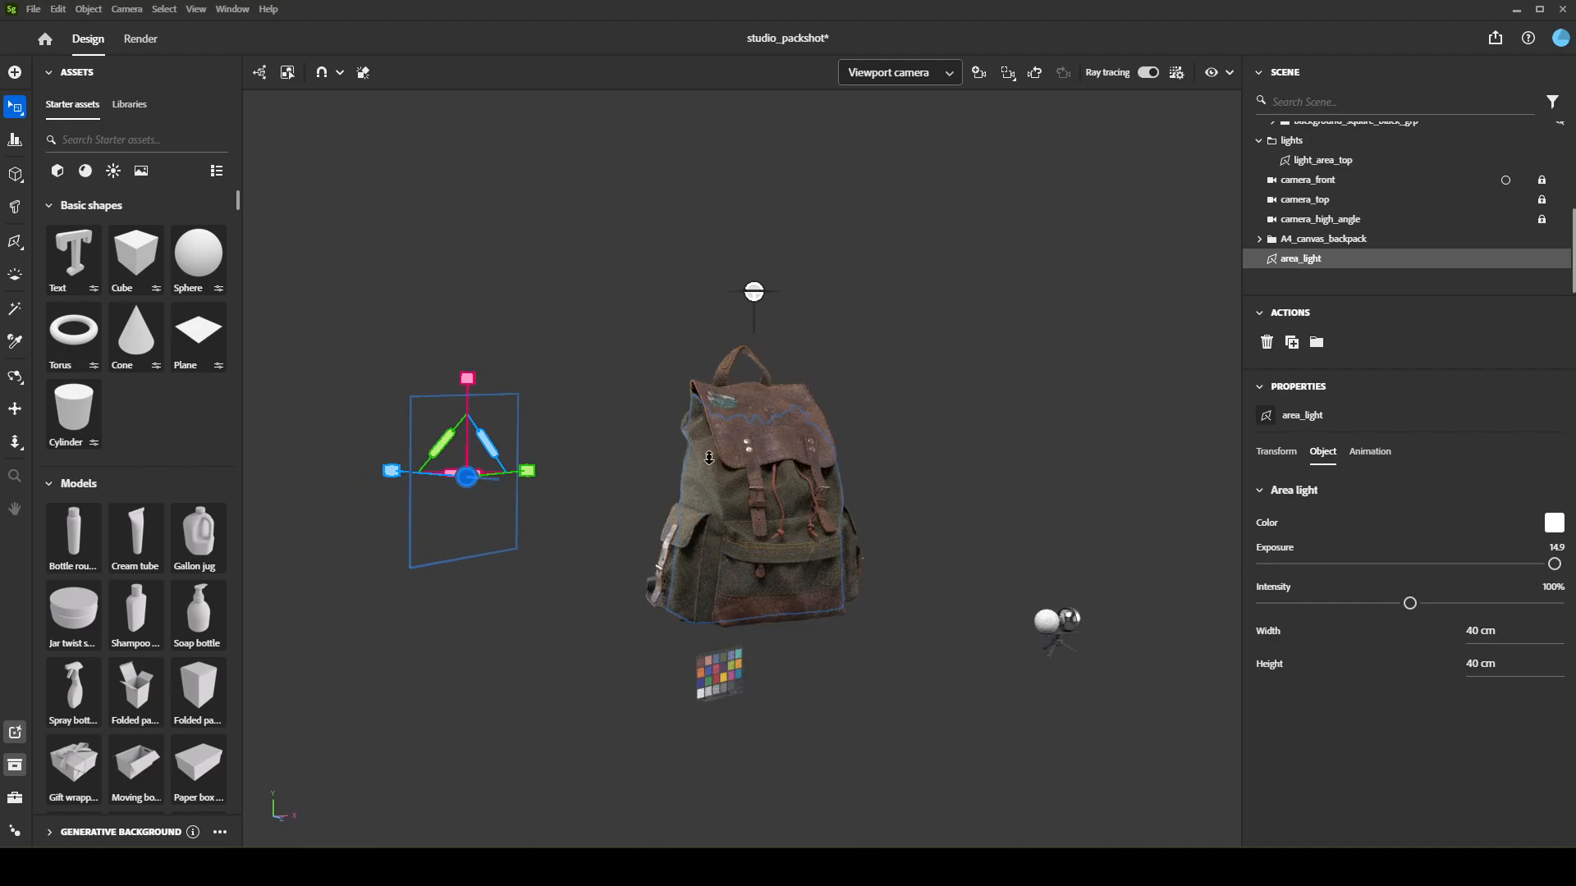
key(g)
drag(389, 470, 275, 462)
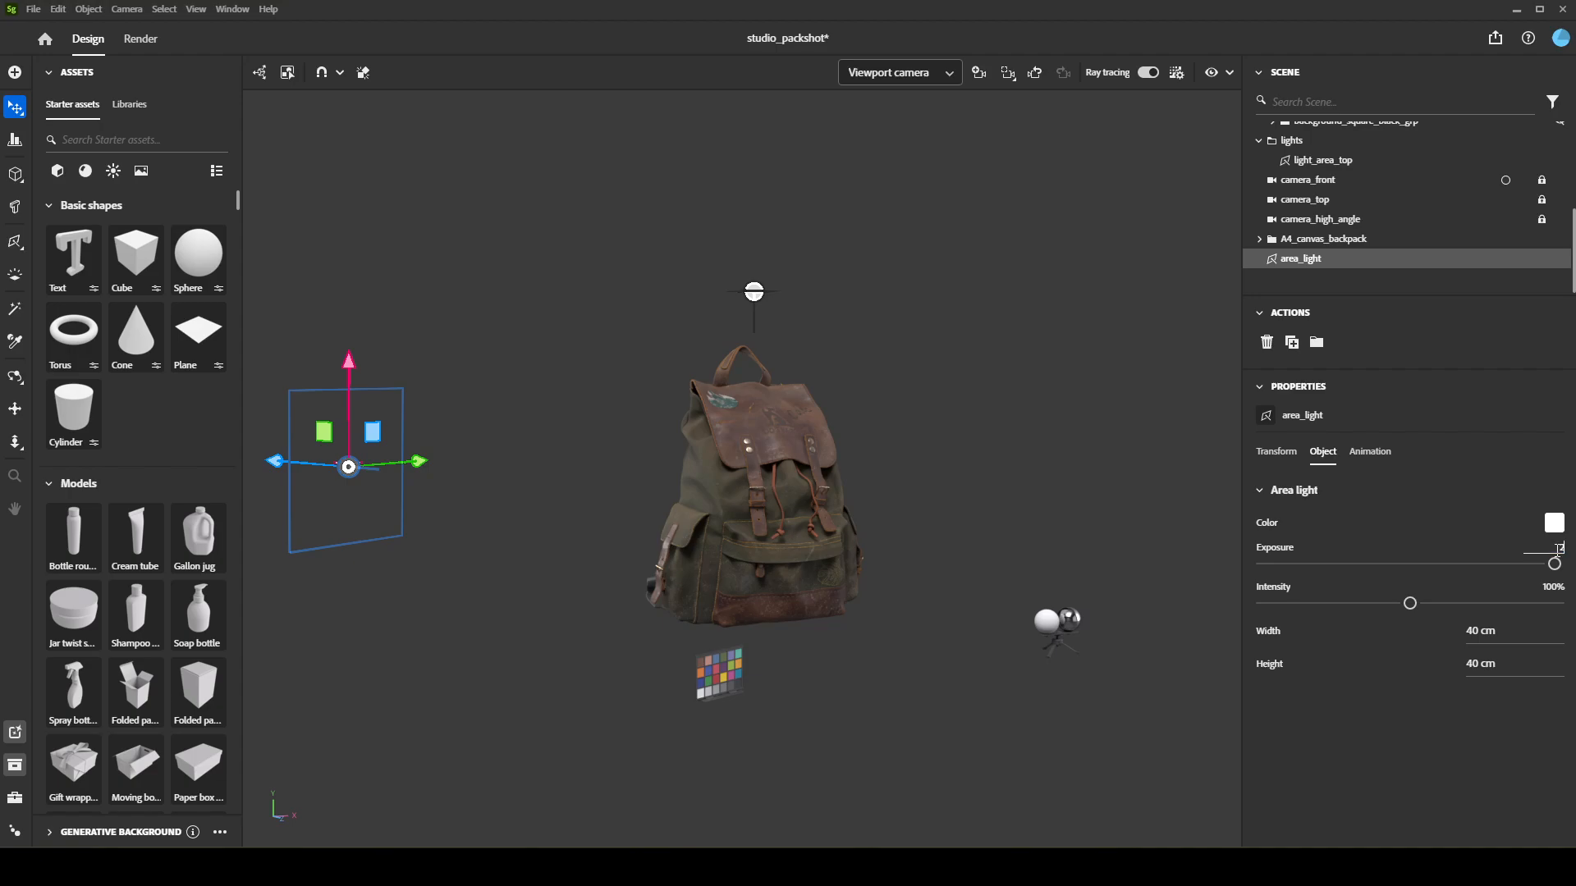
Try an exposure of 24 on the new area light, and settle on 16
key(Return)
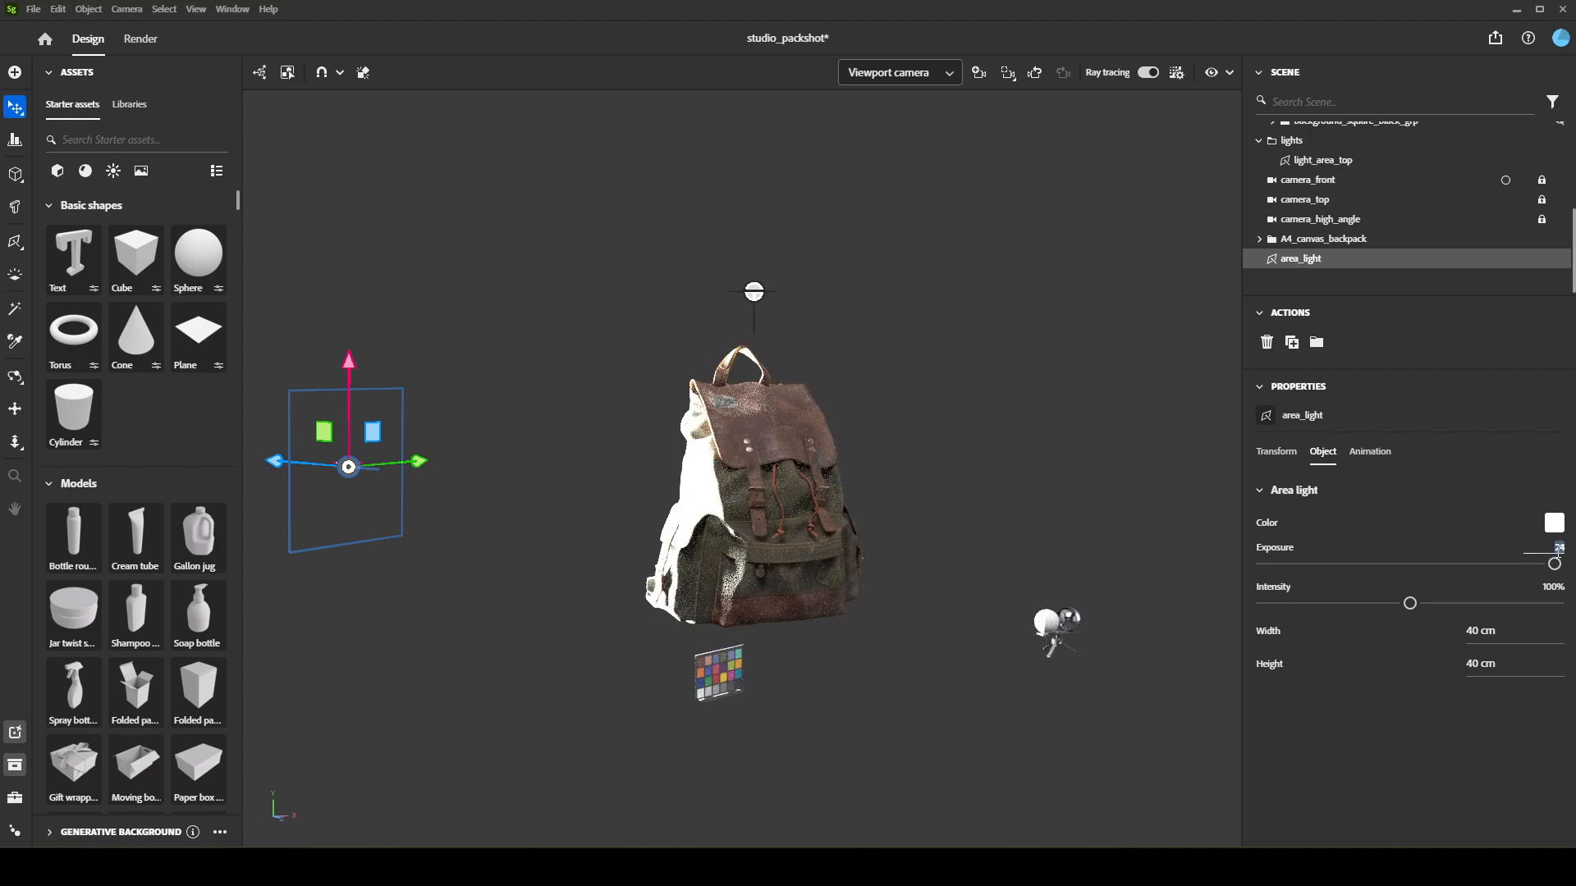
key(Return)
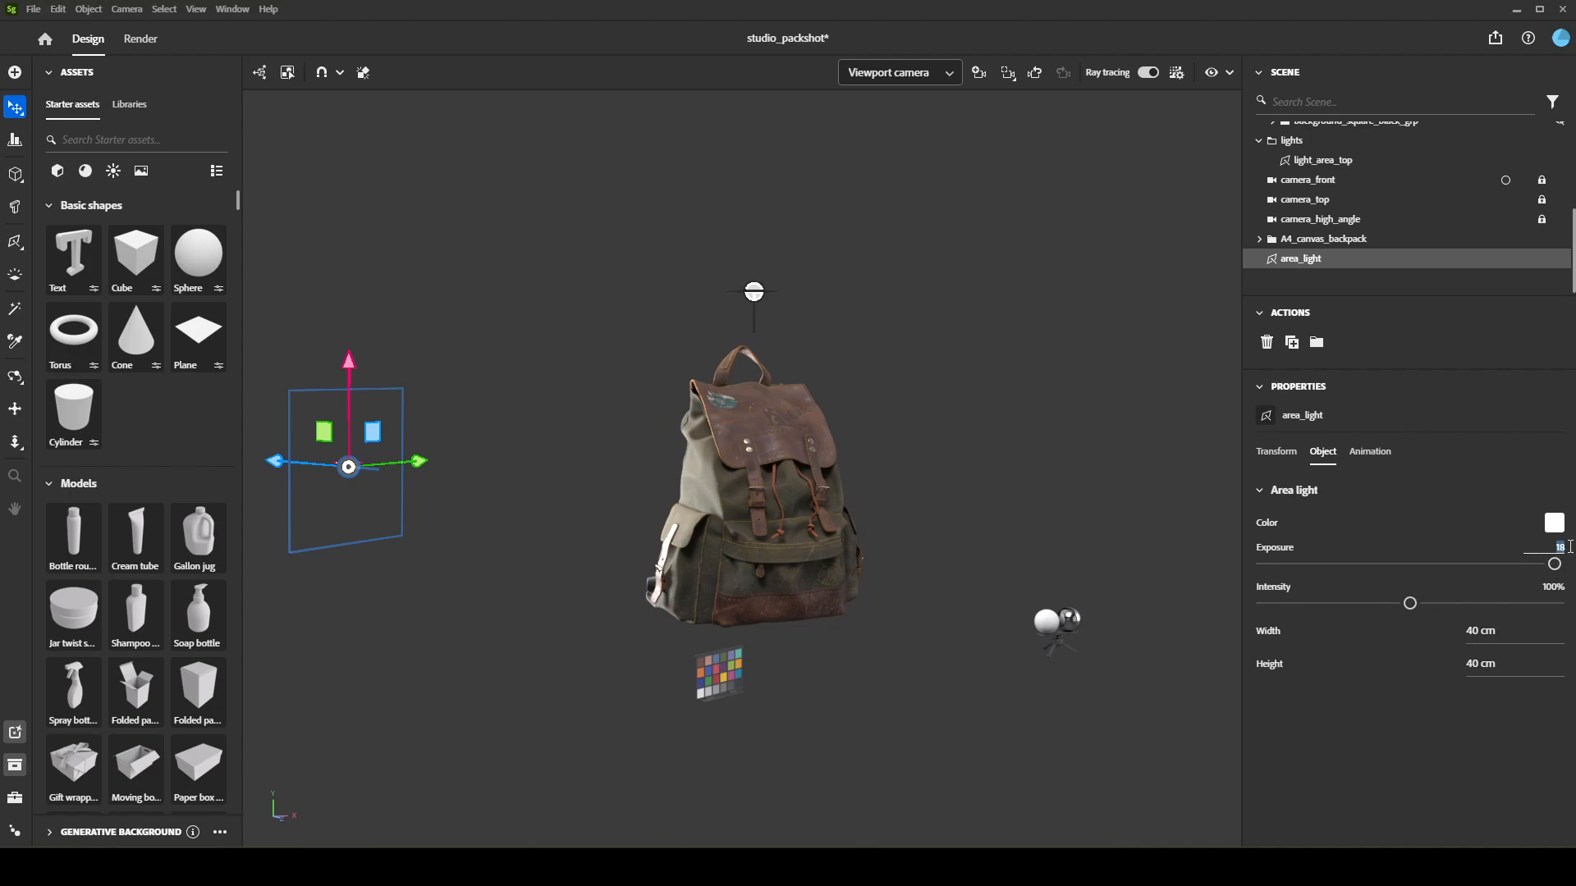
Lower the new area light's intensity to 39%
drag(1412, 609, 1321, 603)
right_drag(917, 545, 887, 534)
scroll(975, 564, up, 5)
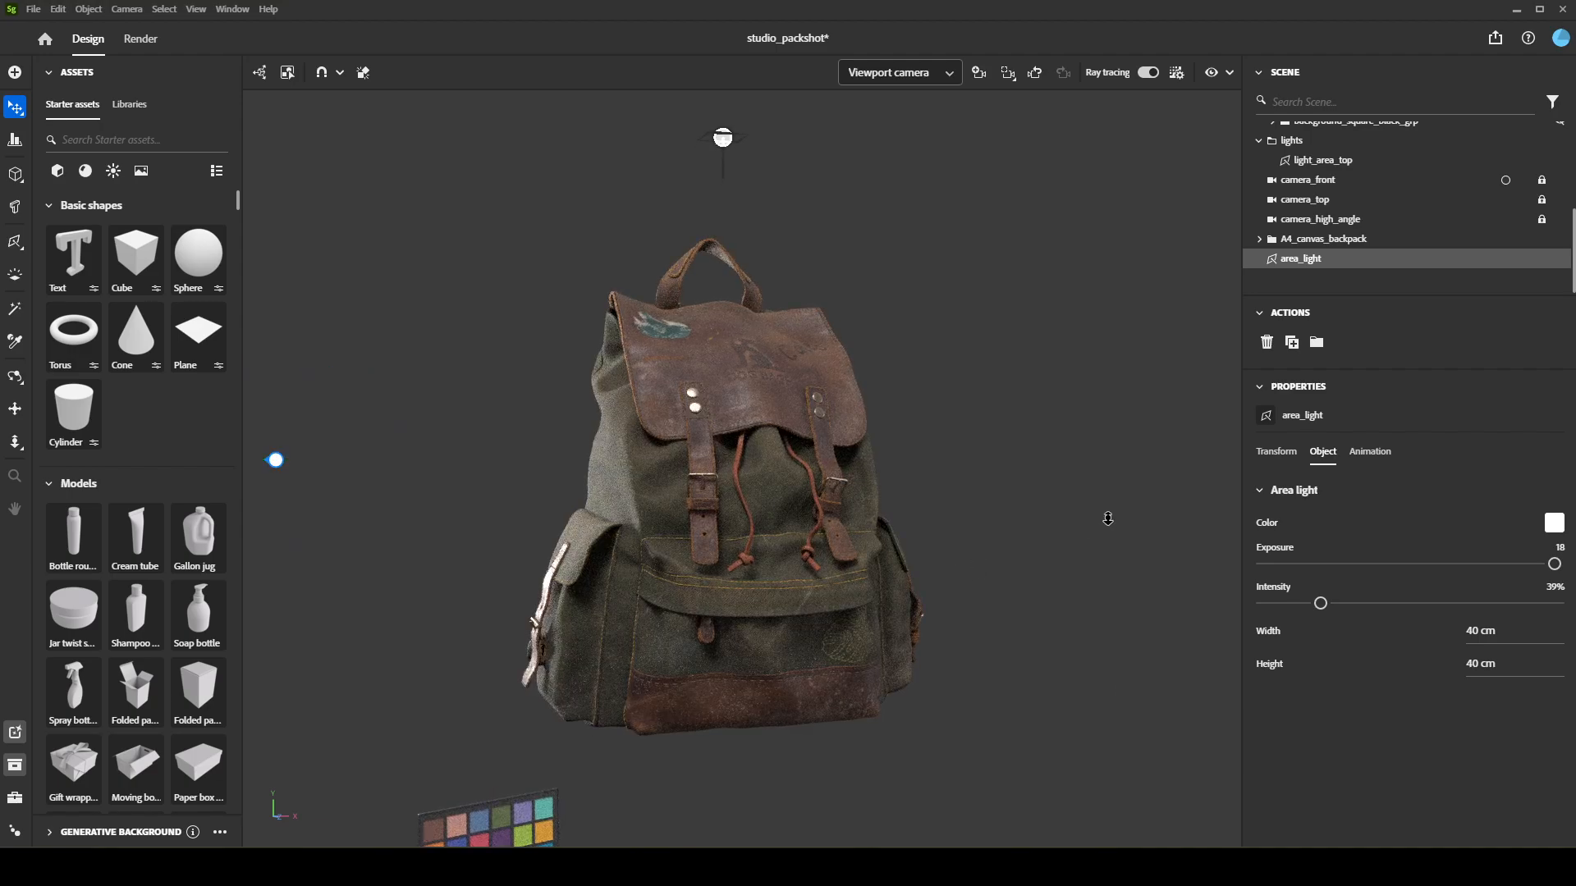
scroll(1120, 484, down, 3)
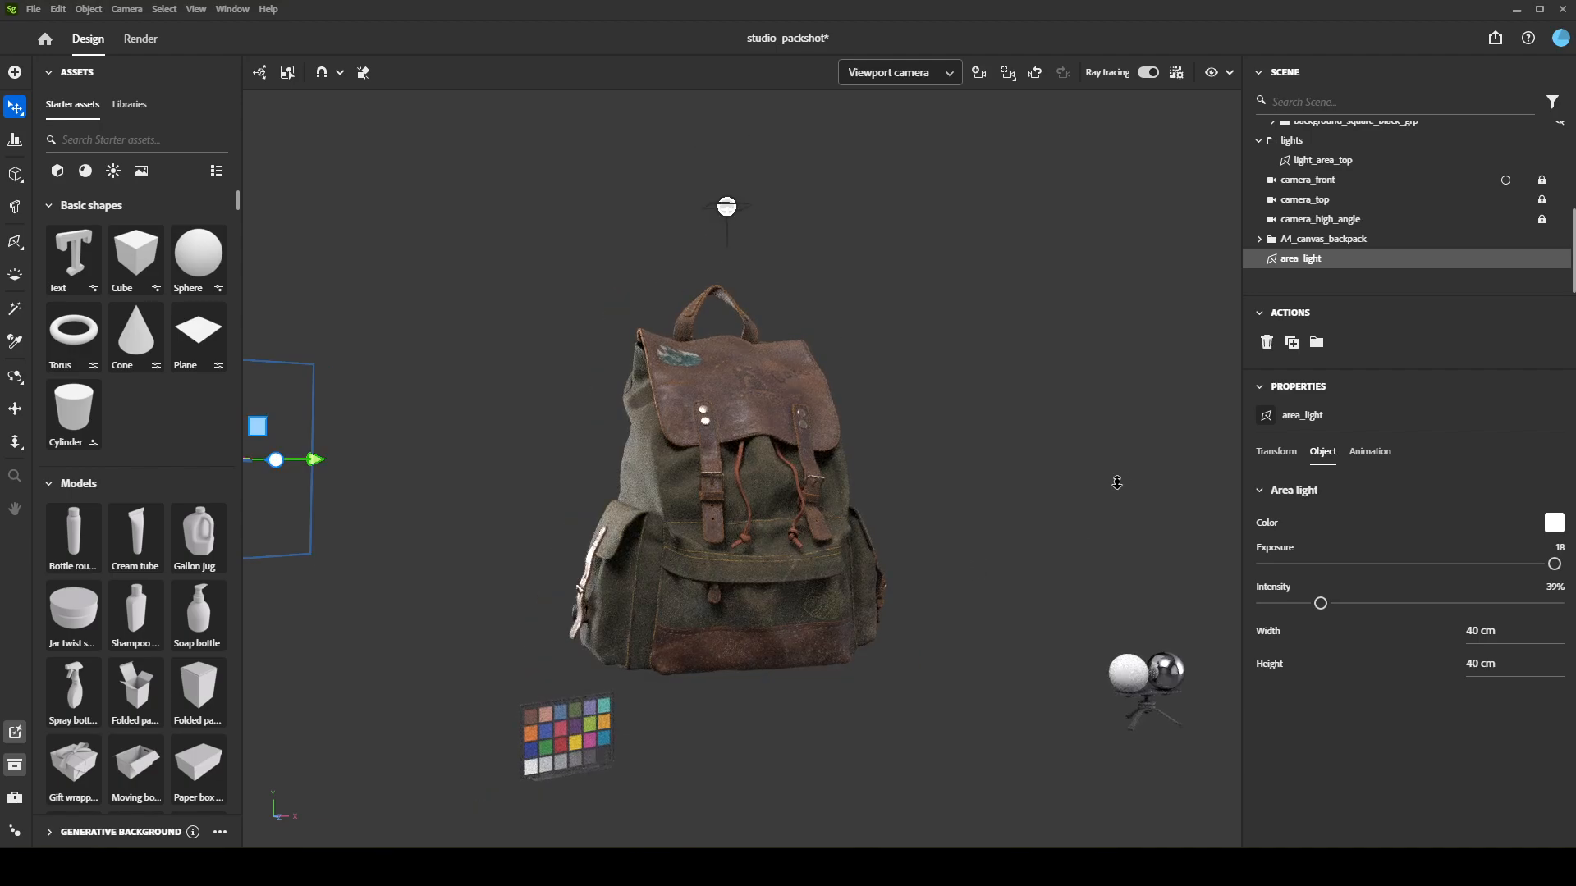
Review the environment's ground and background settings and open its light settings
click(1150, 464)
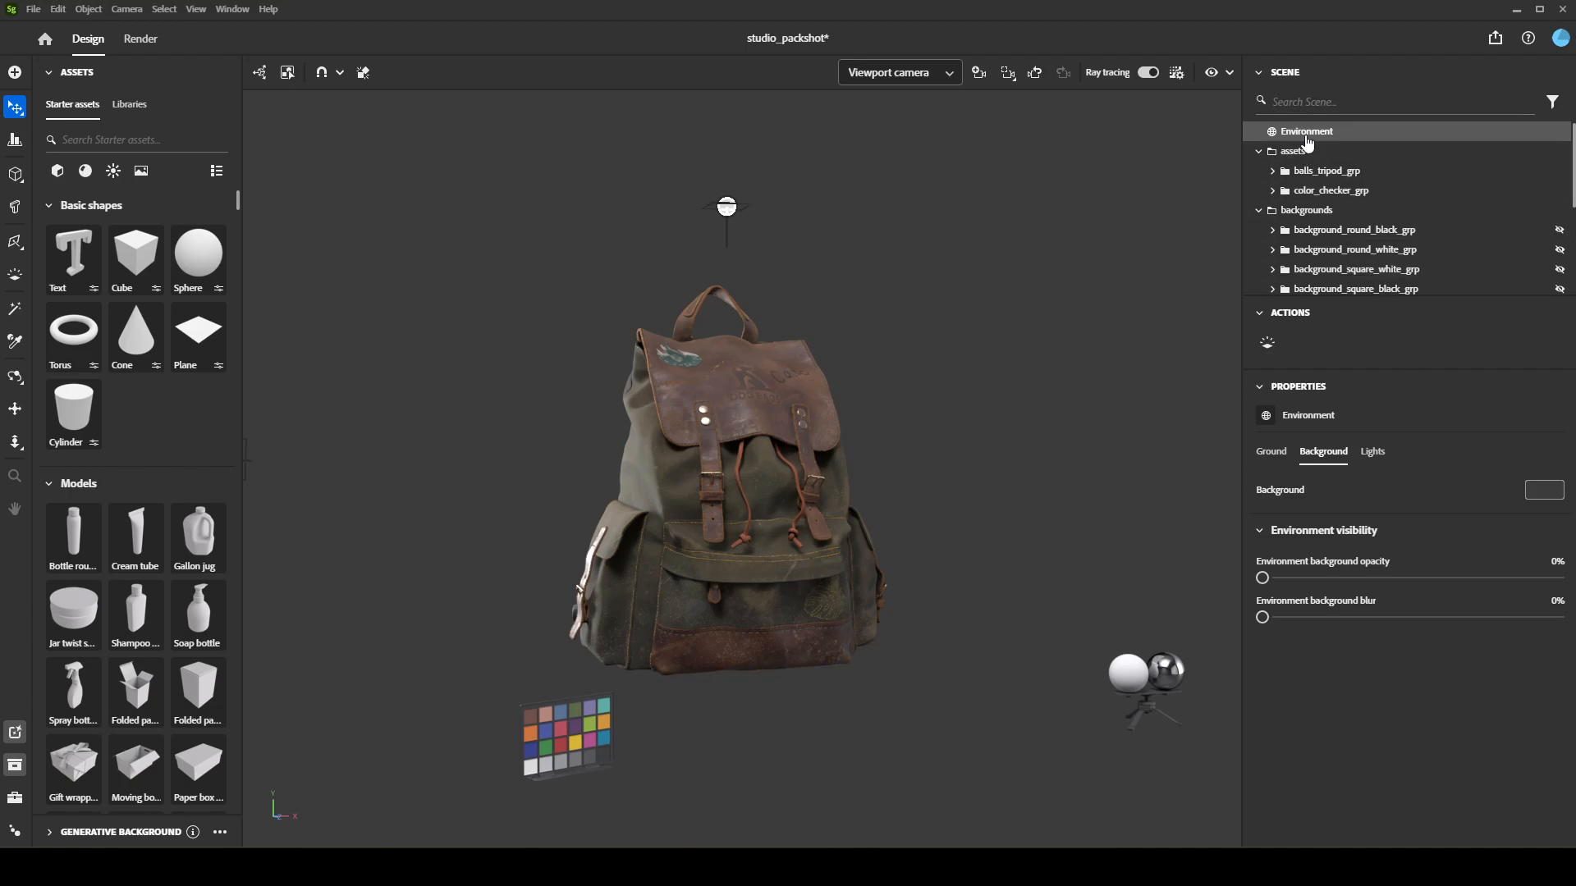
click(1270, 452)
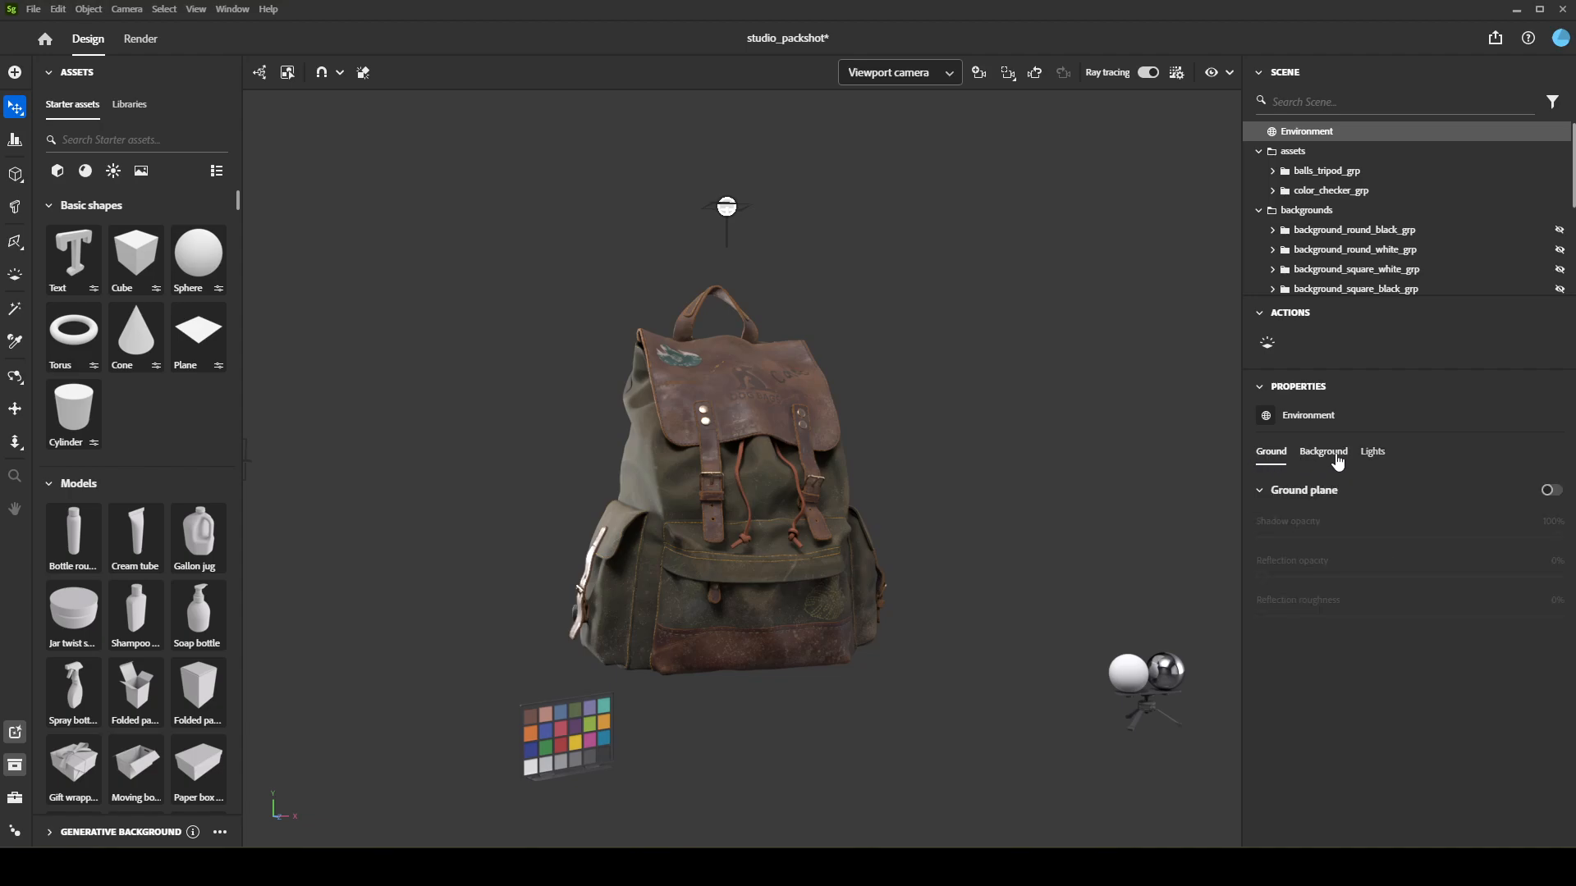
click(1333, 457)
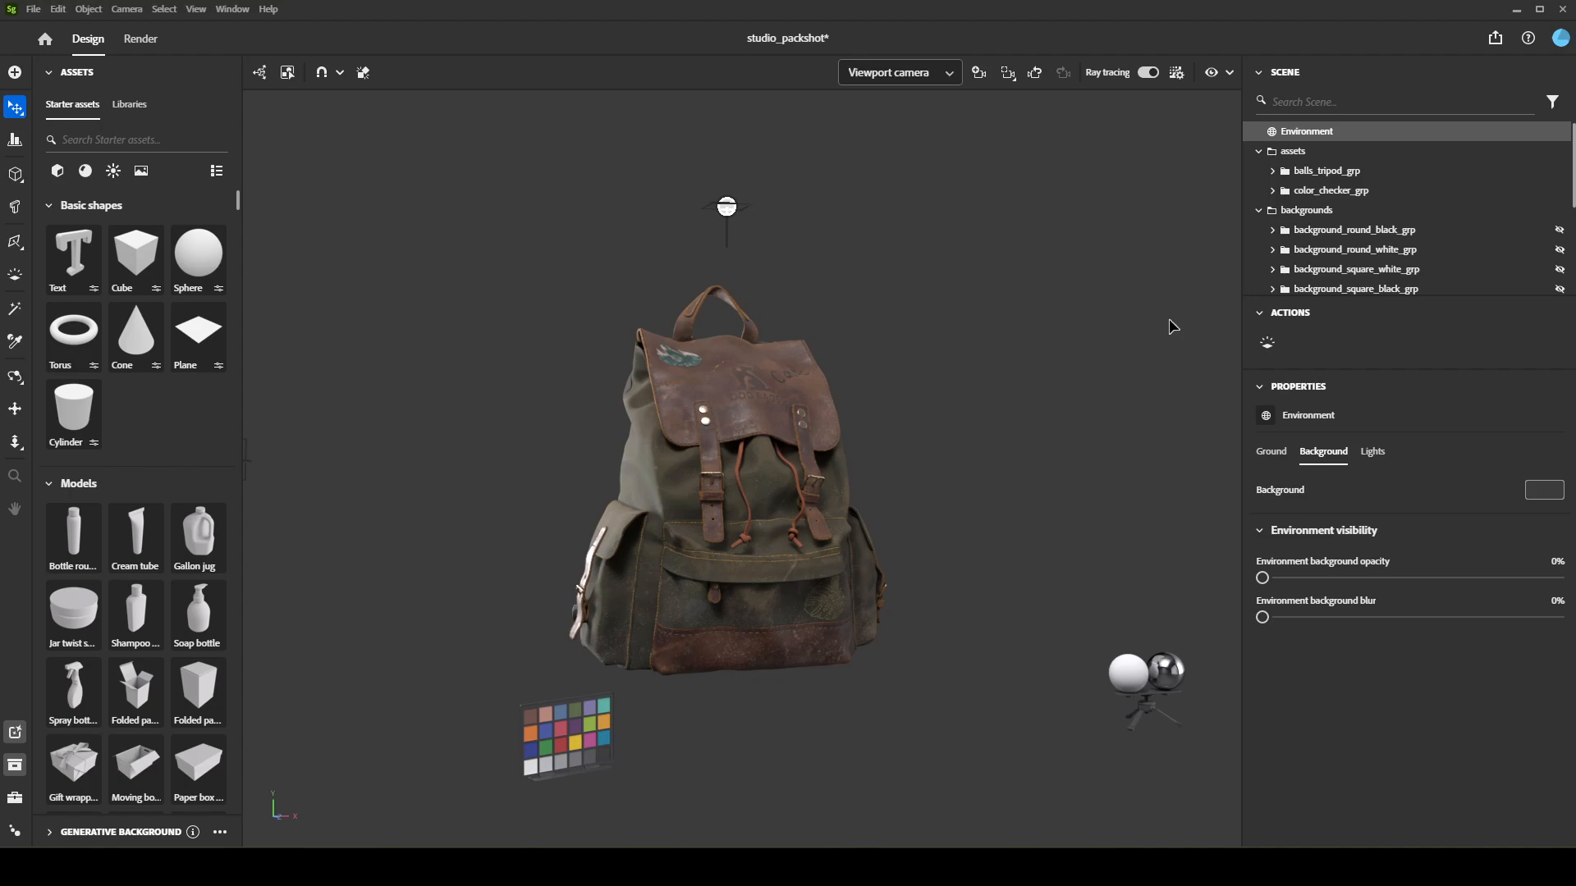
click(1367, 465)
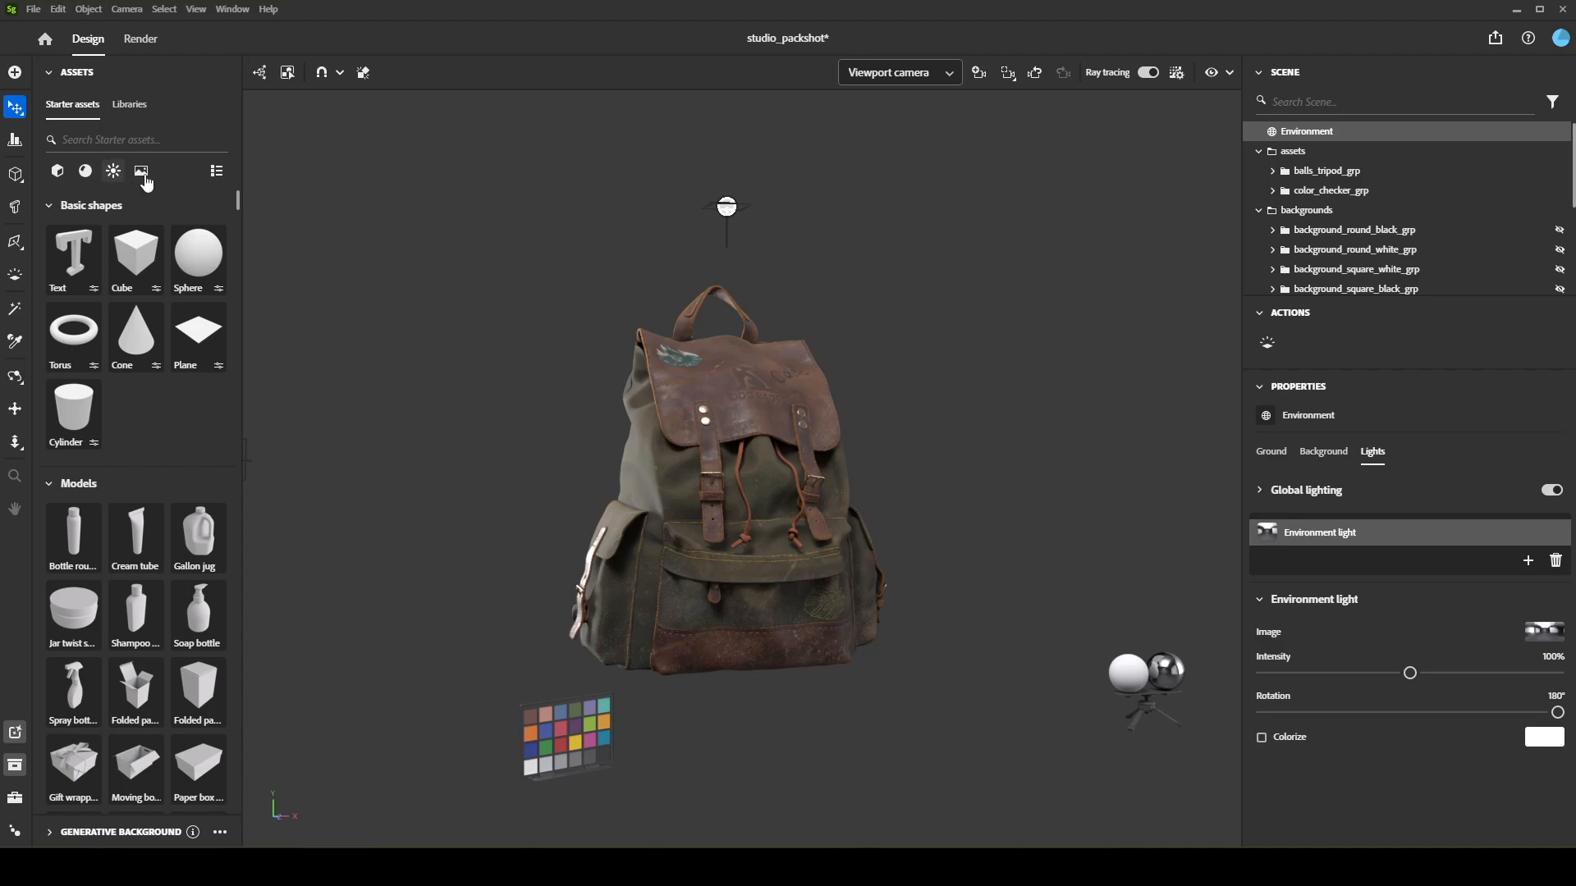
Replace the environment light's image with the Panorama map from the starter environment lights
scroll(141, 609, down, 7)
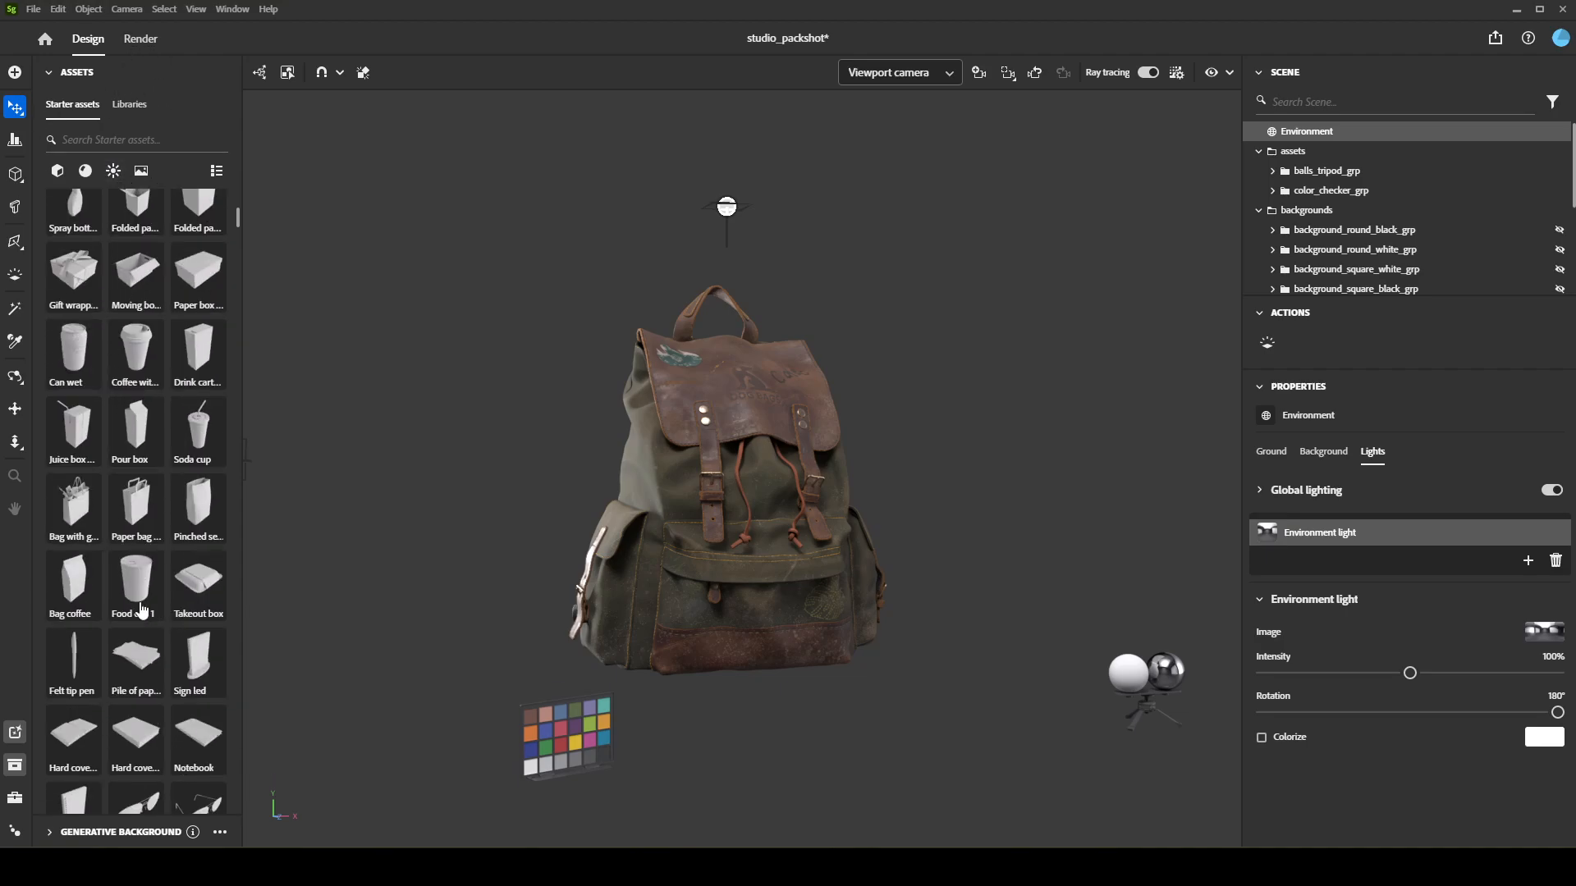
scroll(142, 609, up, 7)
scroll(104, 336, down, 3)
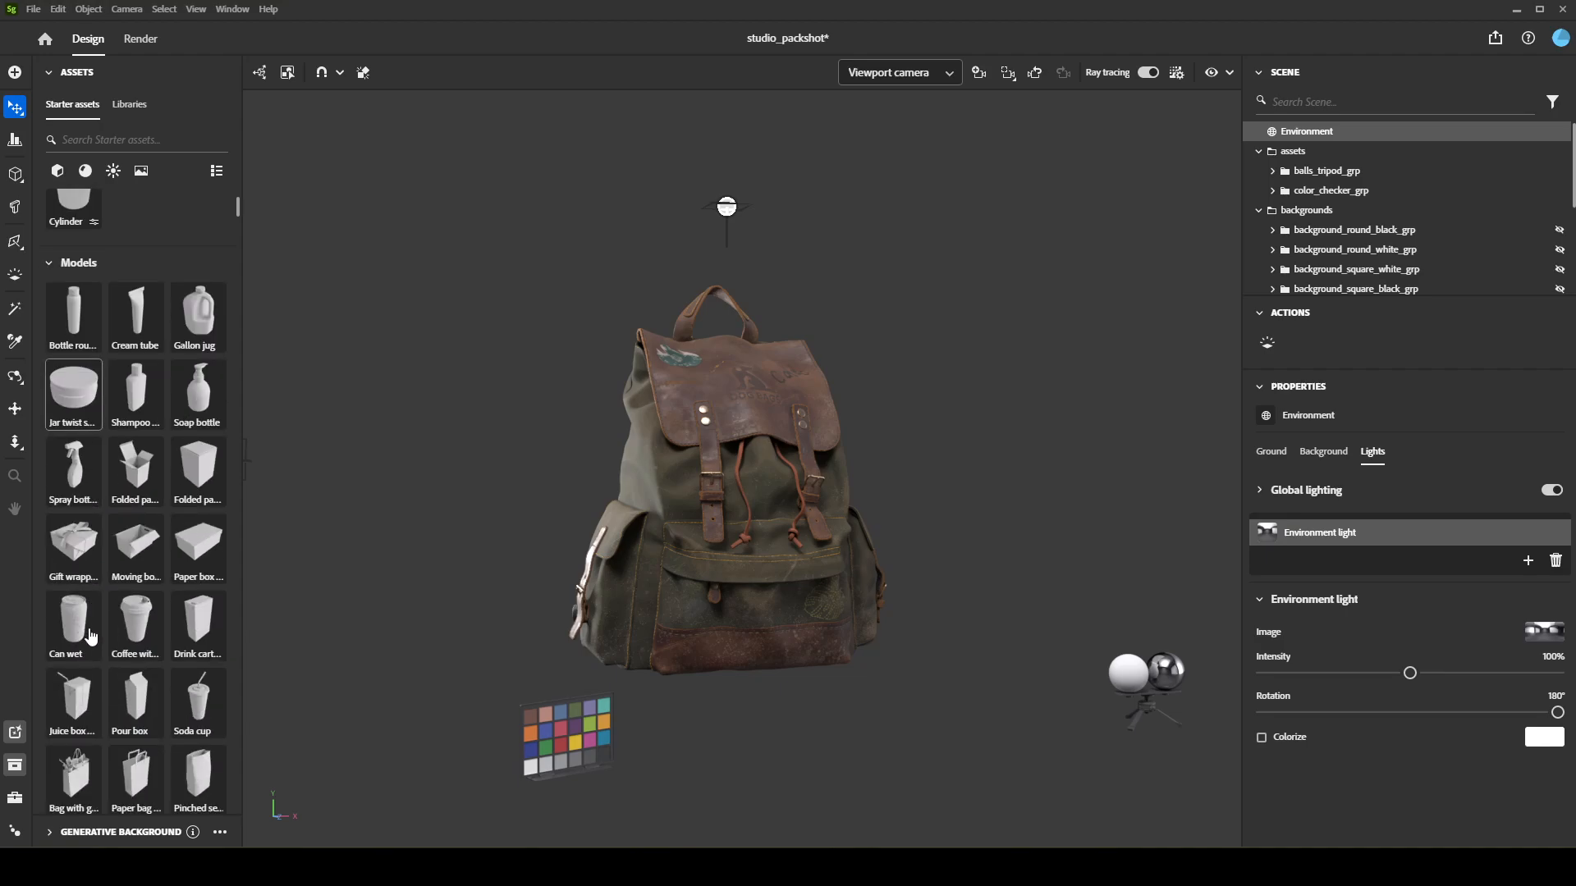
scroll(103, 337, up, 3)
click(85, 174)
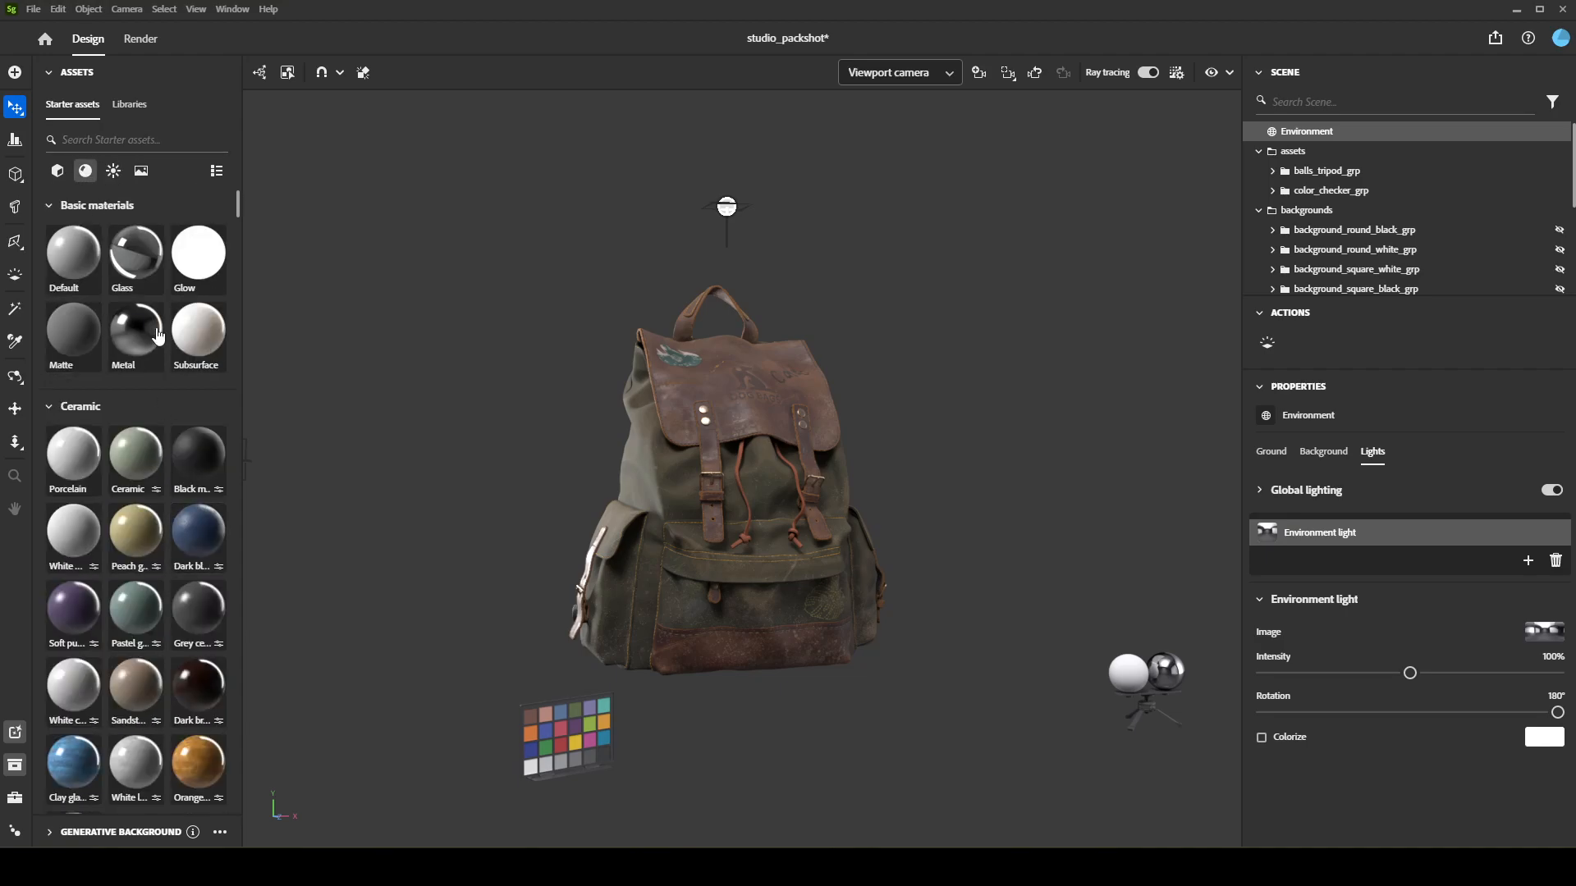
click(113, 172)
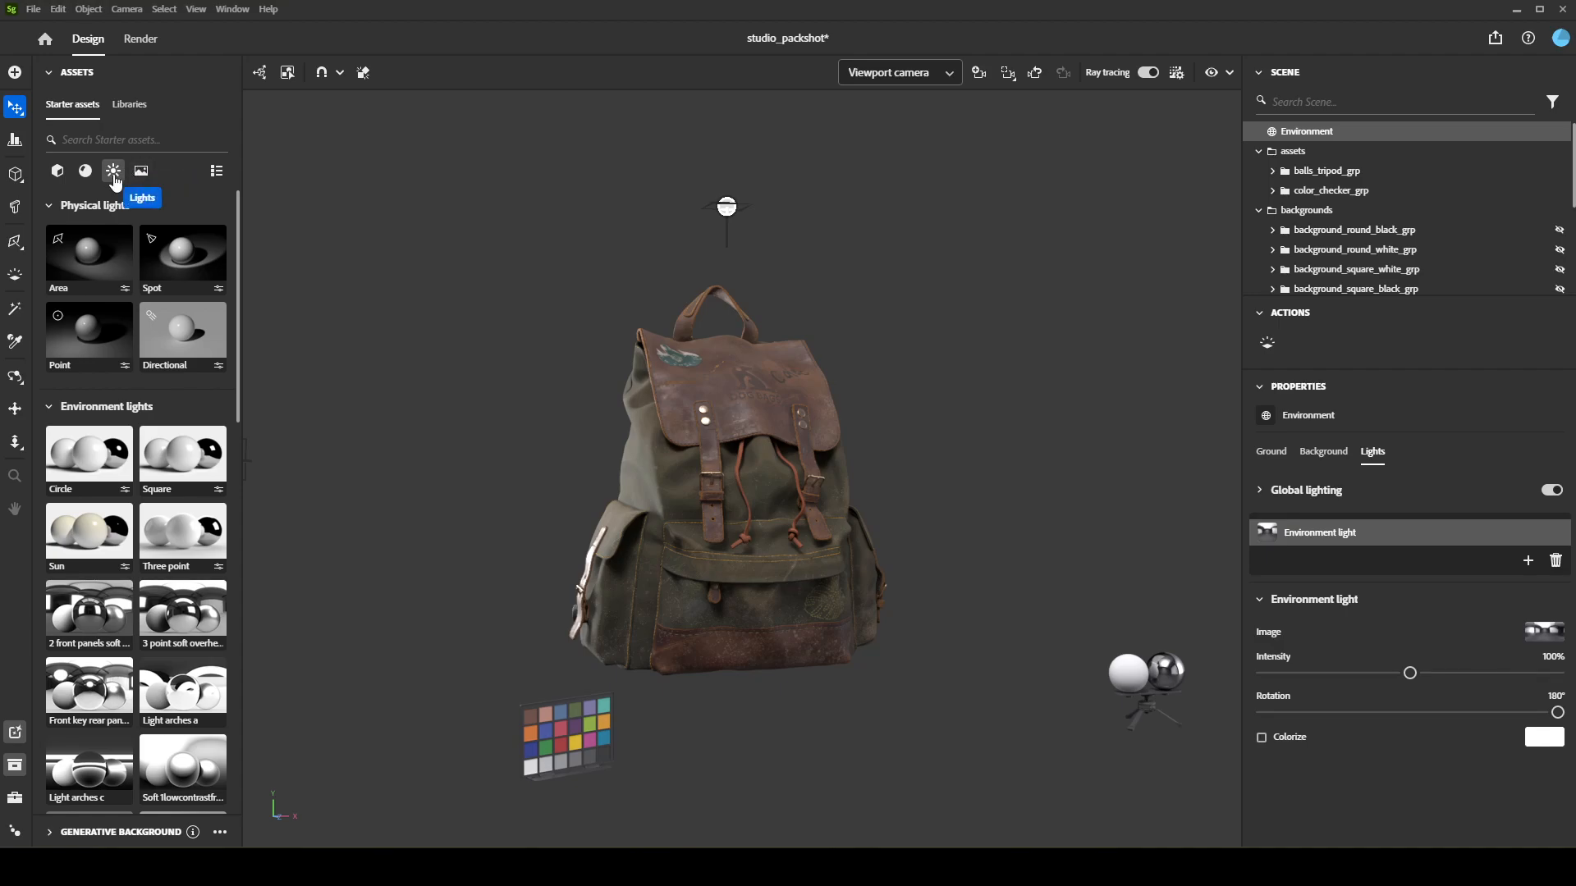
scroll(170, 572, down, 10)
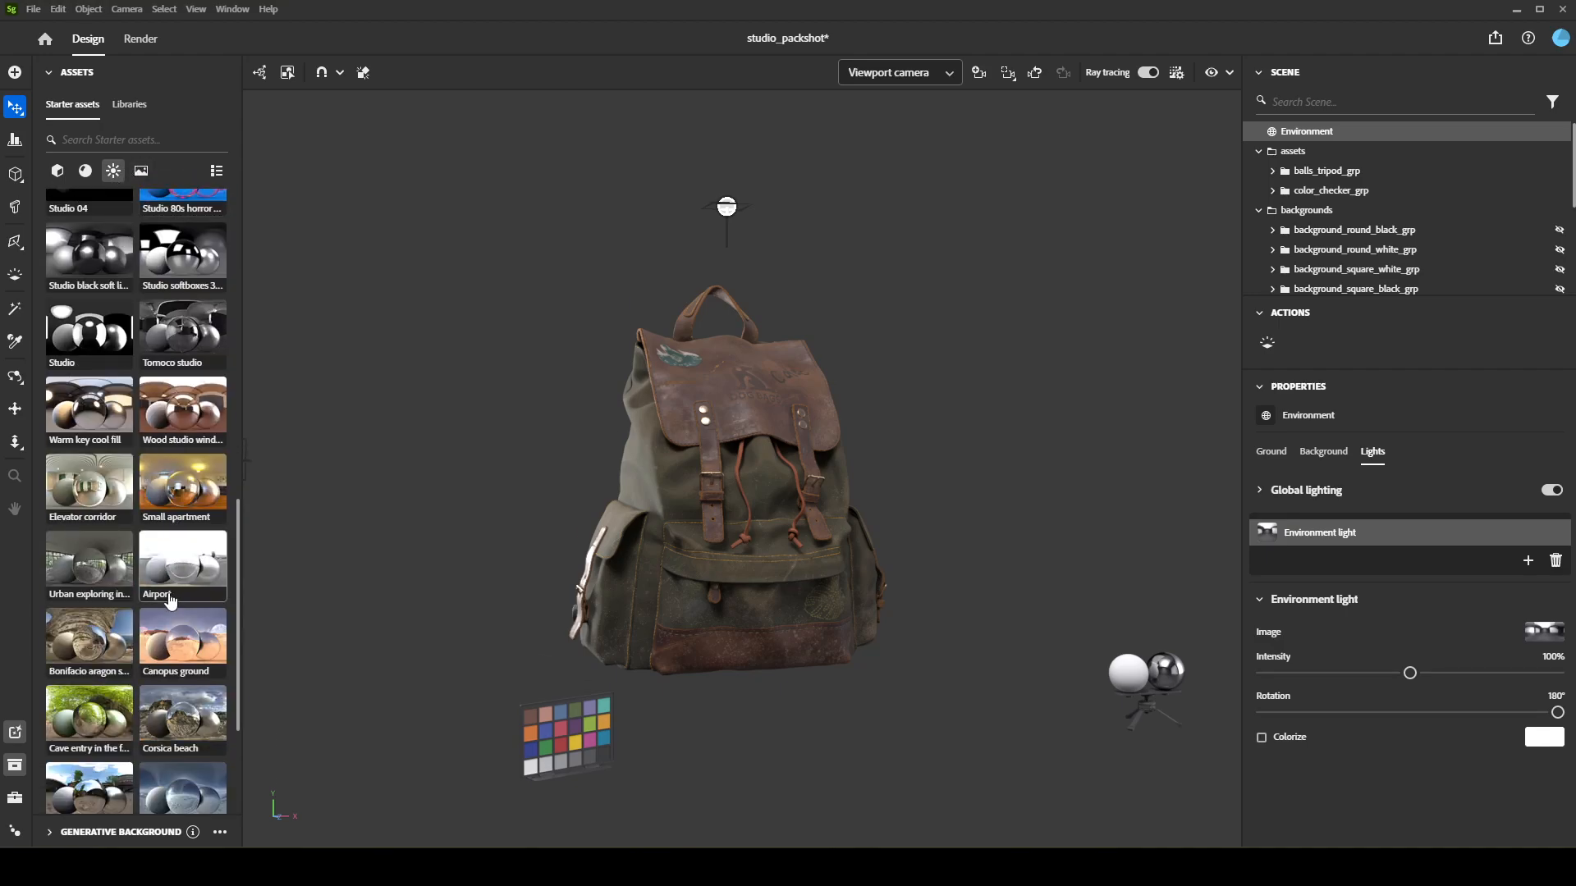
scroll(173, 595, down, 3)
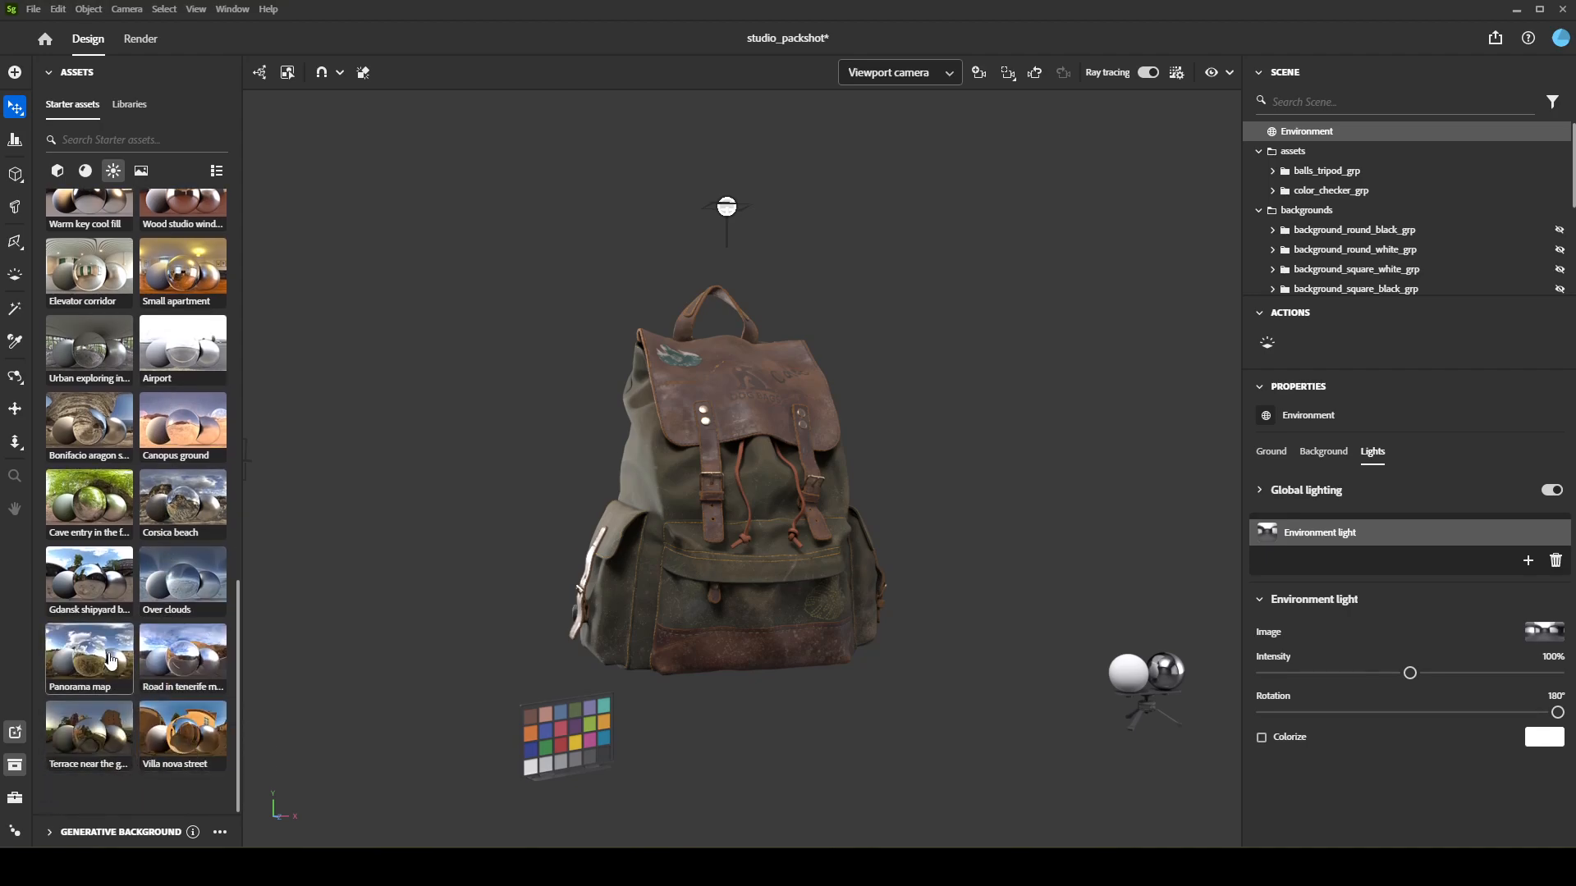
mouse_move(111, 660)
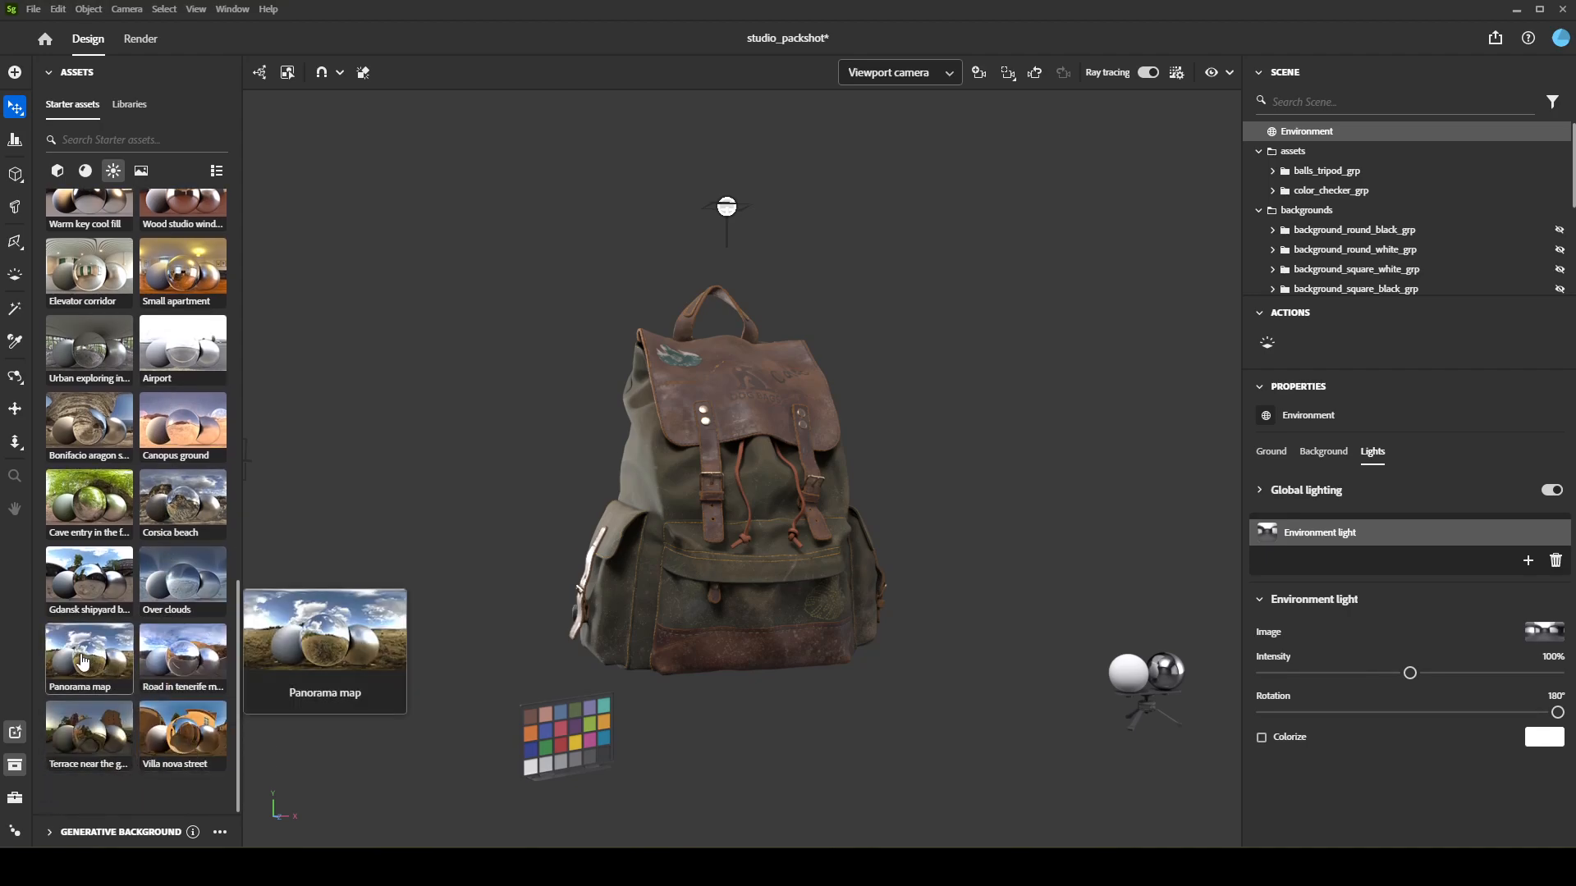
scroll(126, 665, up, 2)
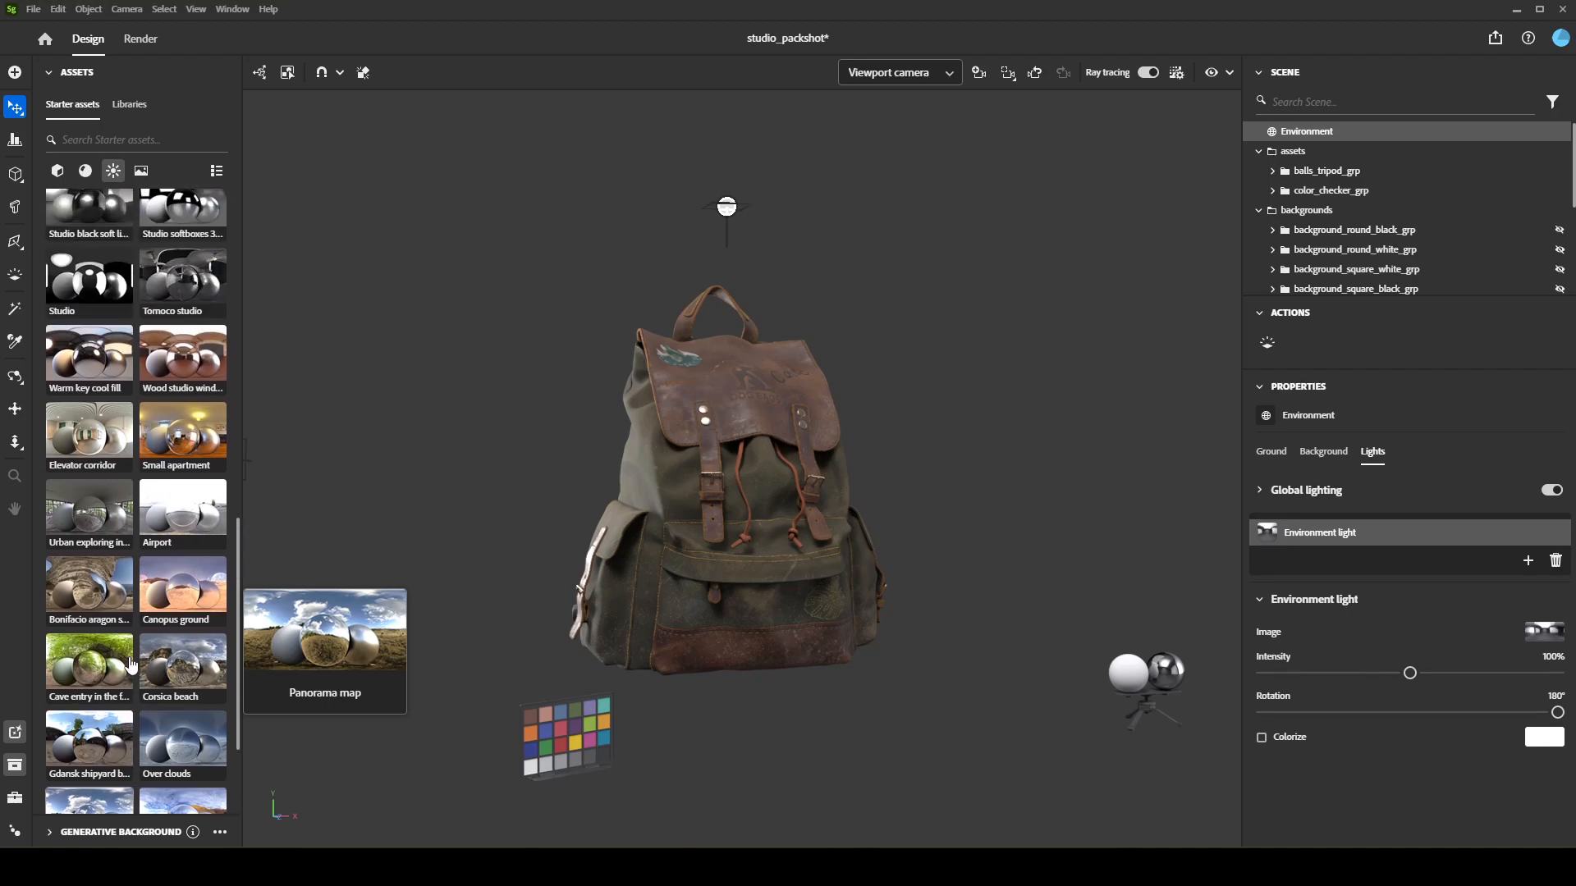
mouse_move(201, 282)
scroll(197, 287, down, 2)
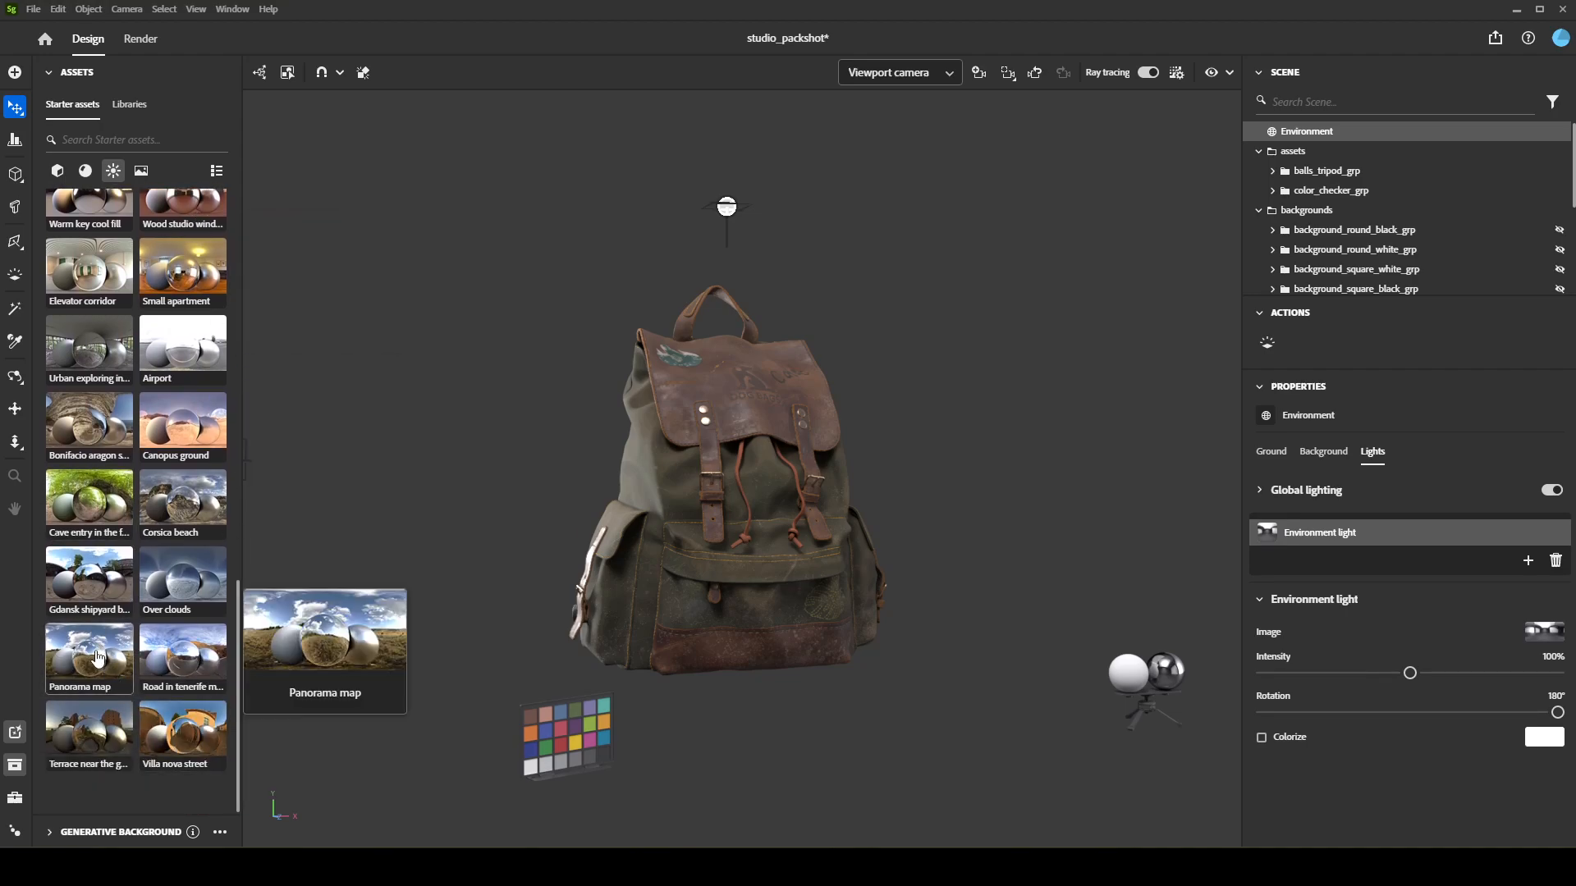
drag(89, 657, 1542, 632)
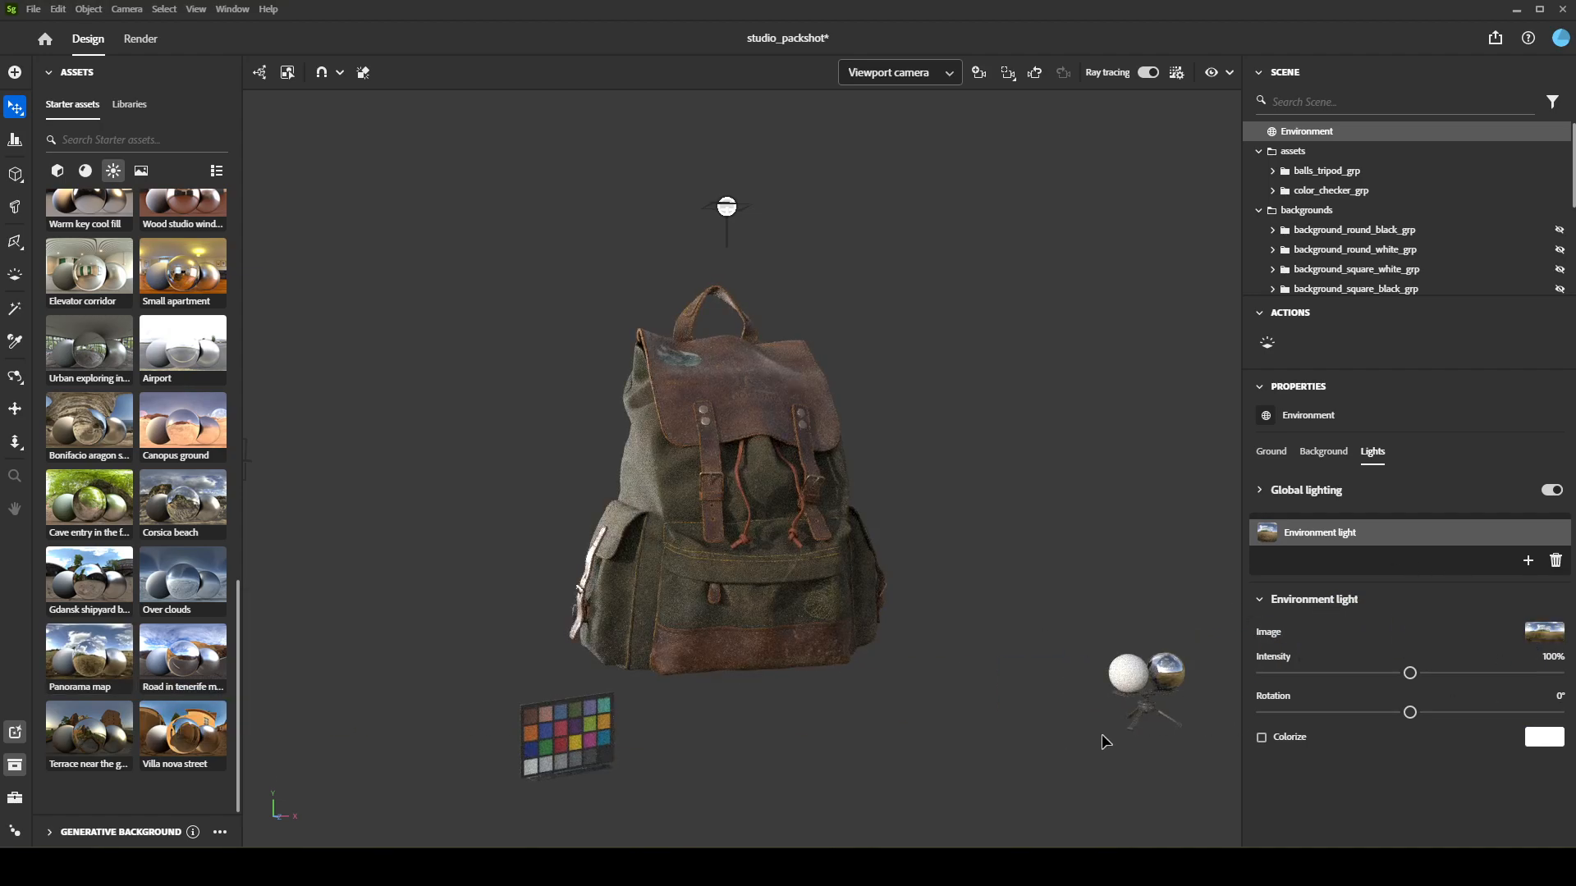
Set the environment light's rotation to 93°
drag(1409, 674, 1470, 675)
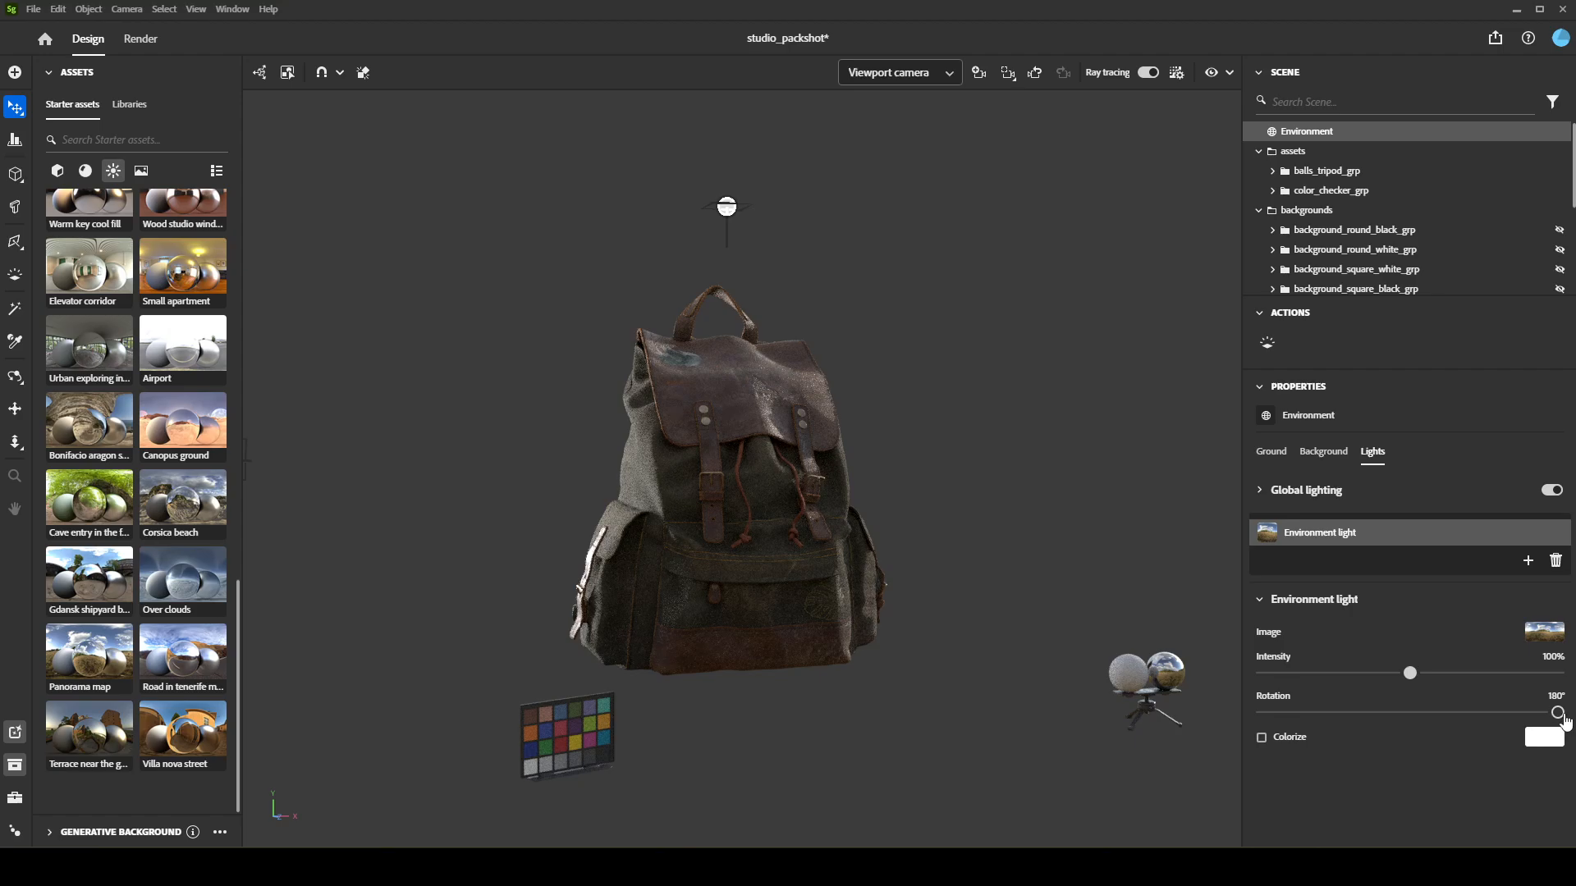
mouse_move(1562, 715)
mouse_down()
mouse_move(1375, 717)
mouse_move(1486, 713)
mouse_up()
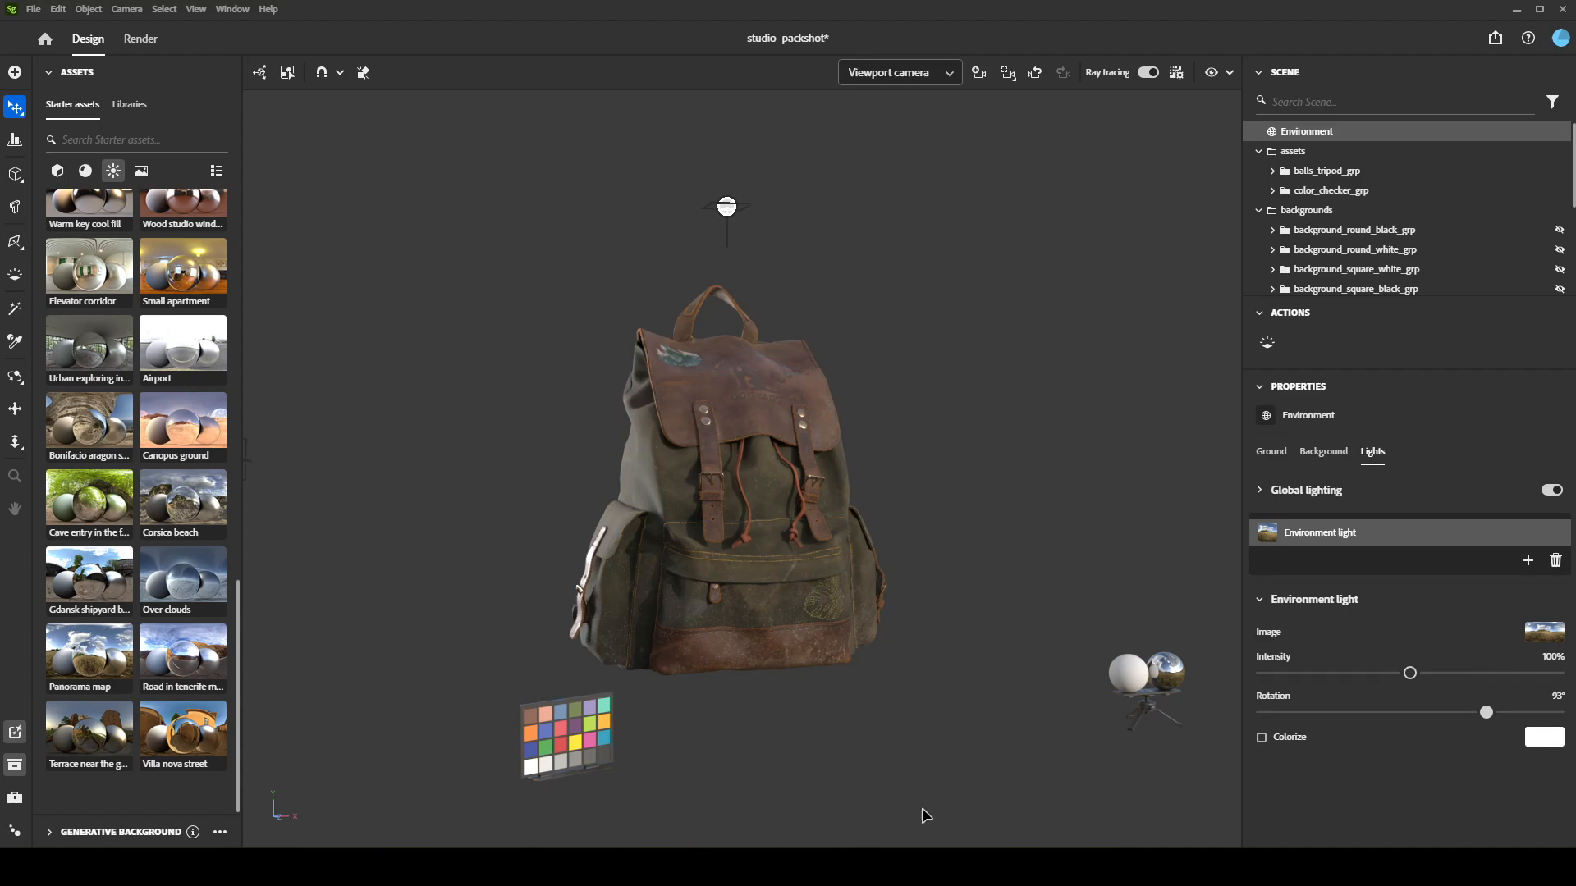
View the scene through camera_front, enable group selection, and rotate the whole backpack about 25.5° around its vertical axis
scroll(1404, 193, down, 4)
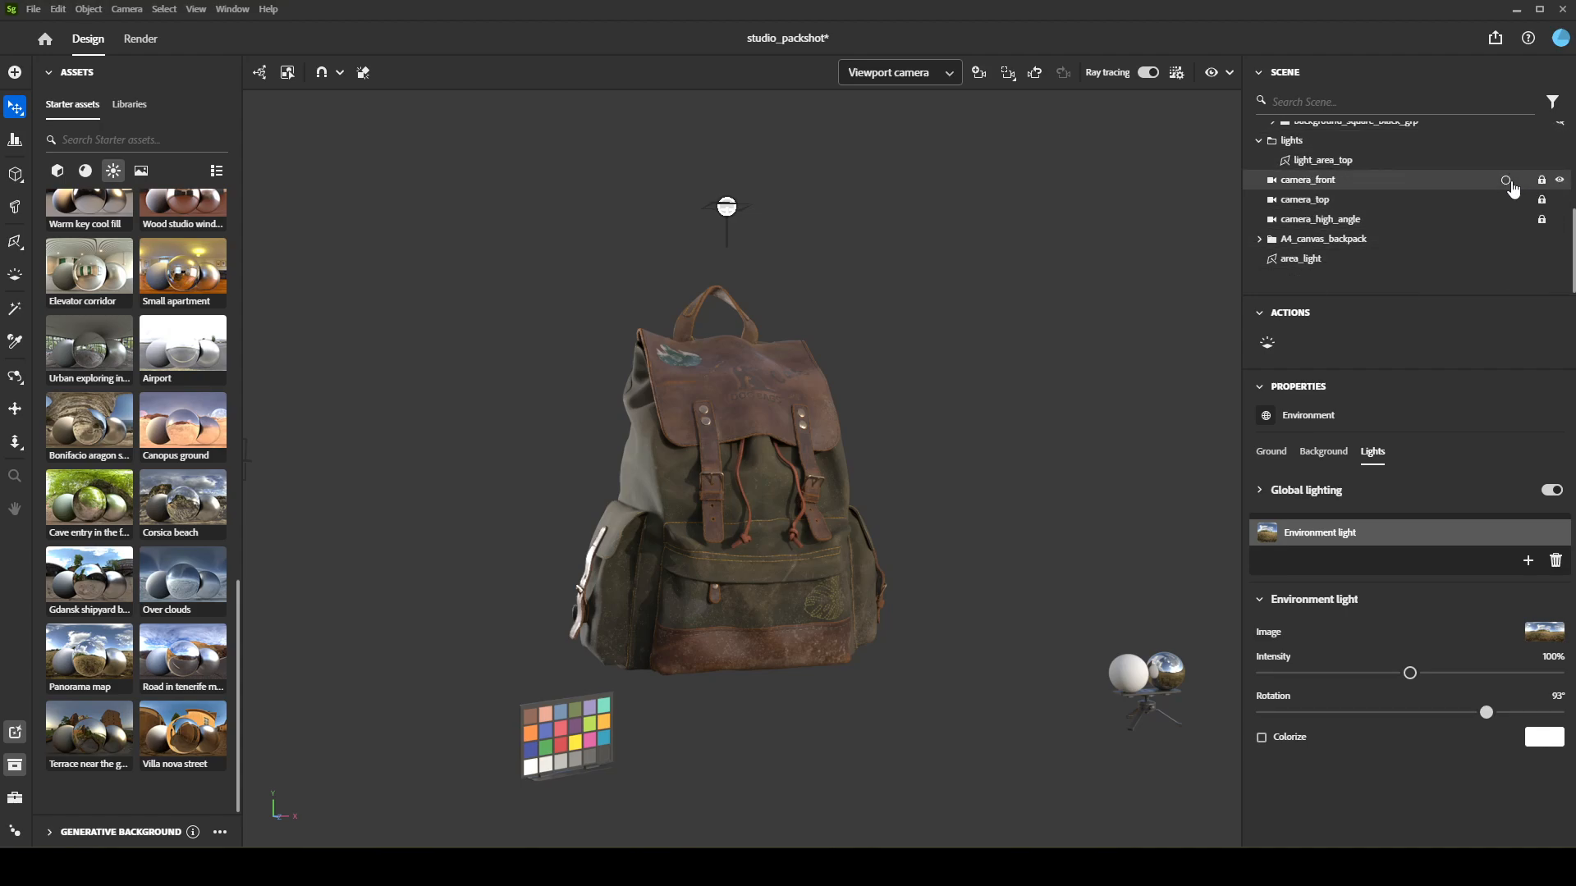
click(1506, 181)
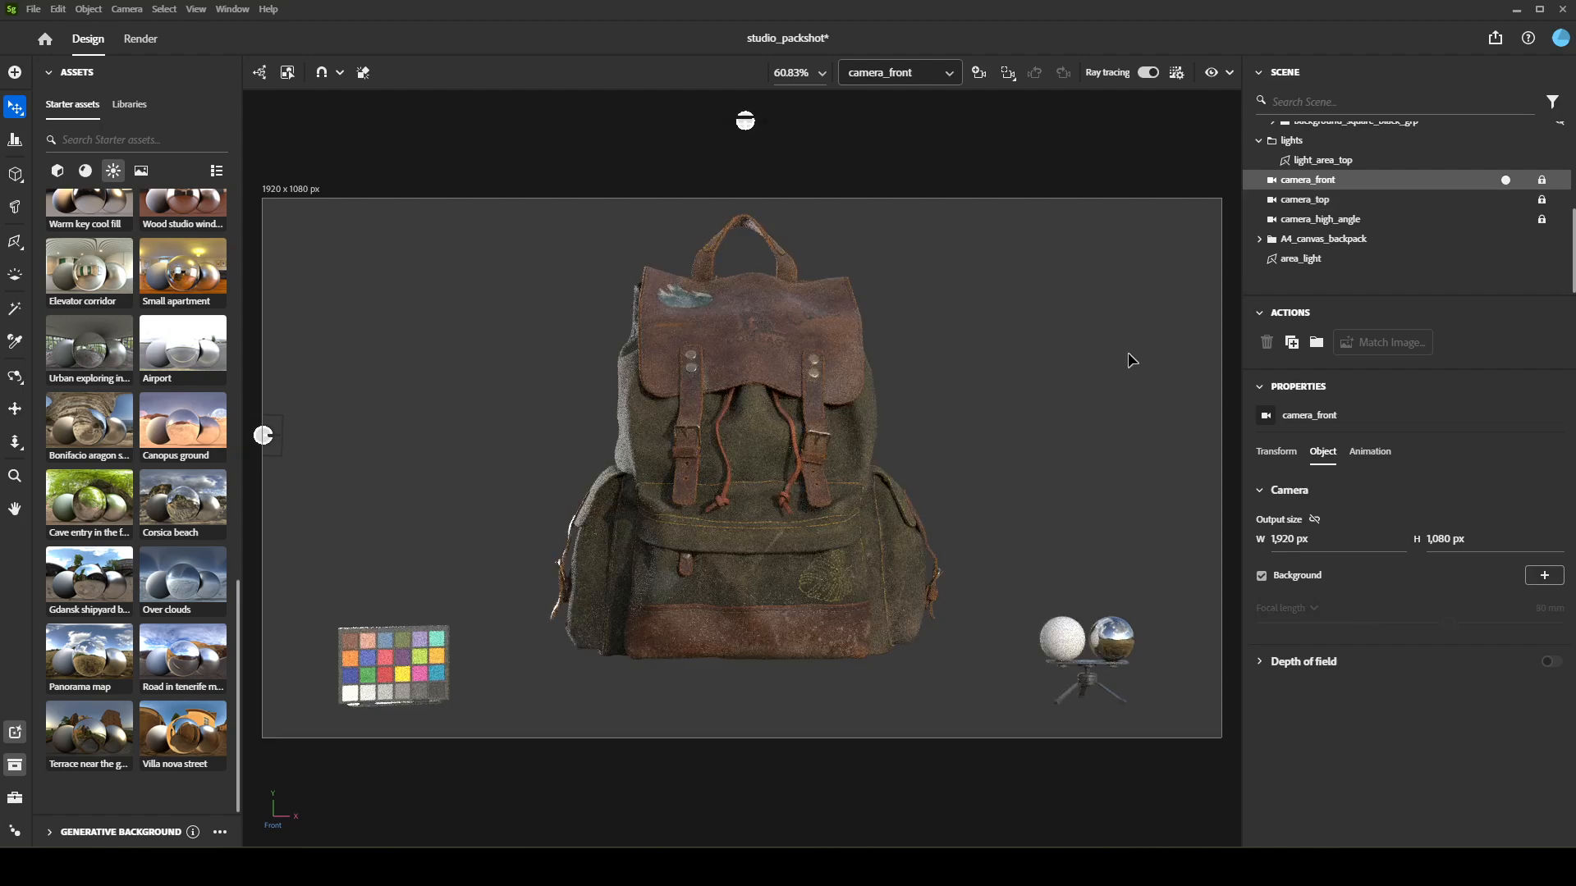
click(756, 660)
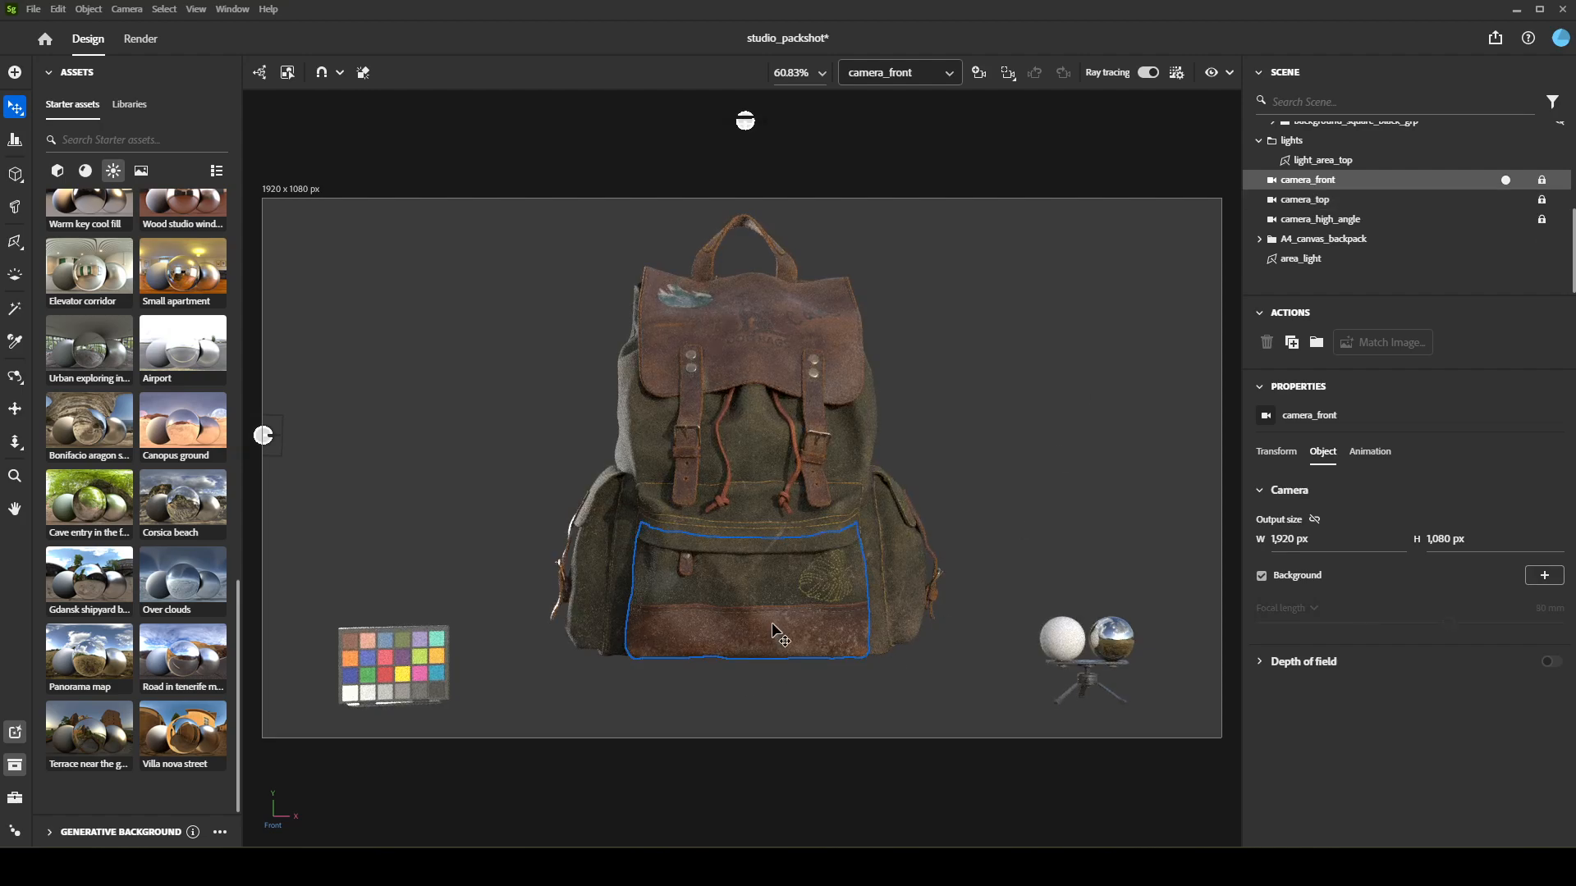
click(287, 72)
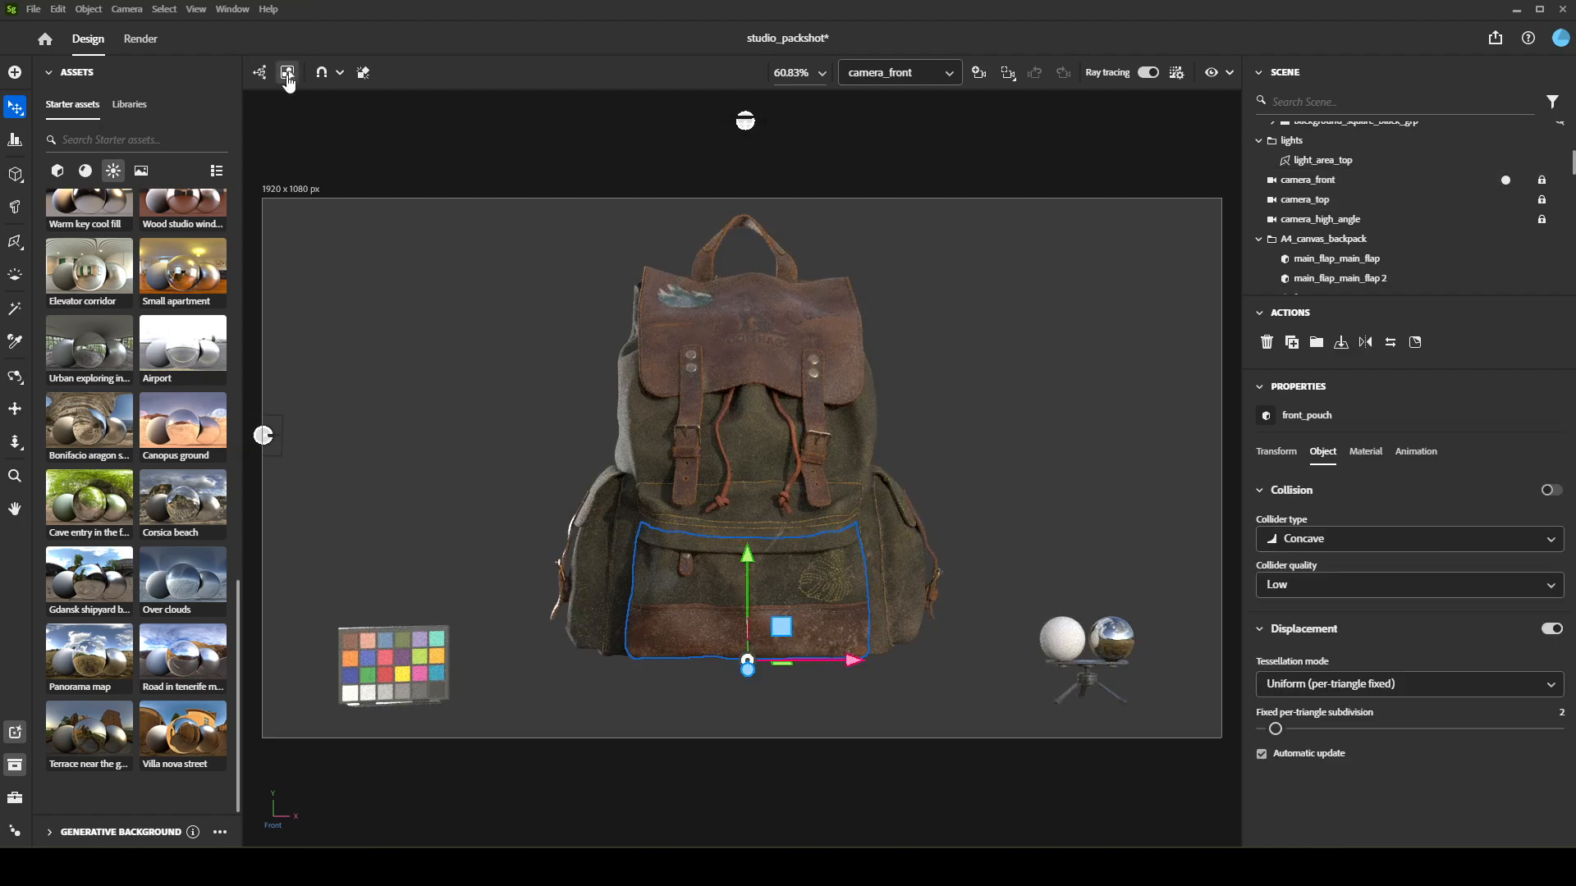
click(877, 518)
key(e)
drag(769, 659, 837, 669)
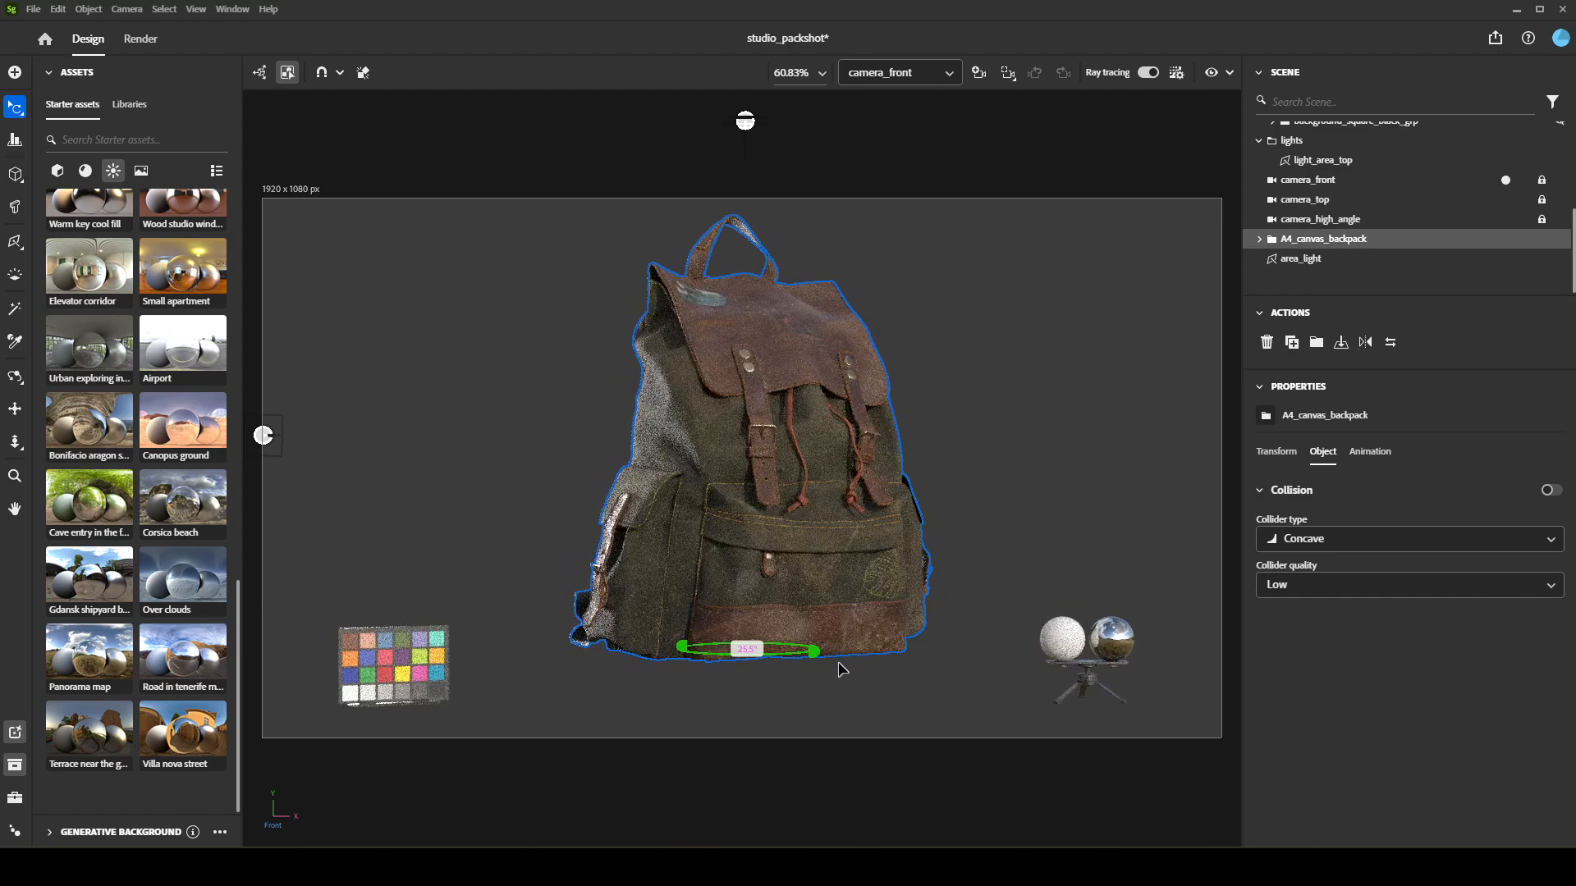
click(1106, 514)
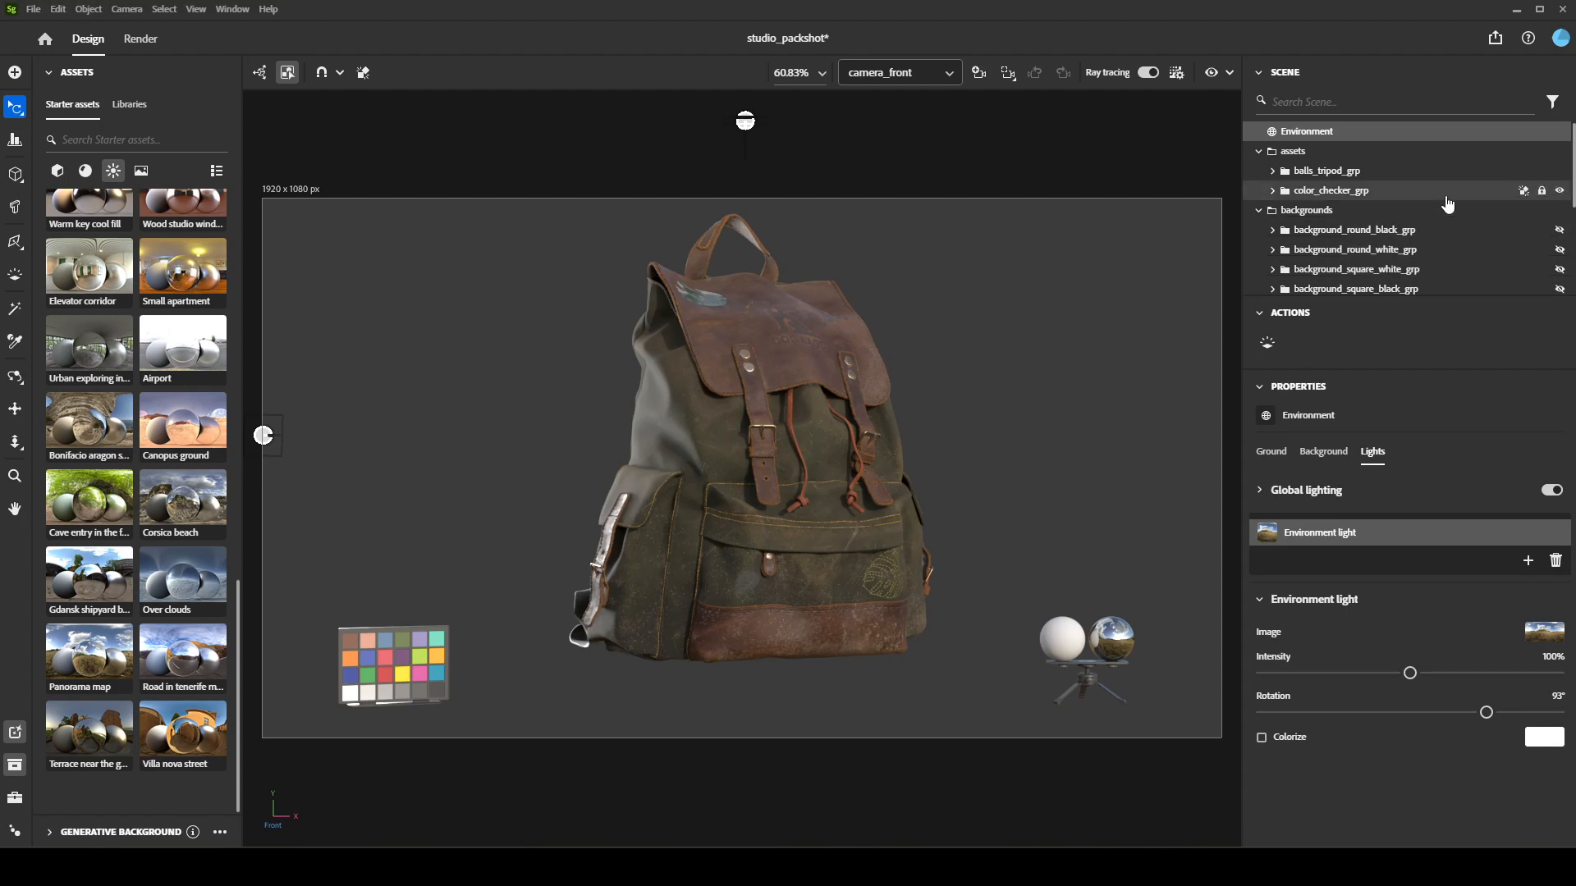
Unlock camera_high_angle and view the scene through it
scroll(1442, 215, down, 3)
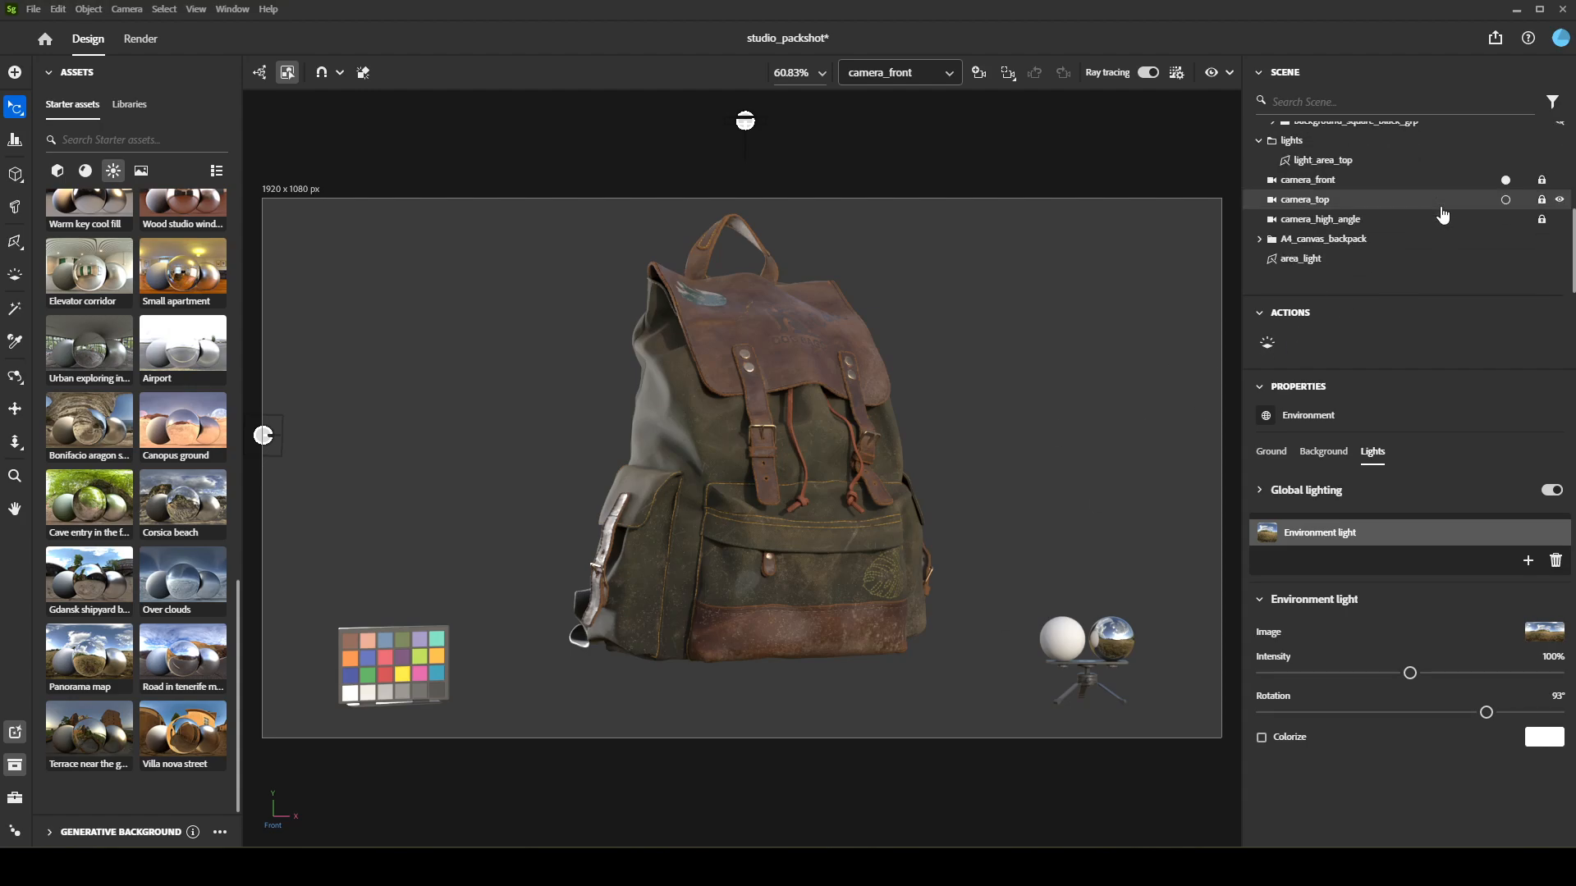
click(1542, 201)
click(1542, 221)
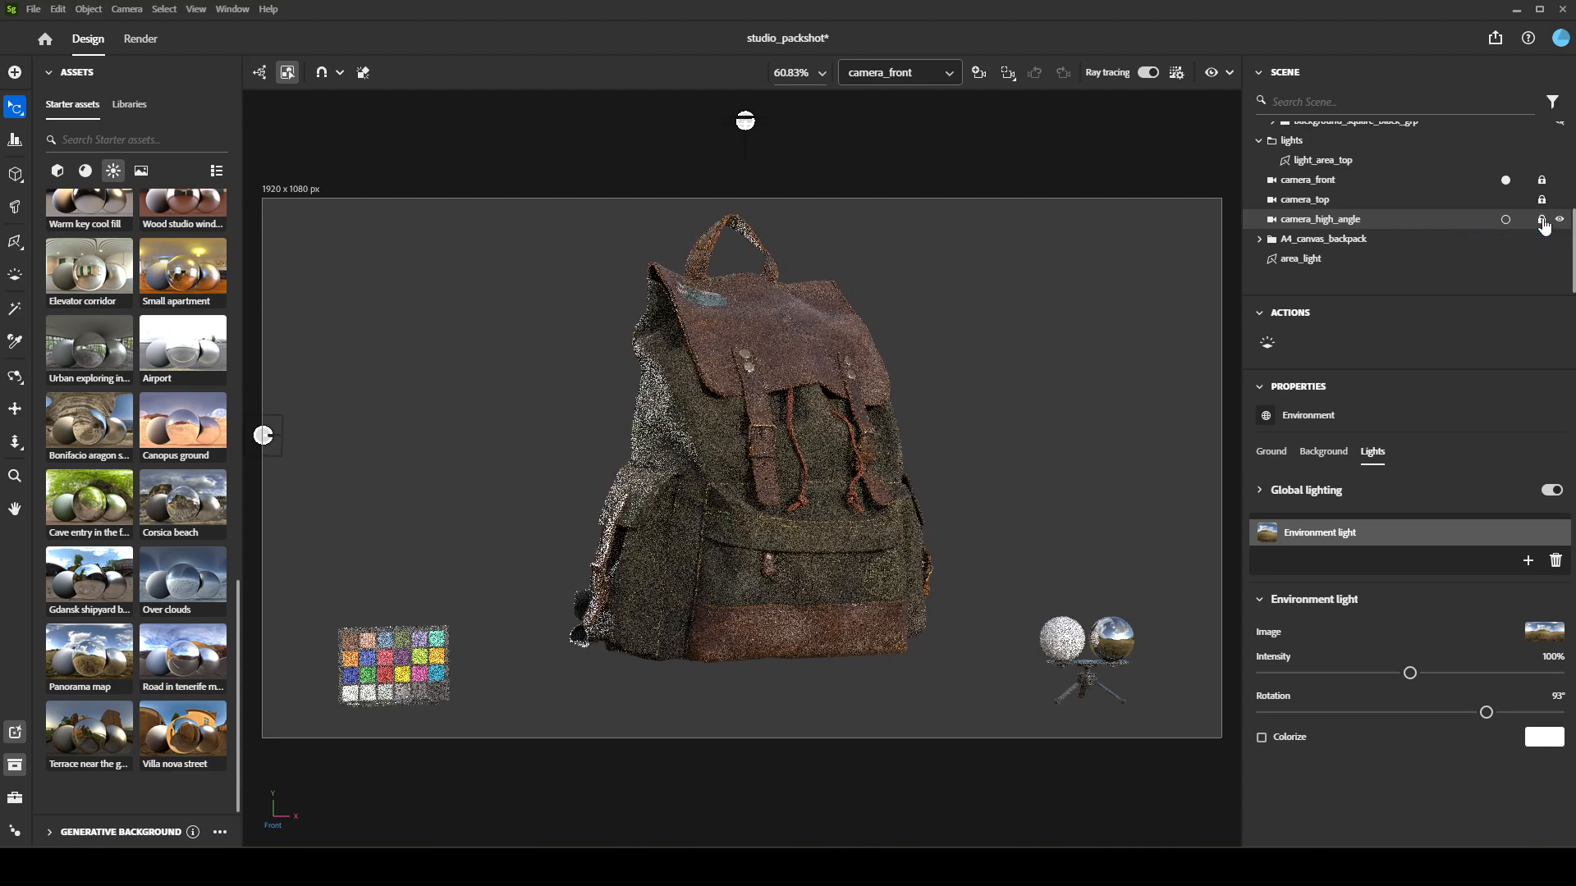
click(1506, 220)
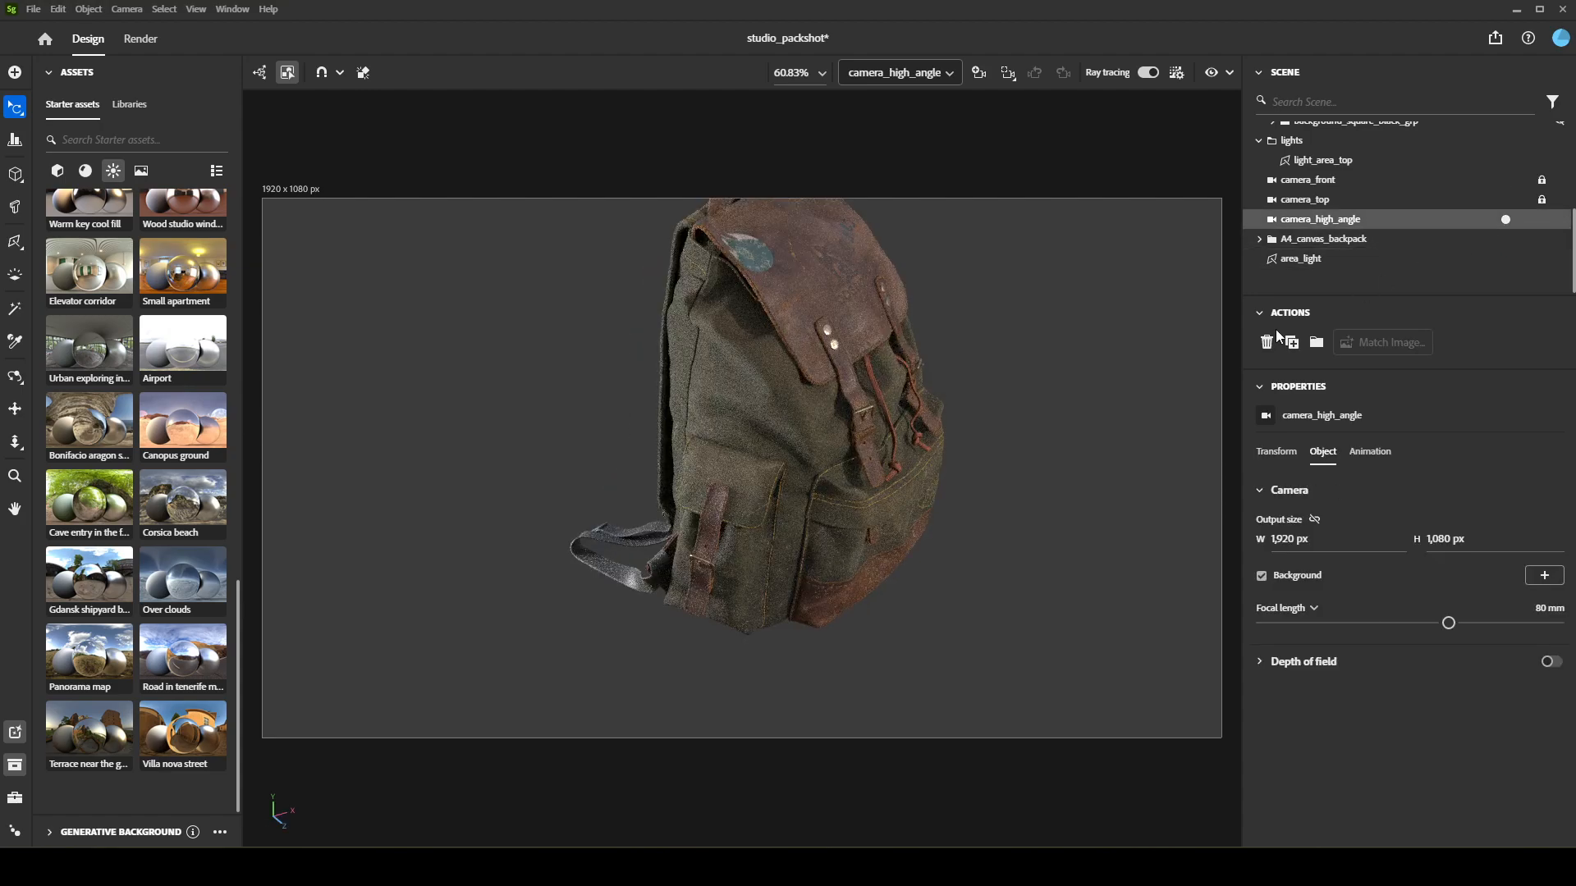
Frame camera_high_angle as a close-up of the backpack's front pocket, buckle strap and side pocket
drag(956, 451, 988, 469)
drag(1059, 506, 1047, 490)
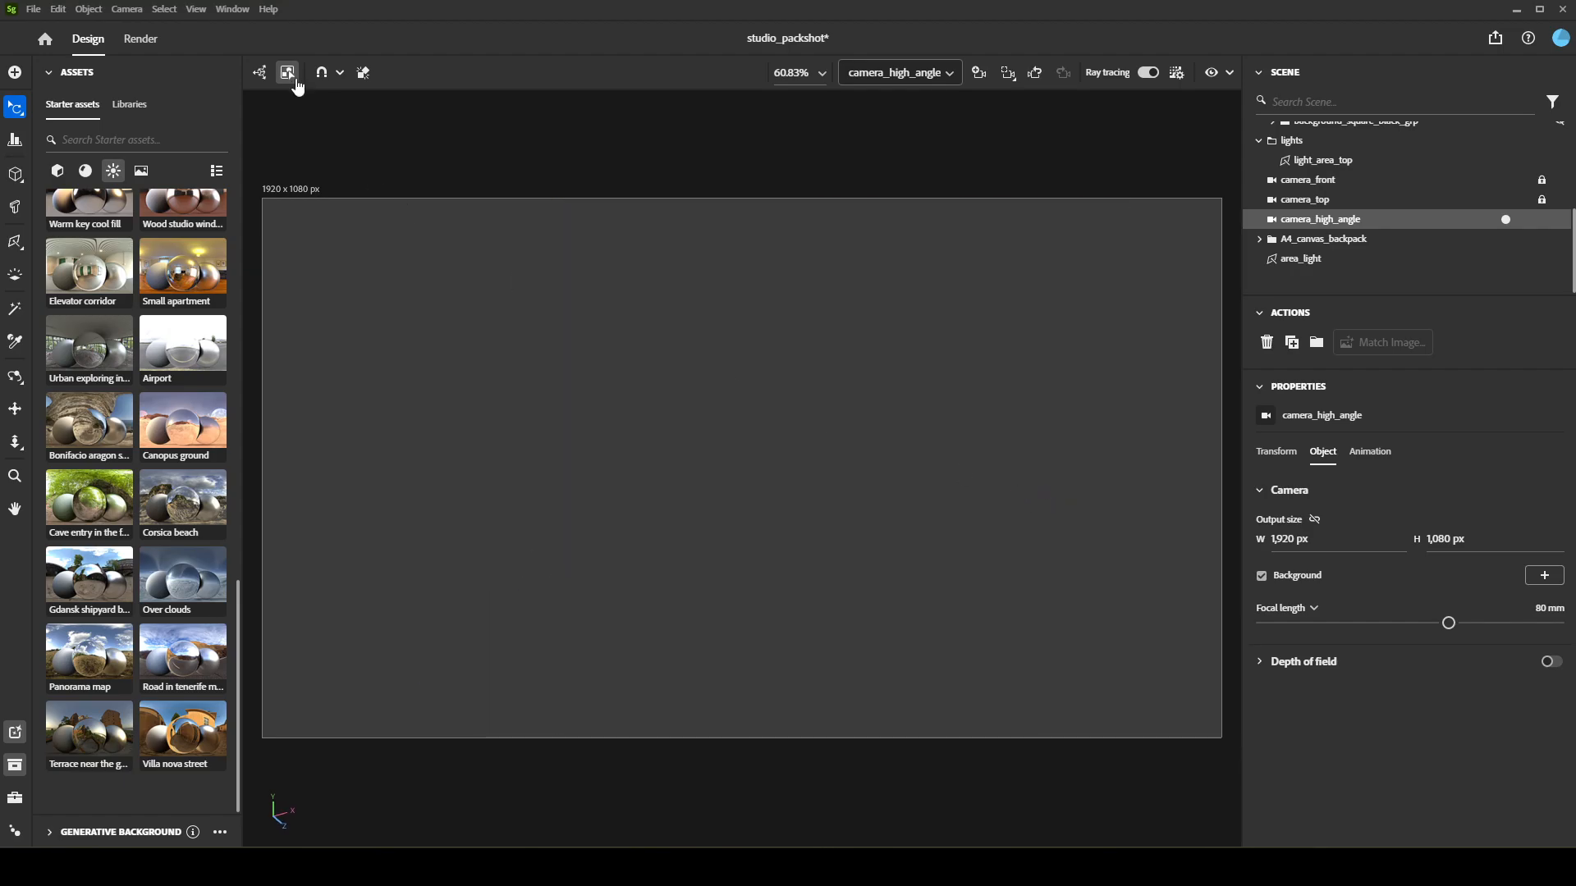
click(1328, 239)
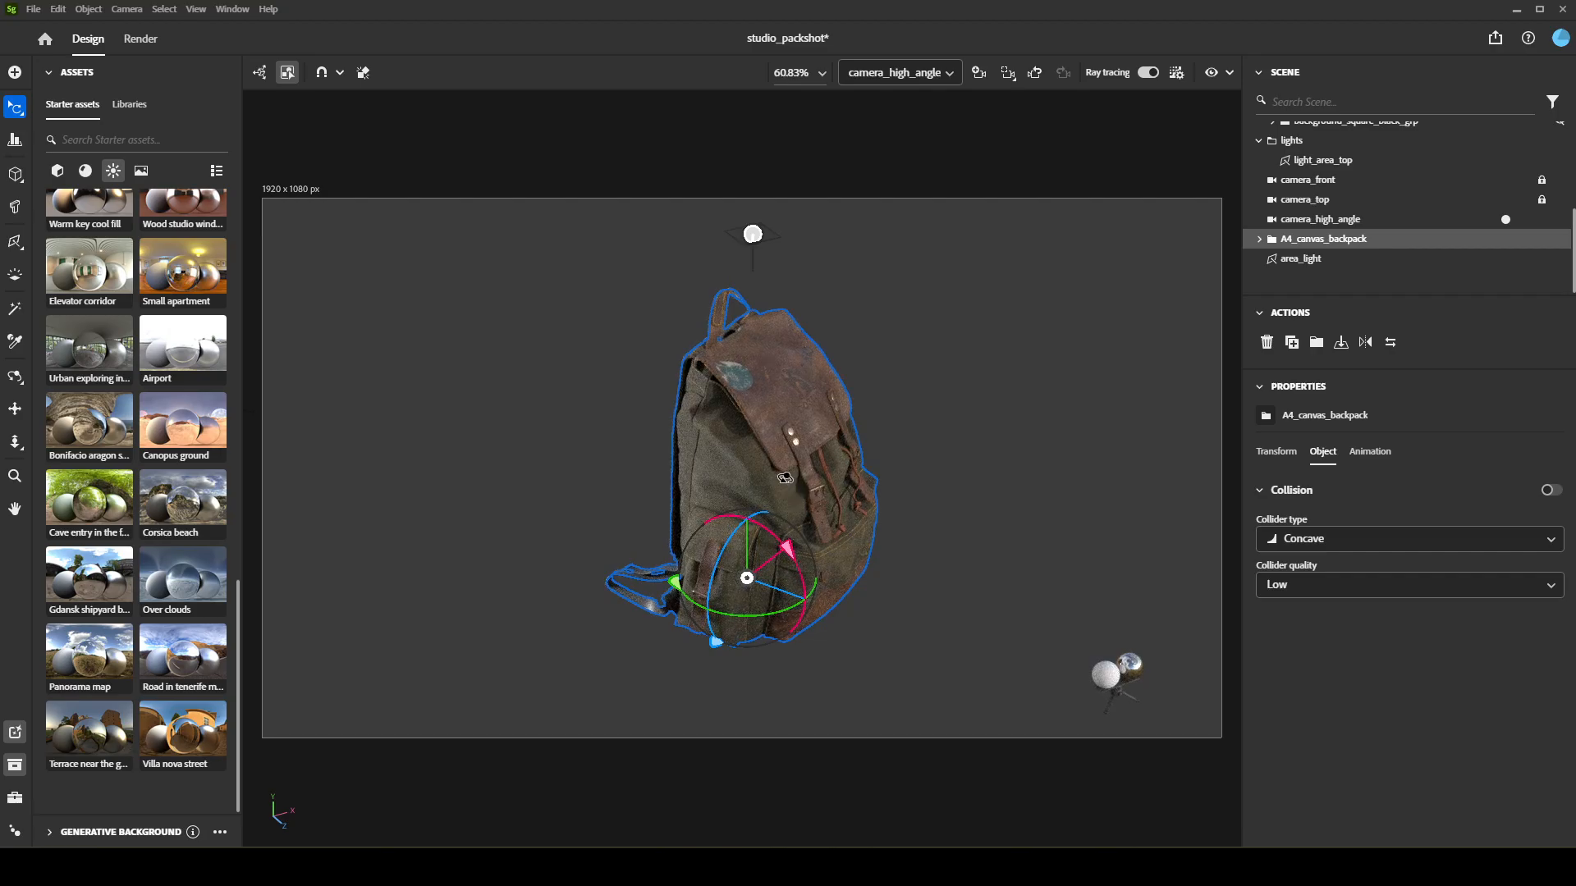
scroll(784, 477, up, 5)
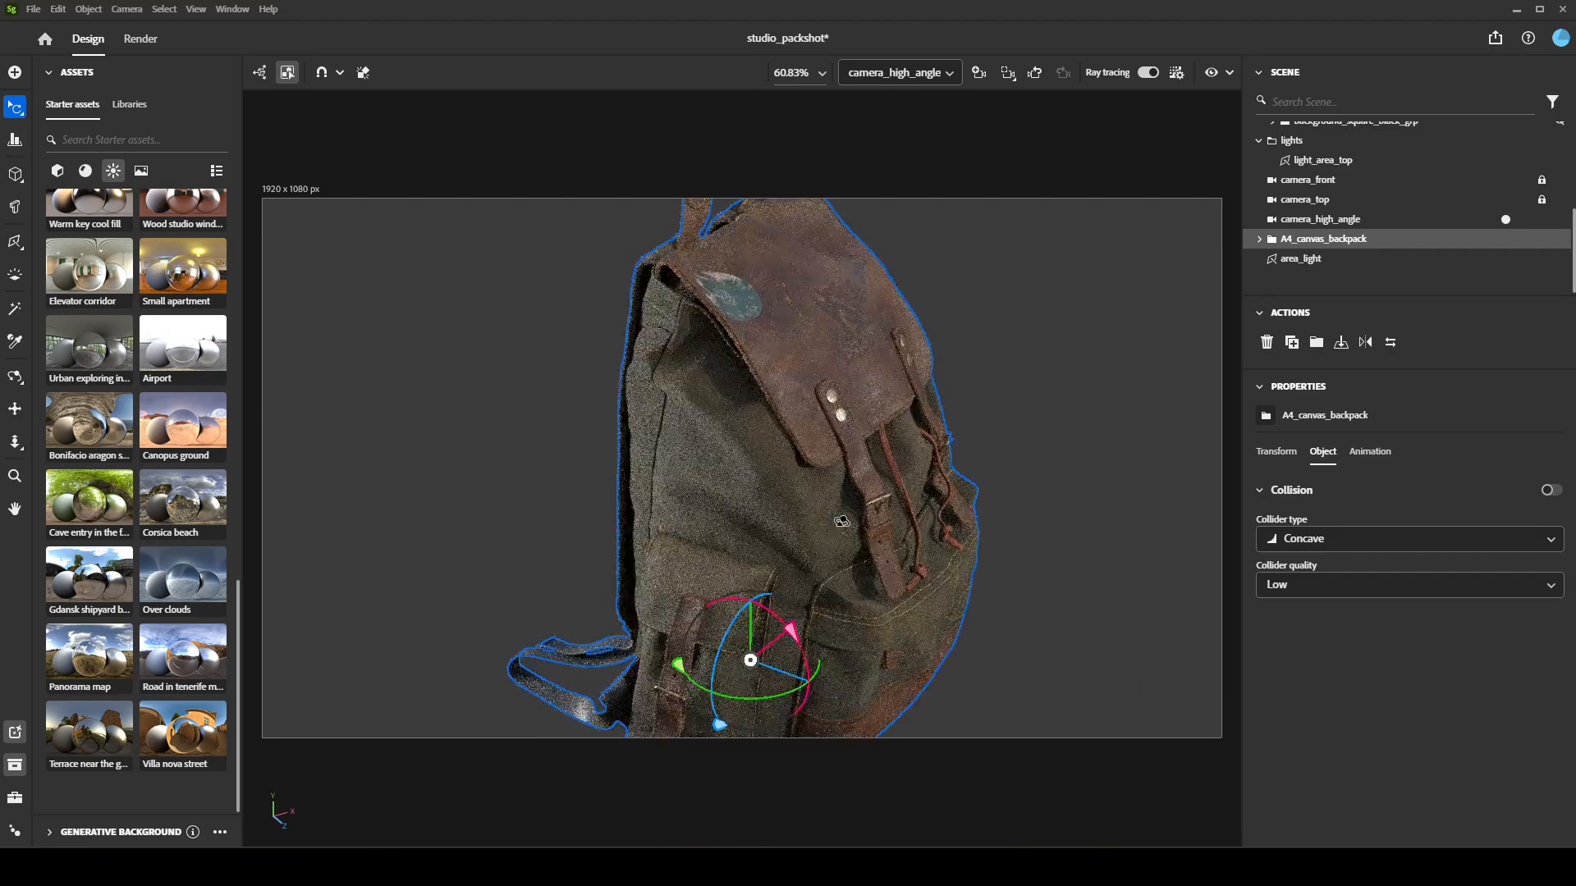
scroll(841, 521, up, 4)
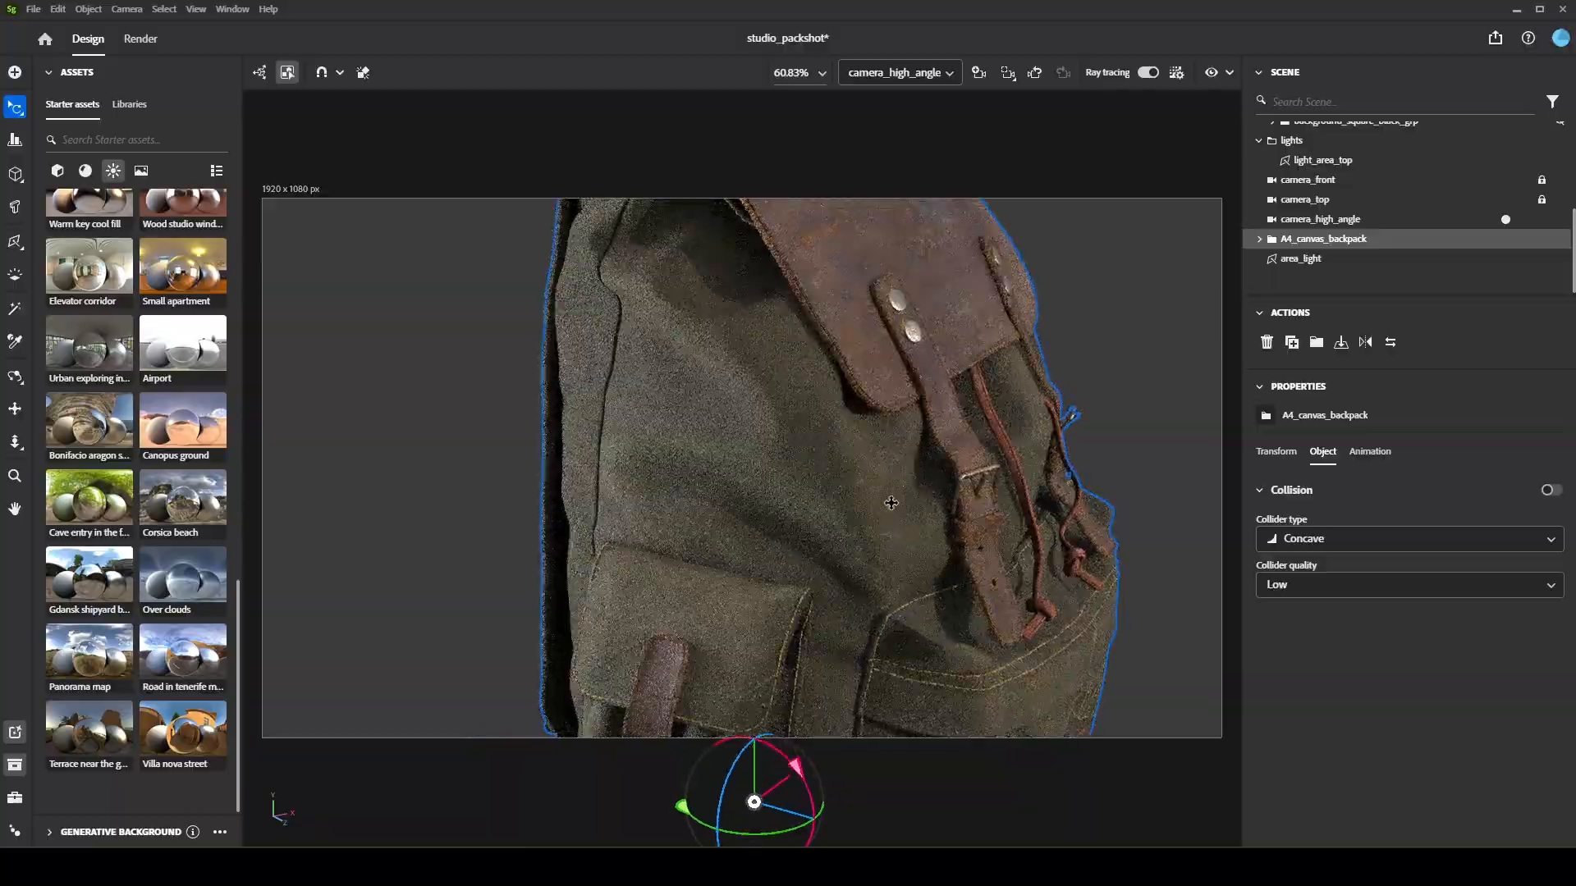
right_drag(891, 503, 851, 420)
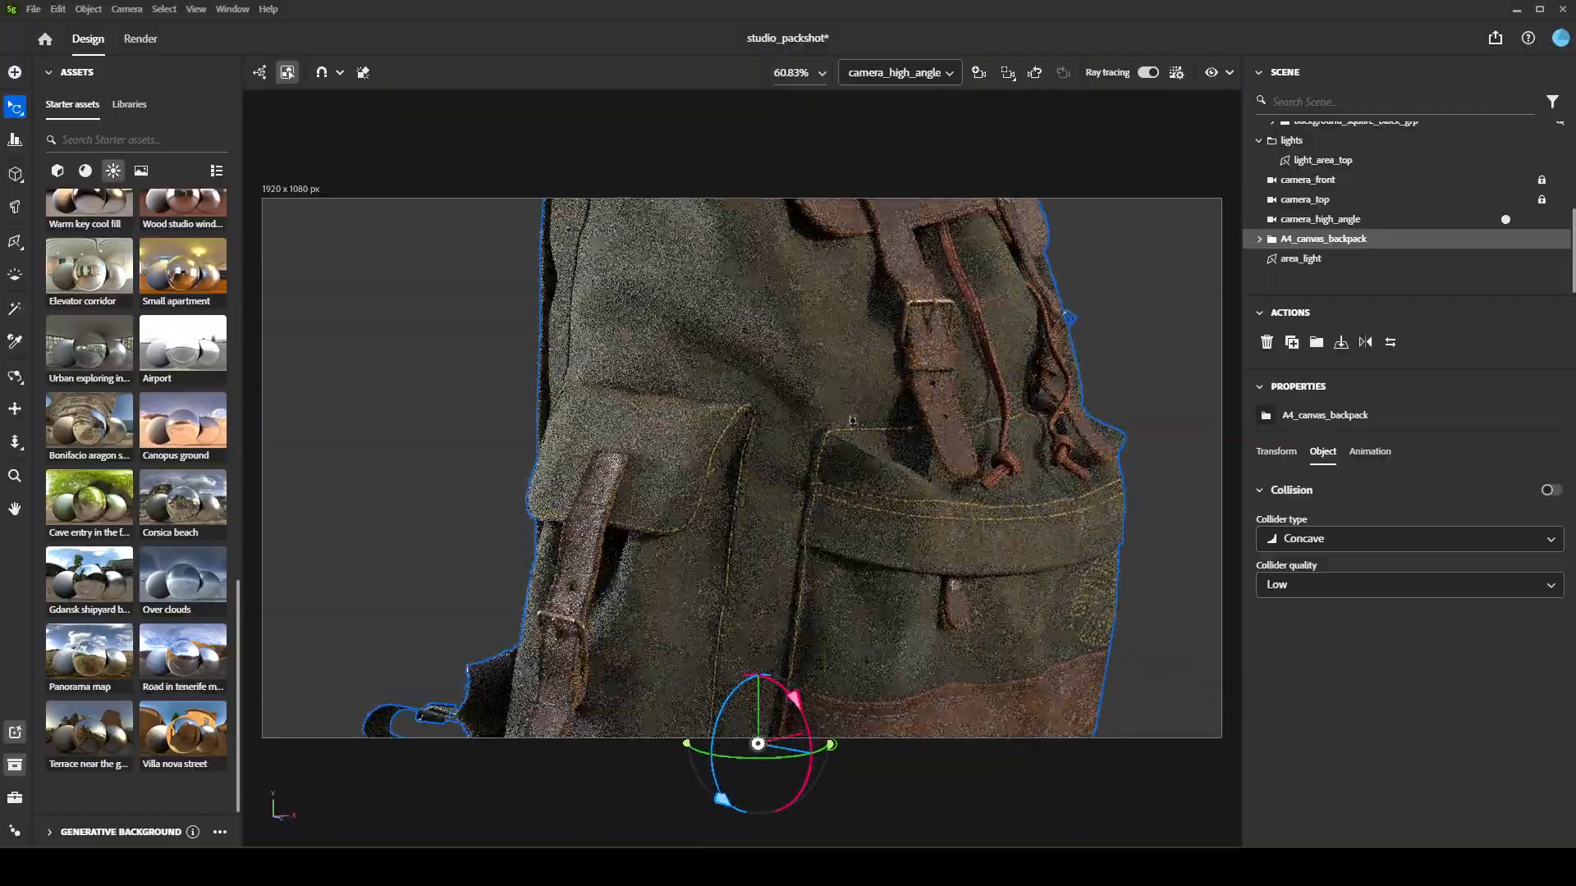
scroll(852, 420, up, 5)
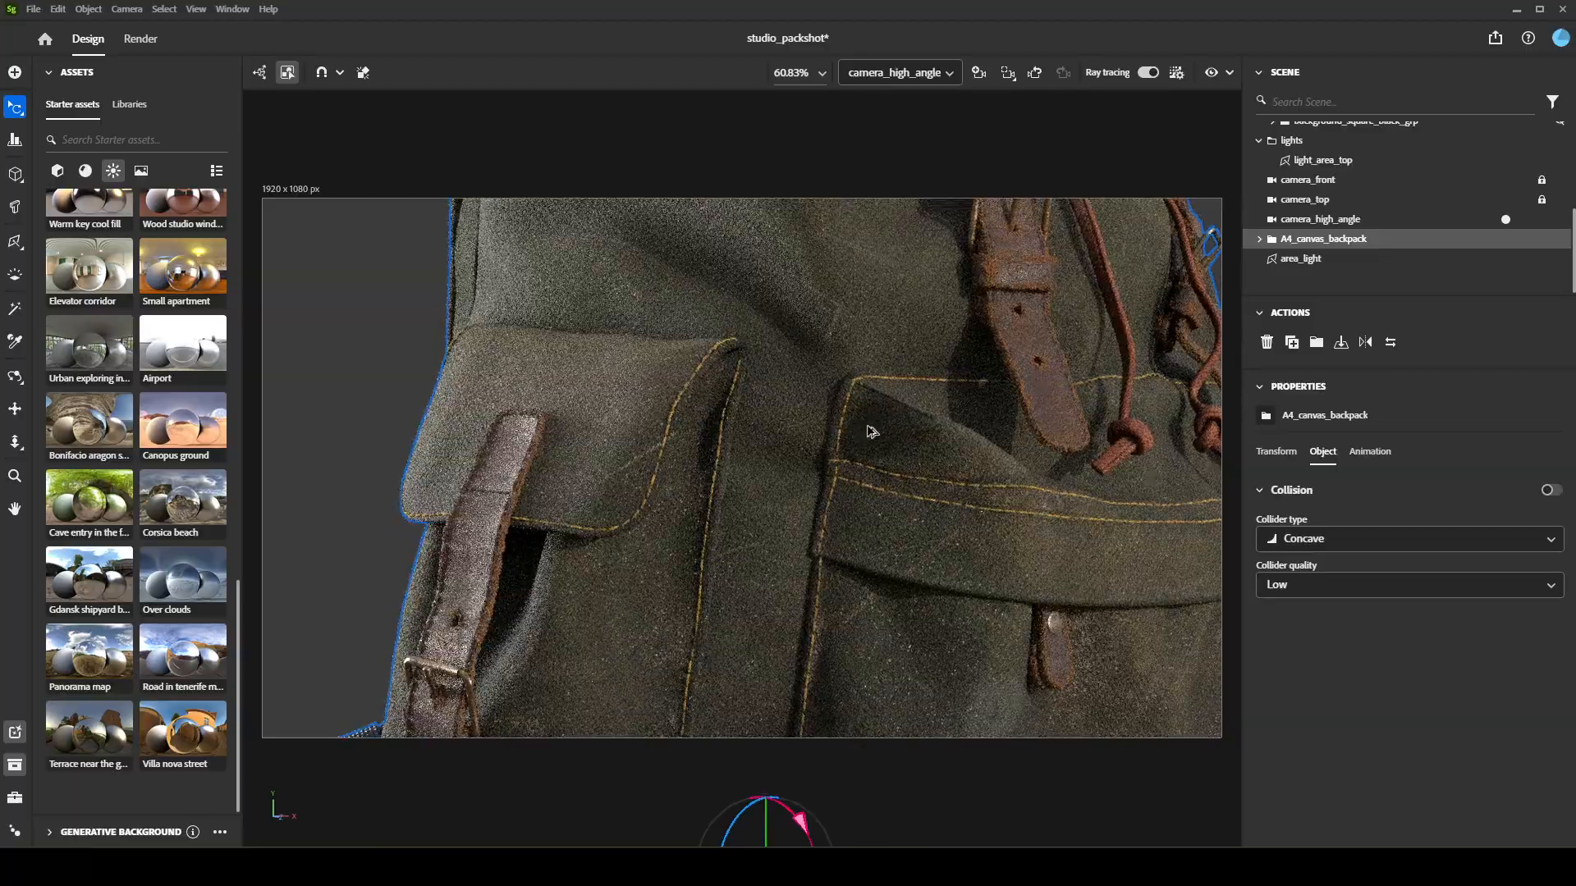
scroll(872, 432, down, 5)
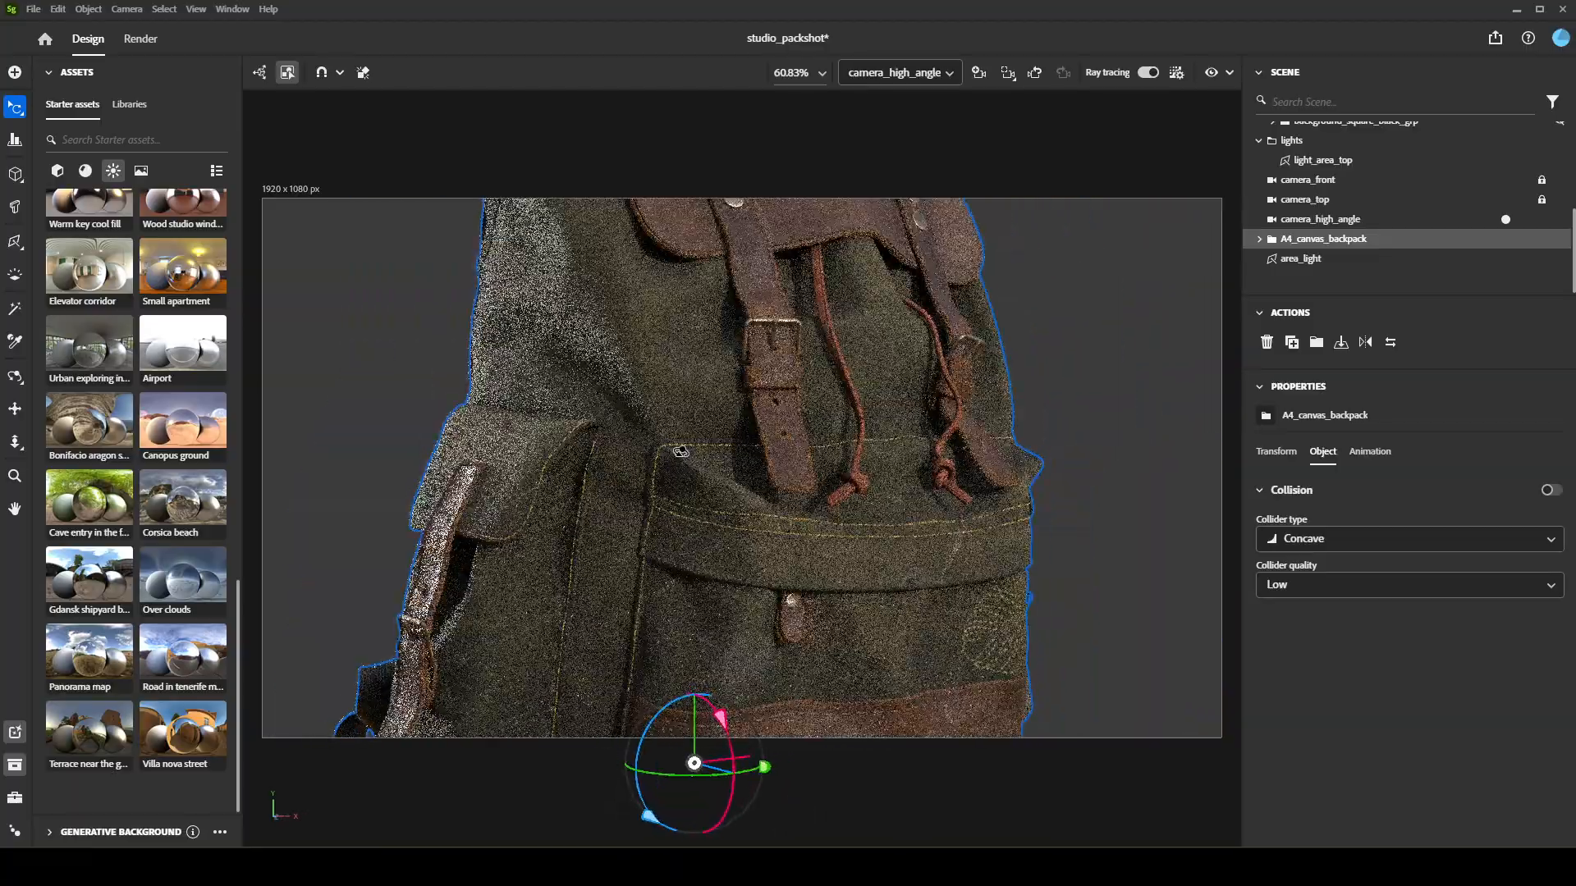
scroll(698, 463, up, 2)
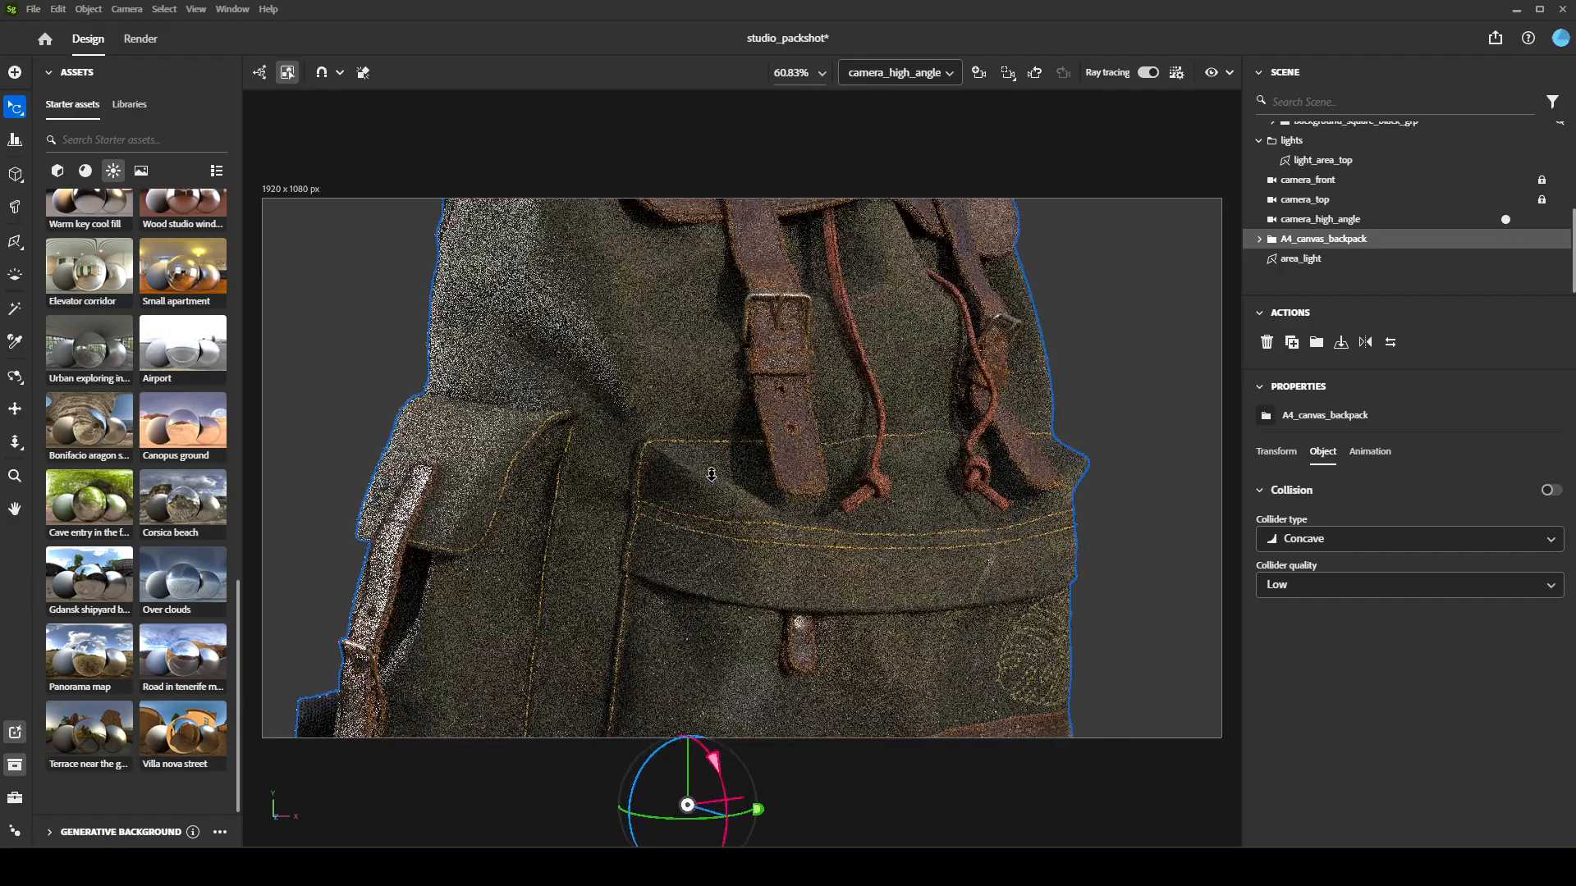
Check the close-up at 100% canvas zoom, pull the camera back slightly, and fit the canvas again
click(829, 73)
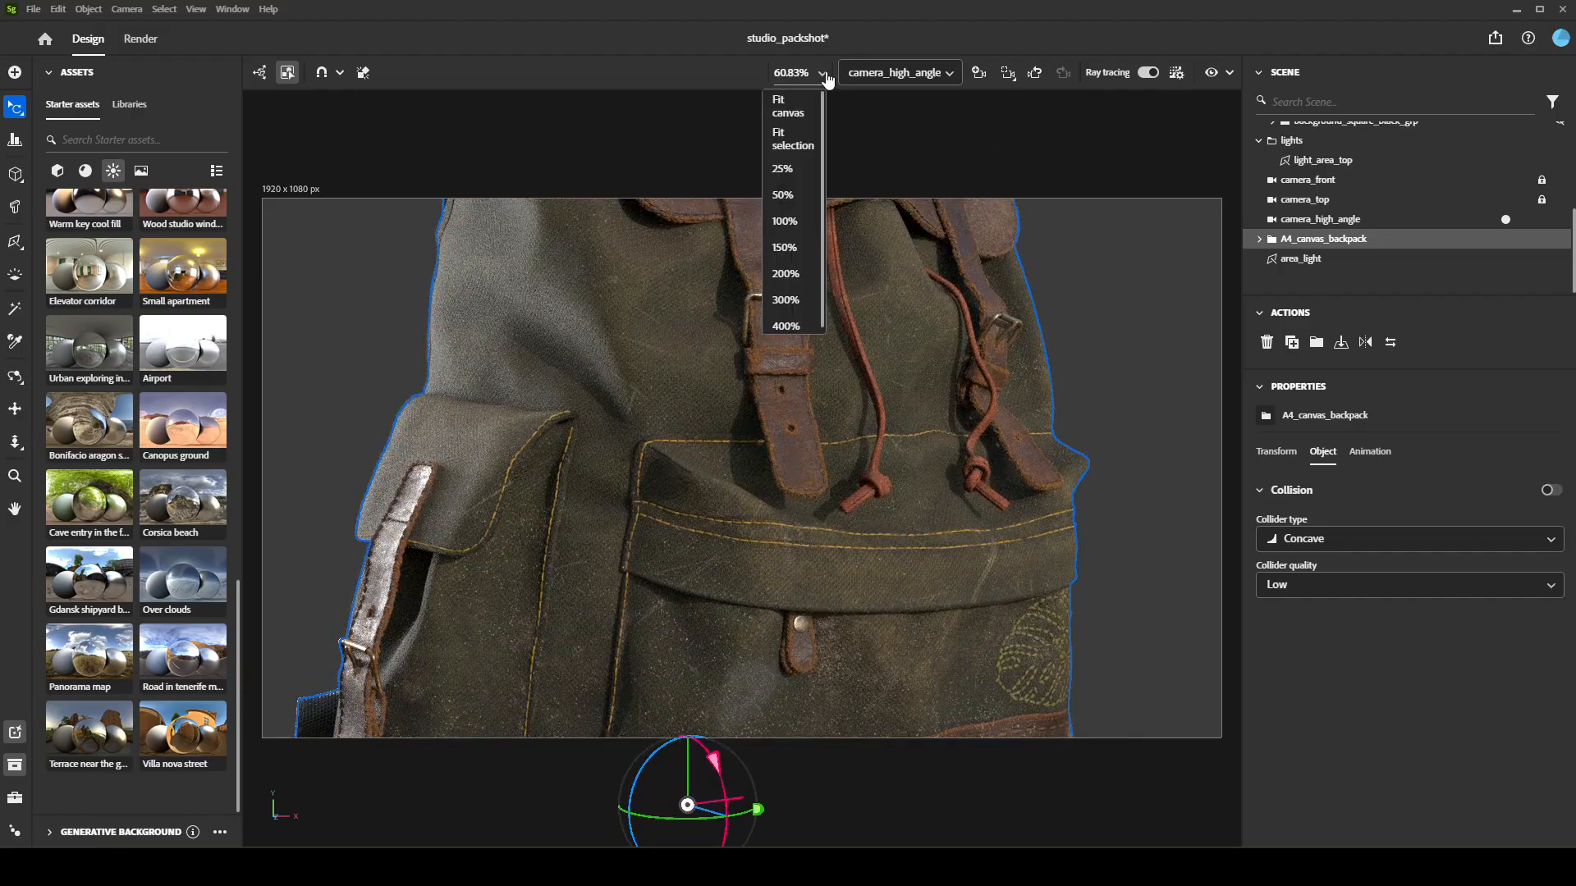
click(798, 238)
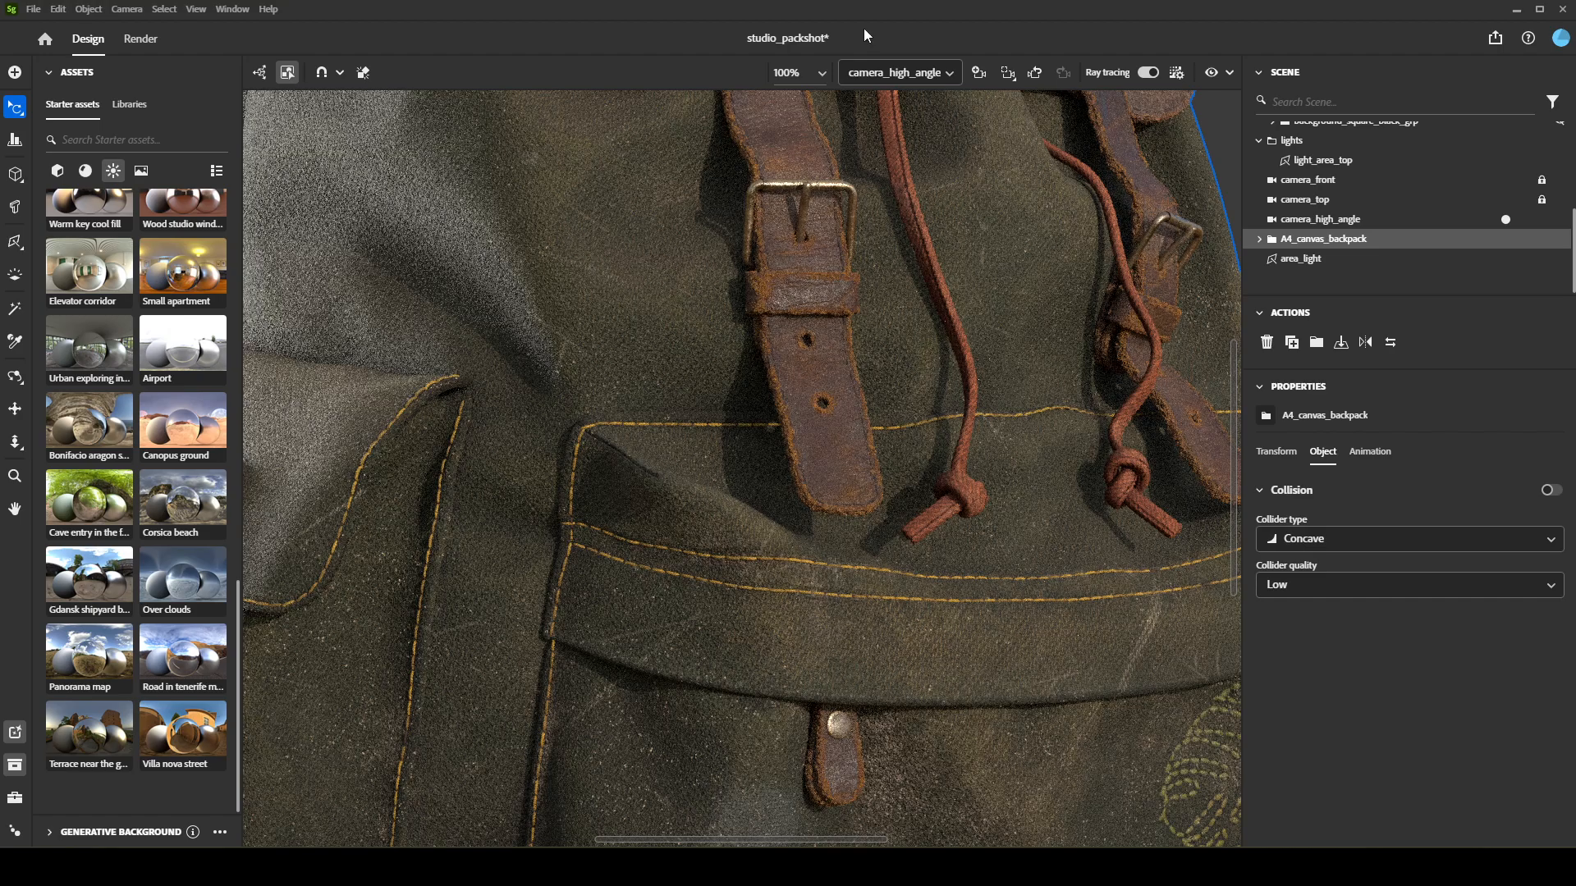
click(820, 74)
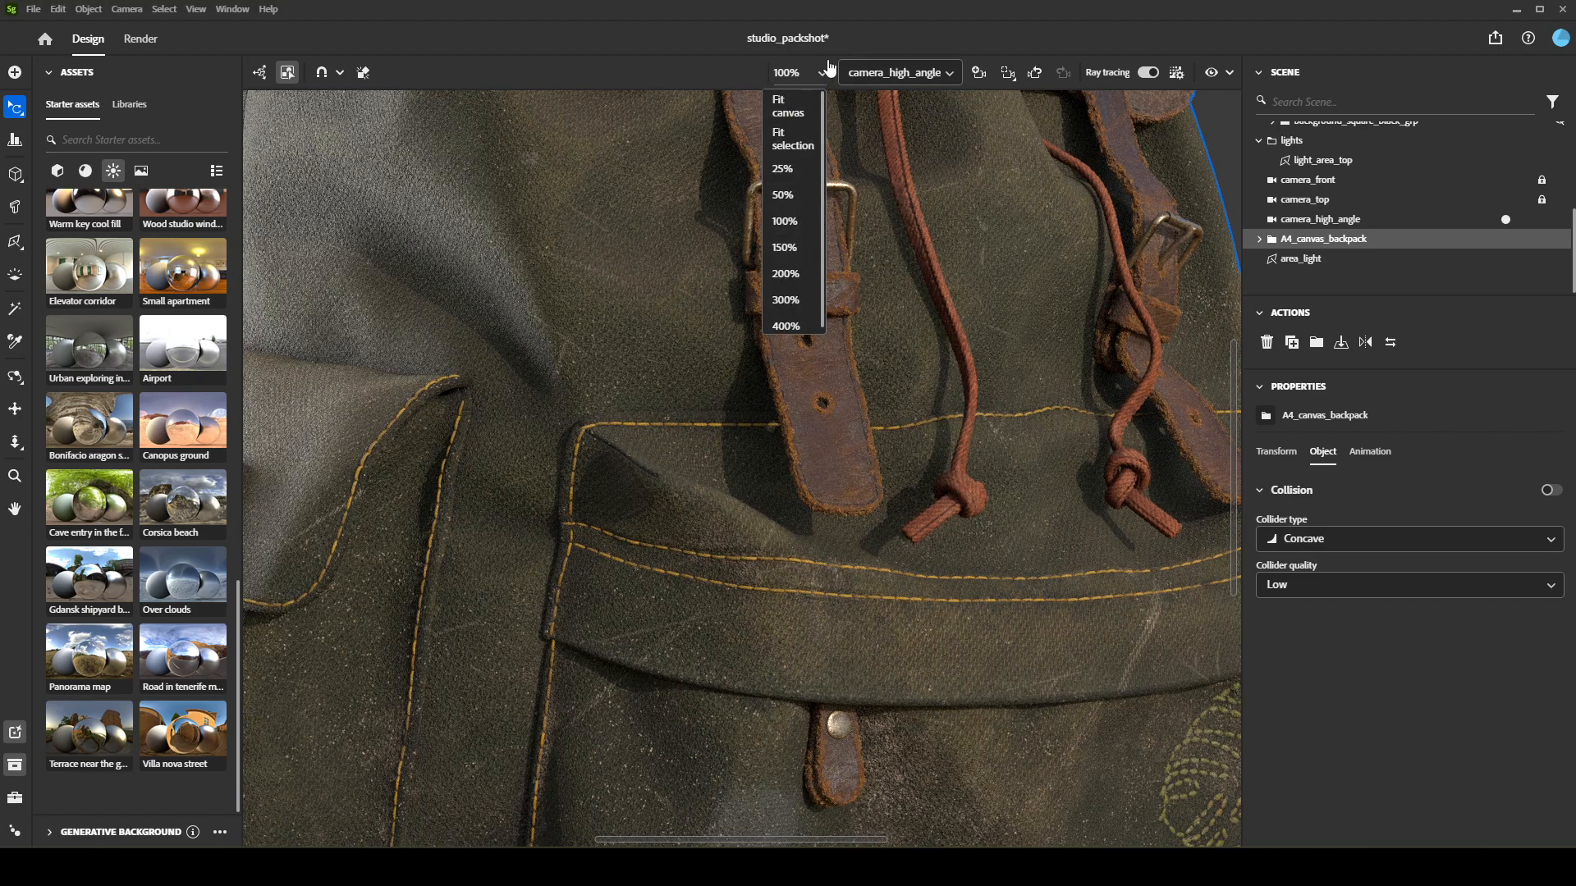
click(672, 76)
alt+right_drag(849, 388, 802, 404)
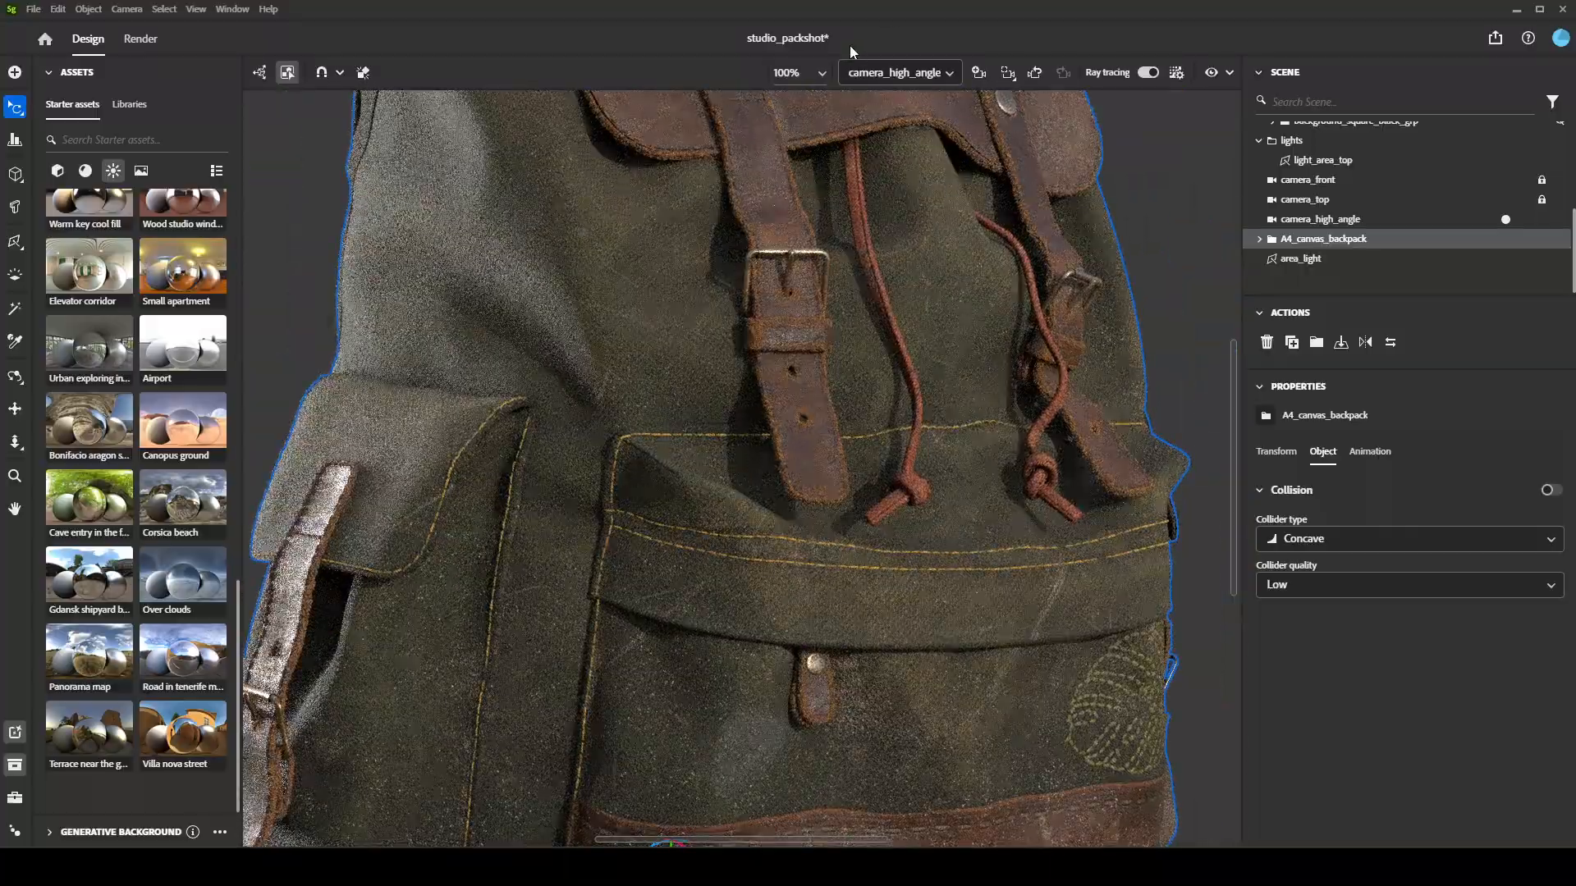
click(815, 72)
click(823, 75)
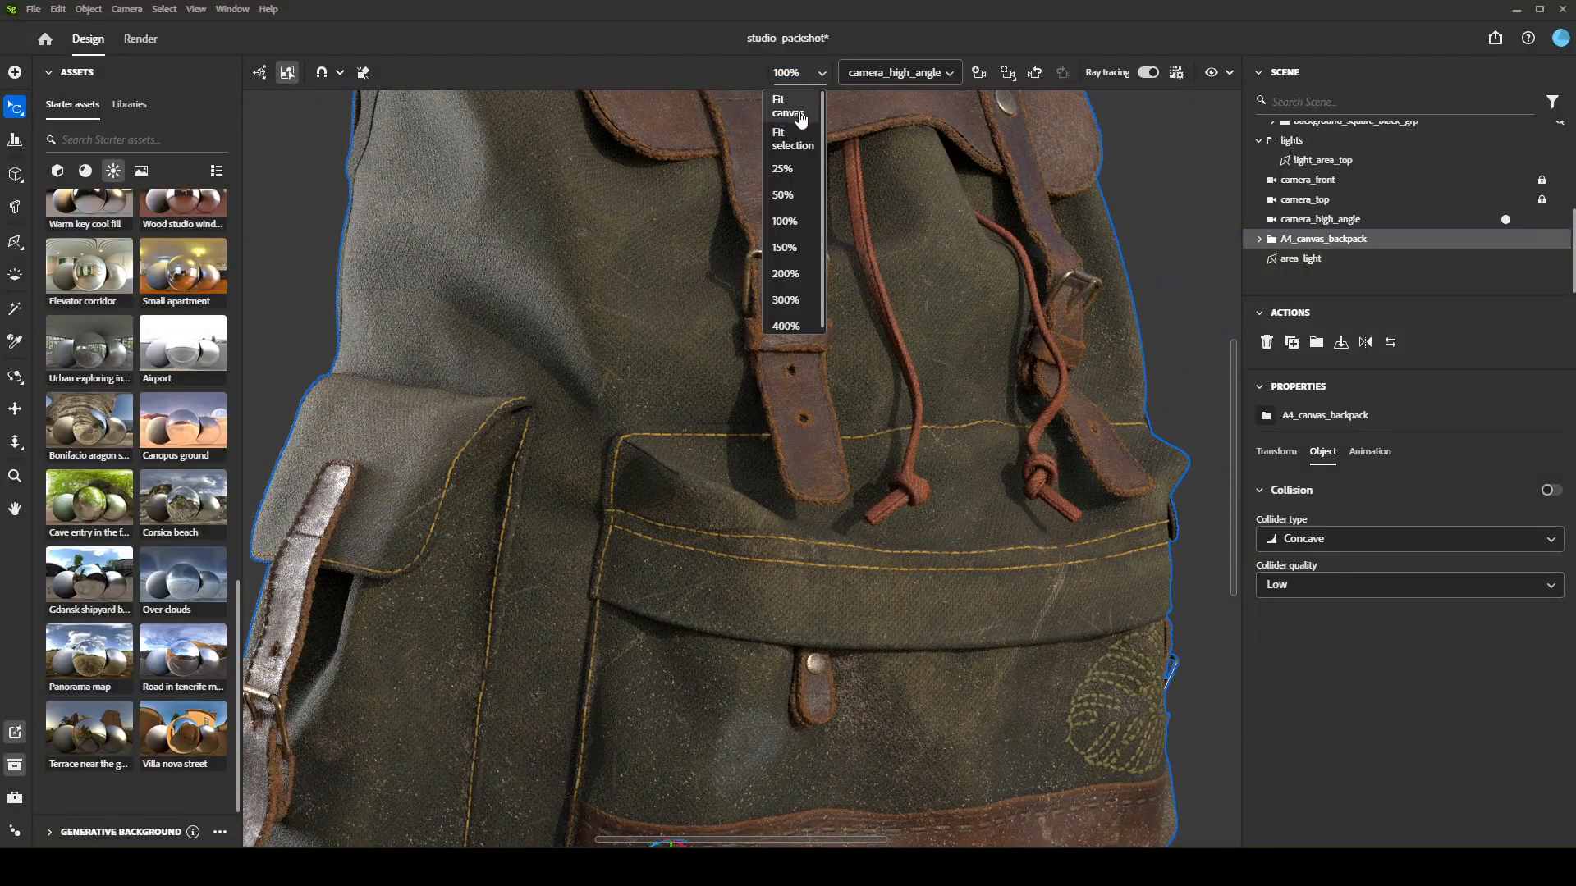
click(809, 110)
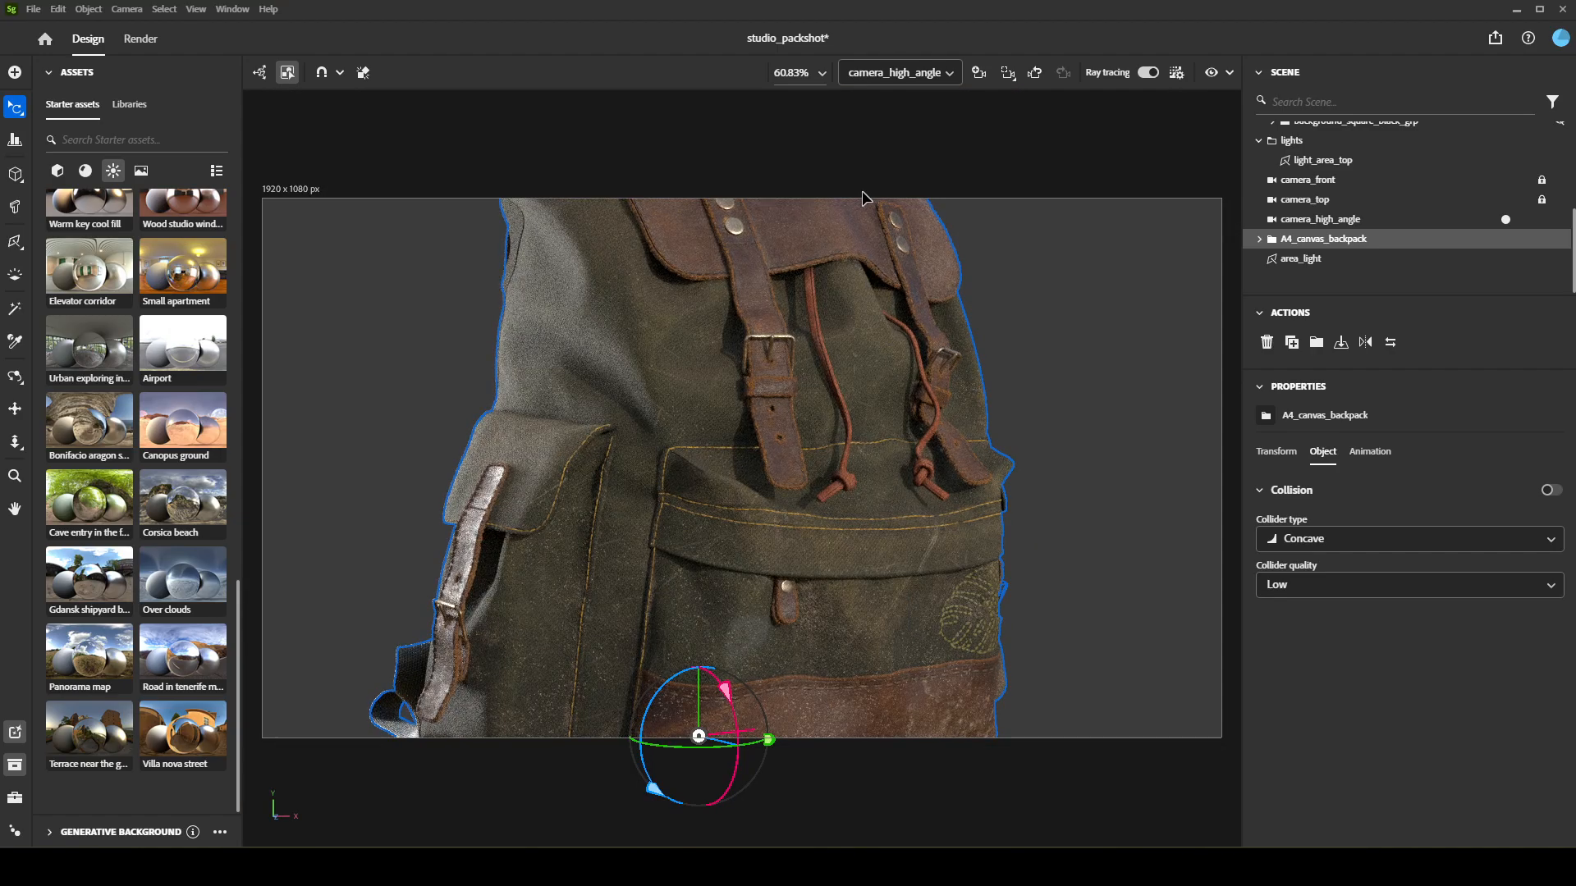
Move the camera slightly closer to the backpack's front pocket and straps
click(51, 72)
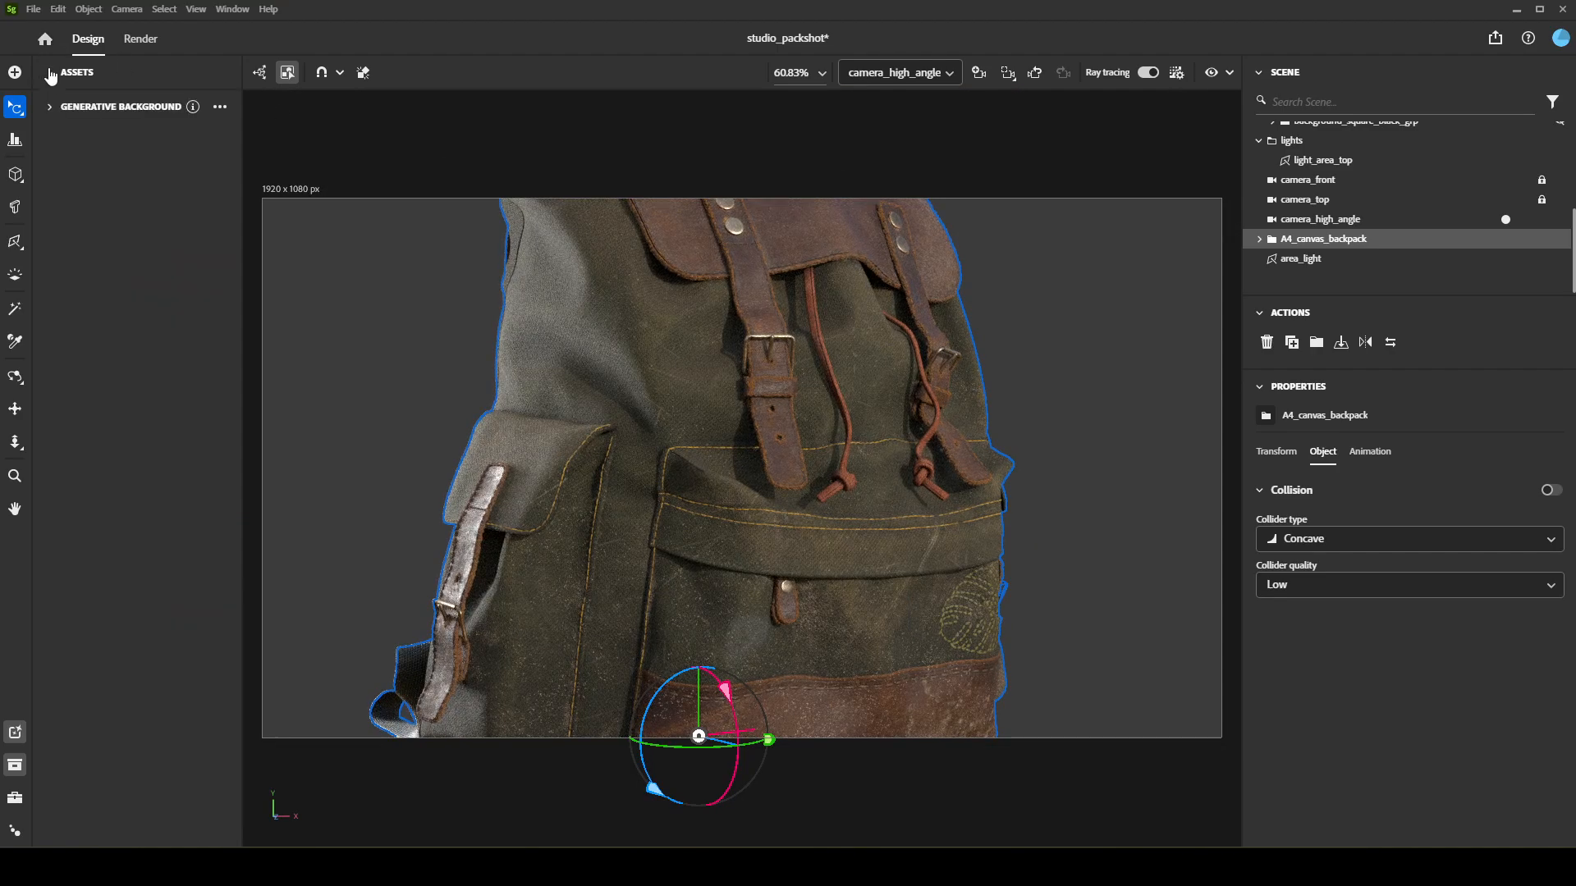
click(51, 72)
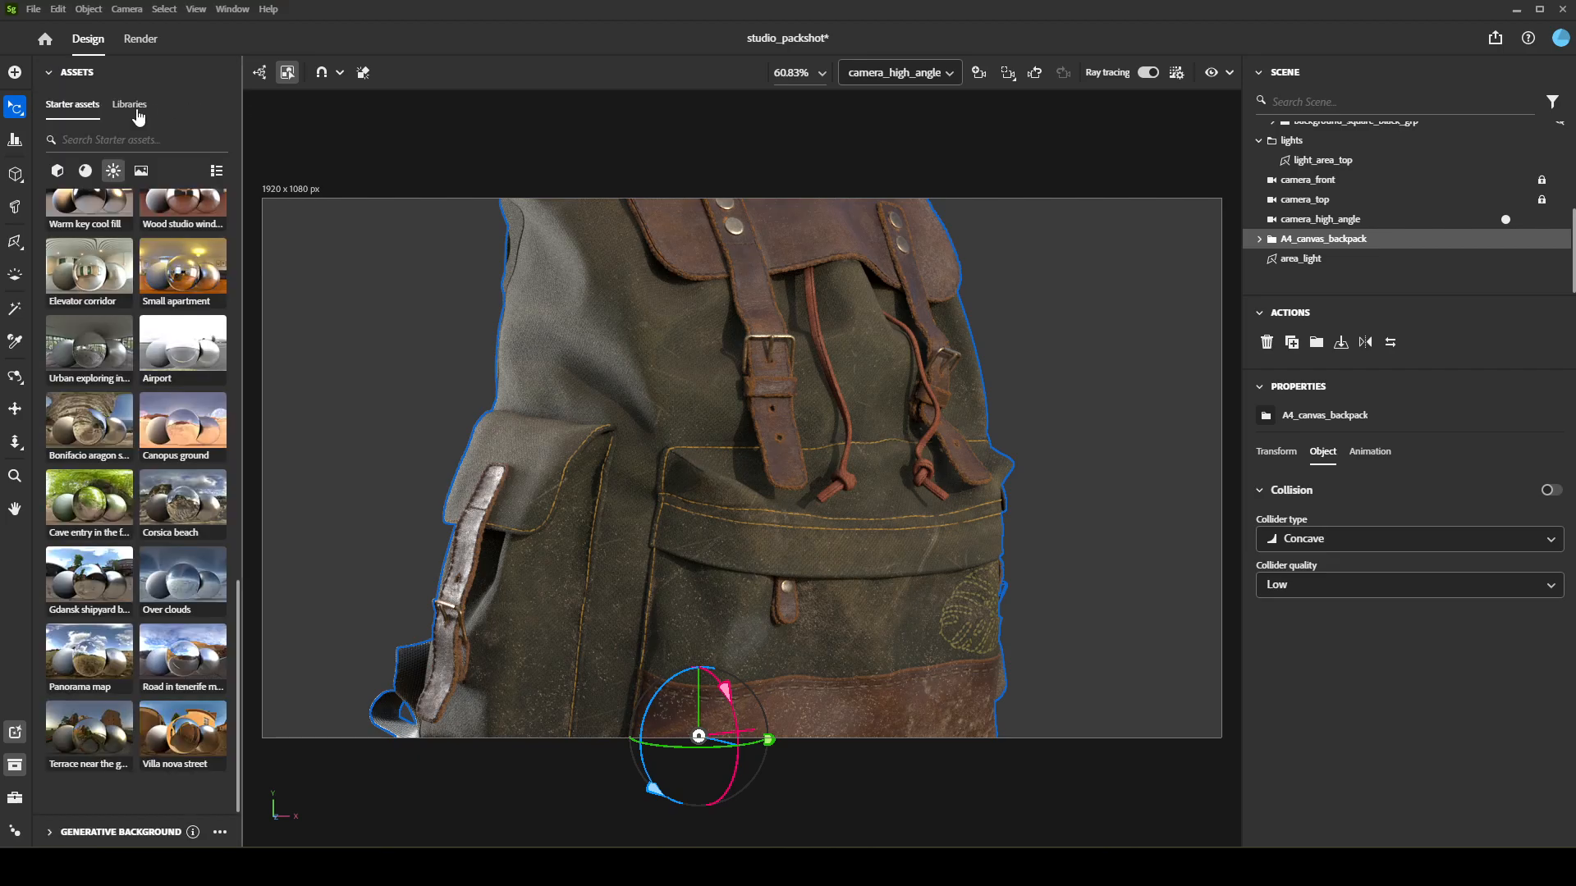
scroll(801, 584, up, 2)
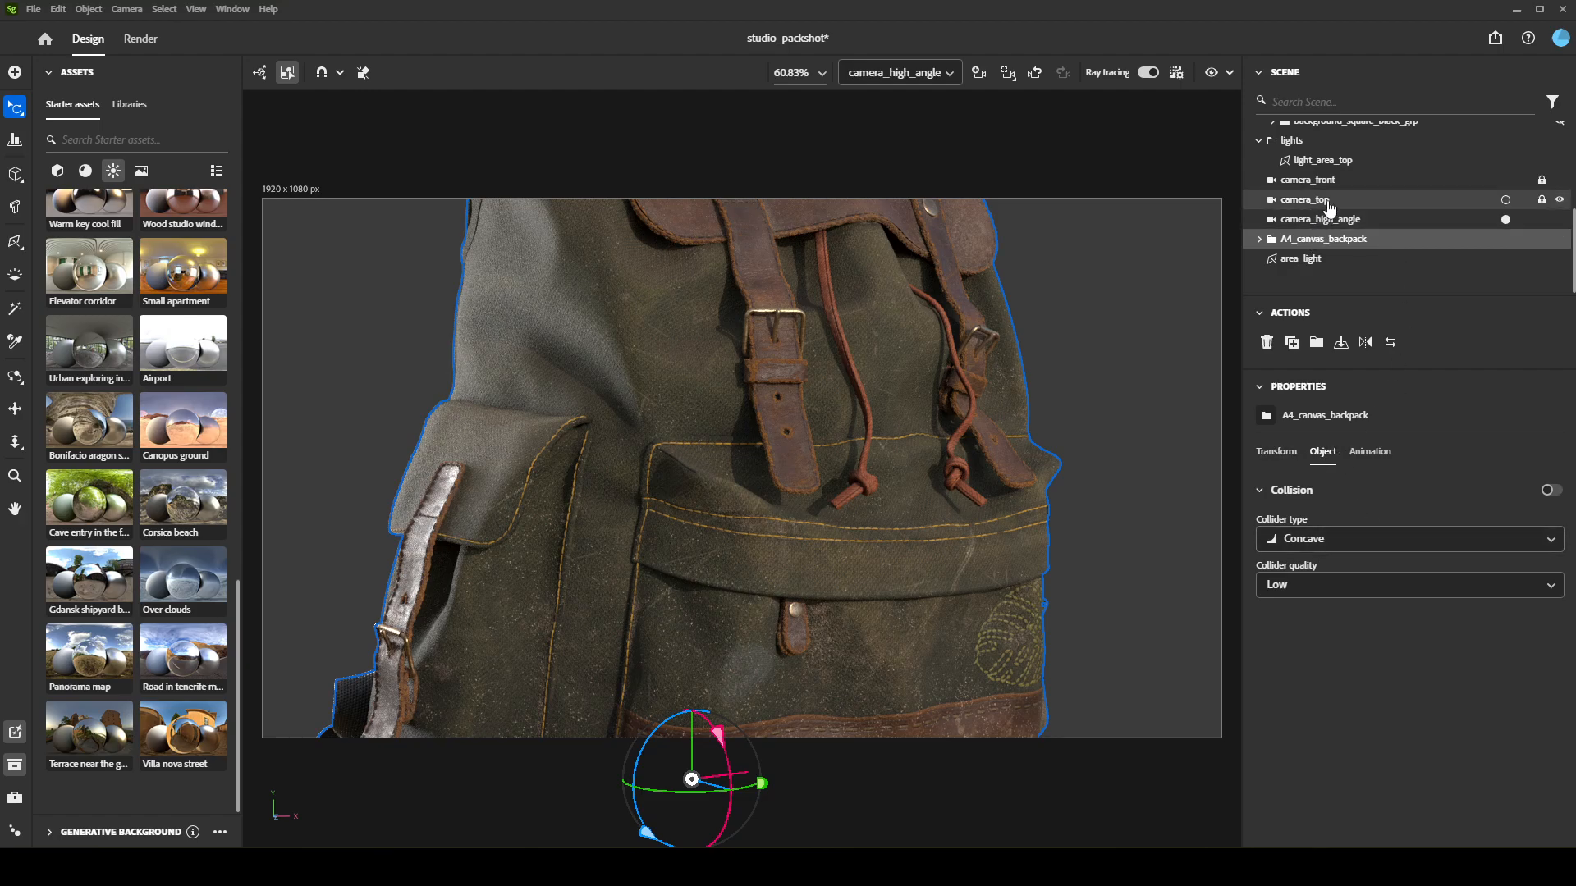
scroll(1343, 228, up, 2)
scroll(1469, 277, down, 2)
Rename camera_high_angle as camera_detail_1
click(1404, 223)
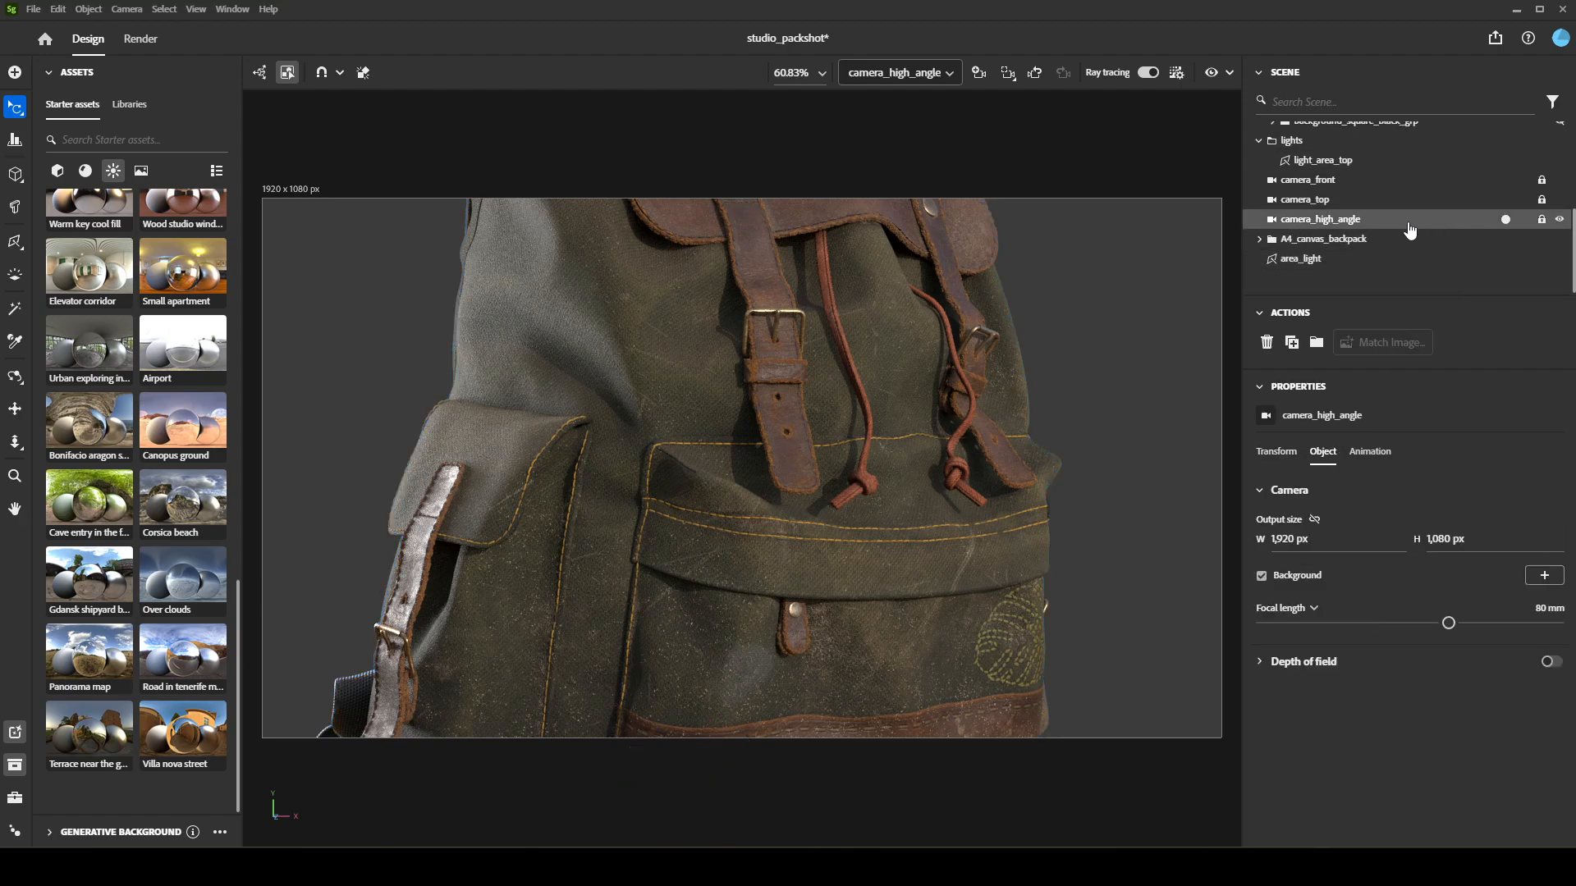
double_click(1340, 223)
key(Right)
key(Return)
Enable depth of field on camera_detail_1 and set its focus point on the stitched flap of the front pocket
click(1546, 663)
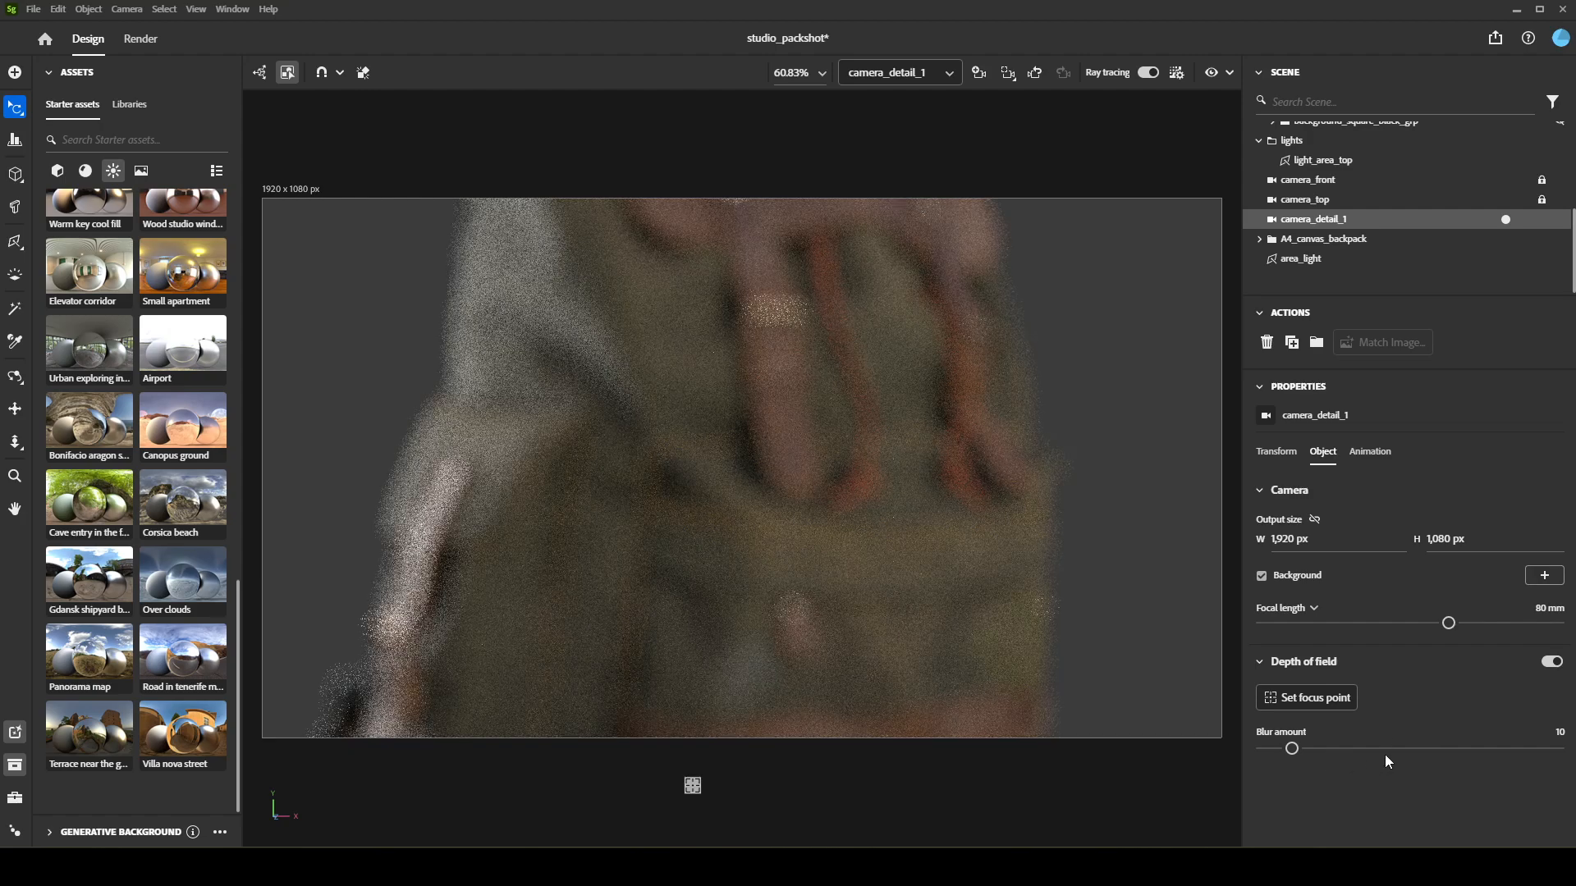
click(1313, 697)
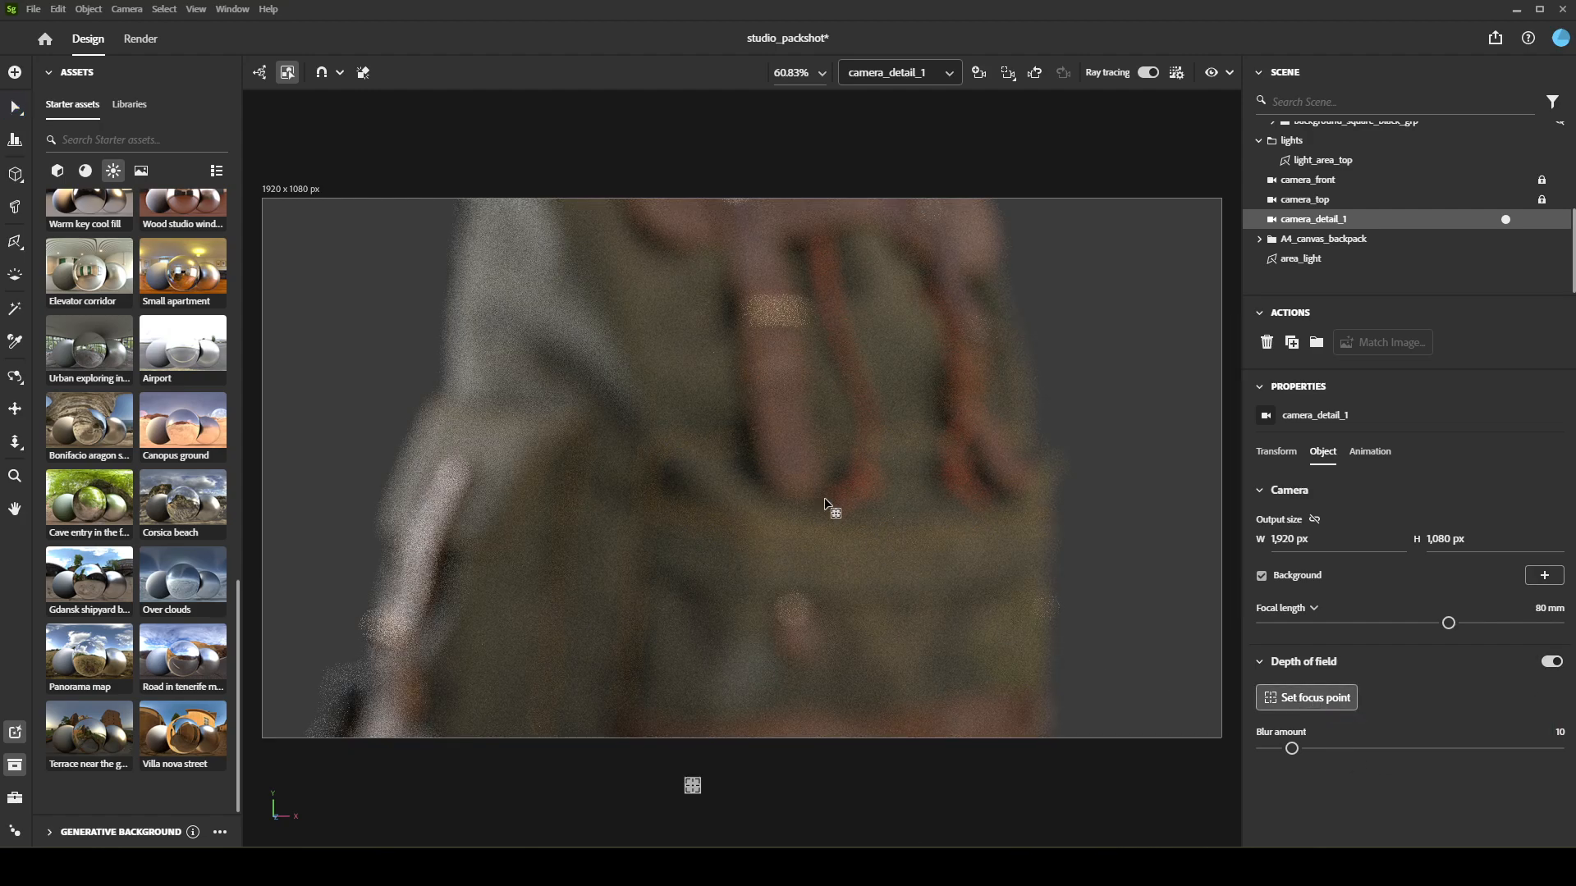
click(756, 530)
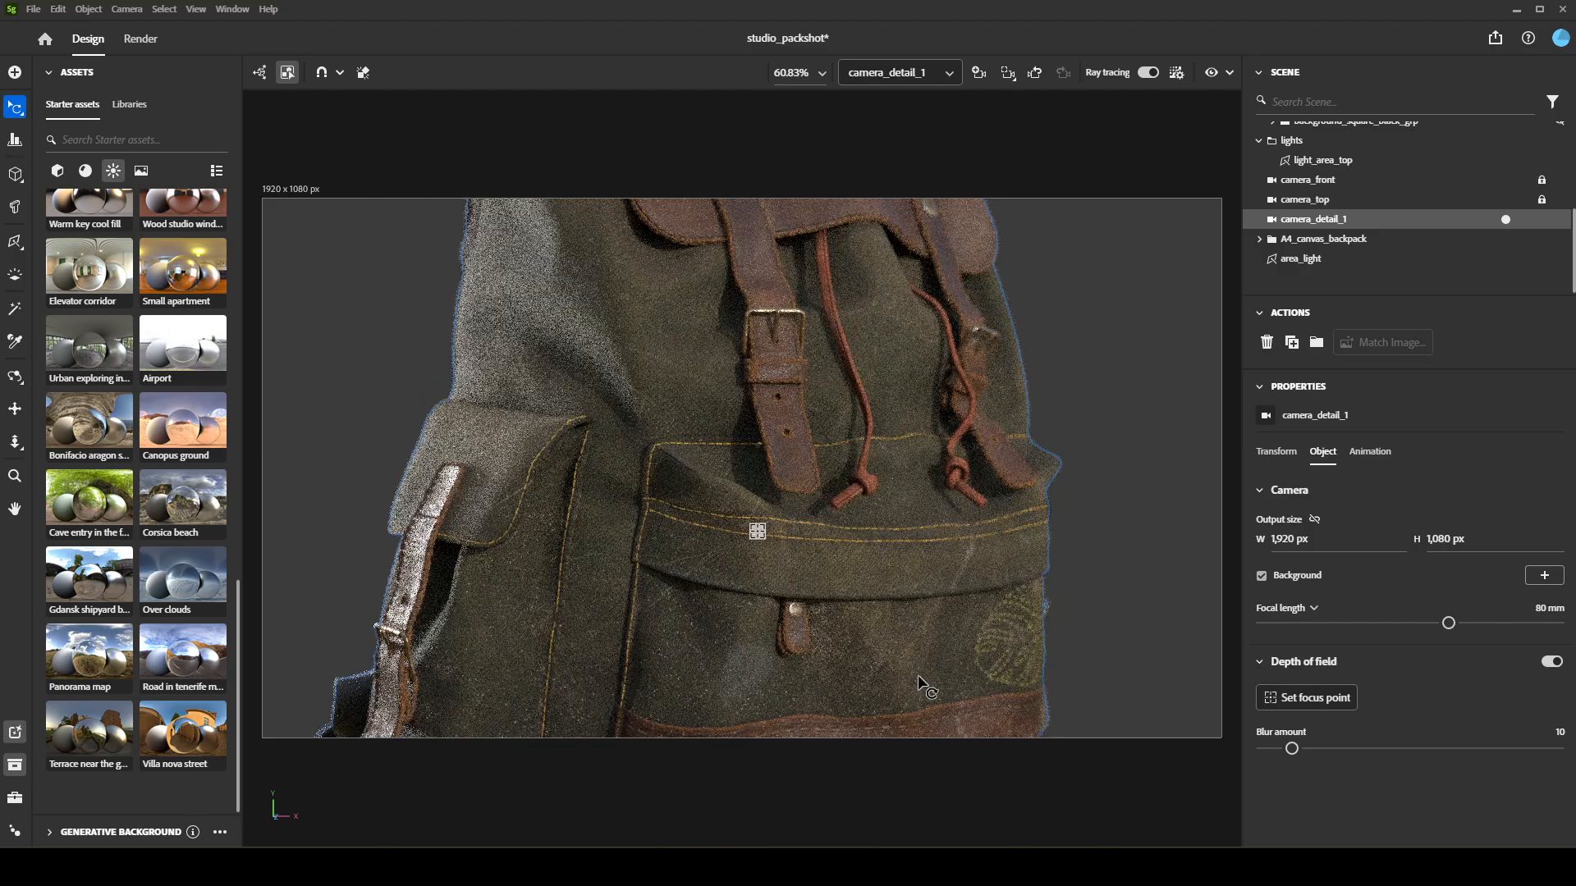
Hide the viewport overlays and deselect all objects for a clean preview of the camera_detail_1 view
click(1211, 73)
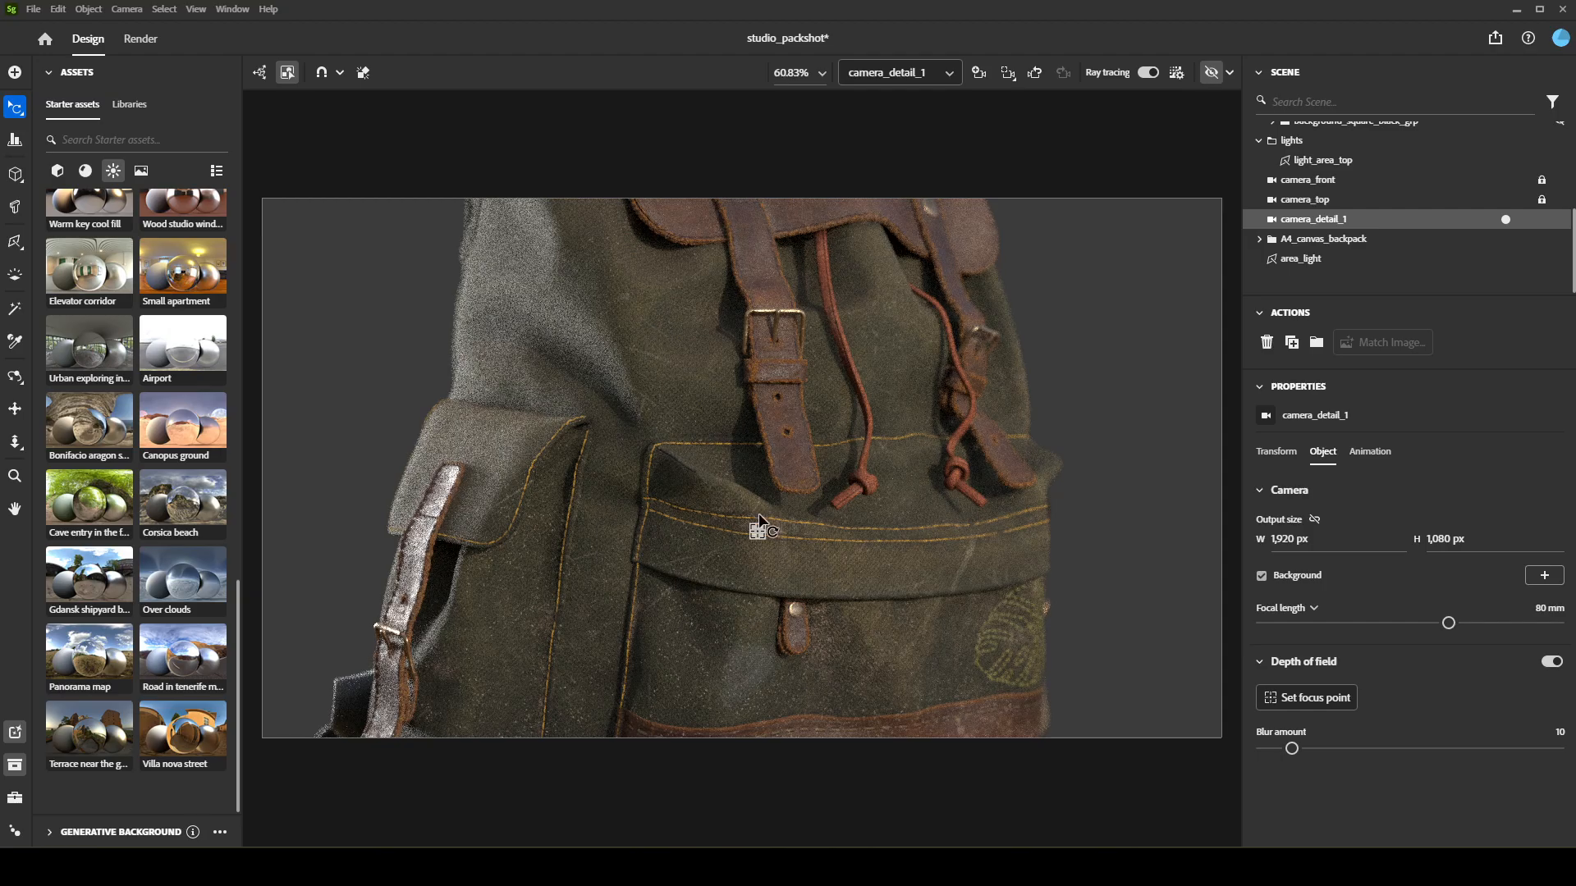
click(1456, 258)
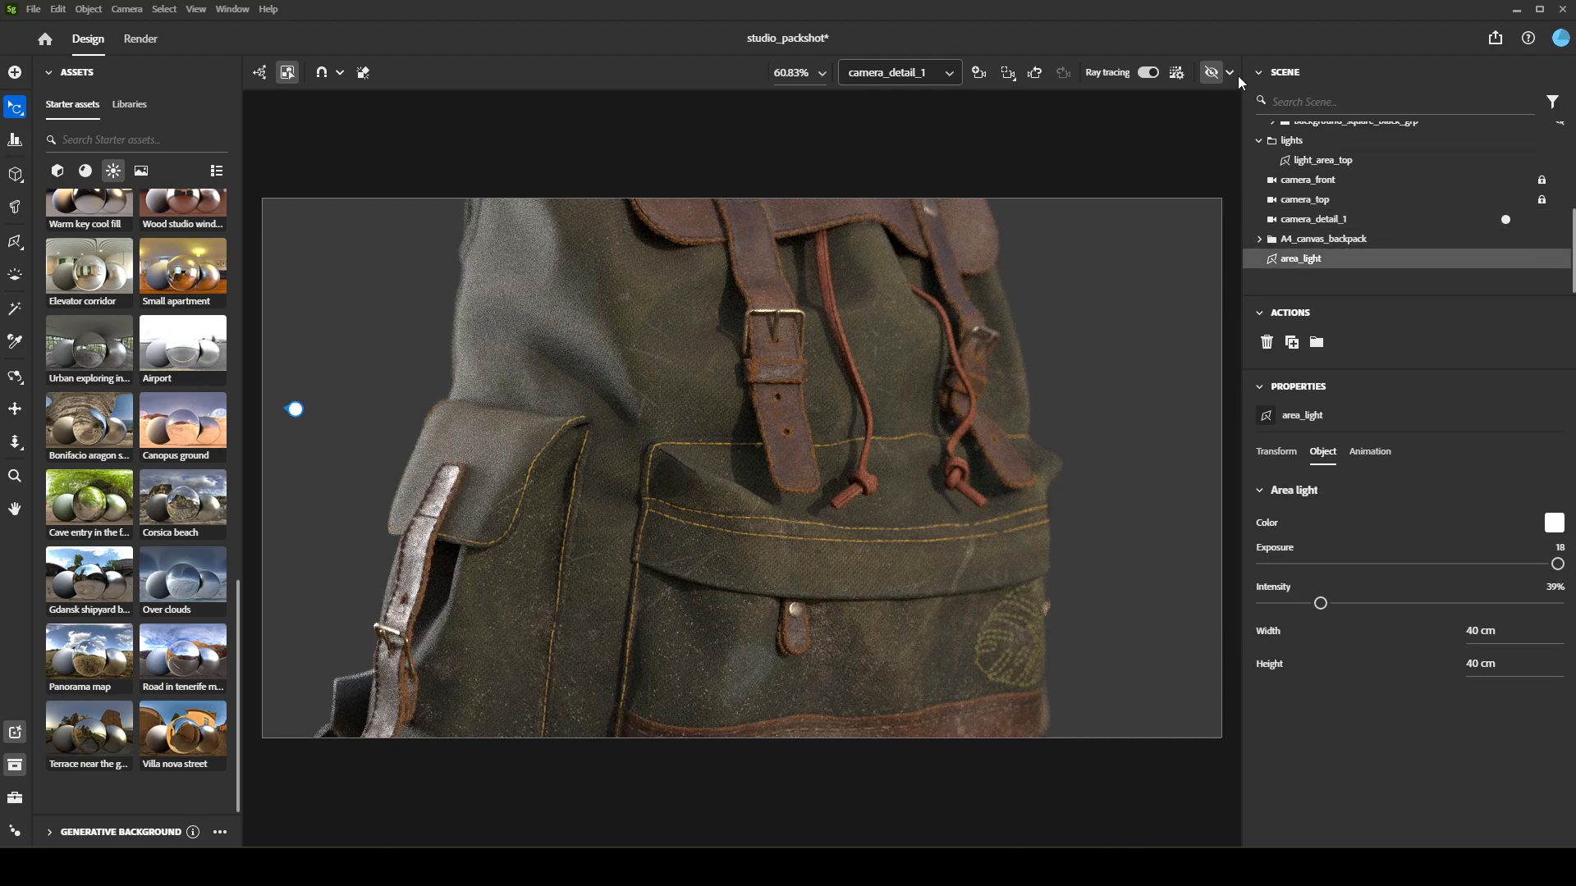
click(1211, 73)
click(1211, 73)
click(126, 9)
mouse_move(170, 10)
click(185, 54)
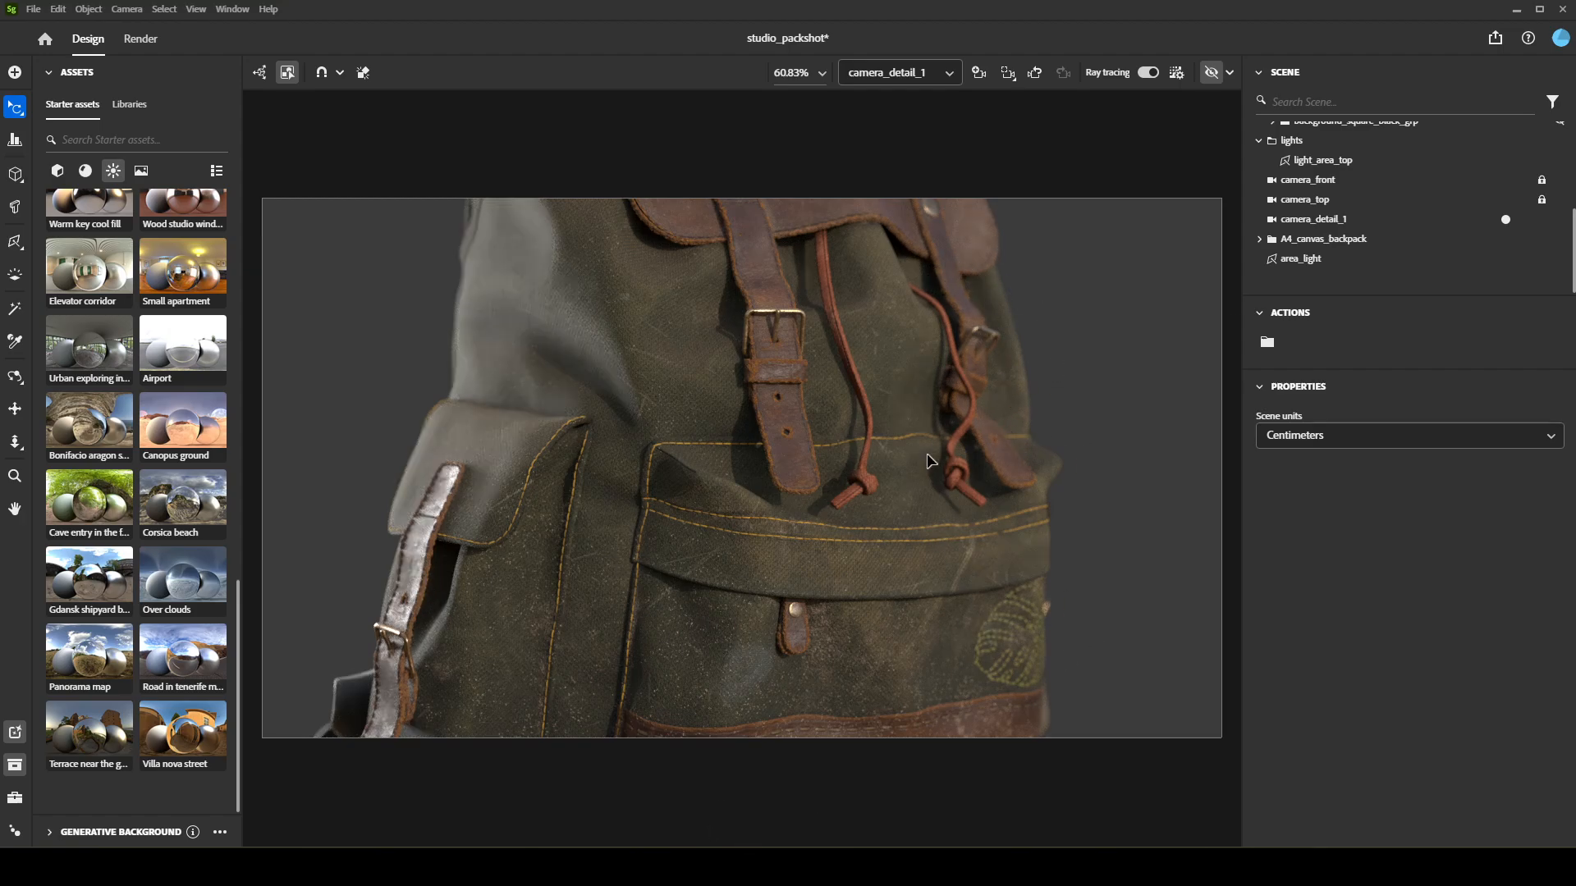
Make background_round_black_grp visible behind the backpack
scroll(1428, 197, up, 5)
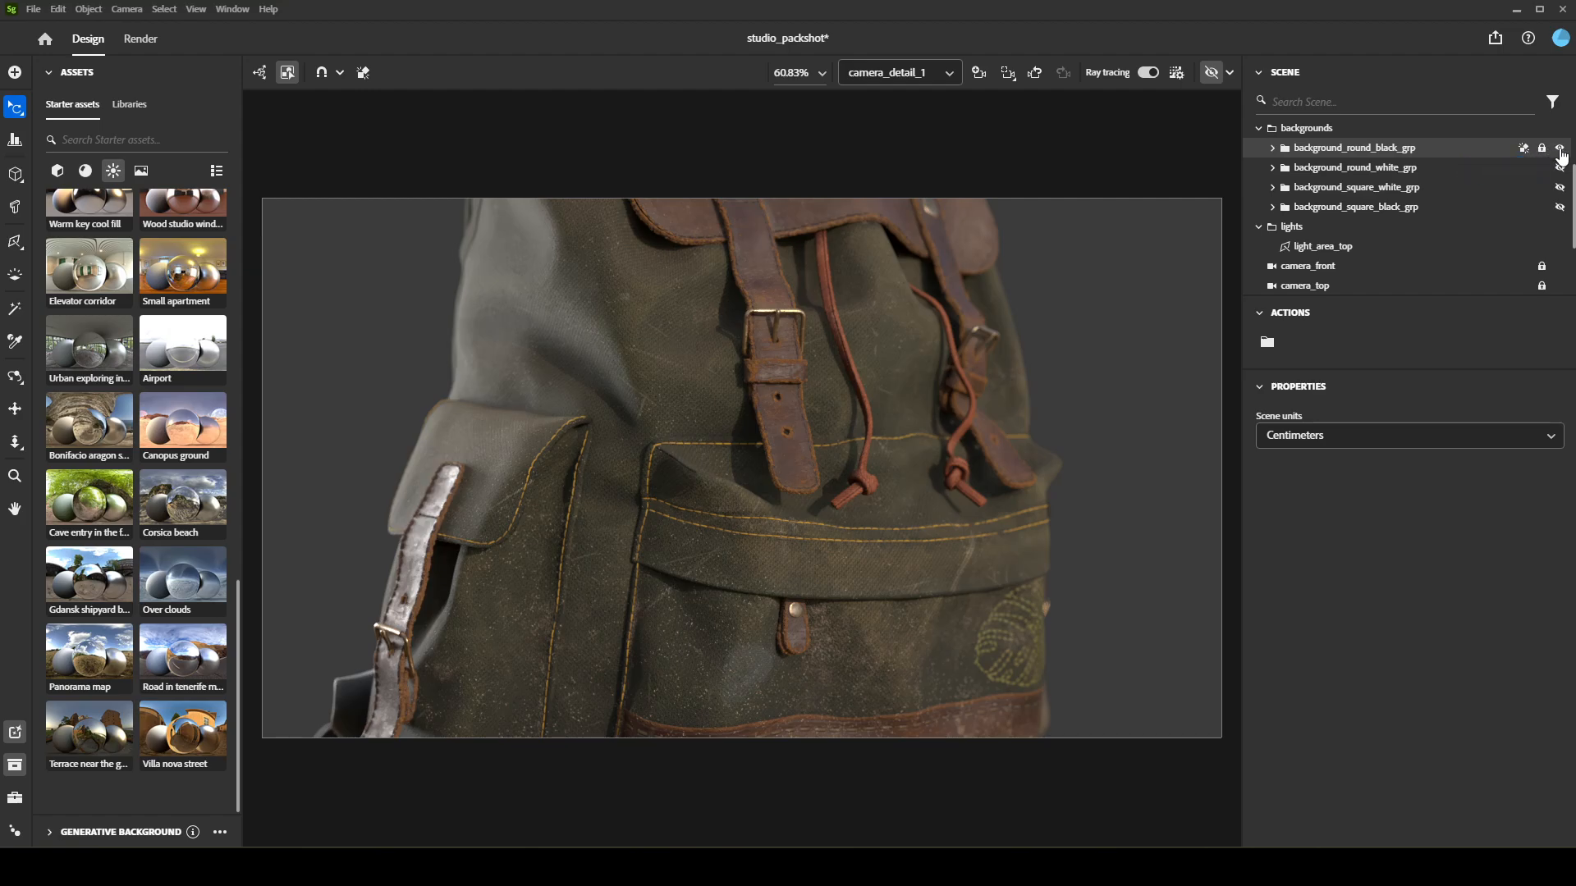
click(1560, 151)
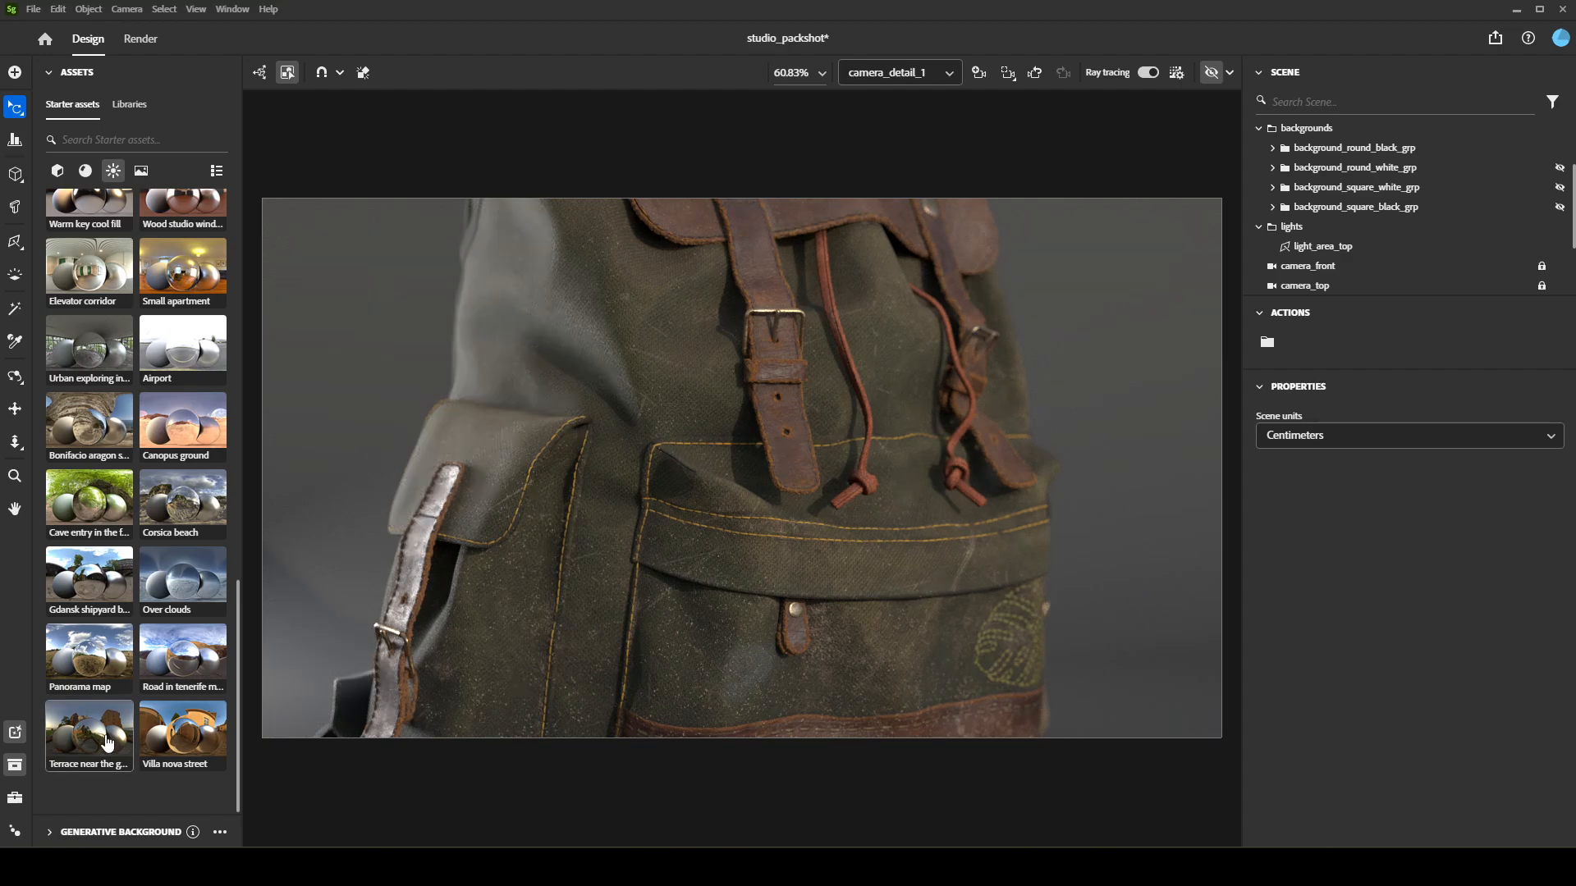
Set the ray-tracing render preset to High and keep the resolution at Full
click(135, 41)
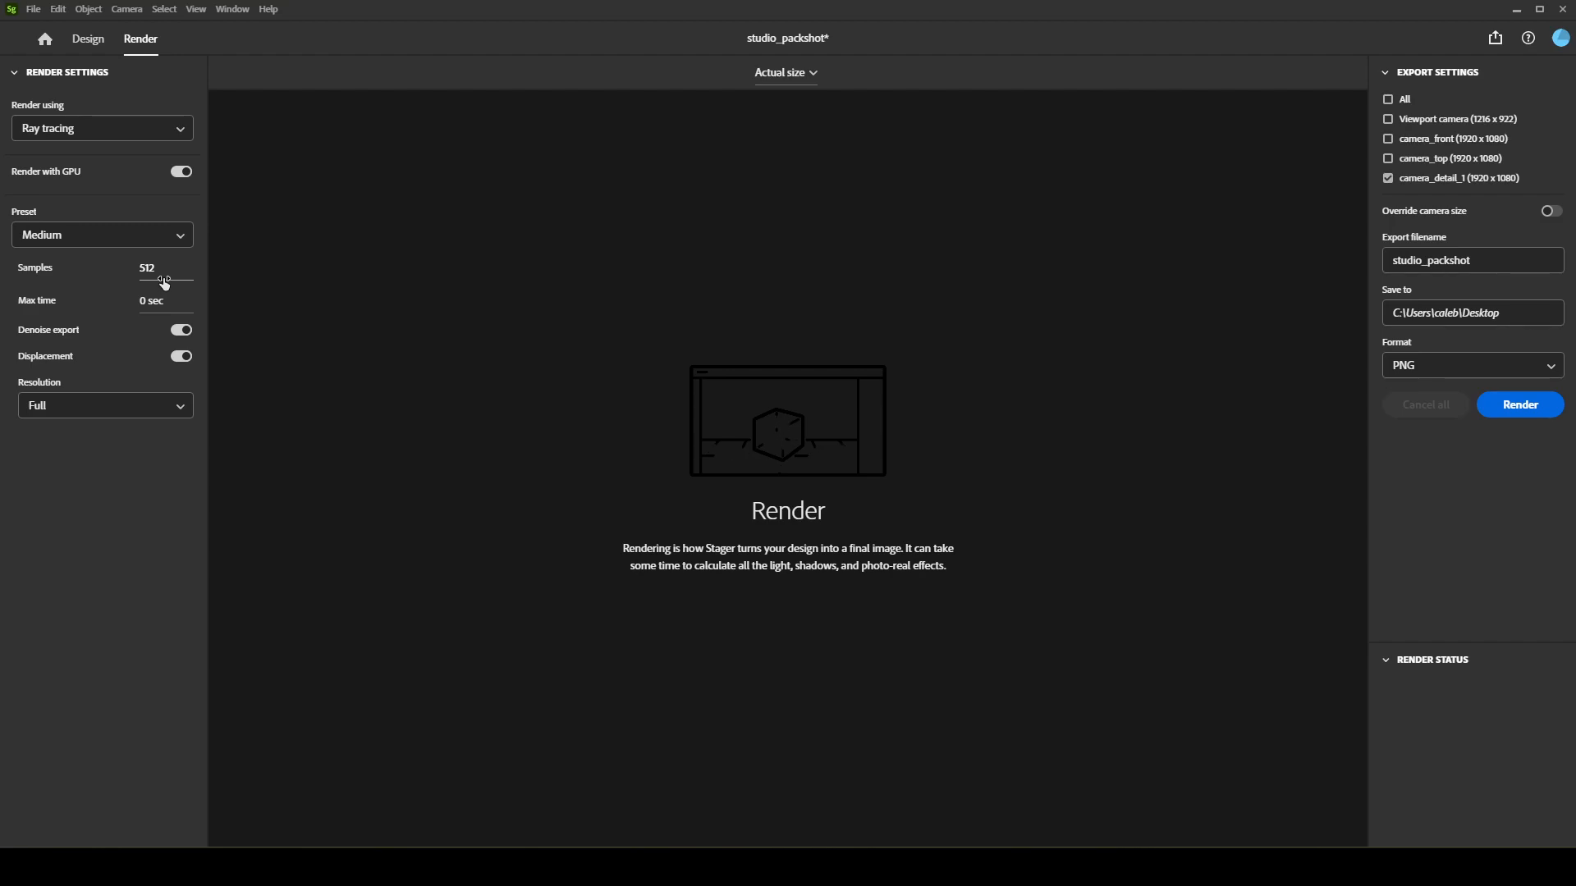
click(160, 235)
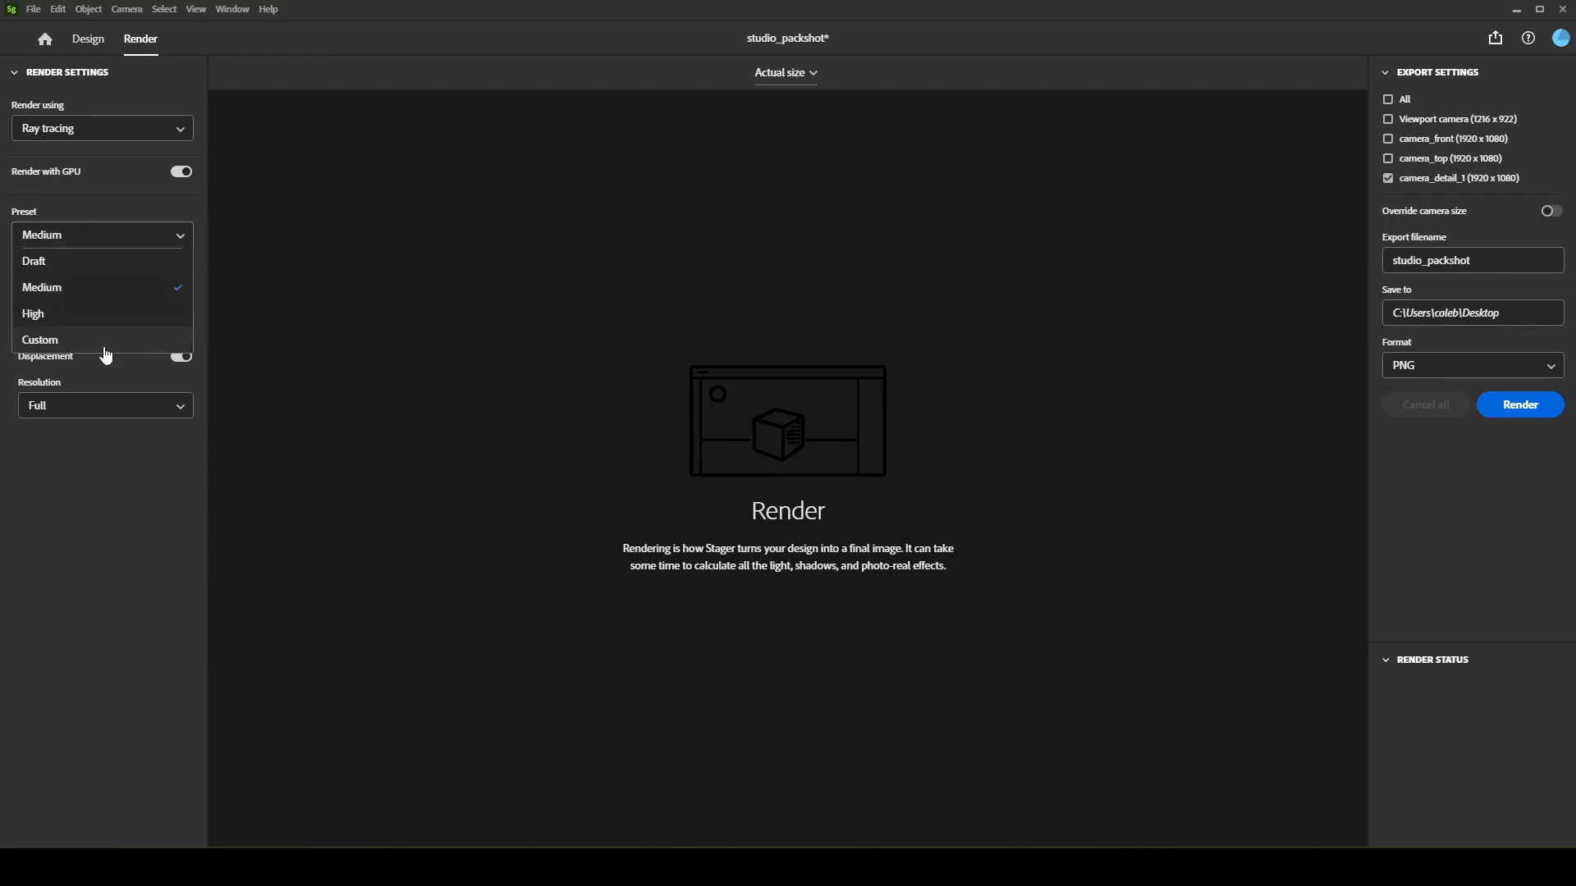
click(112, 320)
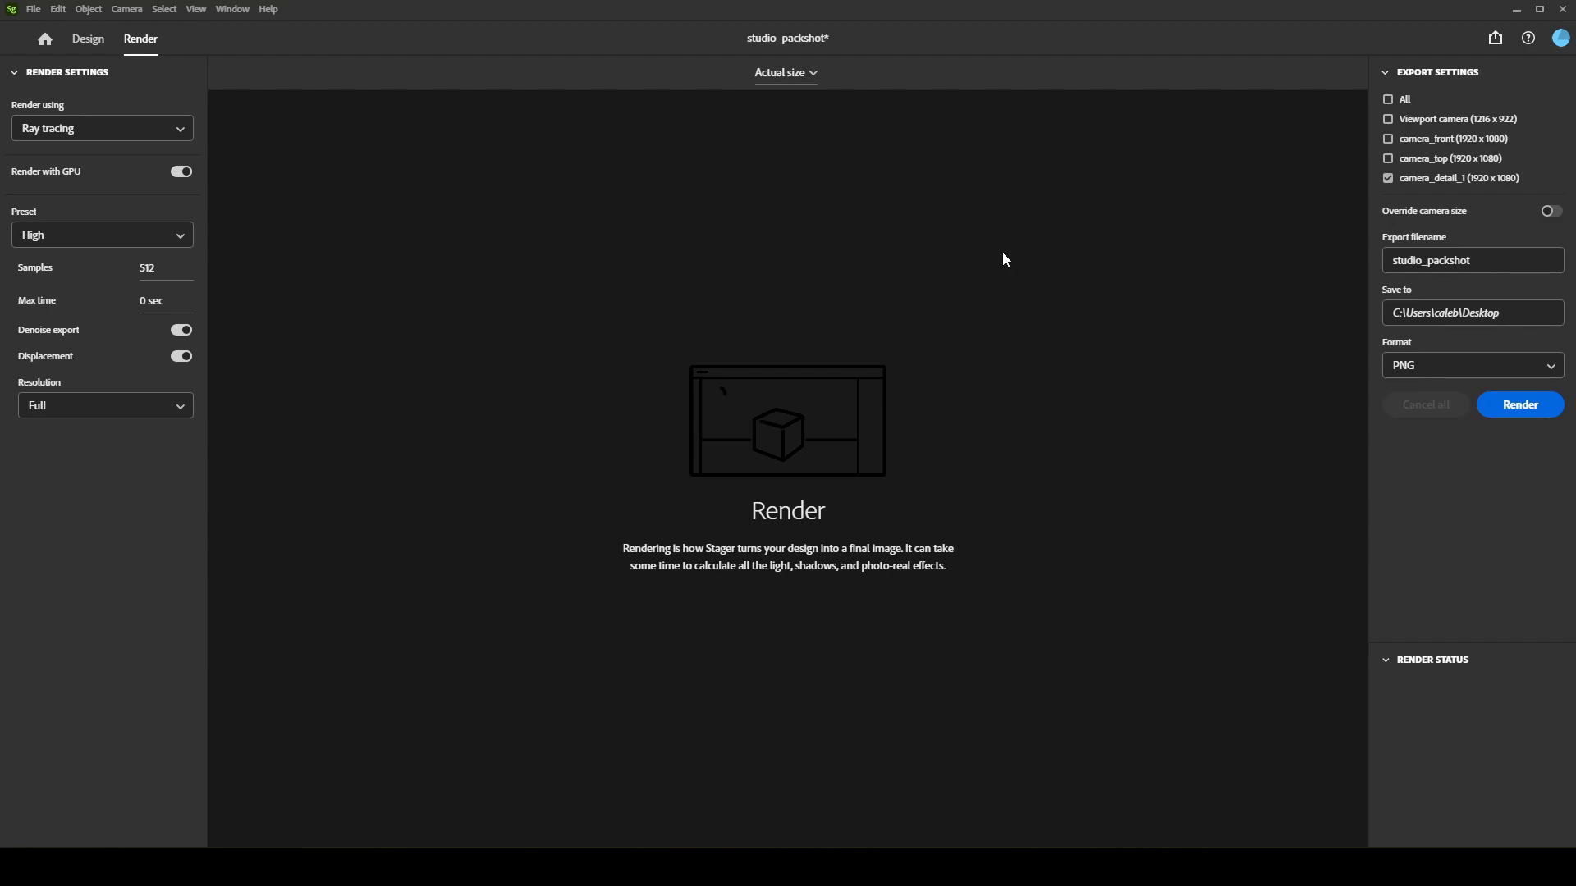
click(130, 408)
click(141, 408)
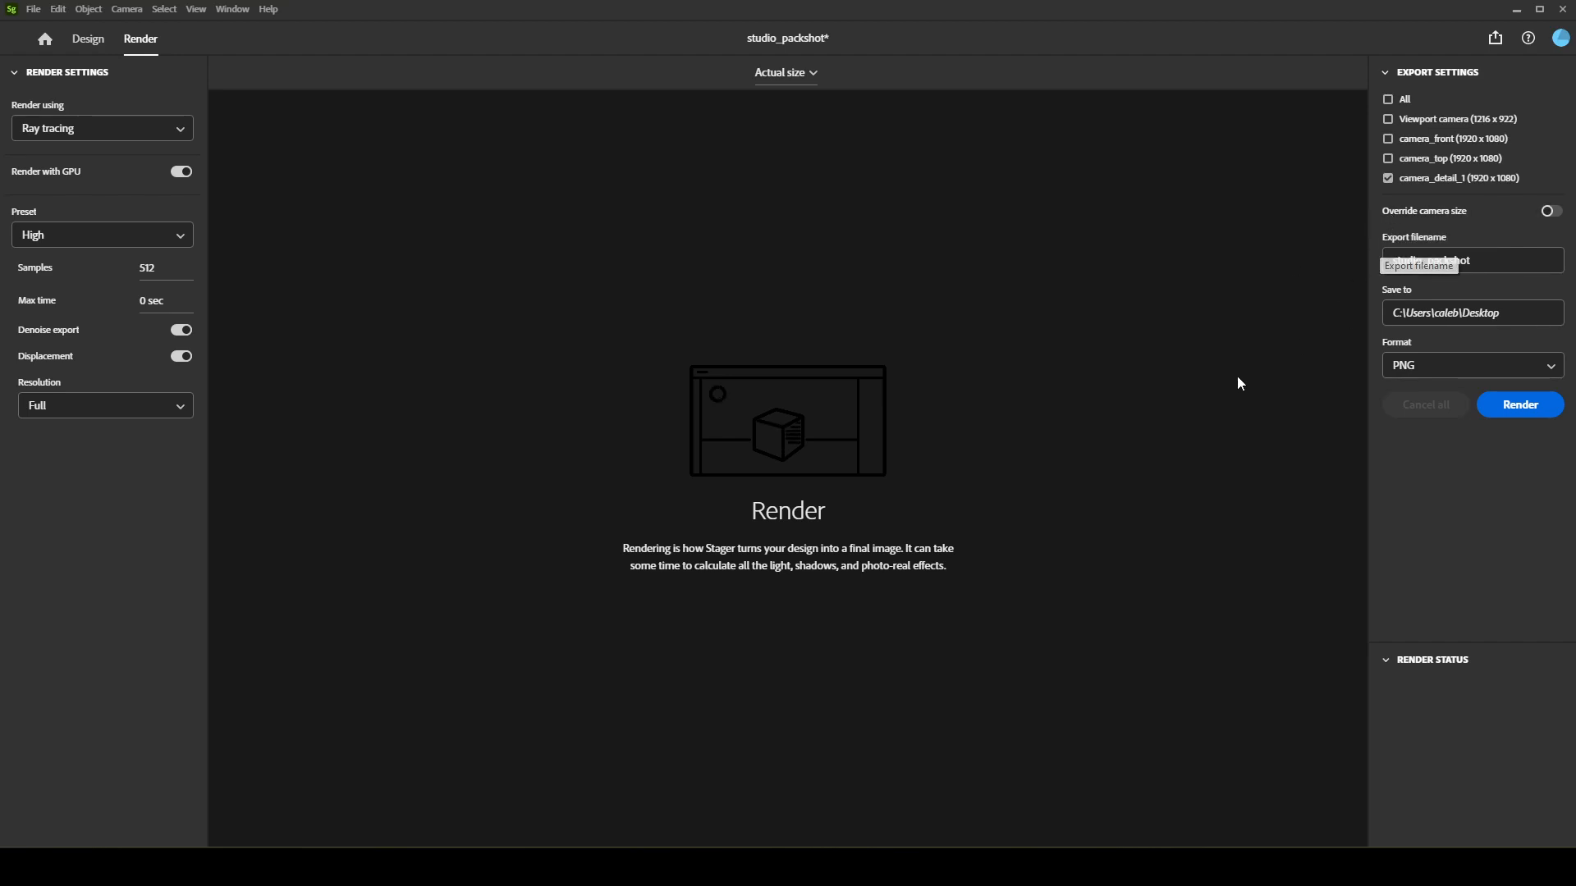
Check the output size in camera_front's properties back in the design workspace
click(86, 40)
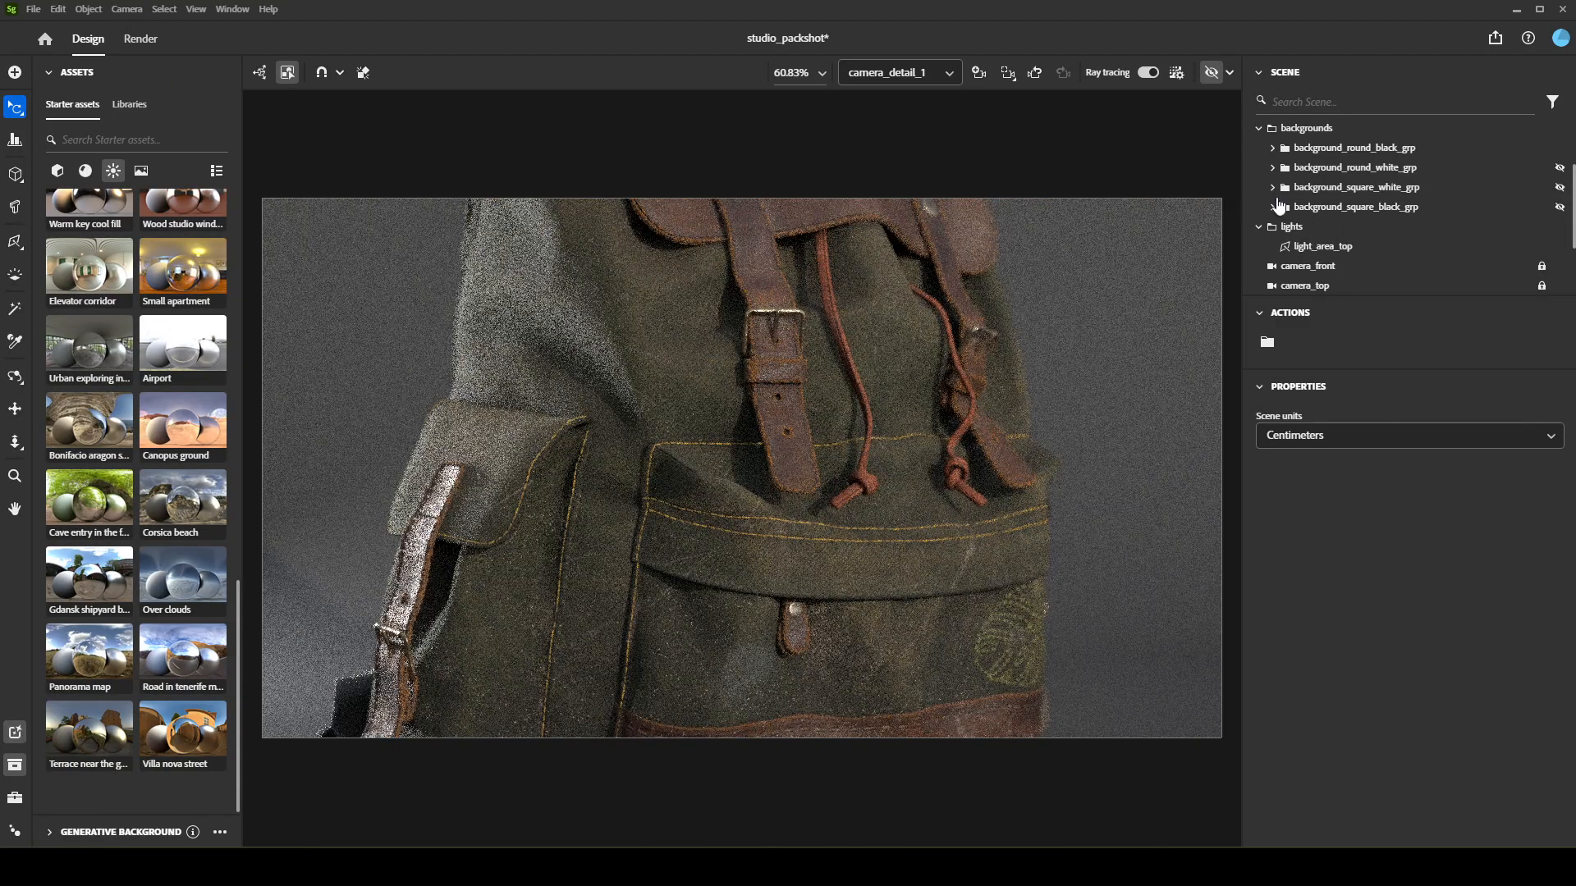
scroll(1277, 207, down, 3)
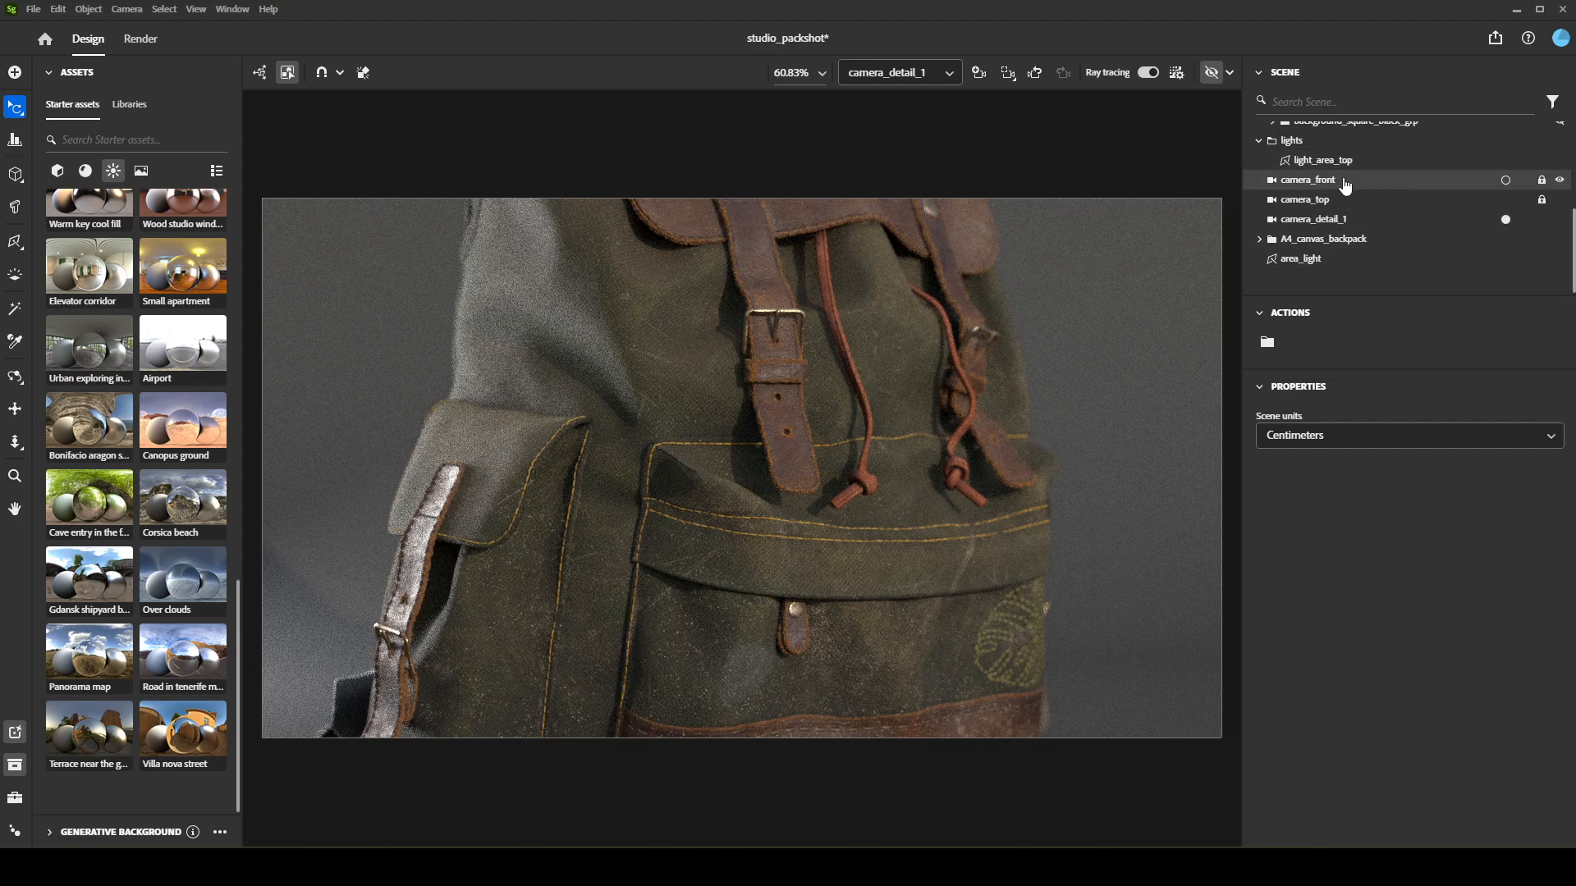
click(1343, 181)
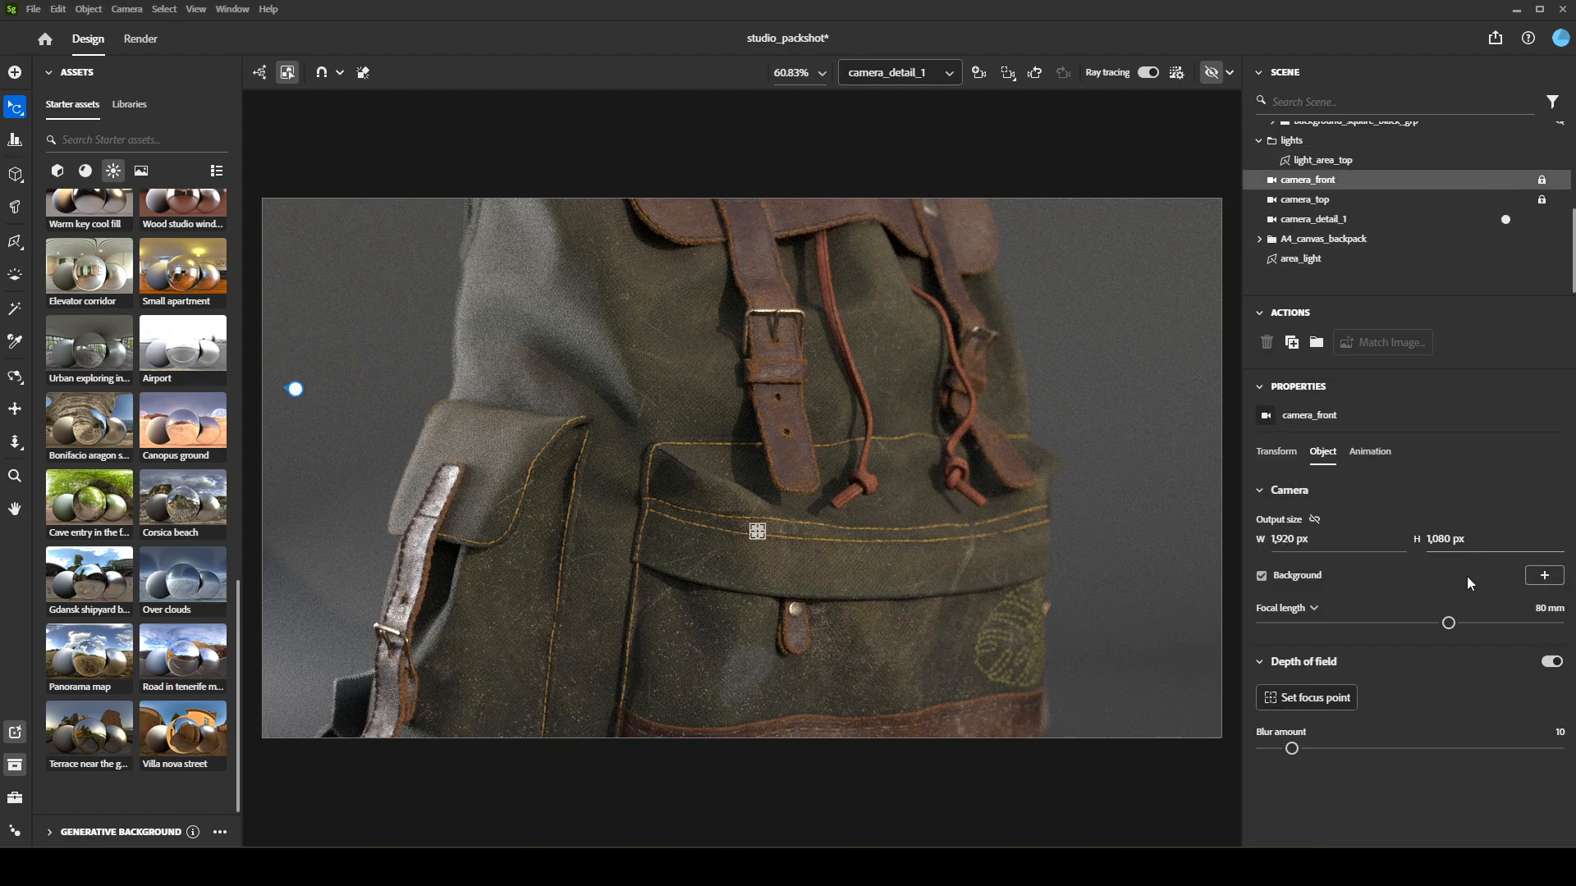
Render camera_detail_1 to the Desktop as a PNG with the filename studio_packshot
click(135, 39)
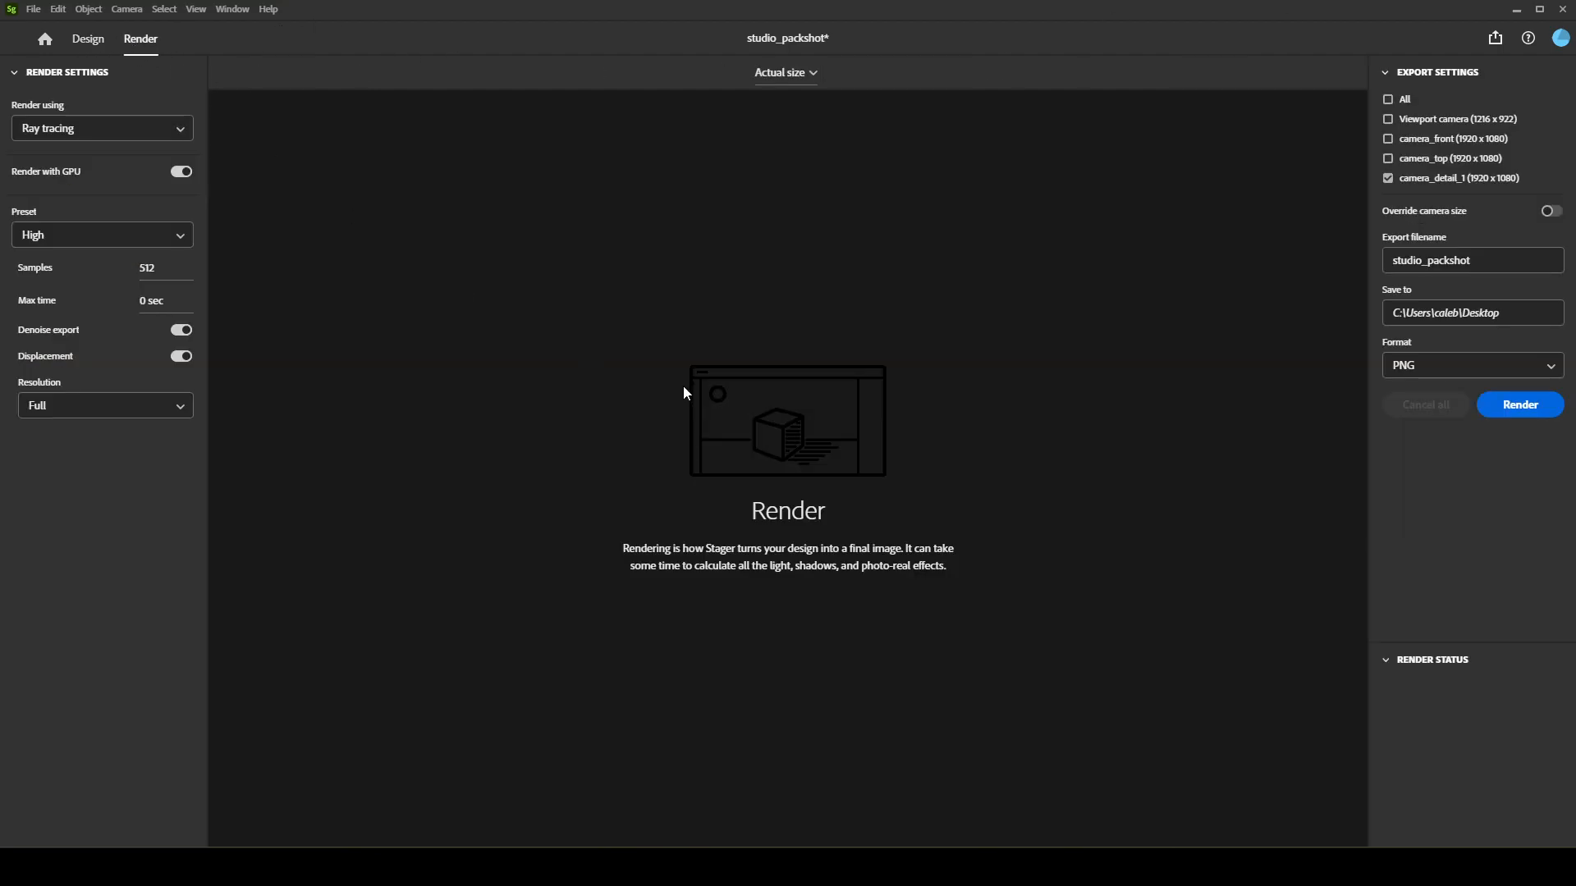
click(1527, 406)
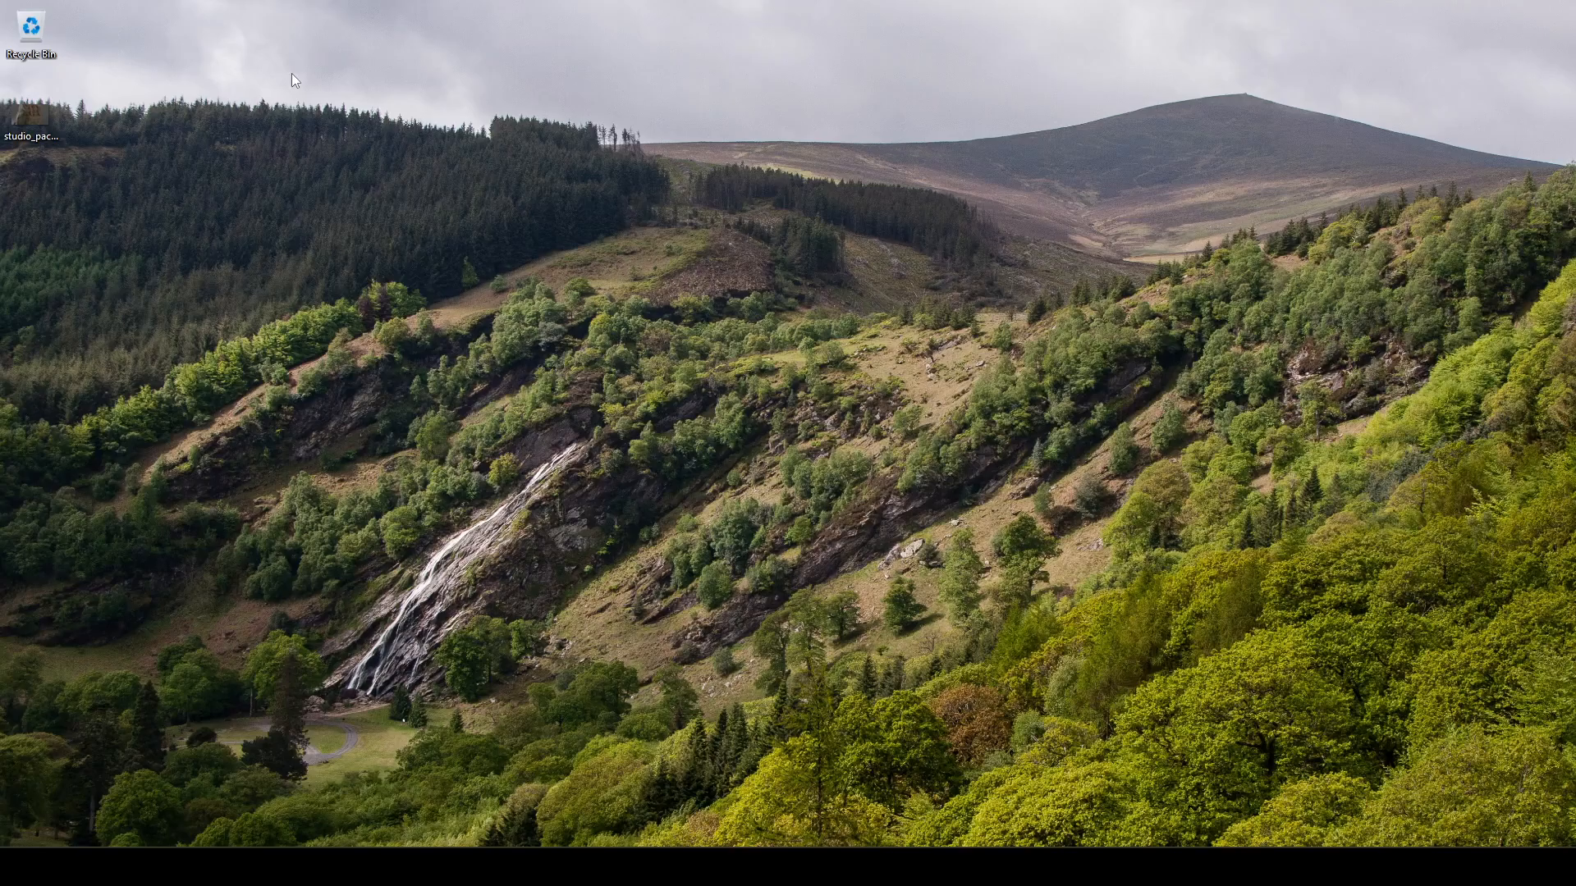
Open the rendered studio_packshot-camera_detail_1.png from the desktop in a maximized image viewer and examine its details
double_click(34, 115)
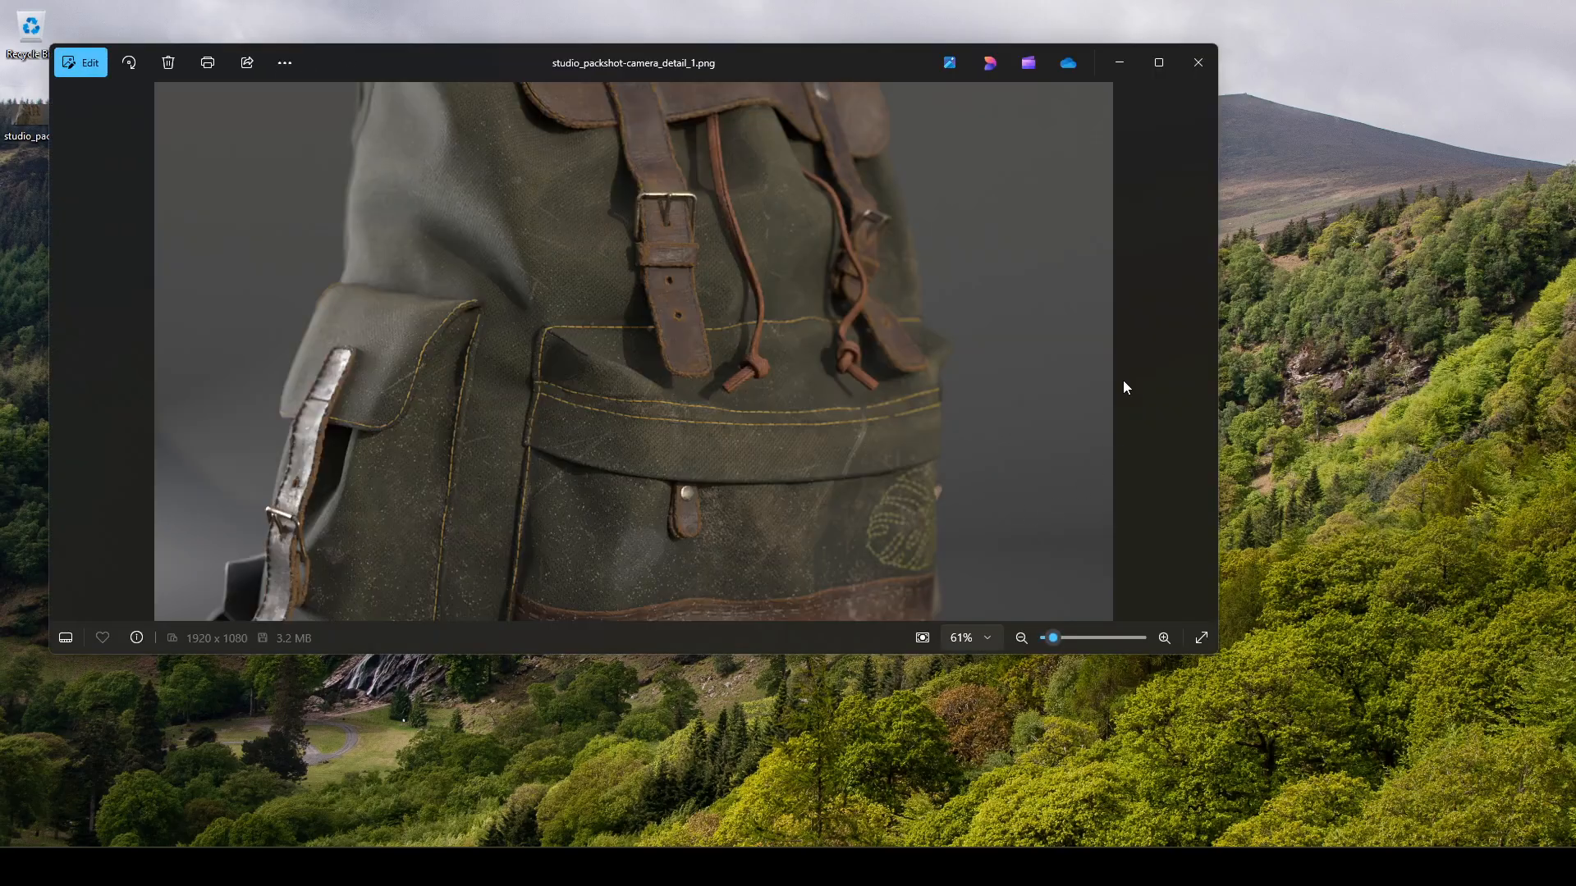
click(1158, 62)
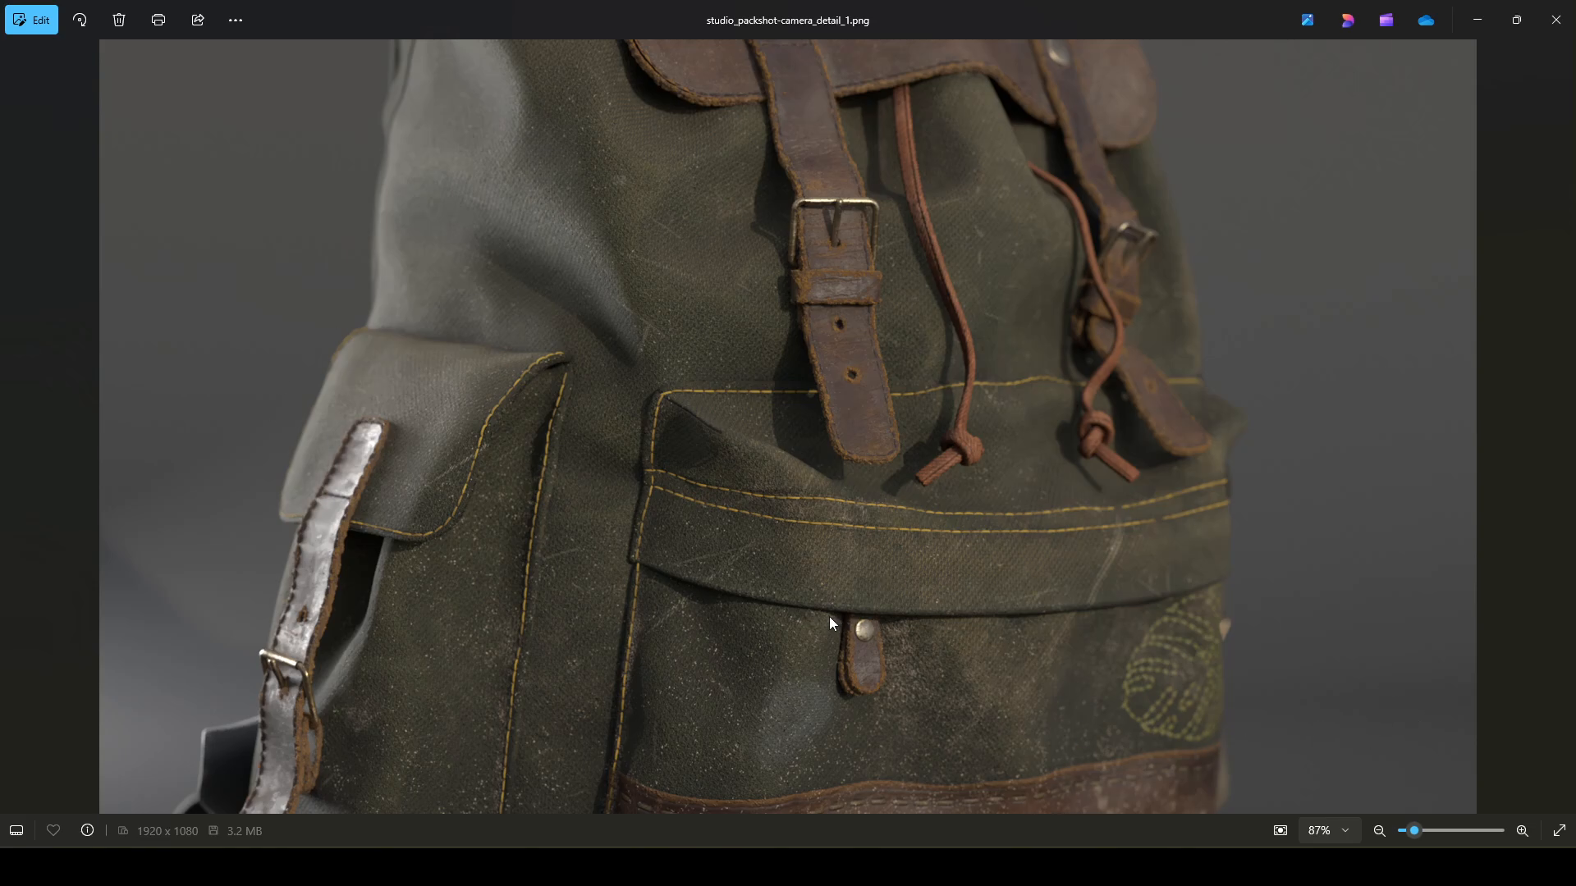
scroll(829, 617, up, 3)
scroll(820, 622, down, 3)
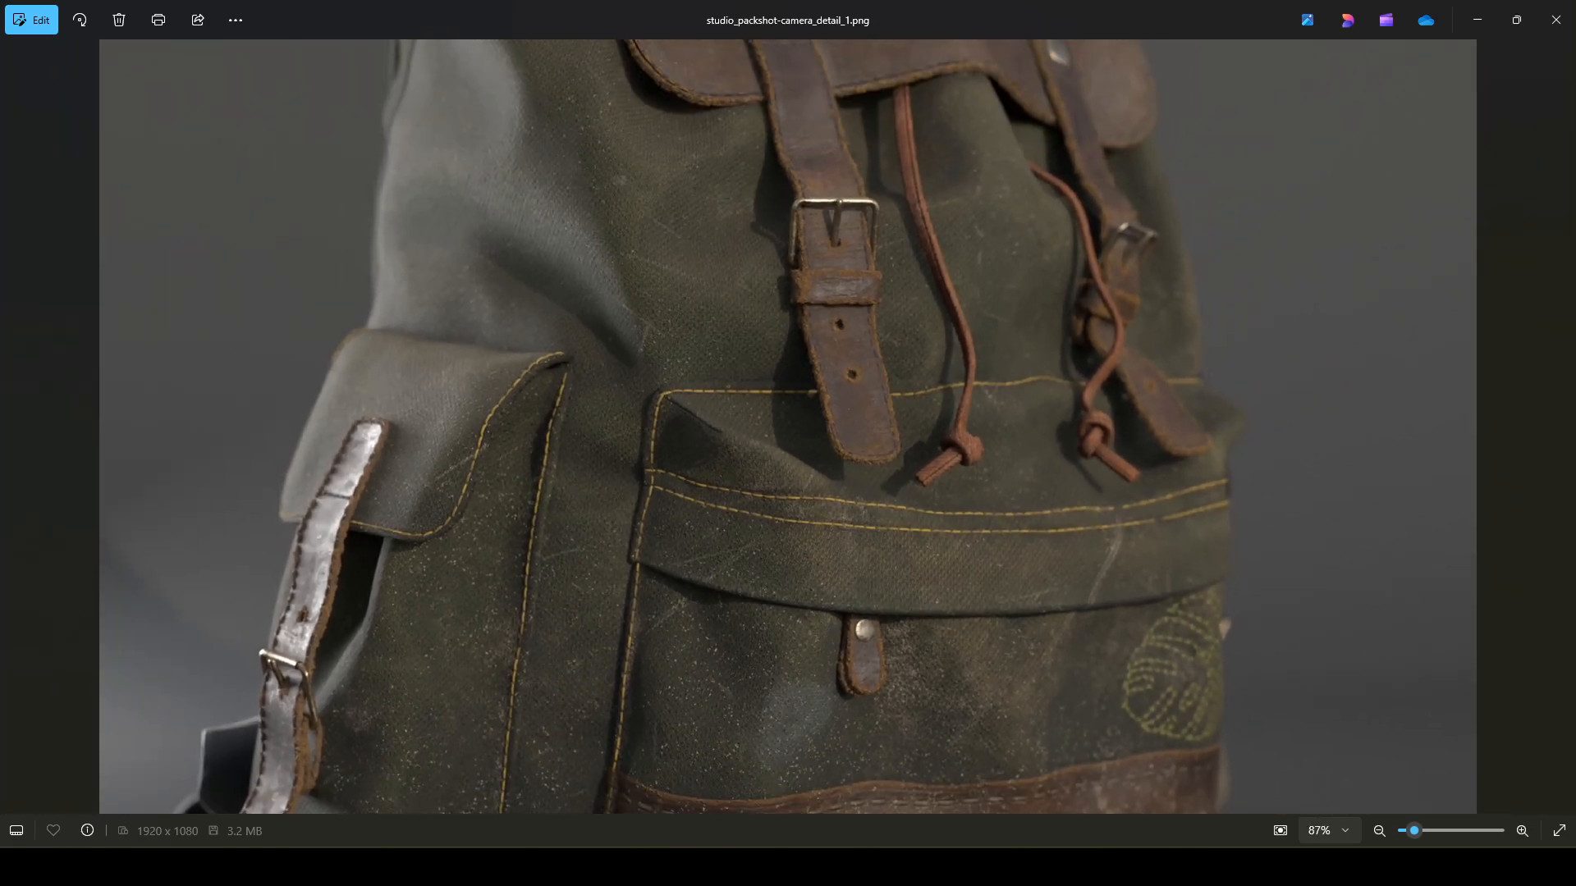